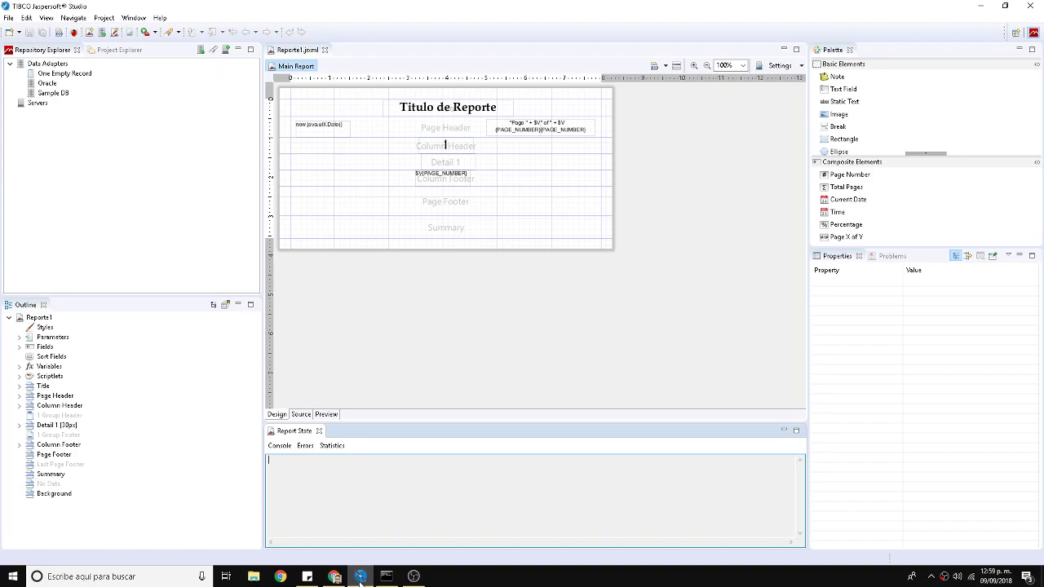
Step: Switch to the command prompt, start SQL*Plus with sqlplus /nolog, and connect as hr using the account password
{"action": "left_click", "coordinate": [386, 577]}
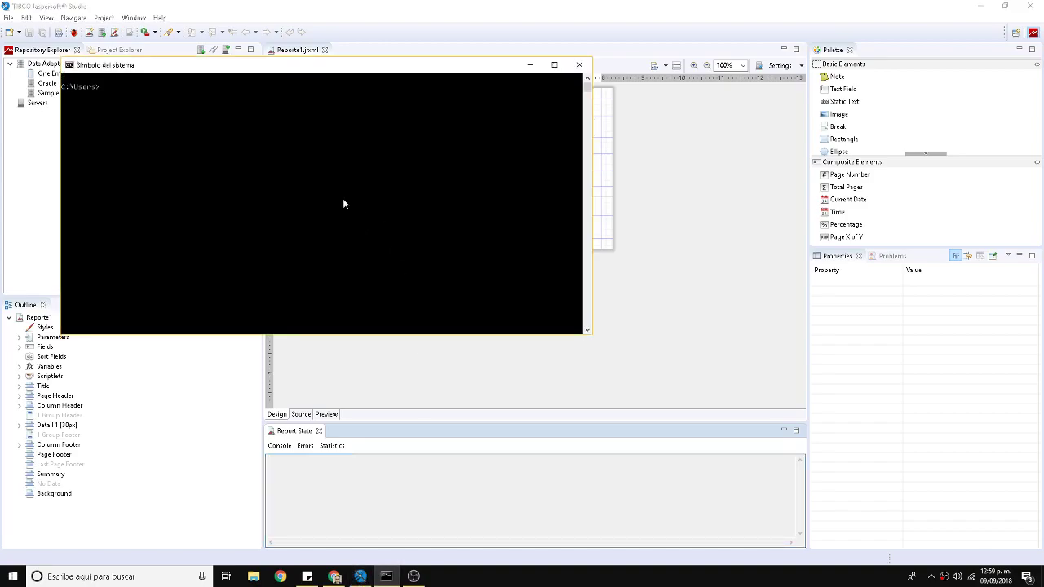
{"action": "type", "text": "sqlplus /nolog"}
{"action": "key", "text": "Return"}
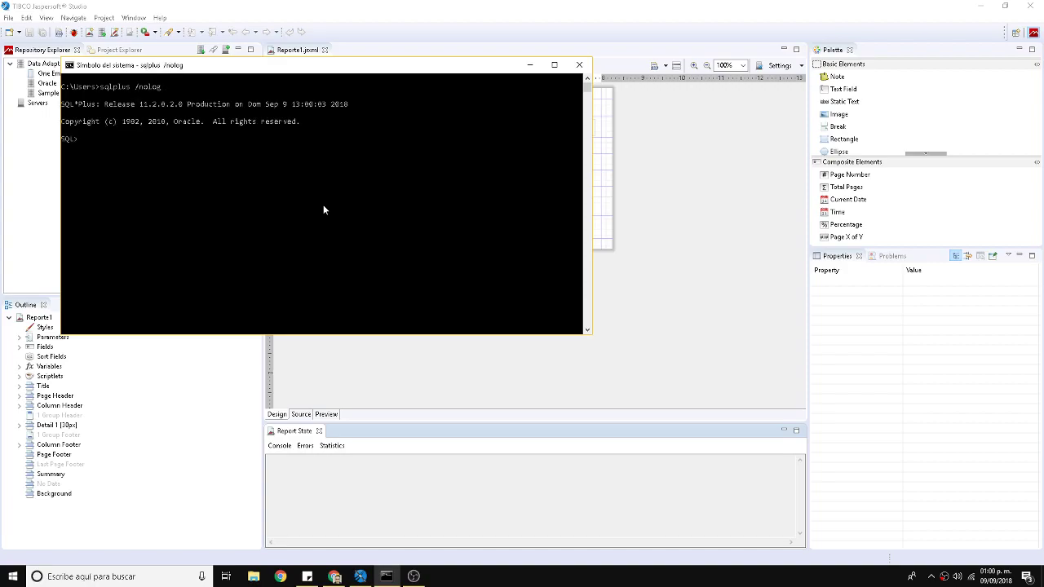
{"action": "type", "text": "connect hr"}
{"action": "key", "text": "Return"}
{"action": "key", "text": "Return"}
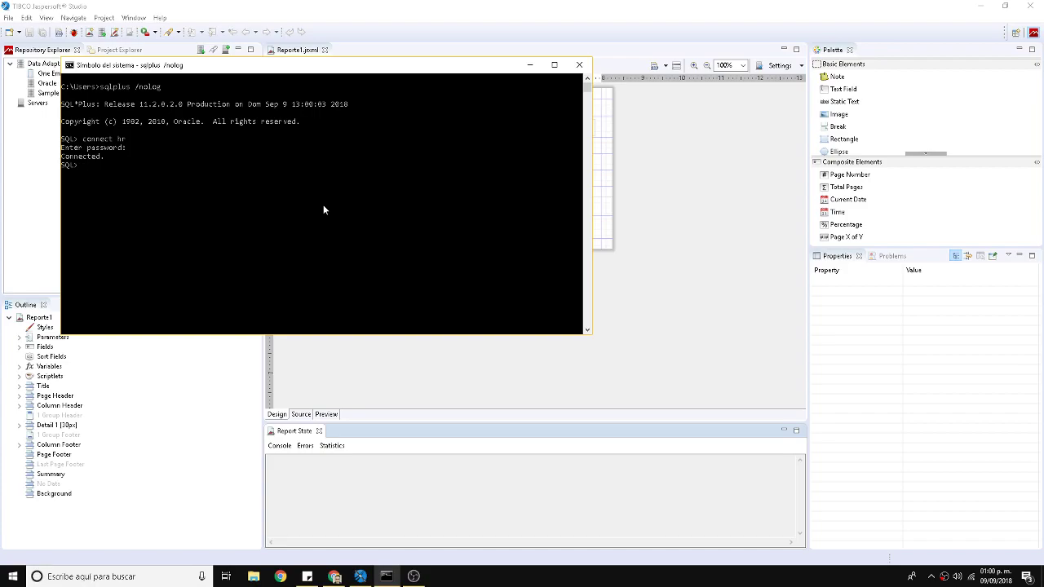
Step: Describe the employees table with desc employees; and move the command prompt window aside to uncover the report designer
{"action": "type", "text": "desc employees;"}
{"action": "key", "text": "Return"}
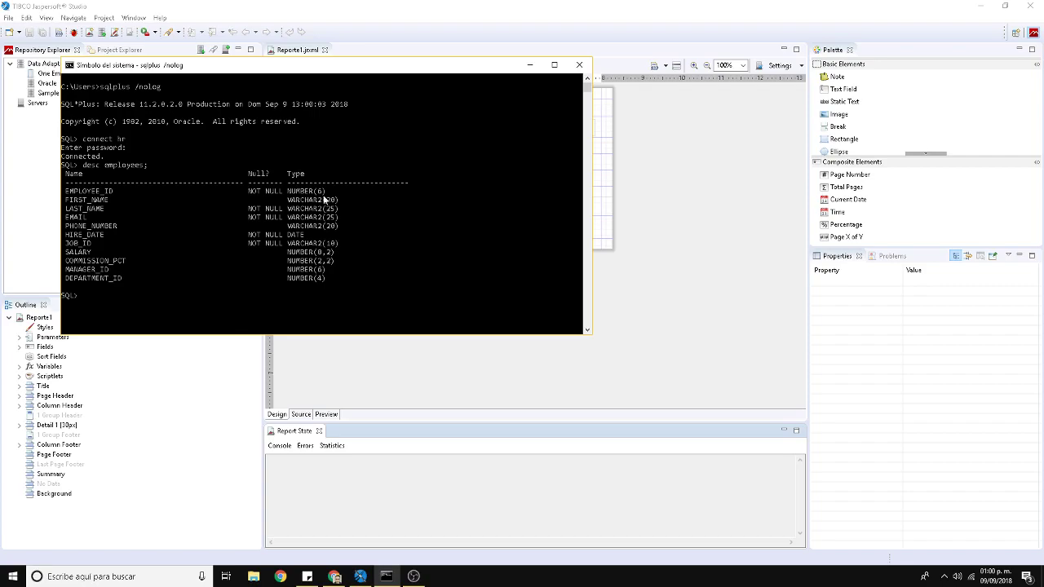
{"action": "left_click_drag", "start_coordinate": [203, 68], "coordinate": [916, 178]}
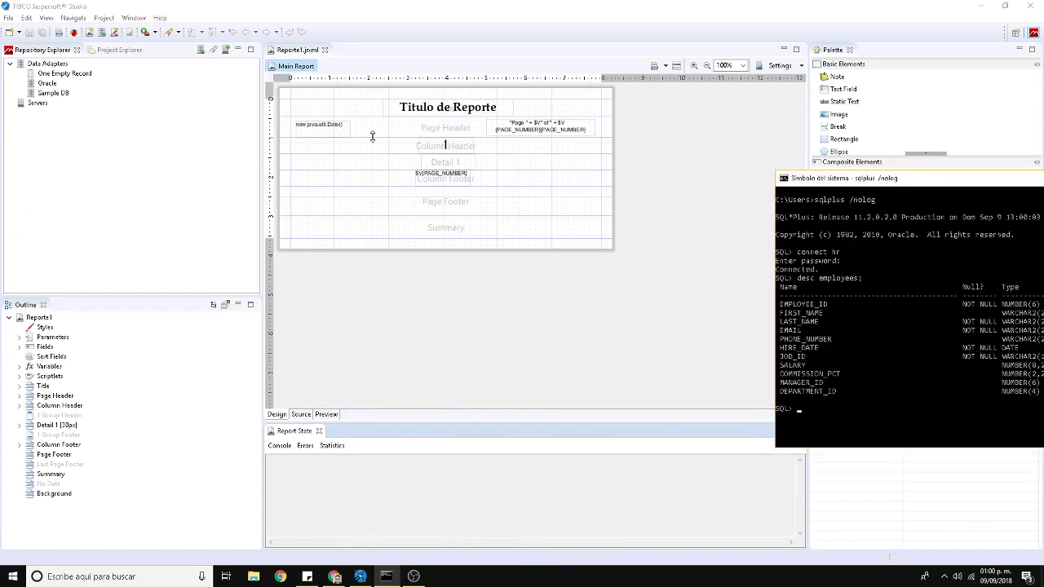
Step: Switch to Jaspersoft Studio, open the XML source of Reporte1, and delete the query select 1 from dual from the queryString element
{"action": "left_click", "coordinate": [399, 70]}
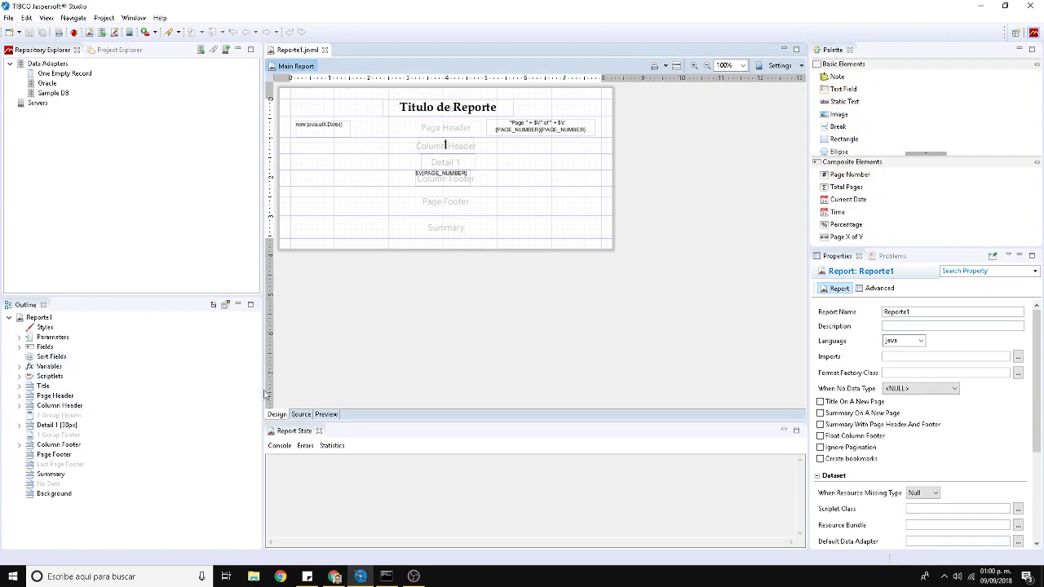
{"action": "left_click", "coordinate": [301, 415]}
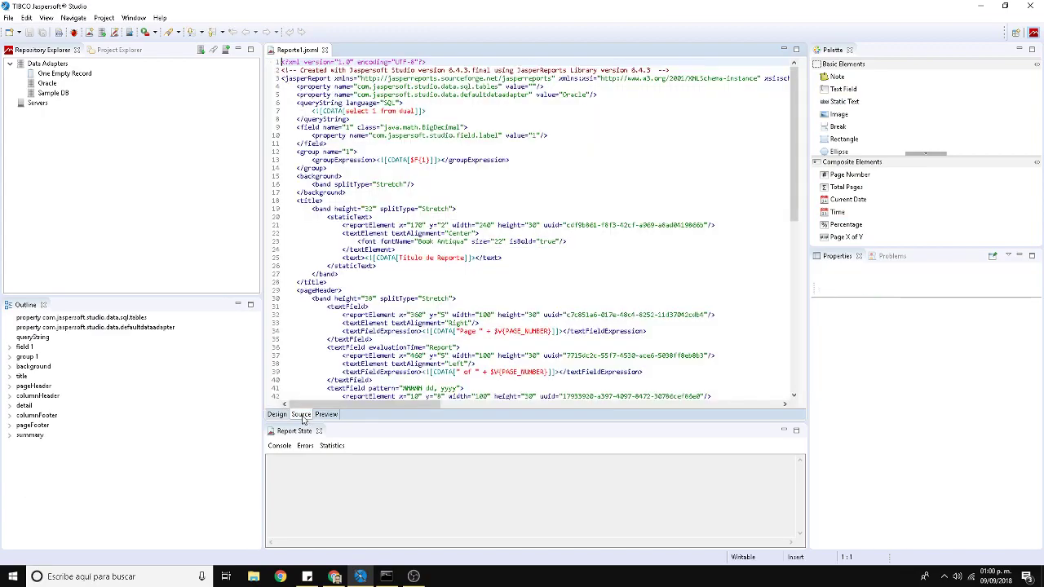
{"action": "left_click", "coordinate": [508, 274]}
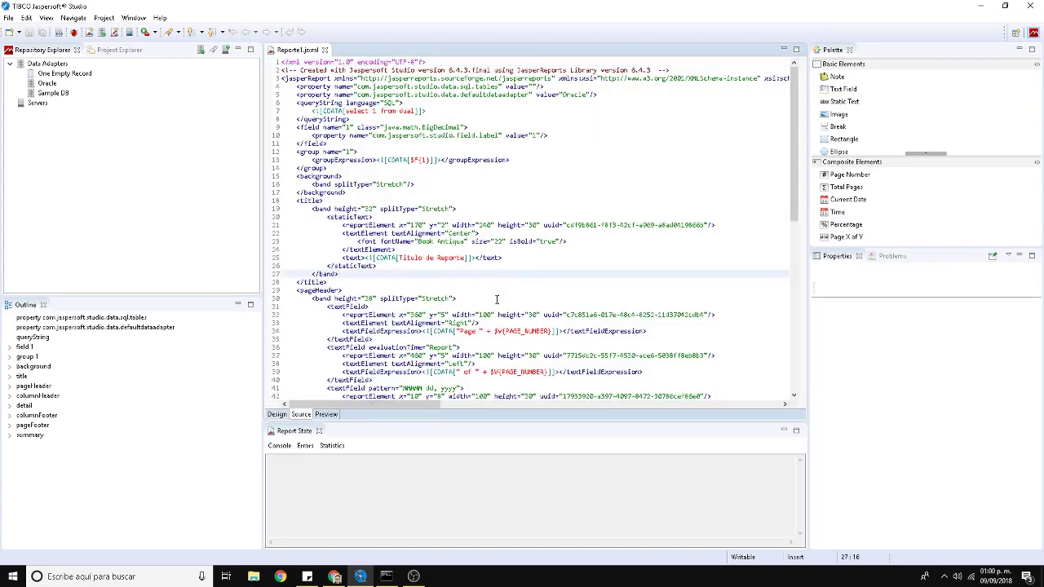
{"action": "scroll", "coordinate": [496, 300], "scroll_direction": "down", "scroll_amount": 10}
{"action": "scroll", "coordinate": [495, 300], "scroll_direction": "up", "scroll_amount": 10}
{"action": "scroll", "coordinate": [496, 300], "scroll_direction": "up", "scroll_amount": 1}
{"action": "left_click_drag", "start_coordinate": [344, 111], "coordinate": [417, 112]}
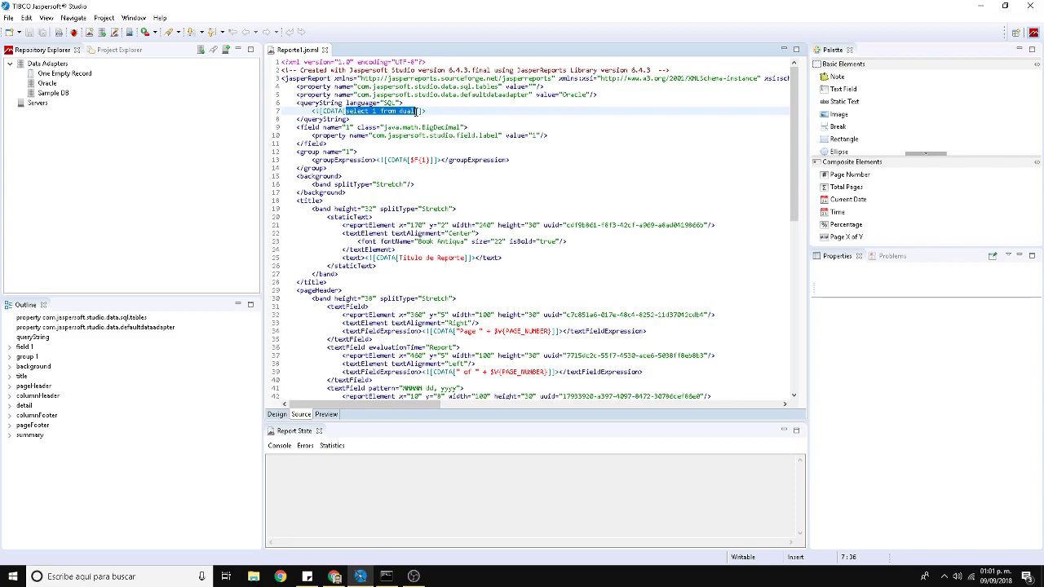
{"action": "key", "text": "BackSpace"}
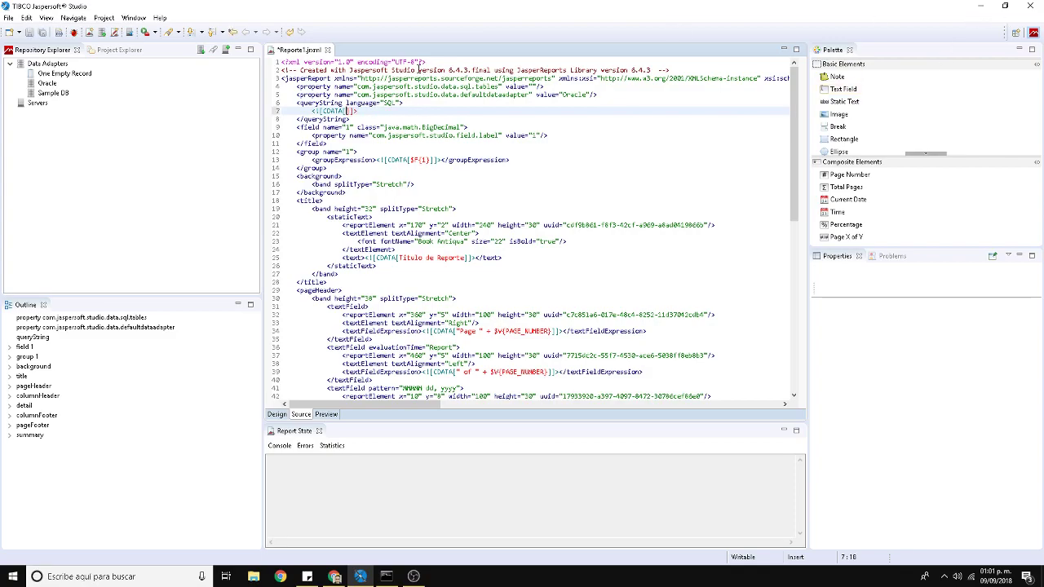
Step: Begin a new query with SELECT inside the empty CDATA brackets of the queryString element
{"action": "left_click_drag", "start_coordinate": [296, 103], "coordinate": [375, 120]}
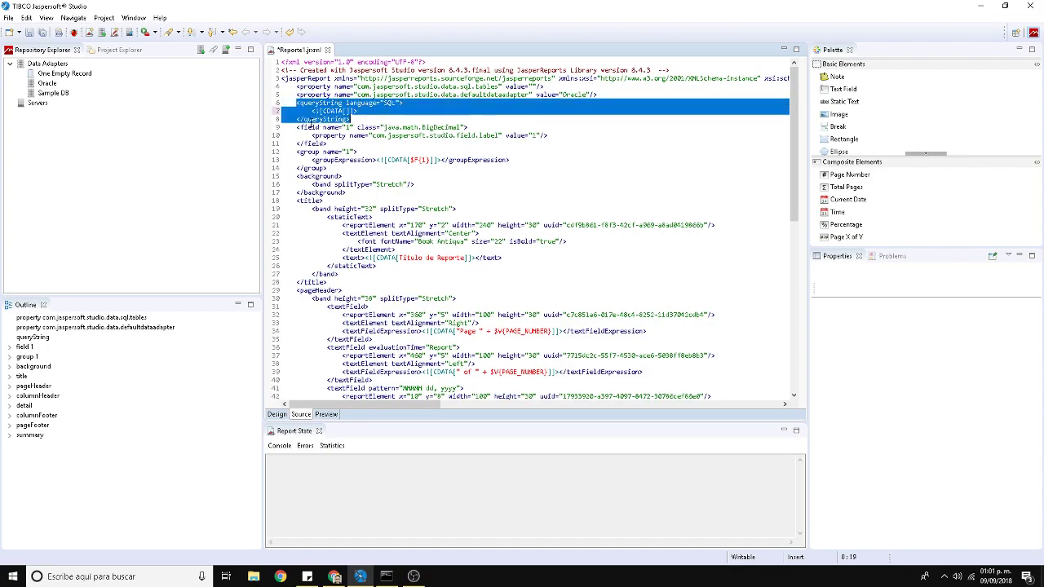
{"action": "left_click", "coordinate": [350, 119]}
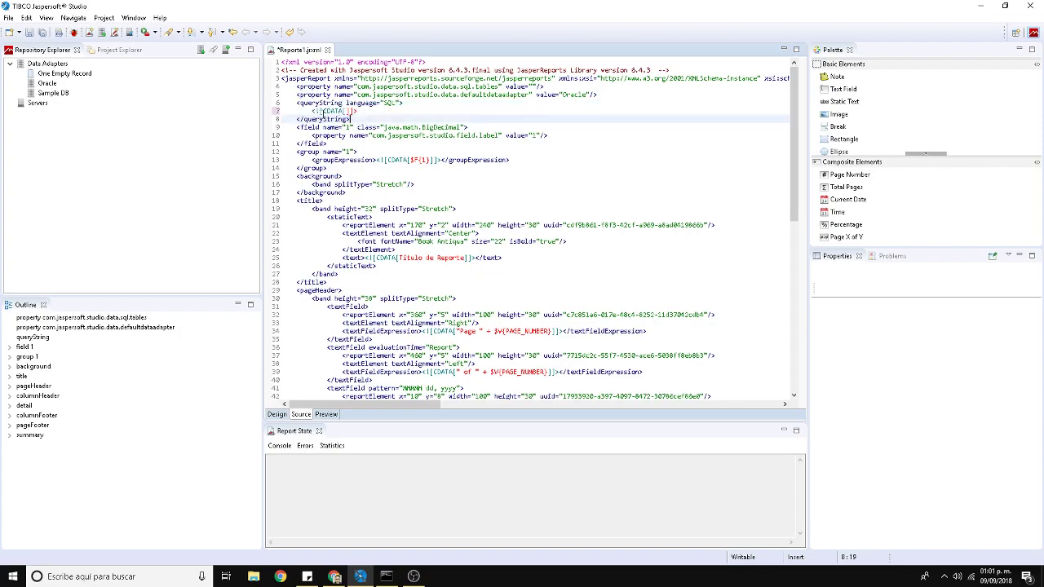
{"action": "left_click", "coordinate": [321, 111]}
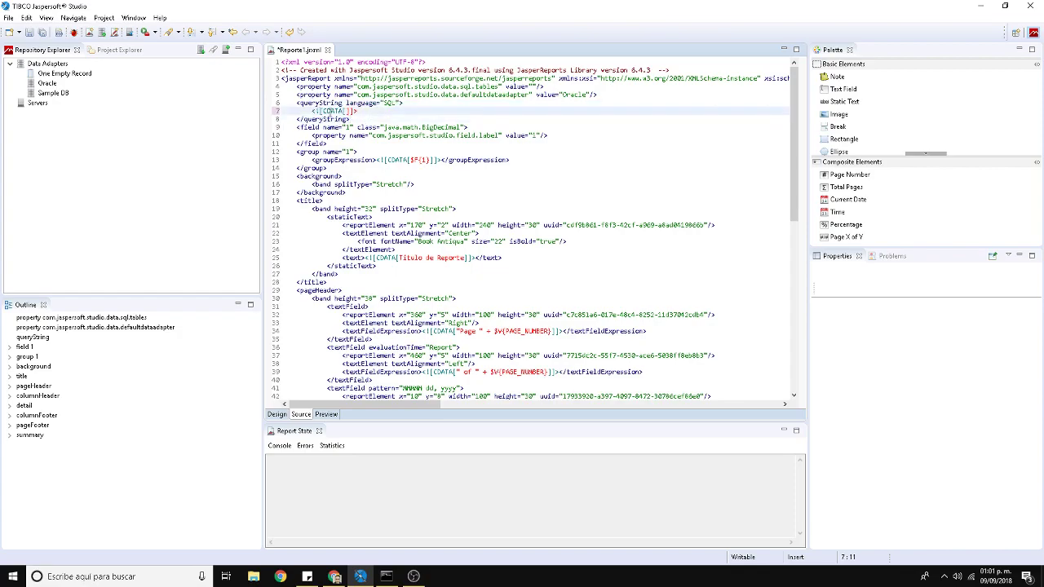
{"action": "left_click", "coordinate": [346, 111]}
{"action": "key", "text": "Caps_Lock"}
{"action": "type", "text": "SEL"}
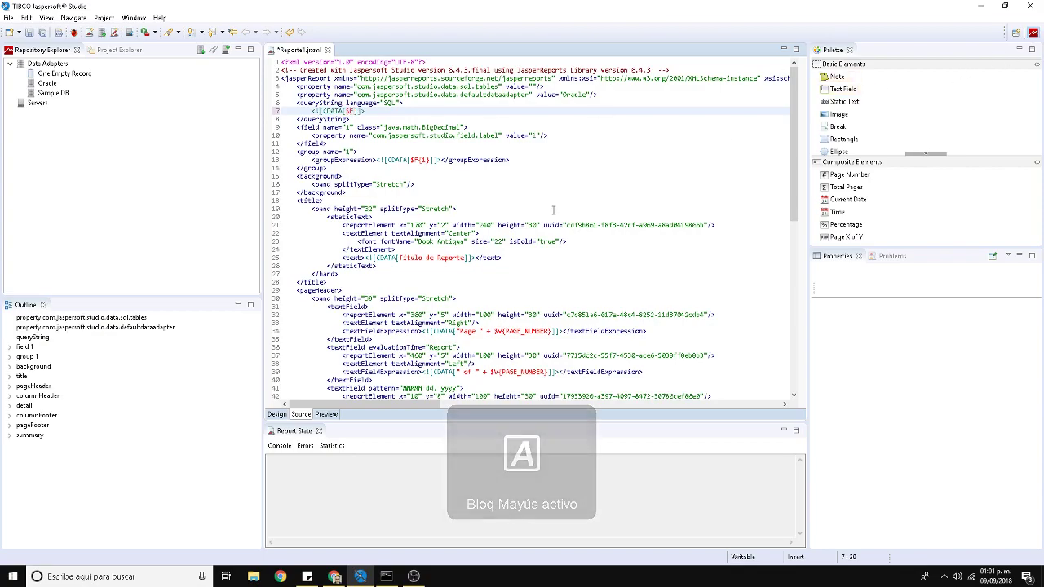
{"action": "type", "text": "ECT"}
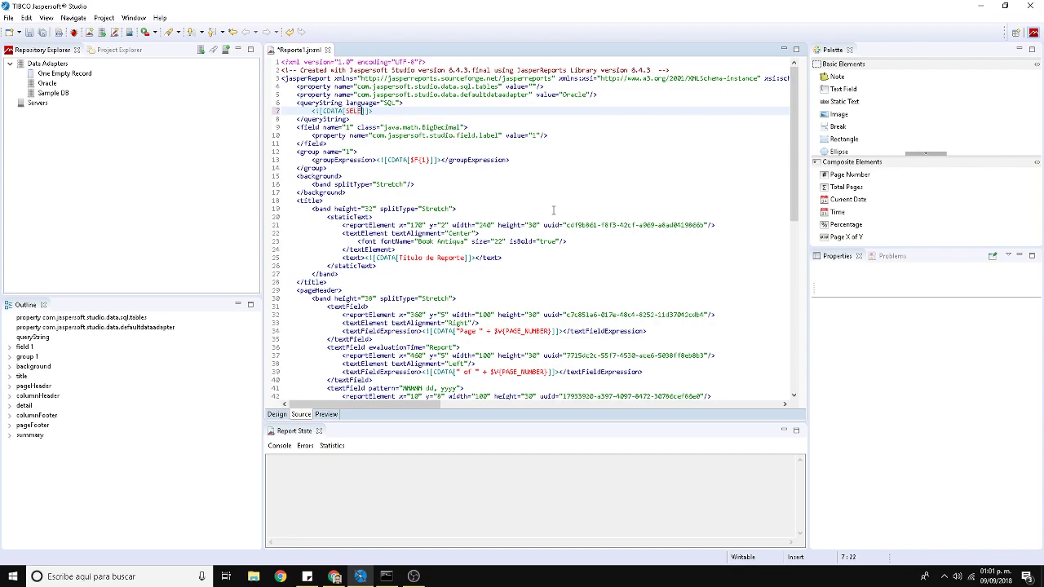
Step: Restore the Jaspersoft Studio window to a smaller size, place the command prompt beside it, and return to the query after SELECT
{"action": "left_click", "coordinate": [1004, 6]}
{"action": "left_click_drag", "start_coordinate": [856, 178], "coordinate": [656, 46]}
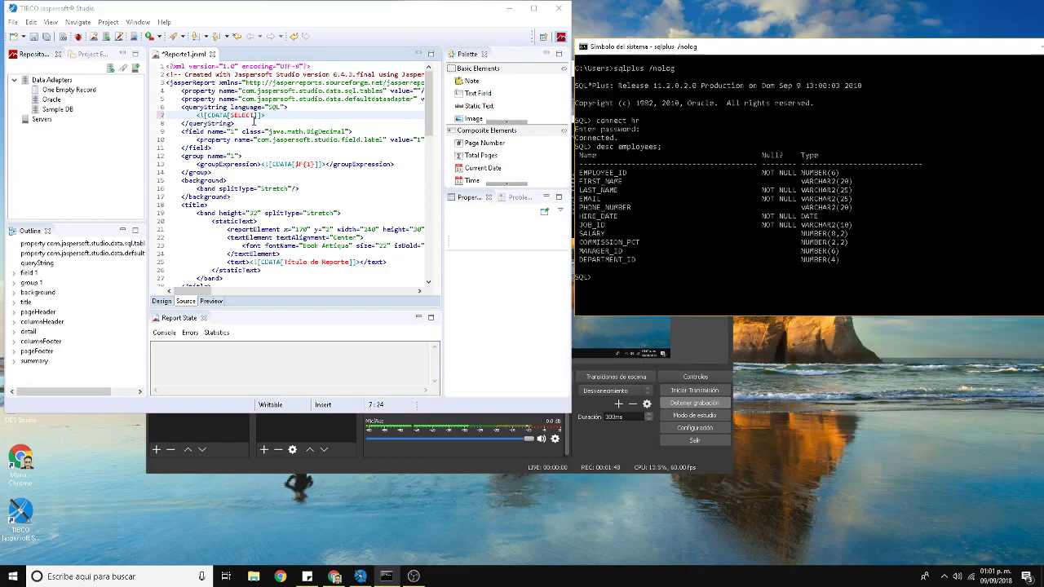
{"action": "left_click", "coordinate": [255, 116]}
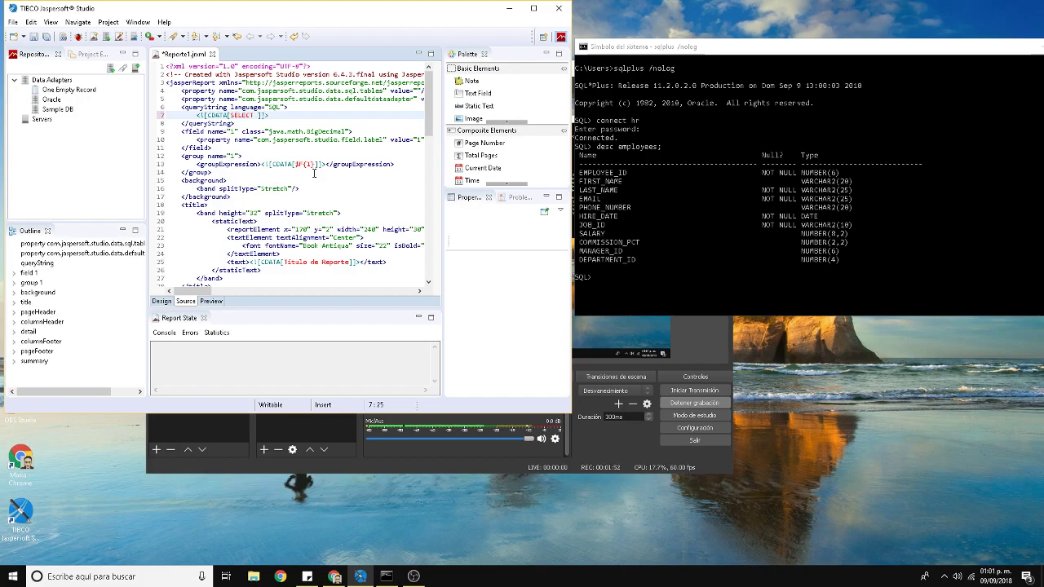
Step: Add EMPLOYEE_ID followed by a comma as the first column of the SELECT query
{"action": "type", "text": "E"}
{"action": "type", "text": "MPLOYEES"}
{"action": "key", "text": "BackSpace"}
{"action": "key", "text": "BackSpace"}
{"action": "key", "text": "BackSpace"}
{"action": "type", "text": "EE_ID,"}
Step: Add the columns FIRST_NAME and LAST_NAME to the query, each on its own line and followed by a comma
{"action": "key", "text": "Return"}
{"action": "type", "text": "FIRS"}
{"action": "type", "text": "T_NAM"}
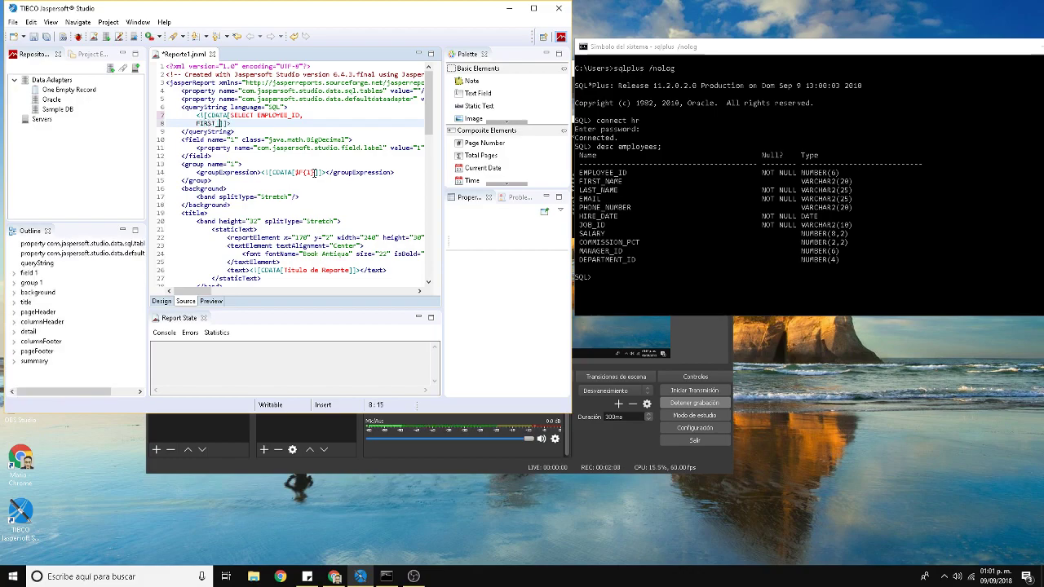
{"action": "type", "text": "E,"}
{"action": "key", "text": "Return"}
{"action": "type", "text": "LAST"}
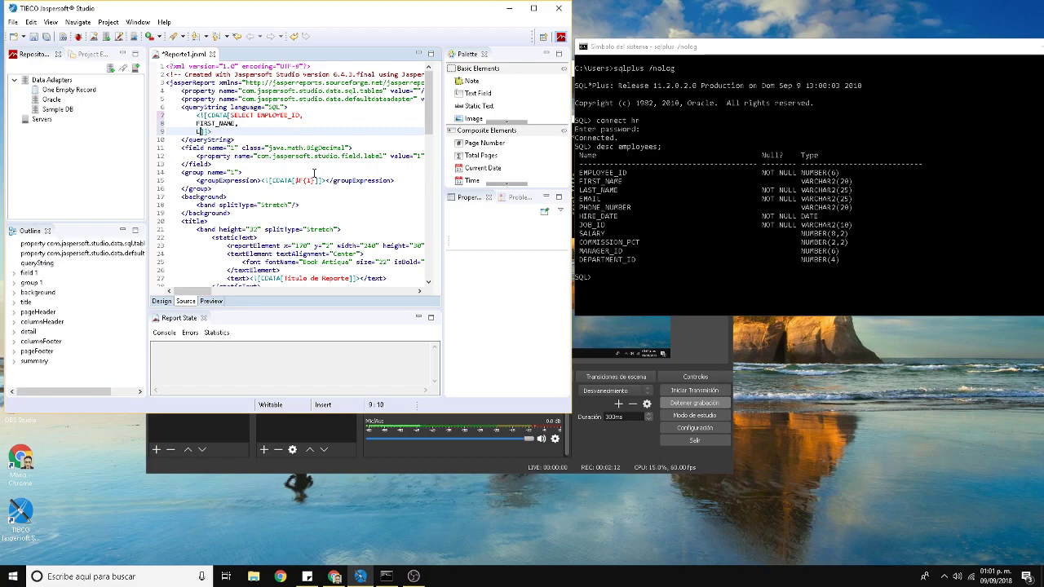
{"action": "type", "text": "_NAME,"}
Step: Add the columns EMAIL and PHONE_NUMBER to the query on separate lines, each ending with a comma
{"action": "key", "text": "Return"}
{"action": "type", "text": "EMAI"}
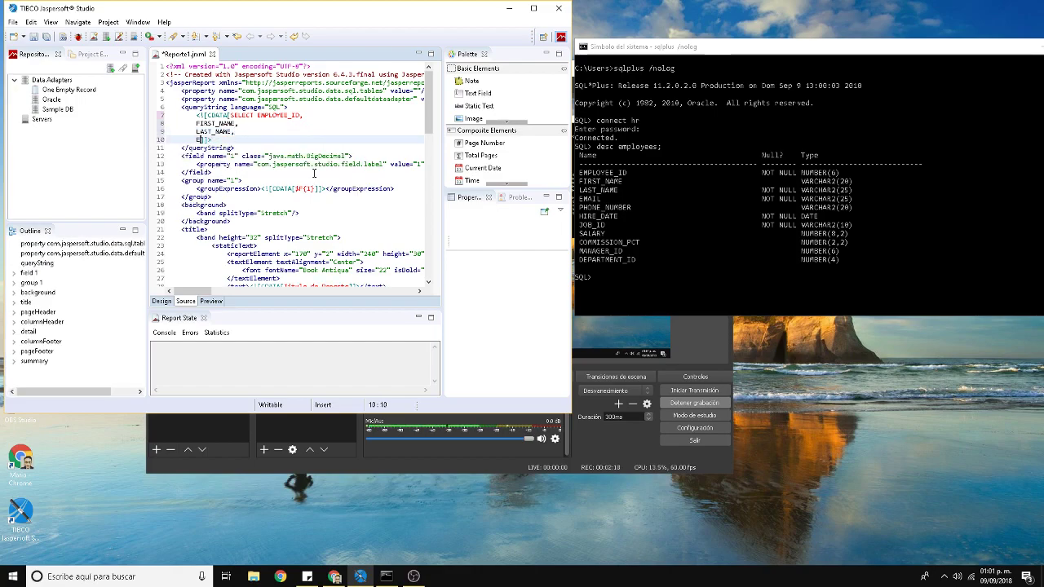
{"action": "type", "text": "L,"}
{"action": "key", "text": "Return"}
{"action": "type", "text": "PHONE"}
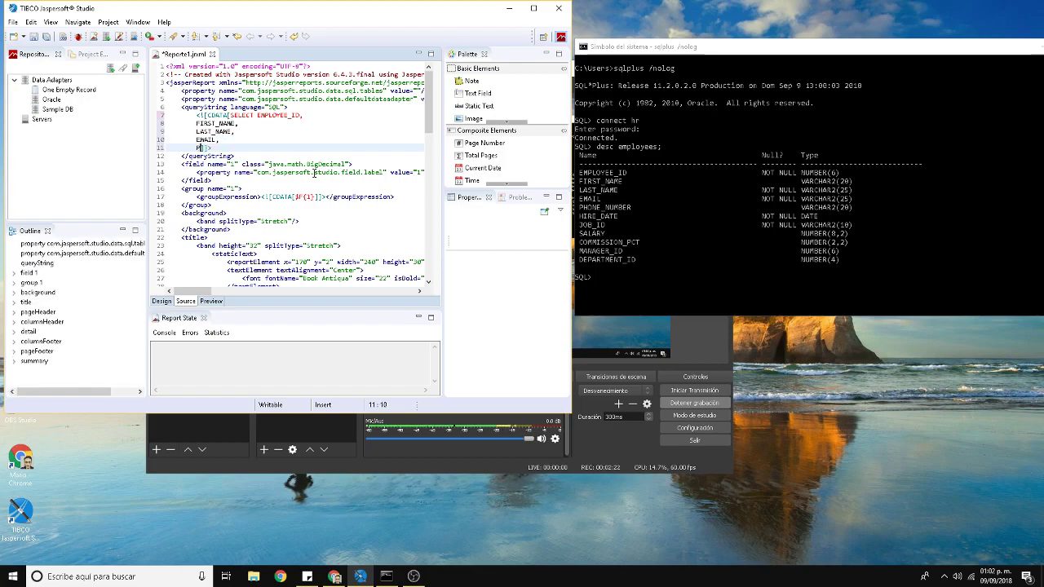
{"action": "type", "text": "_NUMBE"}
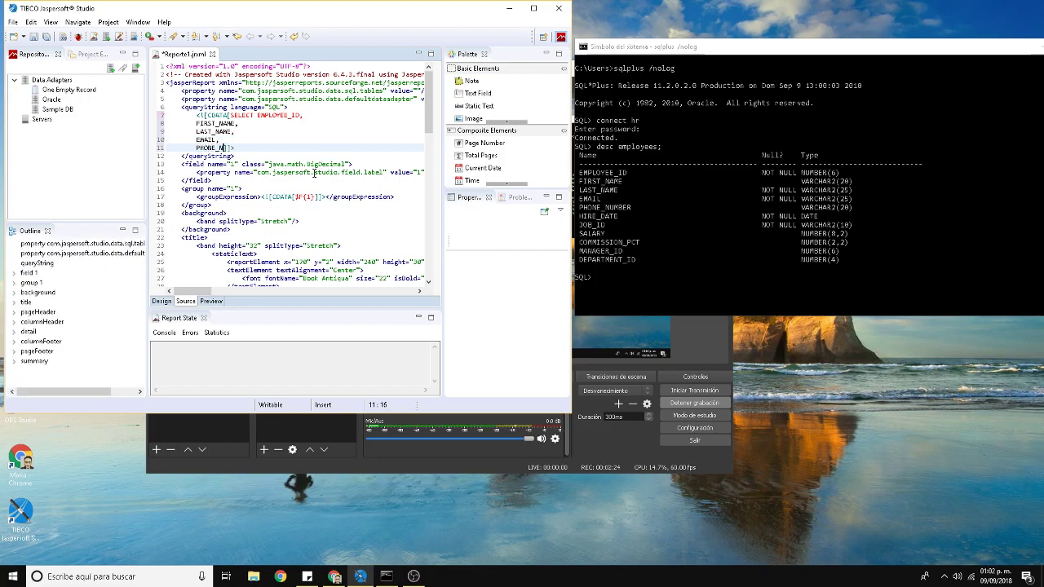
{"action": "type", "text": "R,"}
Step: Add the columns HIRE_DATE and JOB_ID to the query on separate lines, each ending with a comma
{"action": "key", "text": "Return"}
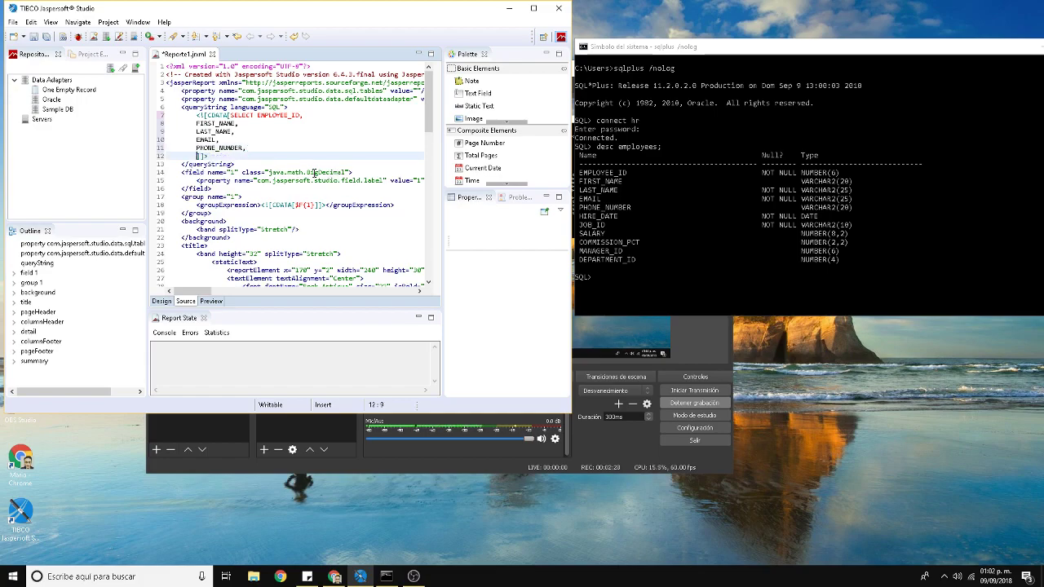
{"action": "type", "text": "HIRE_DATE,"}
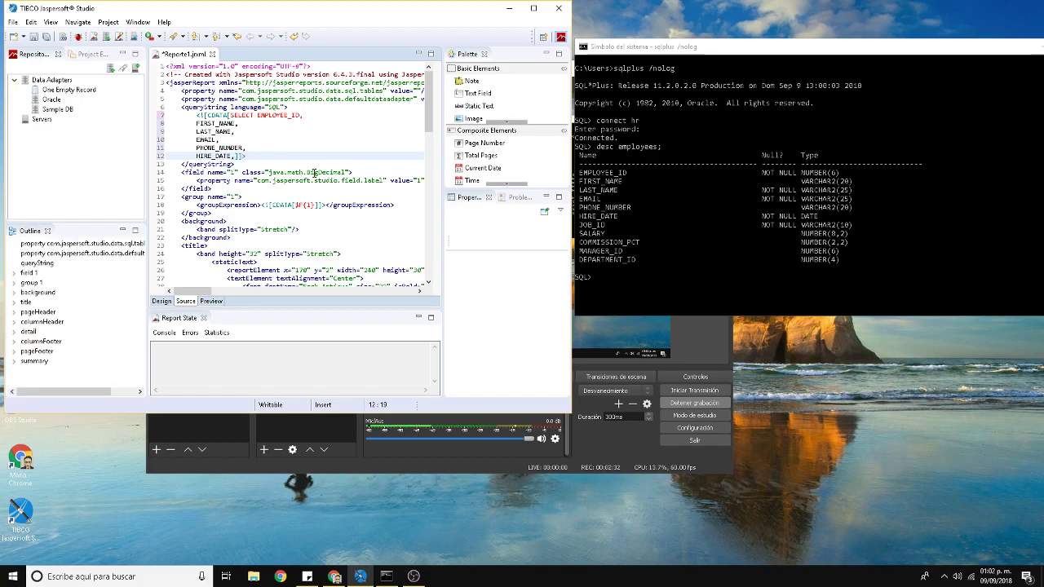
{"action": "key", "text": "Return"}
{"action": "type", "text": "JO"}
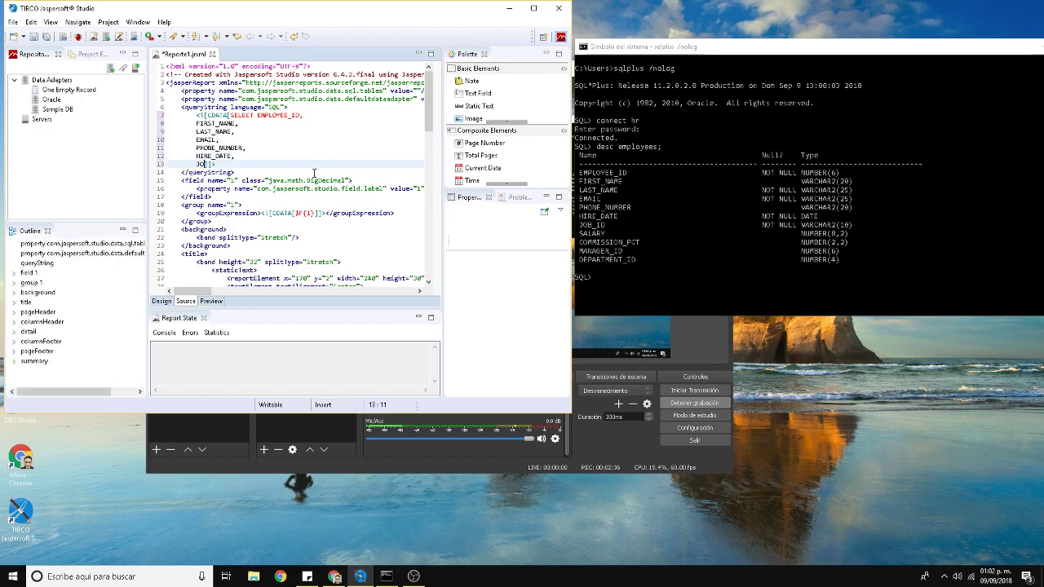
{"action": "type", "text": "B_ID"}
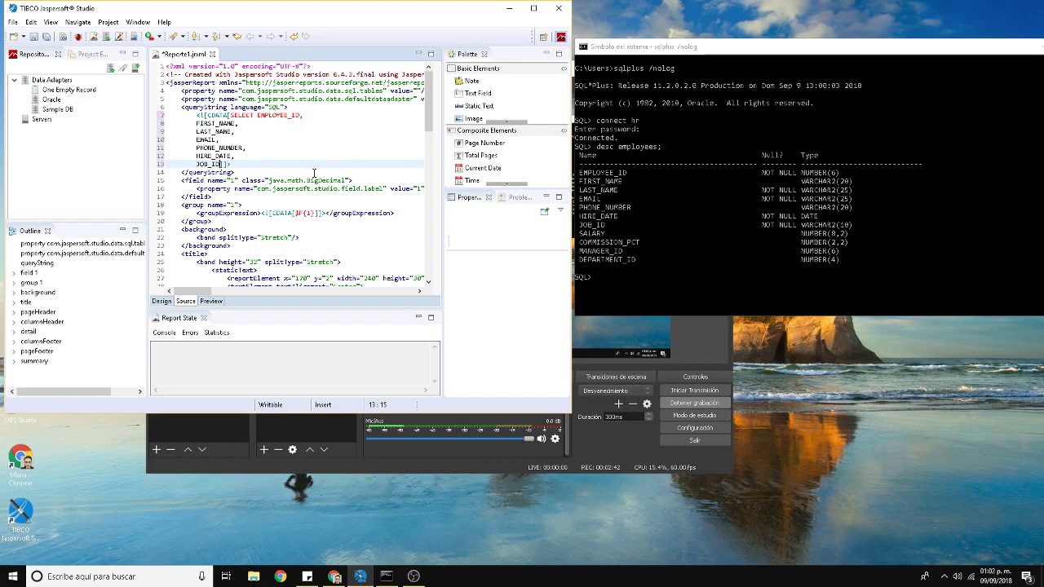
{"action": "type", "text": ","}
Step: Add the SALARY column with a comma, remove the stray underscore before it, and start a new line below
{"action": "key", "text": "Return"}
{"action": "type", "text": "SALARY"}
{"action": "type", "text": "Y"}
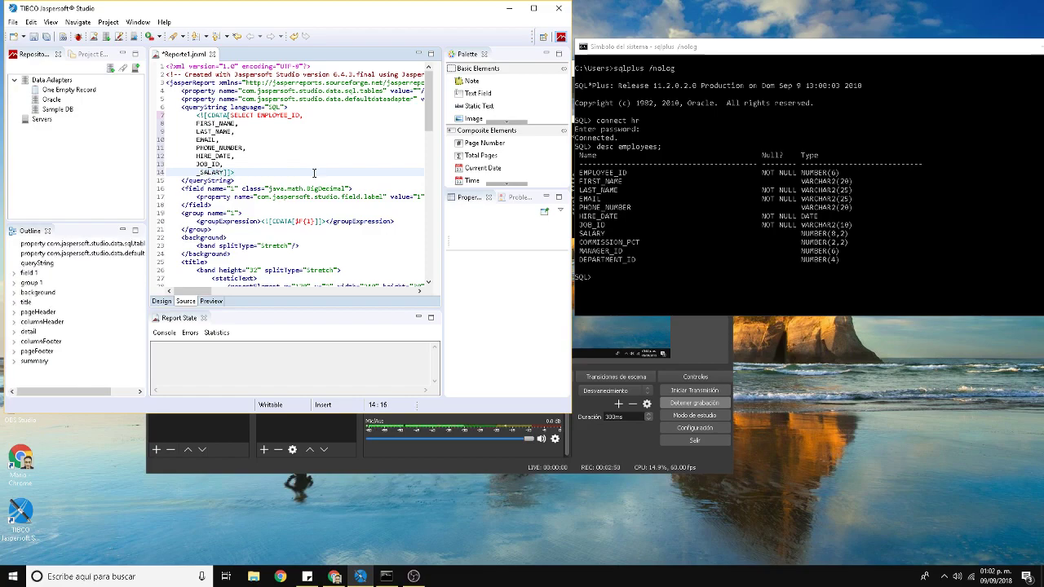
{"action": "type", "text": ","}
{"action": "key", "text": "Return"}
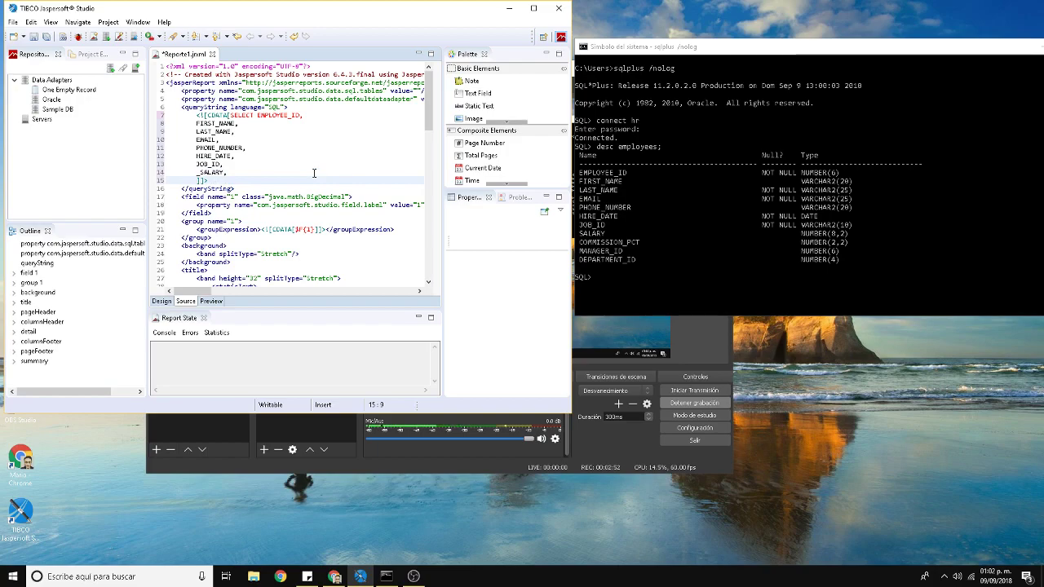
{"action": "key", "text": "Up"}
{"action": "key", "text": "Right"}
{"action": "key", "text": "Right"}
{"action": "key", "text": "Right"}
{"action": "key", "text": "Right"}
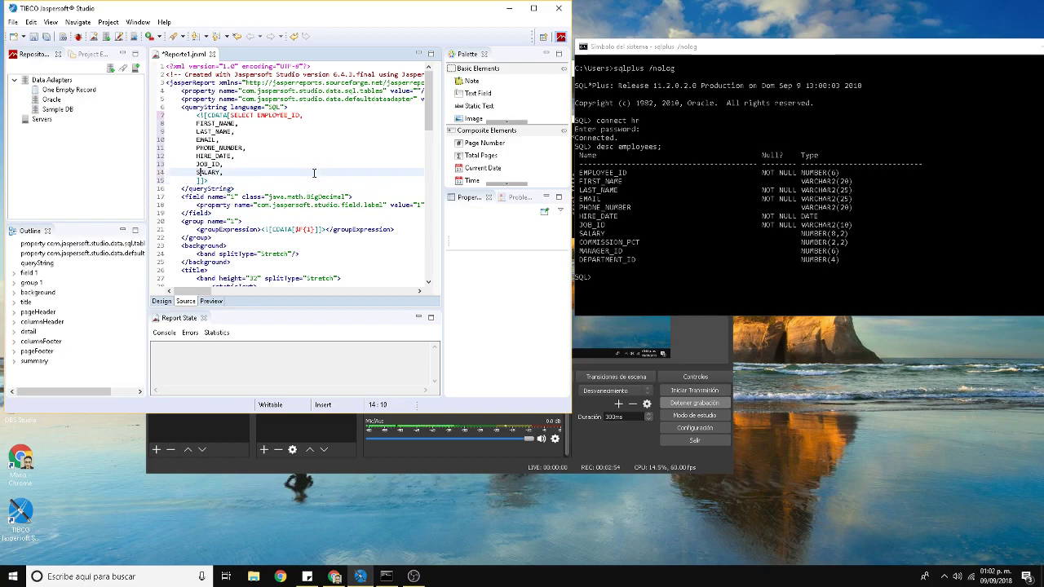
{"action": "key", "text": "Right"}
{"action": "key", "text": "Right"}
{"action": "key", "text": "Right"}
{"action": "key", "text": "Return"}
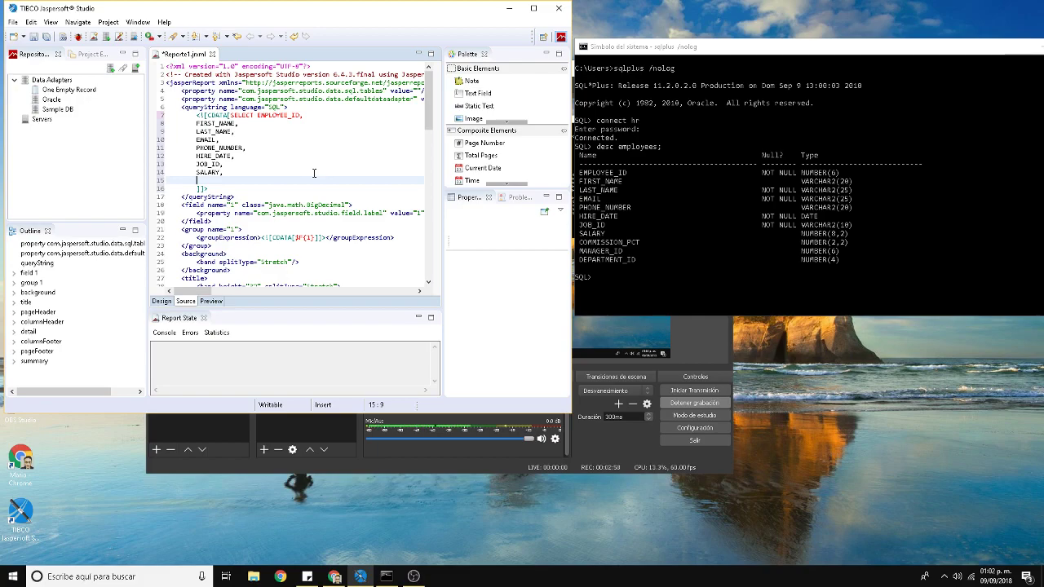
Step: Add the columns COMMISSION_PCT and MANAGER_ID to the query below SALARY, each followed by a comma
{"action": "type", "text": "COMMISSION"}
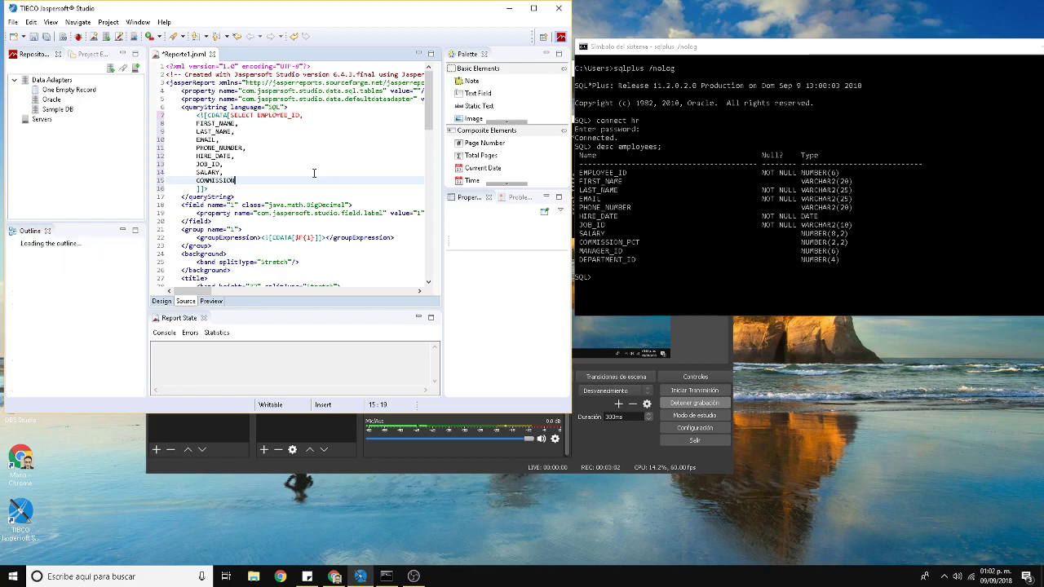
{"action": "type", "text": "_P"}
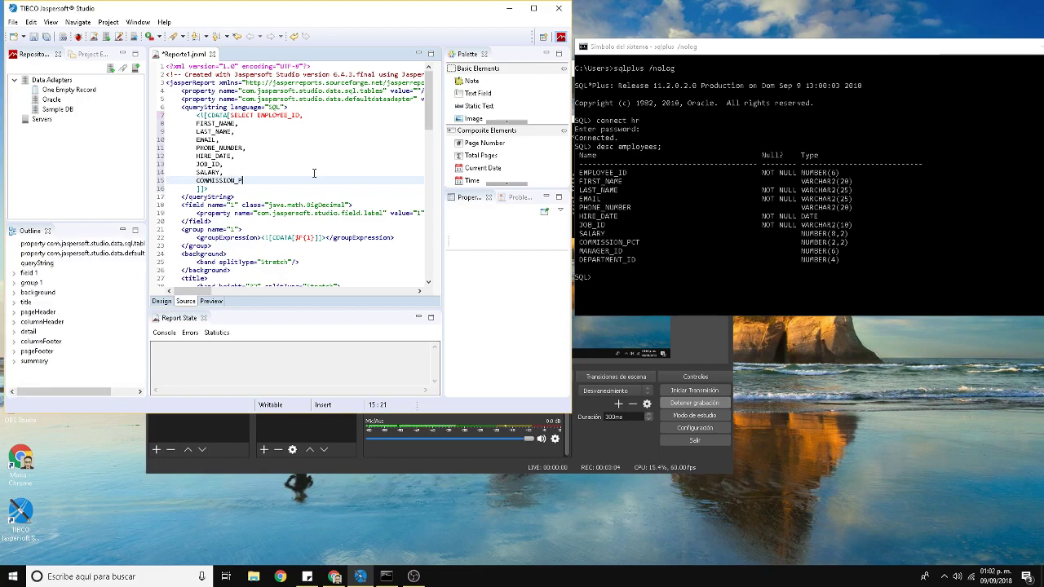
{"action": "type", "text": "CT,"}
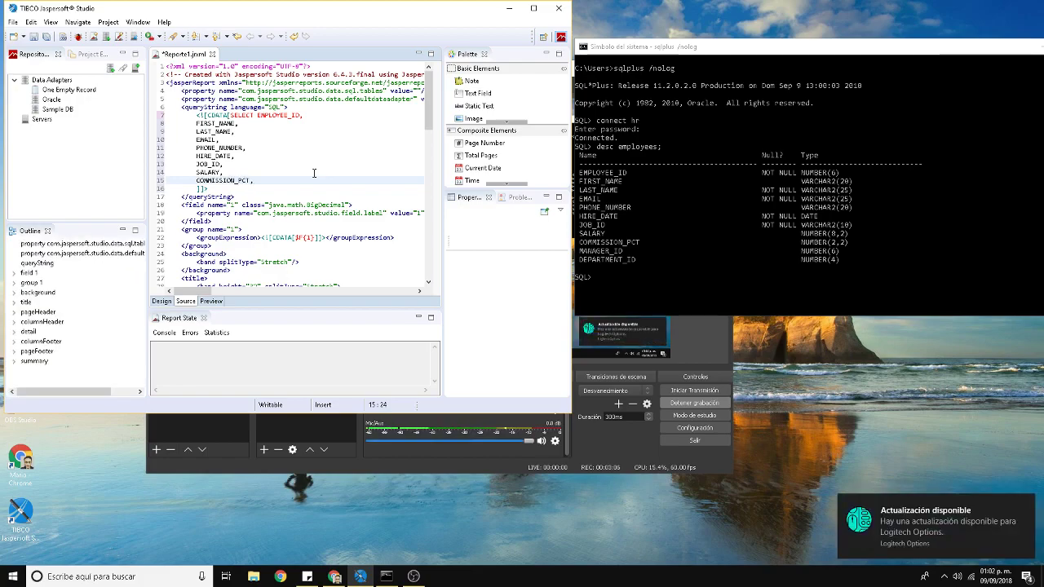
{"action": "key", "text": "Return"}
{"action": "type", "text": "MANAGER"}
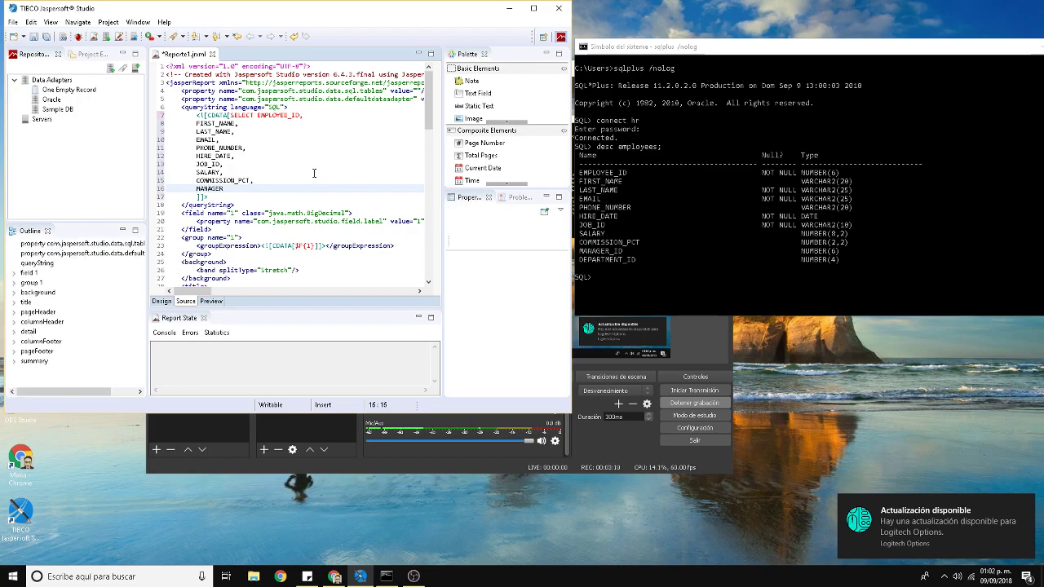
{"action": "type", "text": "_ID,"}
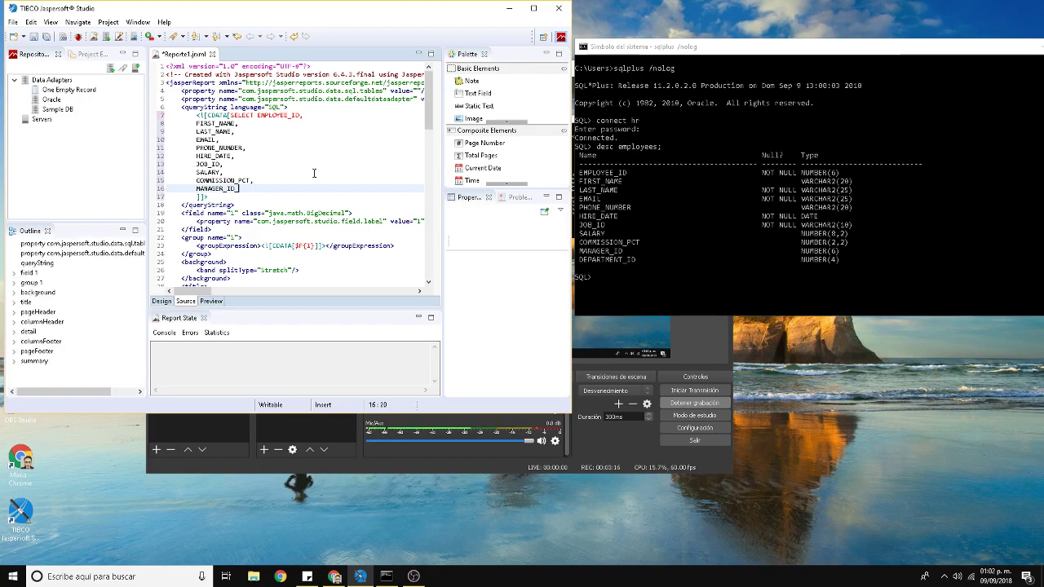
Step: Add DEPARTMENT_ID as the last column of the query on a new line below MANAGER_ID
{"action": "key", "text": "Return"}
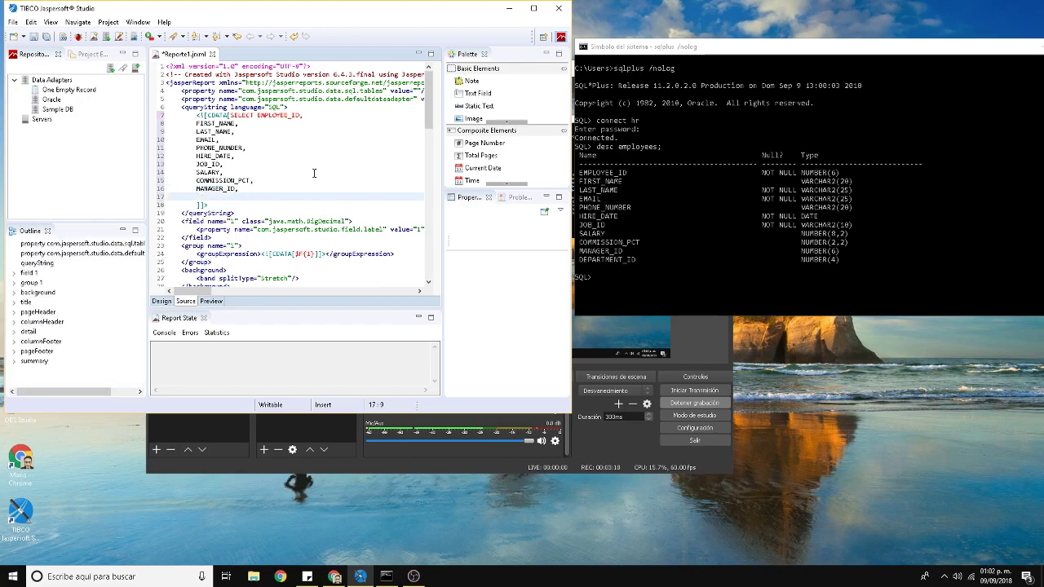
{"action": "type", "text": "DEPA"}
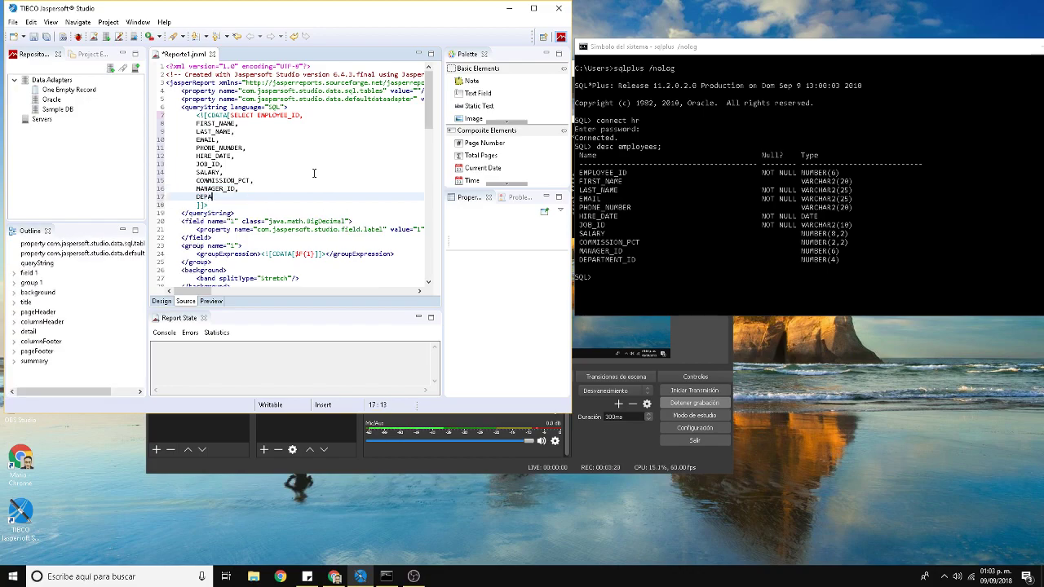
{"action": "type", "text": "RTMEN"}
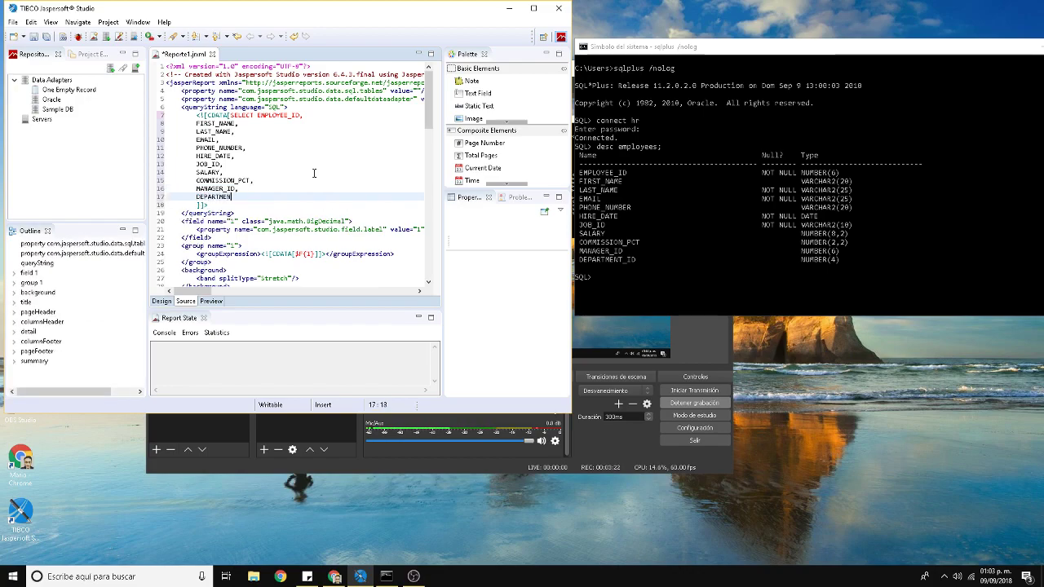
{"action": "type", "text": "T_ID"}
Step: Add the clause FROM EMPLOYEES on a new line below the DEPARTMENT_ID column
{"action": "key", "text": "Return"}
{"action": "type", "text": "FROM"}
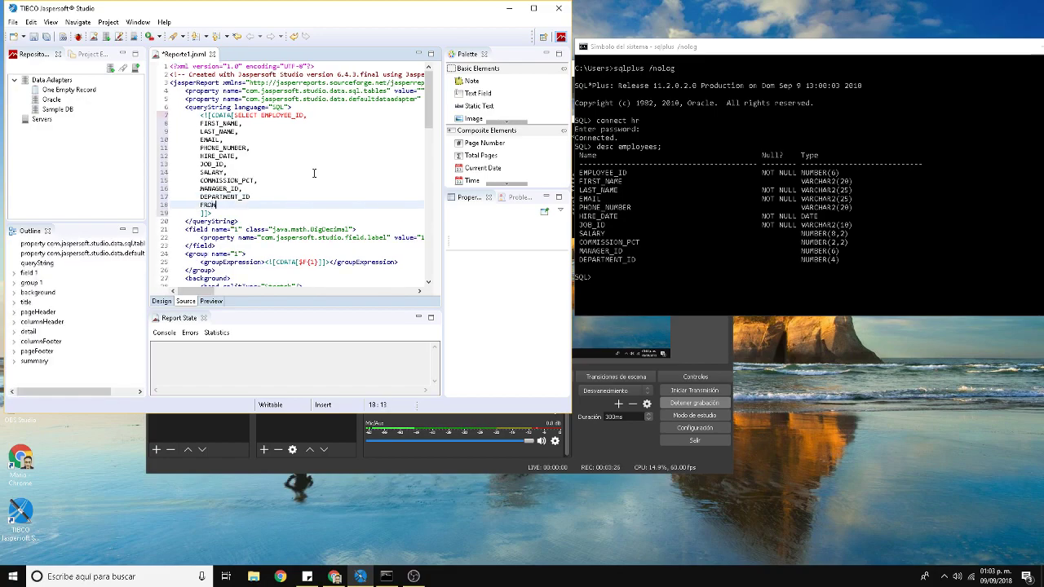
{"action": "key", "text": "Return"}
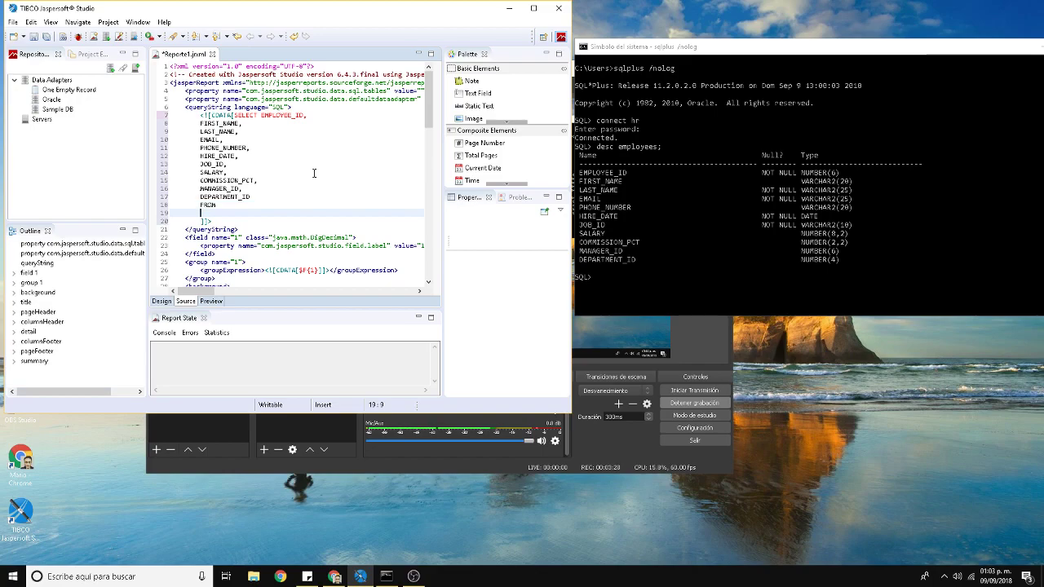
{"action": "key", "text": "BackSpace"}
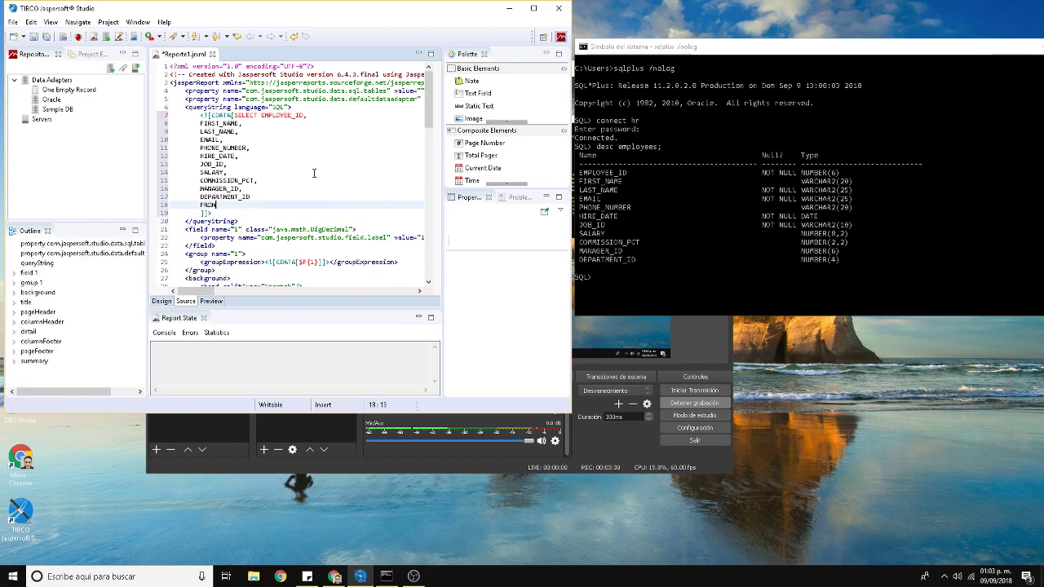
{"action": "type", "text": "EMPL"}
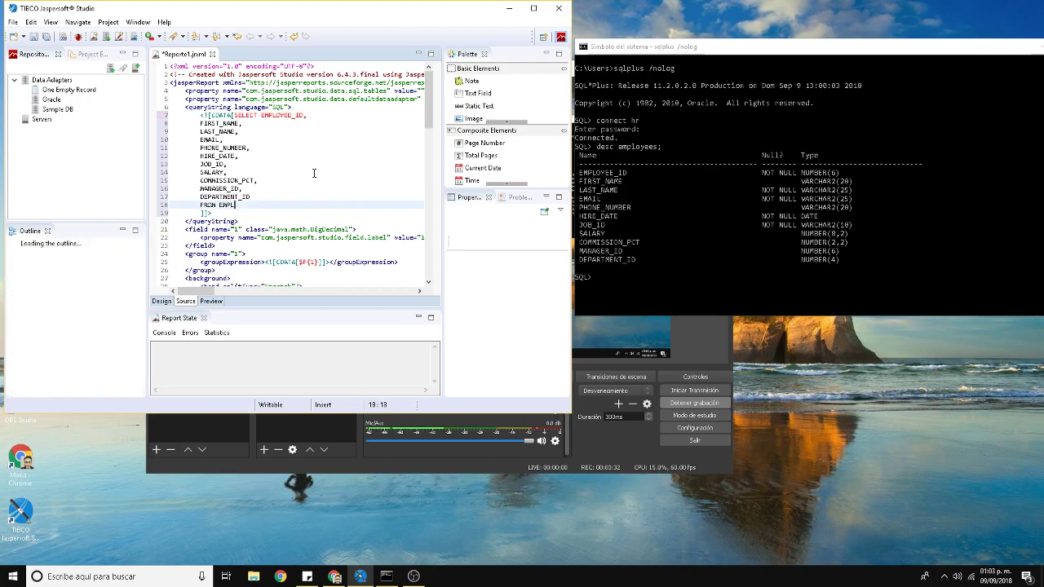
{"action": "type", "text": "OYEEES"}
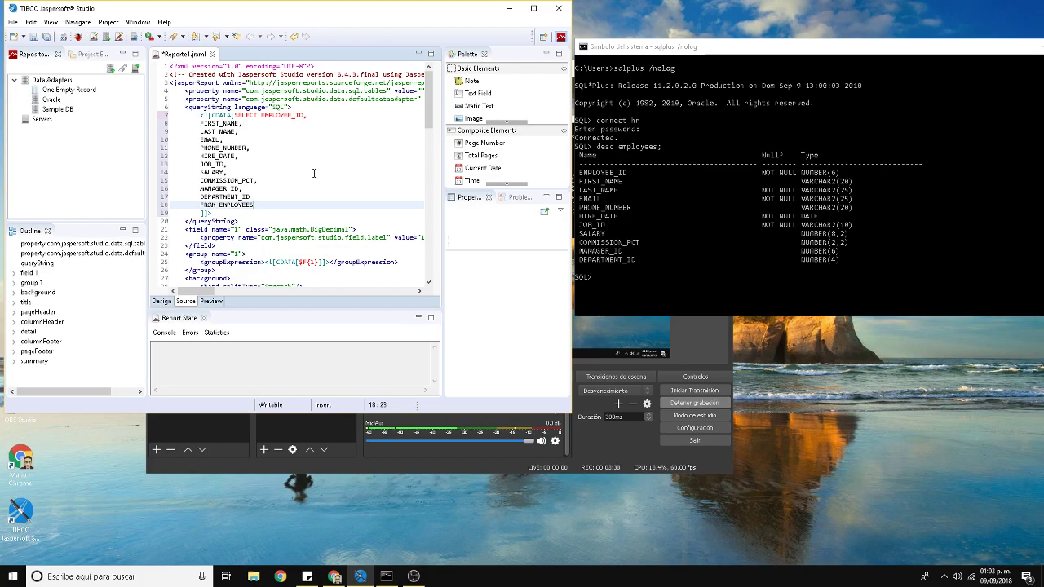
Step: Remove the line break and indentation before the CDATA closing brackets so they directly follow EMPLOYEES, and save the report
{"action": "key", "text": "Down"}
{"action": "key", "text": "Home"}
{"action": "key", "text": "BackSpace"}
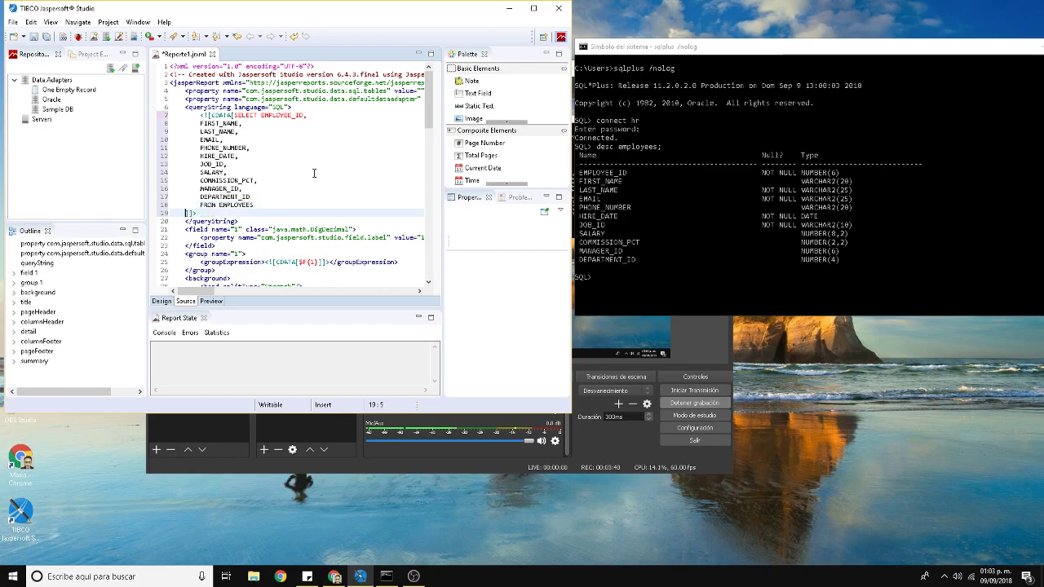
{"action": "key", "text": "BackSpace"}
{"action": "key", "text": "BackSpace"}
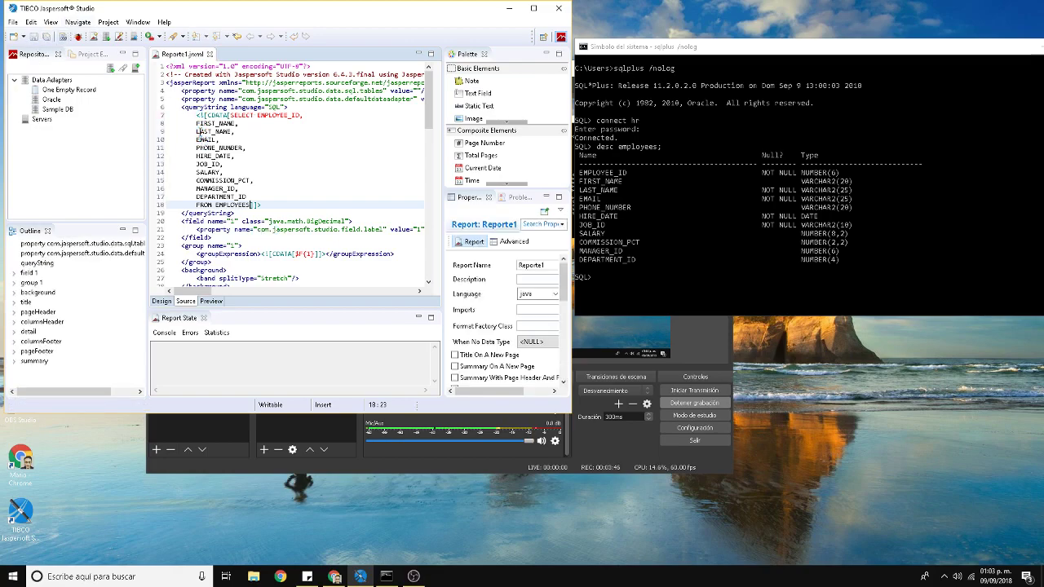
Step: Maximize the studio window, open the report's design view and select the Detail 1 band
{"action": "left_click_drag", "start_coordinate": [196, 123], "coordinate": [250, 205]}
{"action": "left_click", "coordinate": [265, 174]}
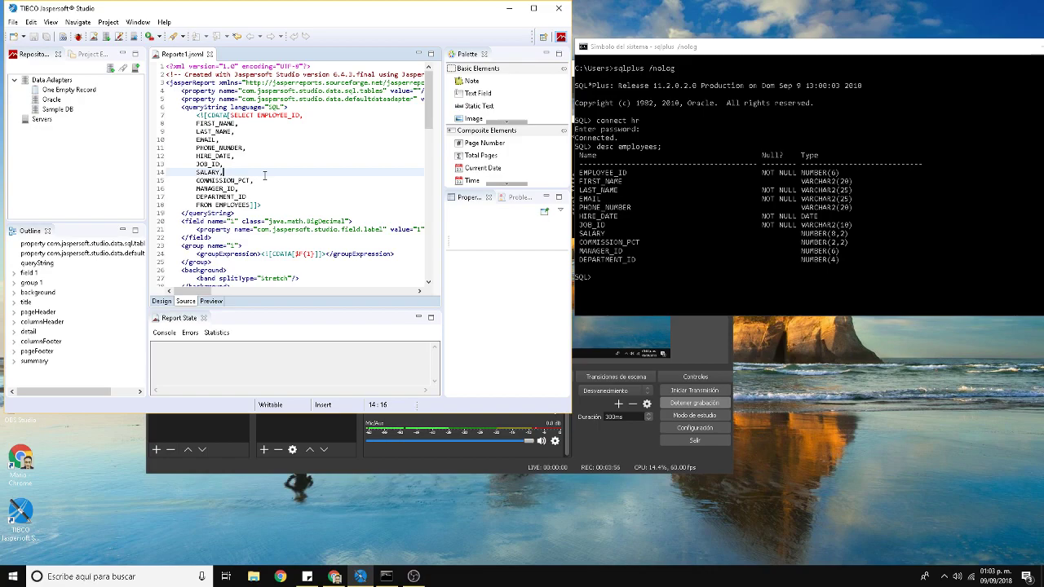
{"action": "left_click", "coordinate": [534, 9]}
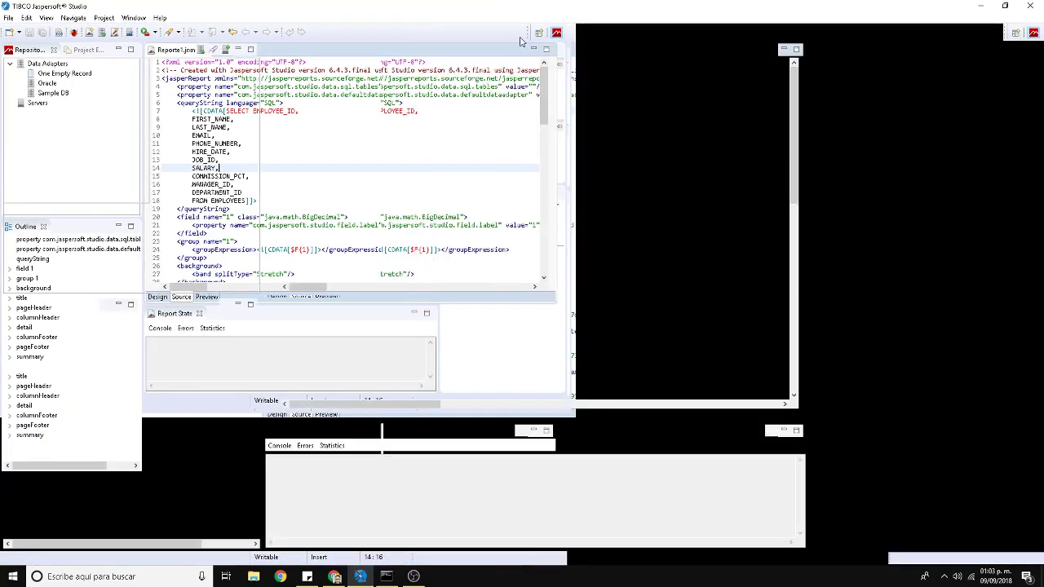
{"action": "left_click", "coordinate": [282, 416]}
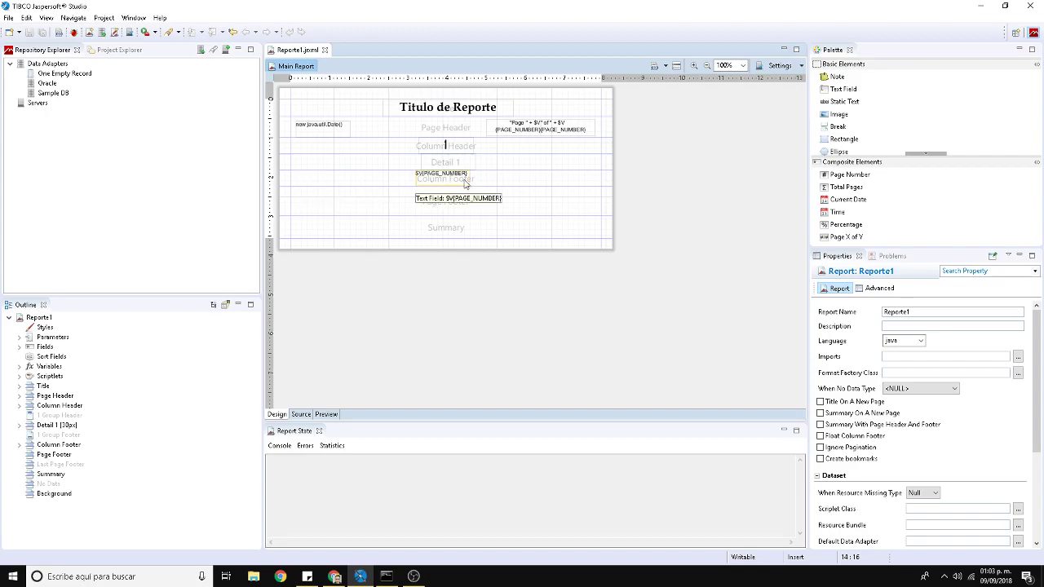
{"action": "left_click", "coordinate": [58, 425]}
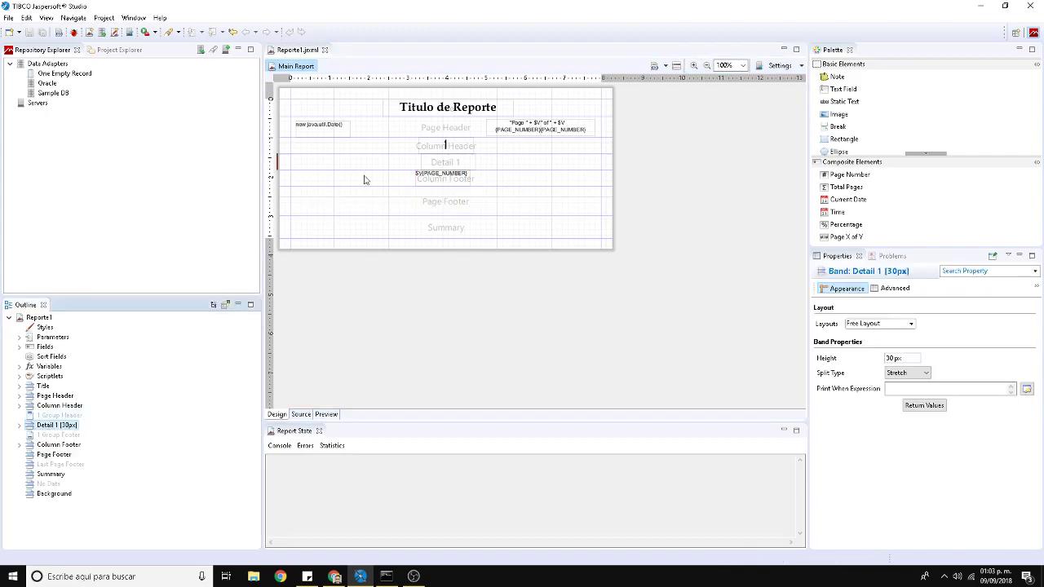
Step: Return to the report's XML source and copy the complete field declaration below the query
{"action": "left_click", "coordinate": [300, 415]}
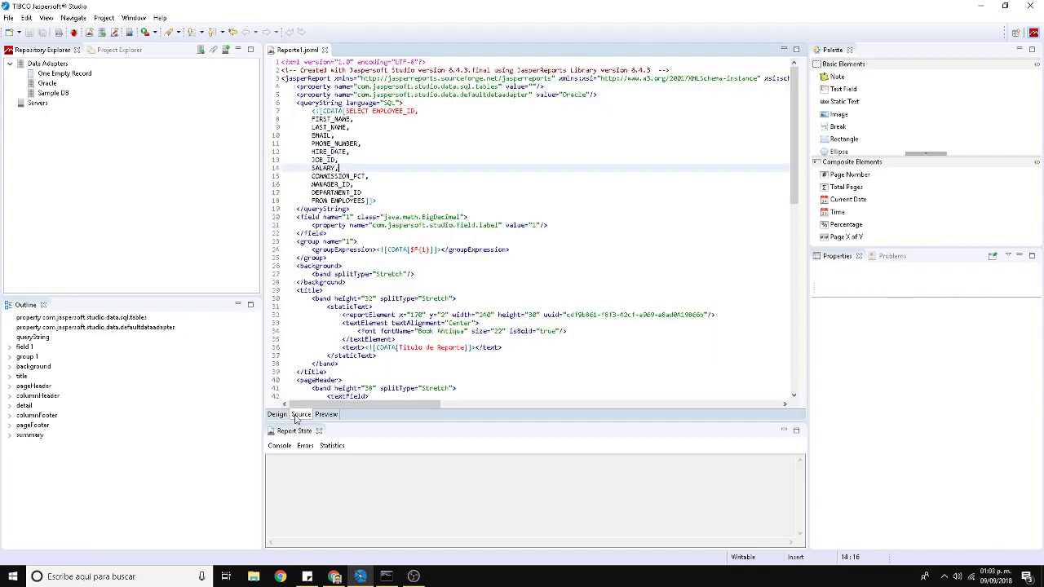
{"action": "left_click", "coordinate": [380, 201]}
{"action": "left_click", "coordinate": [371, 136]}
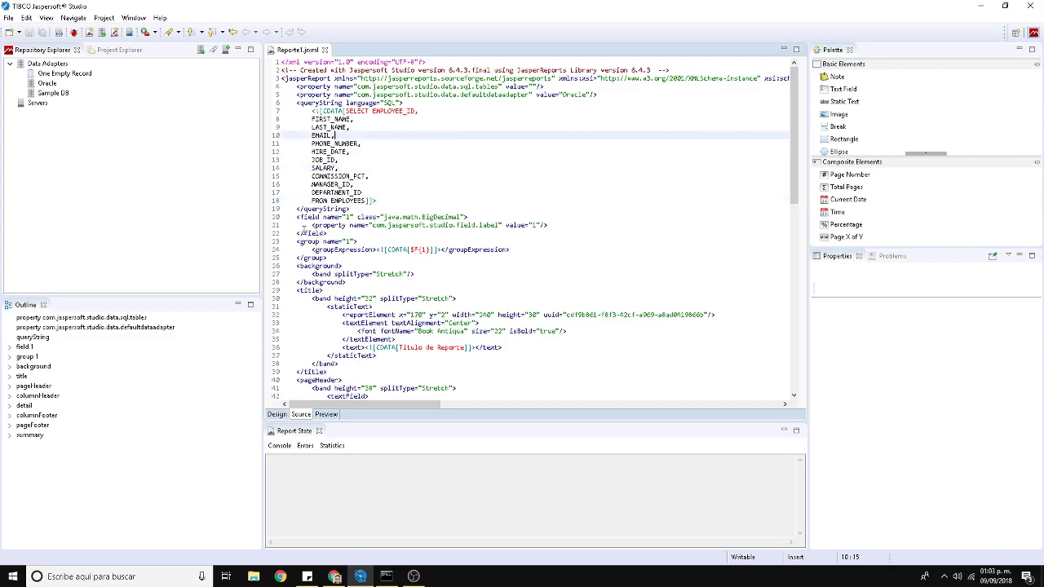
{"action": "left_click_drag", "start_coordinate": [327, 235], "coordinate": [296, 218]}
{"action": "key", "text": "ctrl+c"}
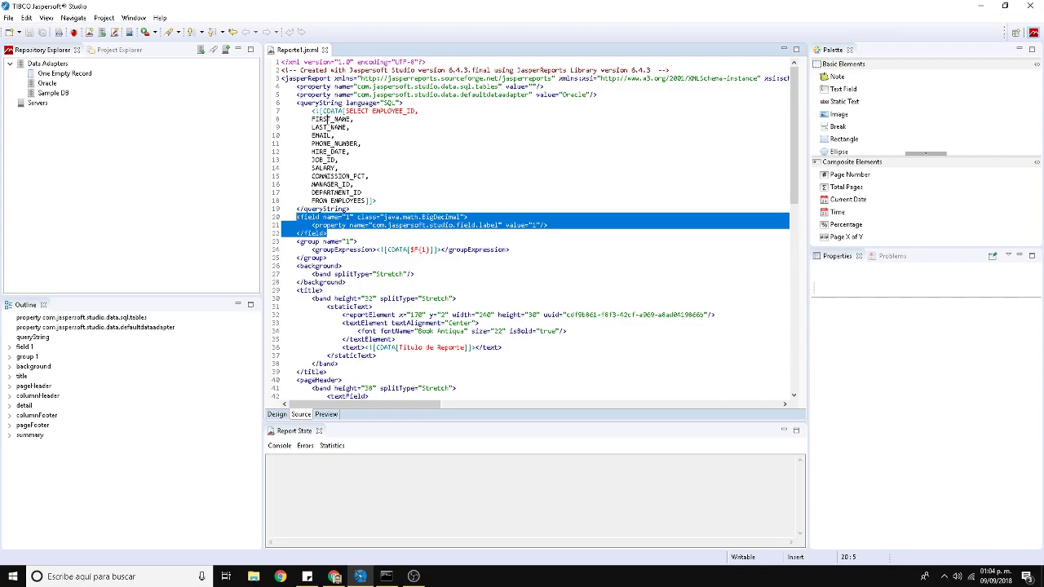
Step: Go through the query's columns line by line, from FIRST_NAME down to the FROM EMPLOYEES line
{"action": "left_click", "coordinate": [322, 119]}
{"action": "key", "text": "Down"}
{"action": "key", "text": "Down"}
{"action": "key", "text": "Down"}
{"action": "key", "text": "Down"}
{"action": "key", "text": "Down"}
{"action": "key", "text": "Down"}
{"action": "key", "text": "shift+Down"}
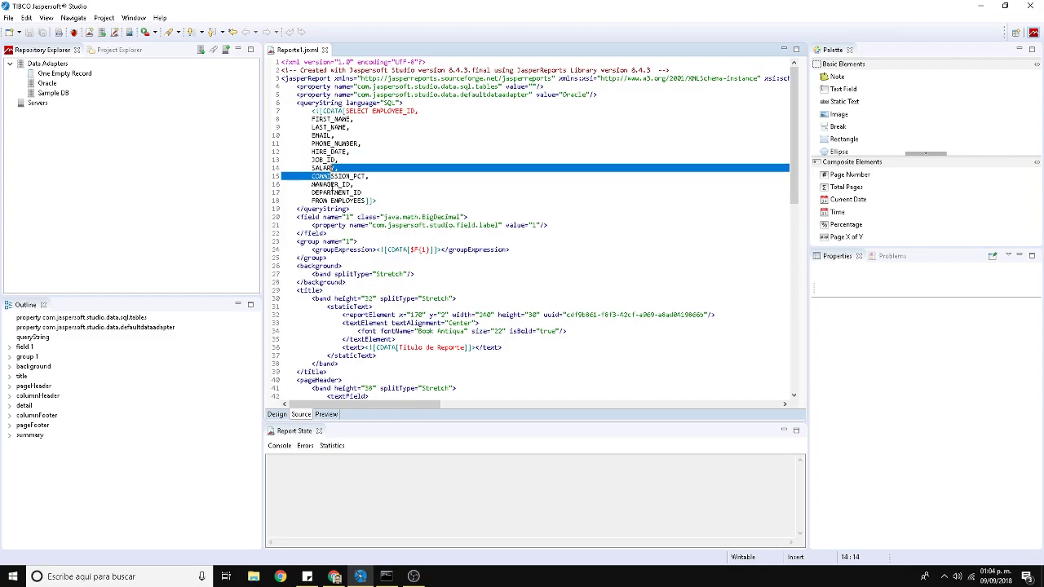
{"action": "key", "text": "Down"}
{"action": "key", "text": "Down"}
{"action": "key", "text": "Down"}
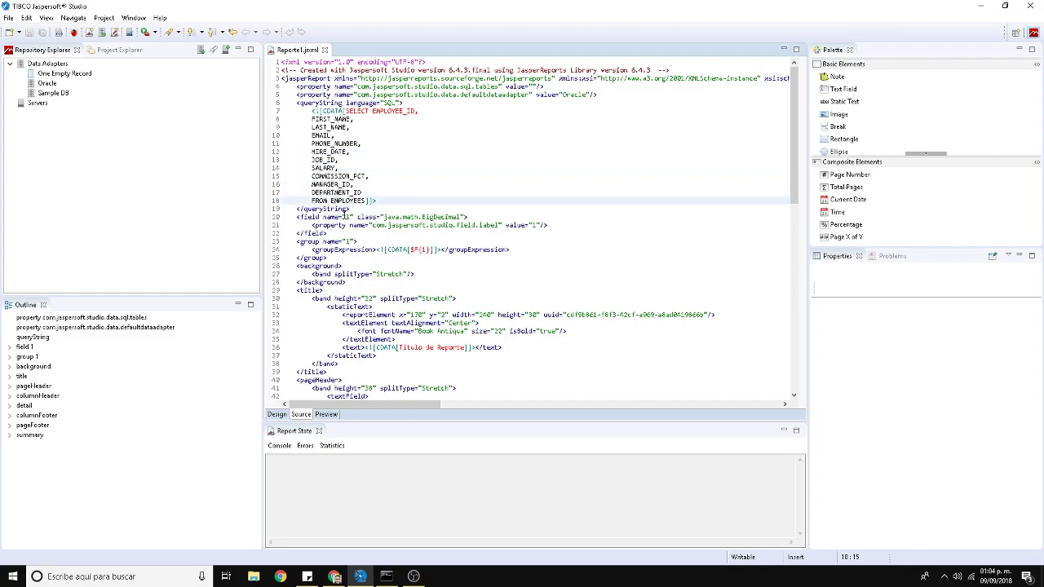
Step: Paste four copies of the field declaration, one after another, below the original one
{"action": "left_click", "coordinate": [342, 232]}
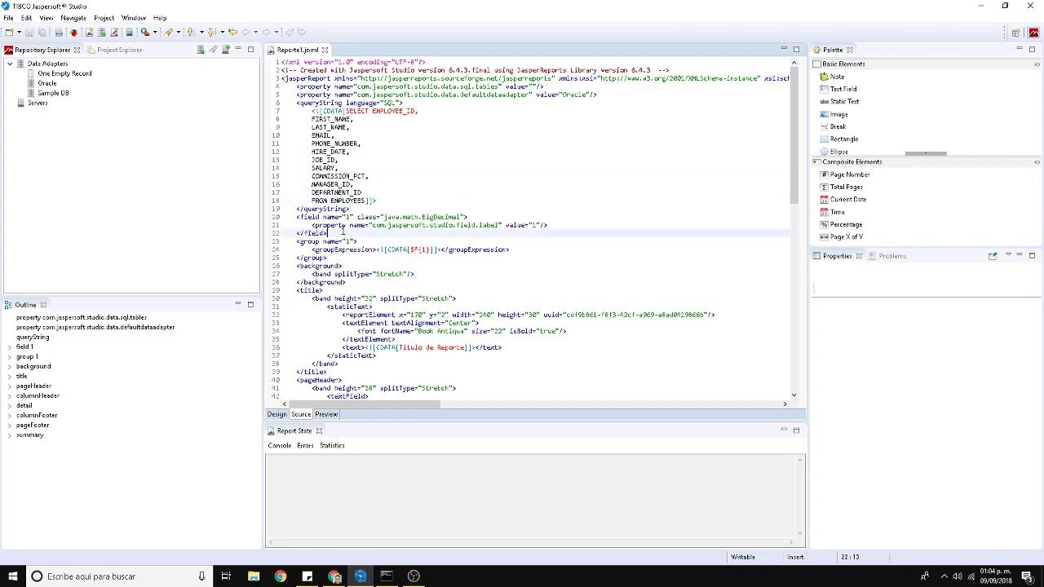
{"action": "key", "text": "Return"}
{"action": "key", "text": "ctrl+v"}
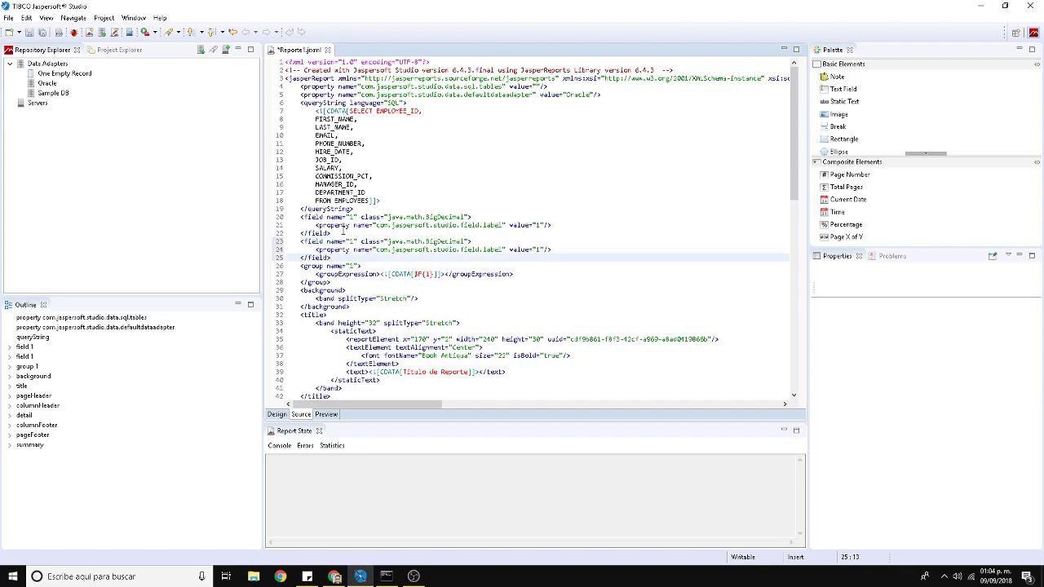
{"action": "key", "text": "Return"}
{"action": "key", "text": "ctrl+v"}
{"action": "key", "text": "Return"}
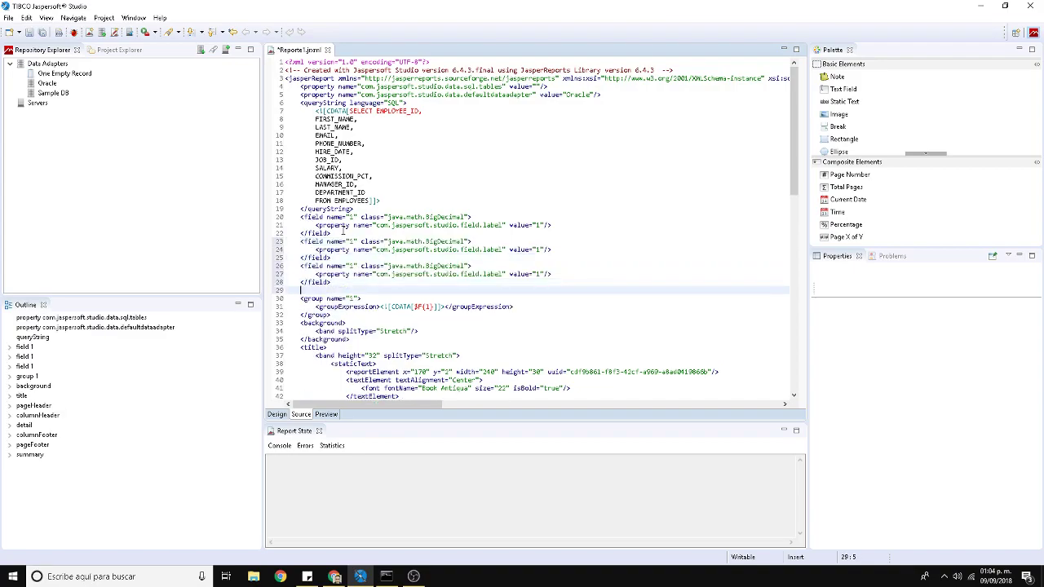
{"action": "key", "text": "ctrl+v"}
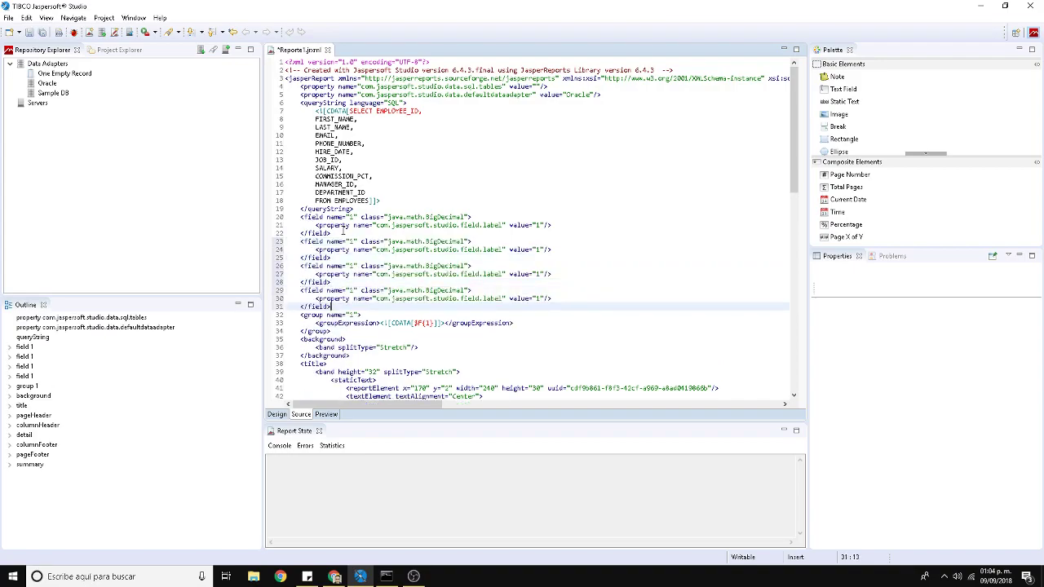
{"action": "key", "text": "Return"}
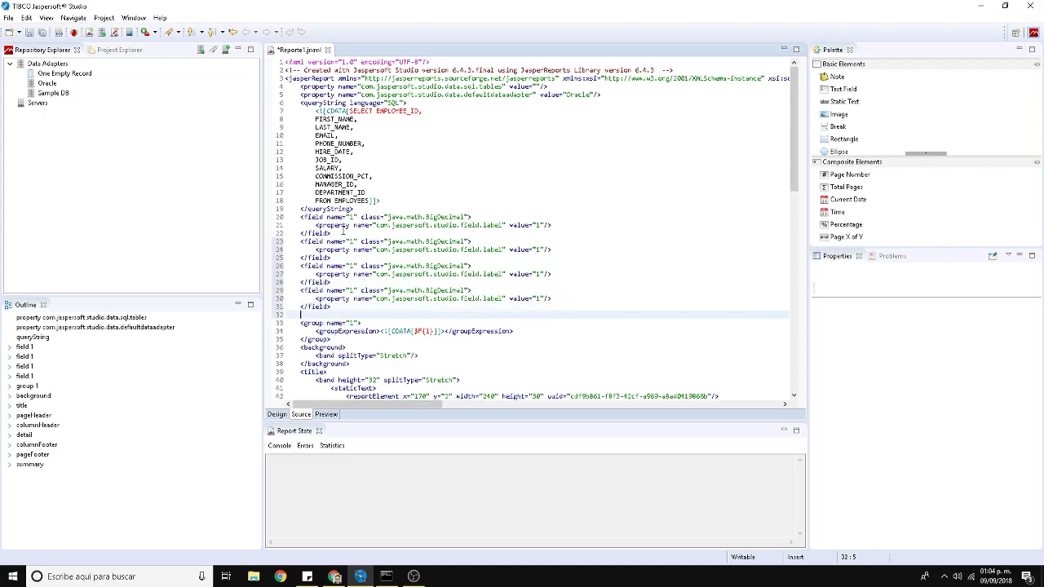
{"action": "key", "text": "ctrl+v"}
{"action": "key", "text": "Return"}
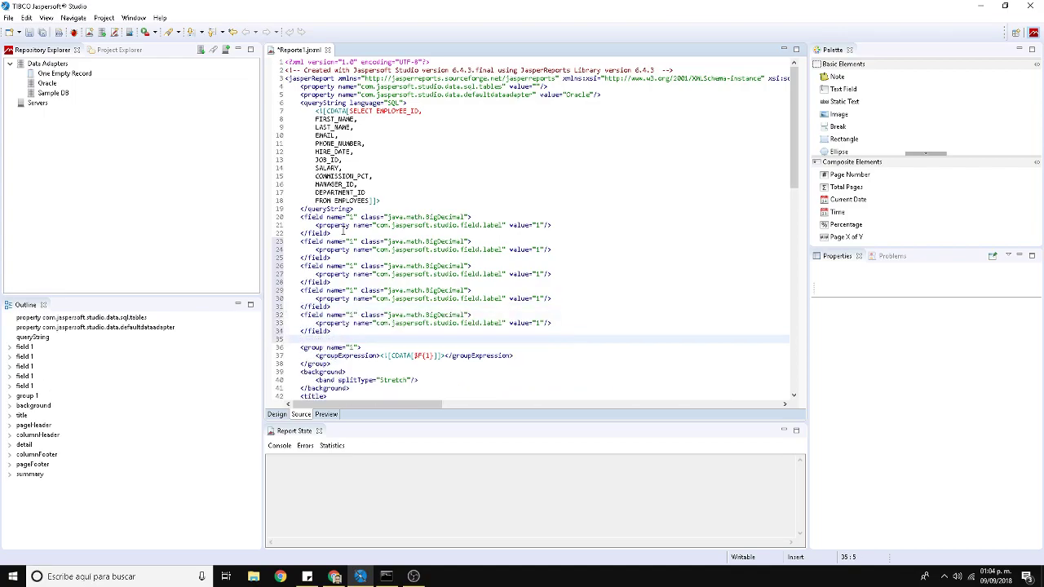
Step: Copy all five field declarations and paste them as a block below the last one
{"action": "left_click_drag", "start_coordinate": [344, 335], "coordinate": [302, 218]}
{"action": "key", "text": "ctrl+c"}
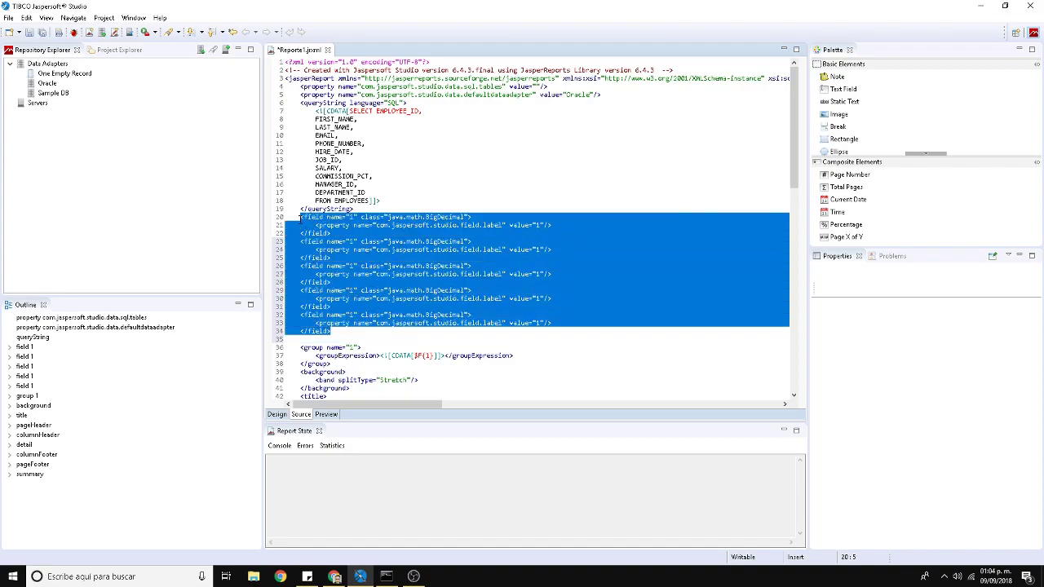
{"action": "left_click", "coordinate": [343, 331]}
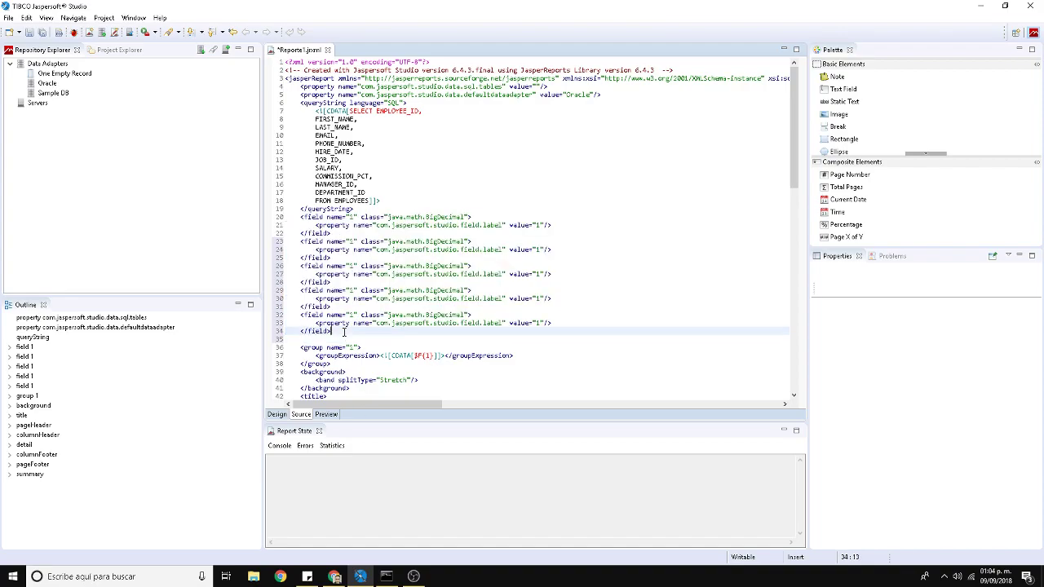
{"action": "key", "text": "Return"}
{"action": "key", "text": "ctrl+v"}
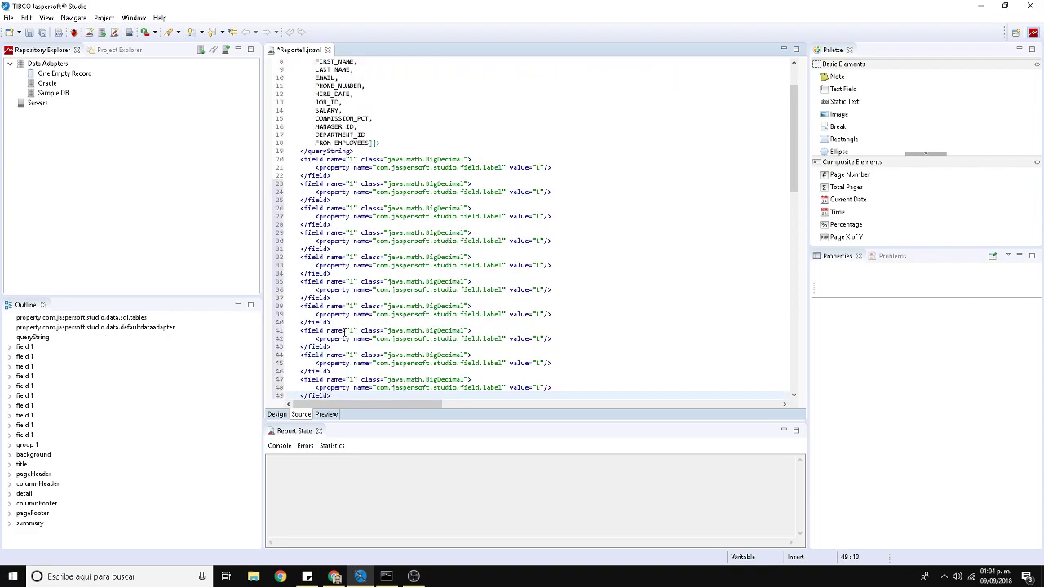
Step: Copy FIRST_NAME from the query and use it to replace the name of the first field declaration
{"action": "left_click", "coordinate": [424, 207]}
{"action": "scroll", "coordinate": [384, 269], "scroll_direction": "up", "scroll_amount": 3}
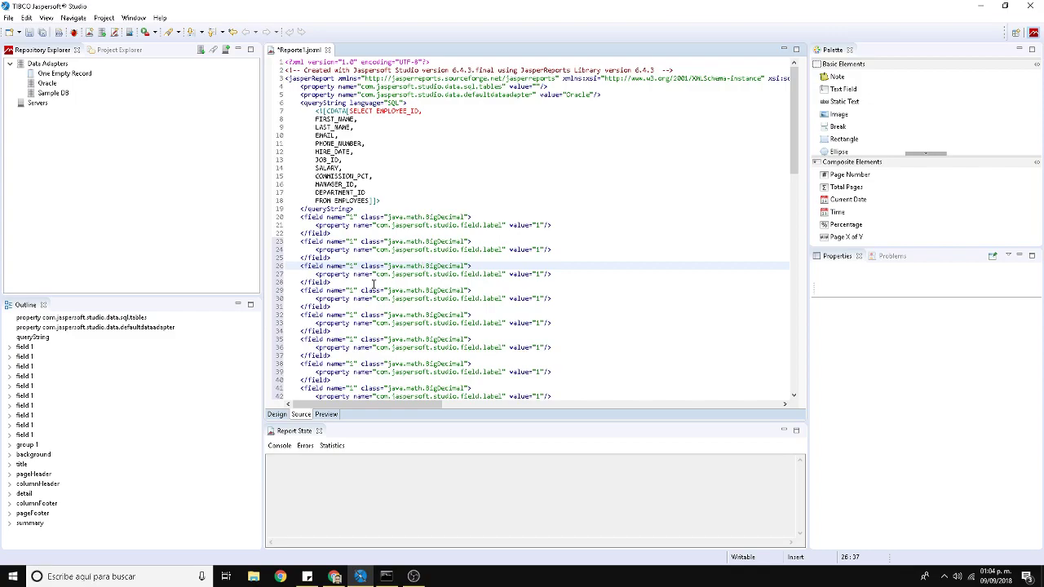
{"action": "left_click_drag", "start_coordinate": [385, 103], "coordinate": [351, 218]}
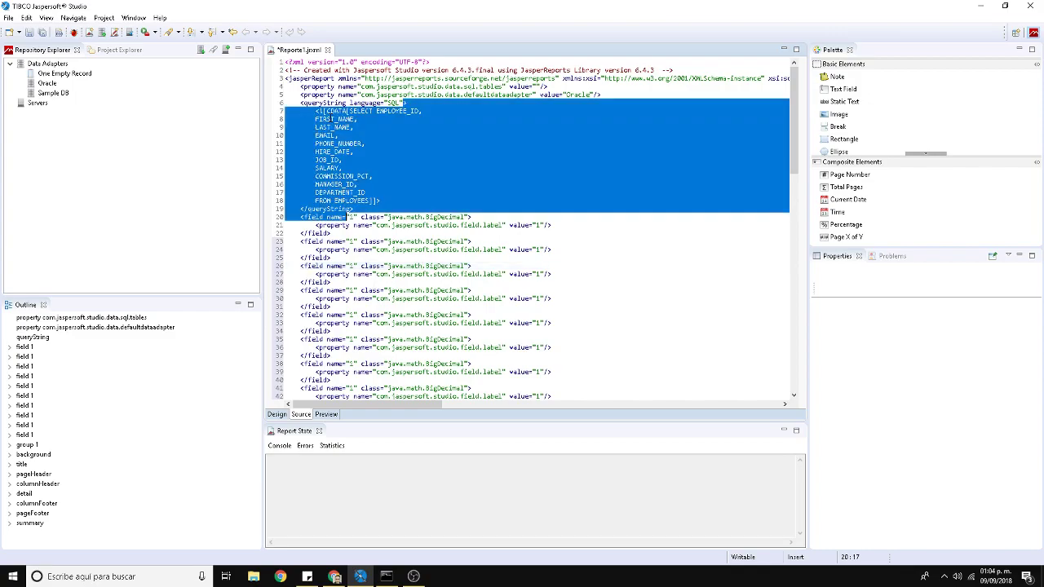
{"action": "left_click", "coordinate": [310, 127]}
{"action": "left_click_drag", "start_coordinate": [315, 119], "coordinate": [355, 119]}
{"action": "key", "text": "ctrl+c"}
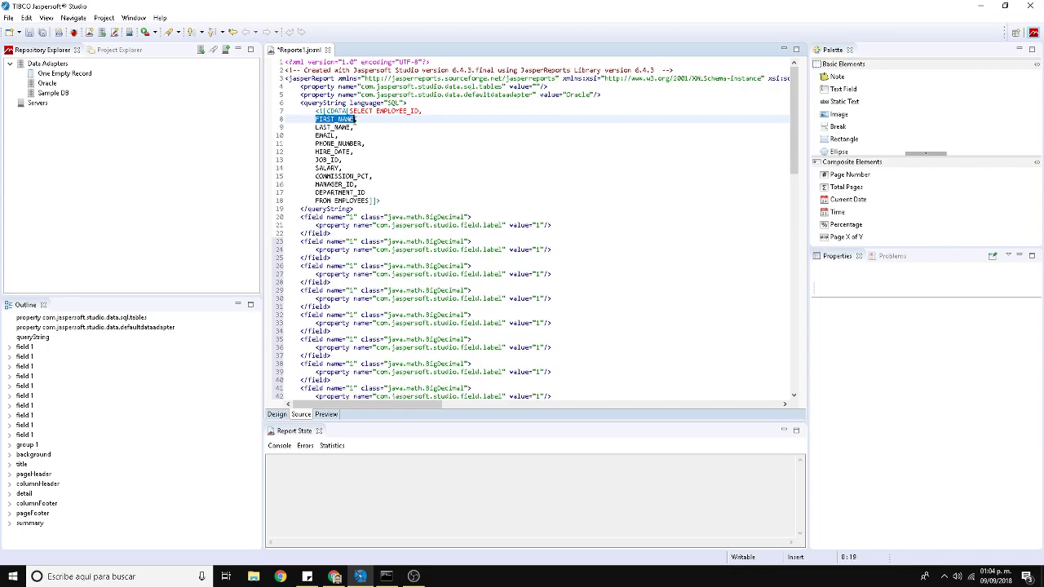
{"action": "key", "text": "Down"}
{"action": "key", "text": "Down"}
{"action": "key", "text": "Down"}
{"action": "key", "text": "Down"}
{"action": "key", "text": "Down"}
{"action": "key", "text": "Down"}
{"action": "key", "text": "Down"}
{"action": "key", "text": "Down"}
{"action": "key", "text": "Down"}
{"action": "key", "text": "Down"}
{"action": "key", "text": "Down"}
{"action": "key", "text": "Down"}
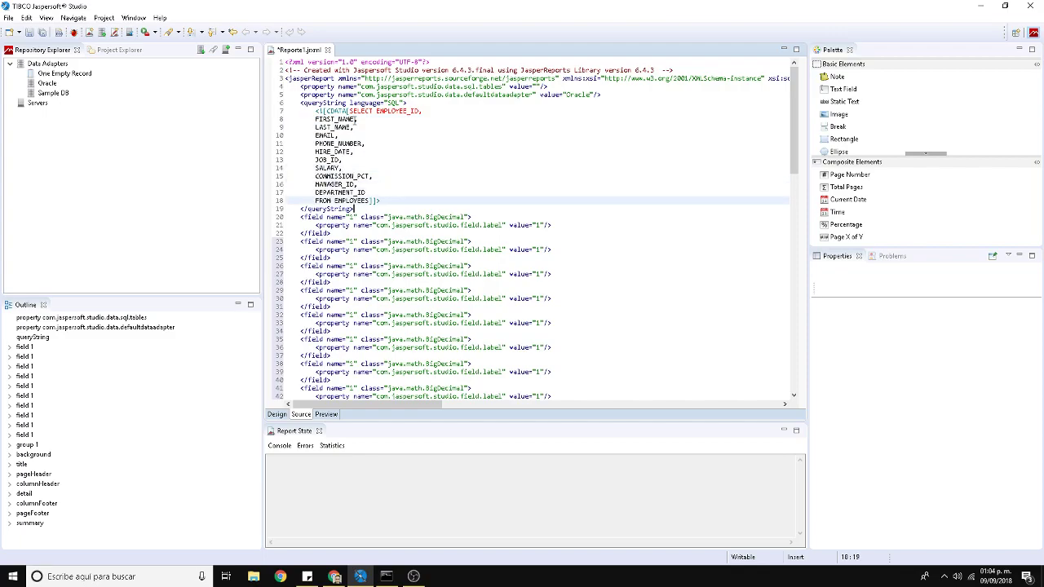
{"action": "key", "text": "BackSpace"}
{"action": "key", "text": "ctrl+v"}
Step: Replace the names of the second and third field declarations with LAST_NAME and EMAIL, copied from the query
{"action": "left_click", "coordinate": [336, 128]}
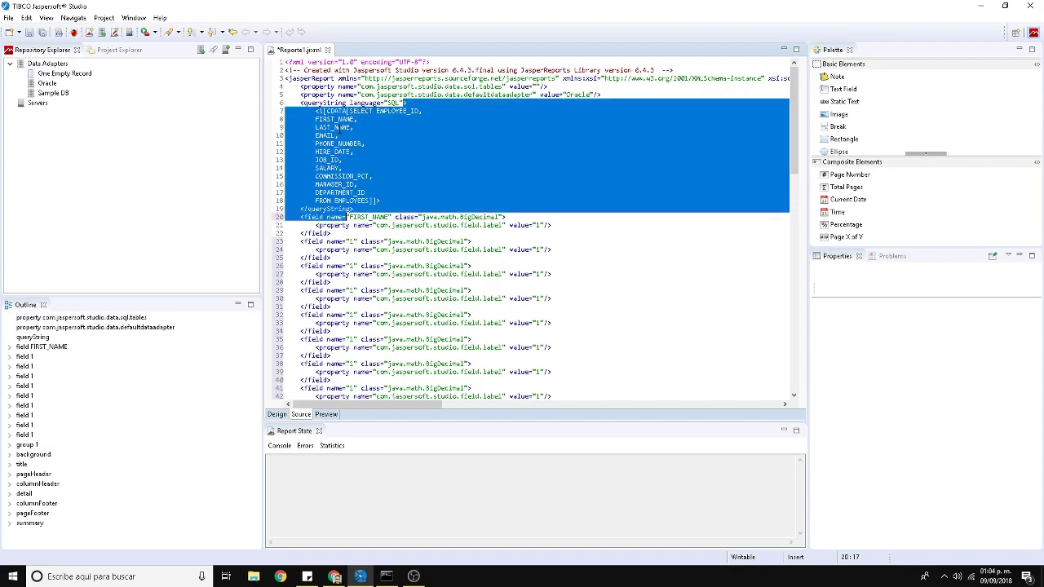
{"action": "left_click_drag", "start_coordinate": [314, 129], "coordinate": [349, 129]}
{"action": "key", "text": "ctrl+c"}
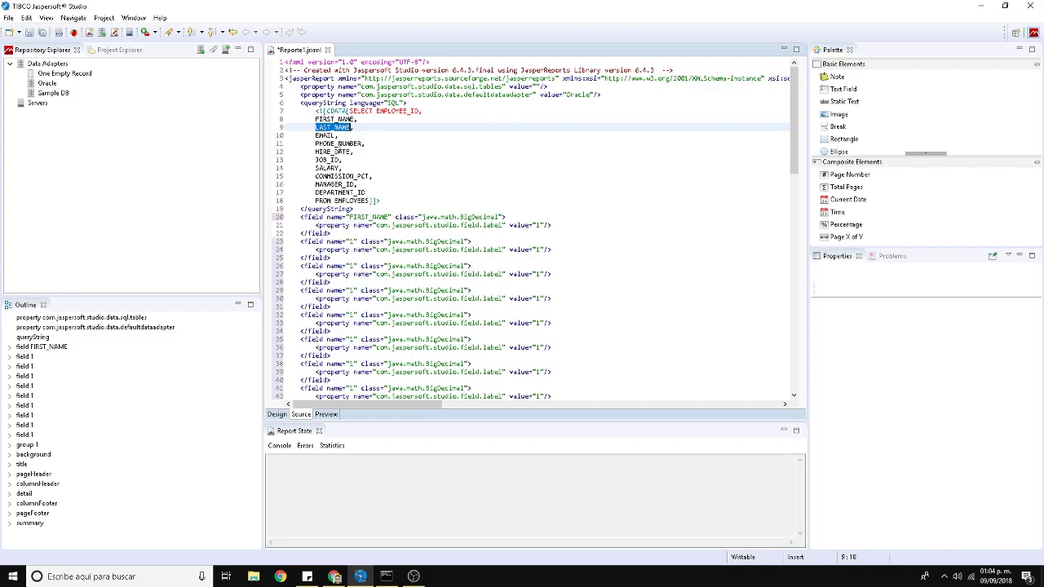
{"action": "double_click", "coordinate": [352, 243]}
{"action": "key", "text": "ctrl+v"}
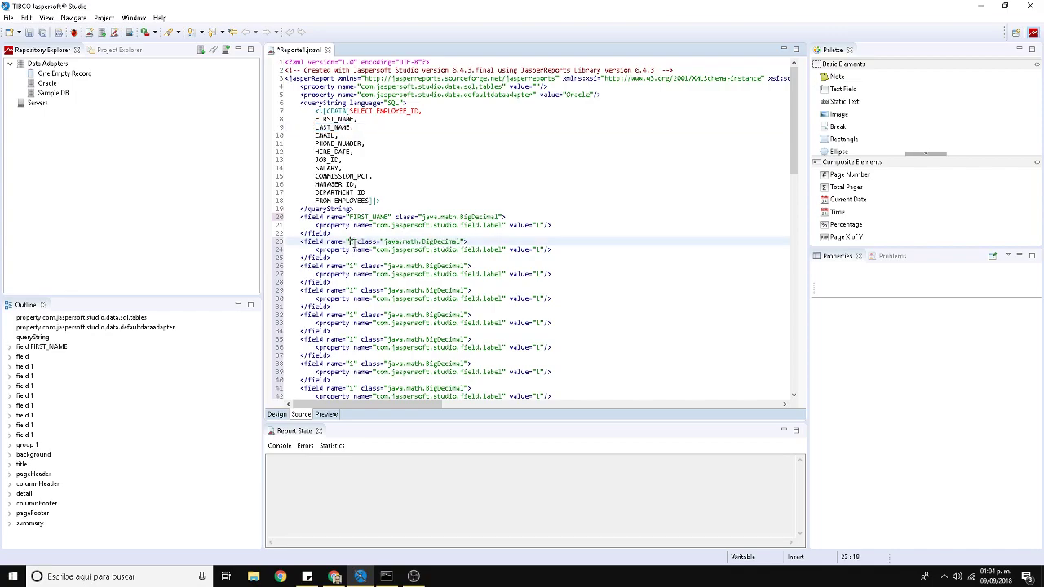
{"action": "double_click", "coordinate": [330, 135]}
{"action": "key", "text": "ctrl+c"}
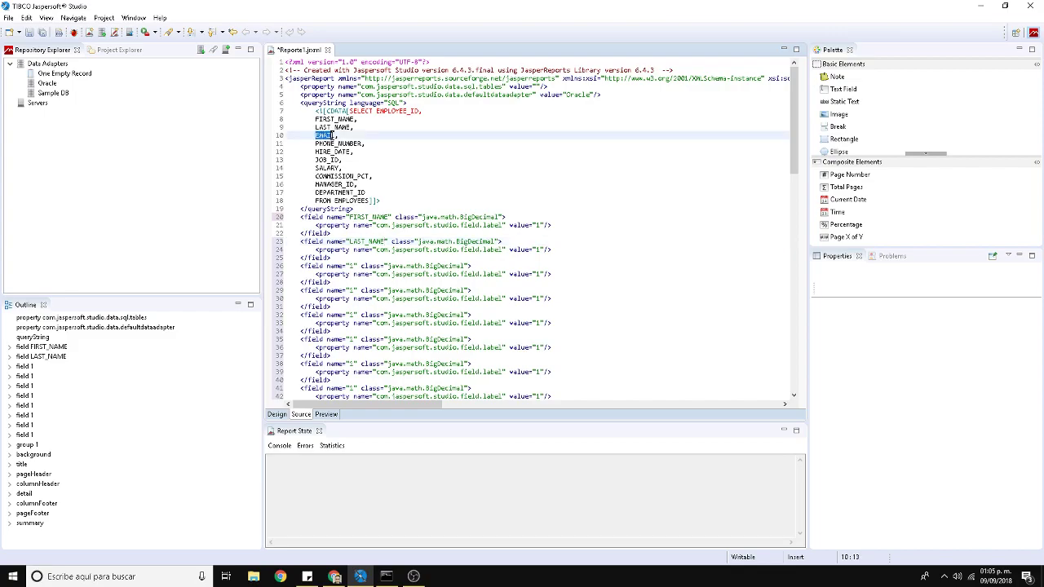
{"action": "double_click", "coordinate": [352, 266]}
{"action": "key", "text": "ctrl+v"}
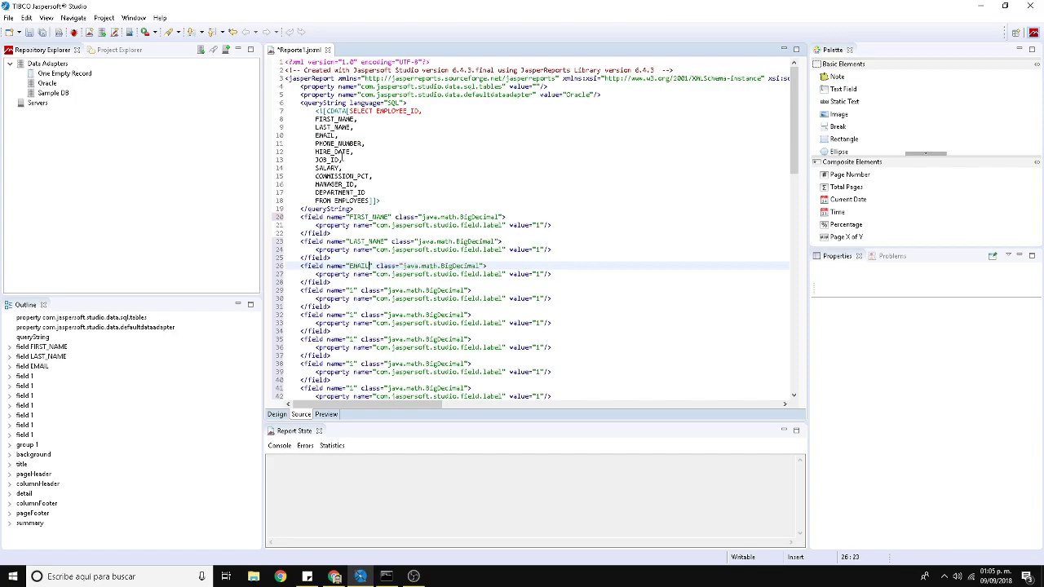
Step: Rename the fourth and fifth field declarations PHONE_NUMBER and HIRE_DATE, copying each name from the query
{"action": "left_click", "coordinate": [316, 144]}
{"action": "left_click_drag", "start_coordinate": [315, 143], "coordinate": [363, 143]}
{"action": "key", "text": "ctrl+c"}
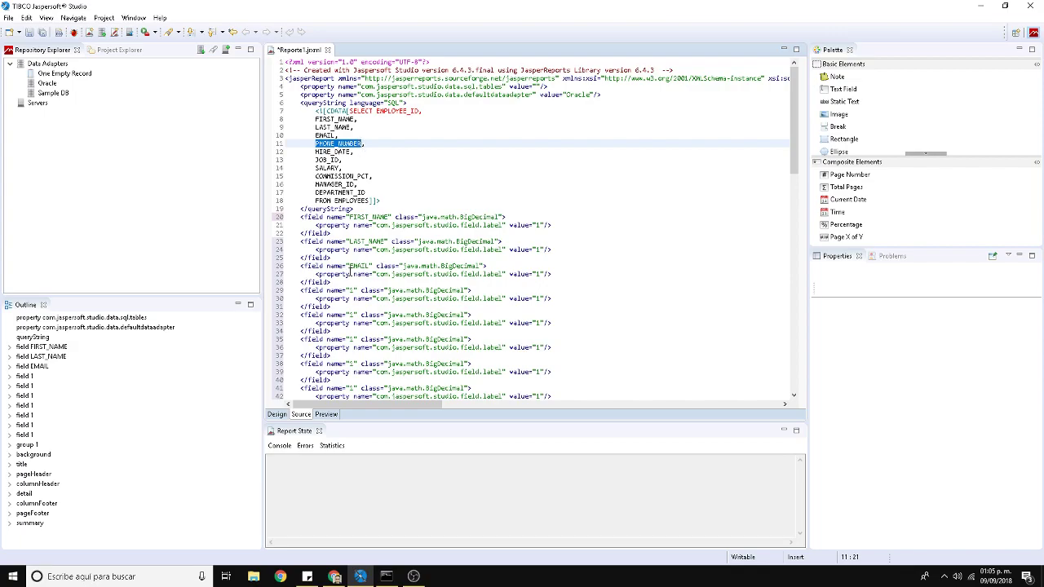
{"action": "double_click", "coordinate": [351, 290]}
{"action": "key", "text": "ctrl+v"}
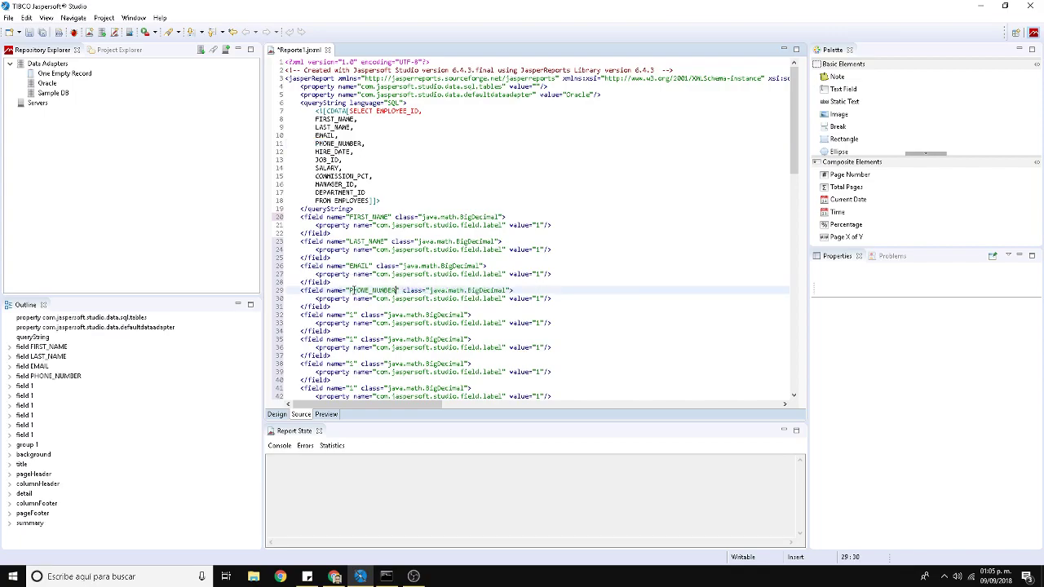
{"action": "left_click_drag", "start_coordinate": [315, 152], "coordinate": [351, 152]}
{"action": "key", "text": "ctrl+c"}
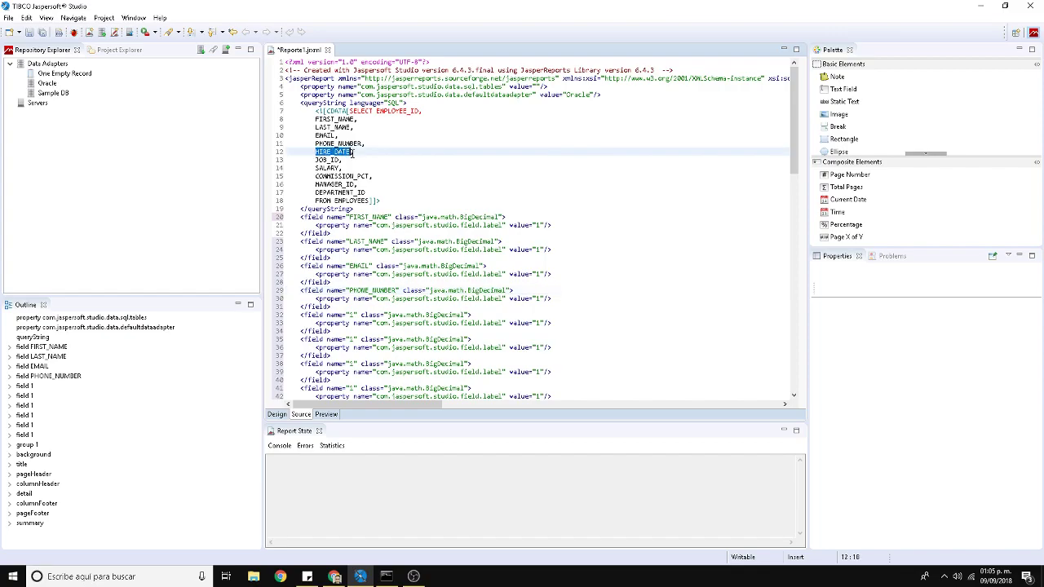
{"action": "double_click", "coordinate": [351, 315]}
{"action": "key", "text": "ctrl+v"}
Step: Copy JOB_ID and SALARY from the query into the names of the sixth and seventh field declarations
{"action": "left_click_drag", "start_coordinate": [315, 160], "coordinate": [340, 159]}
{"action": "key", "text": "ctrl+c"}
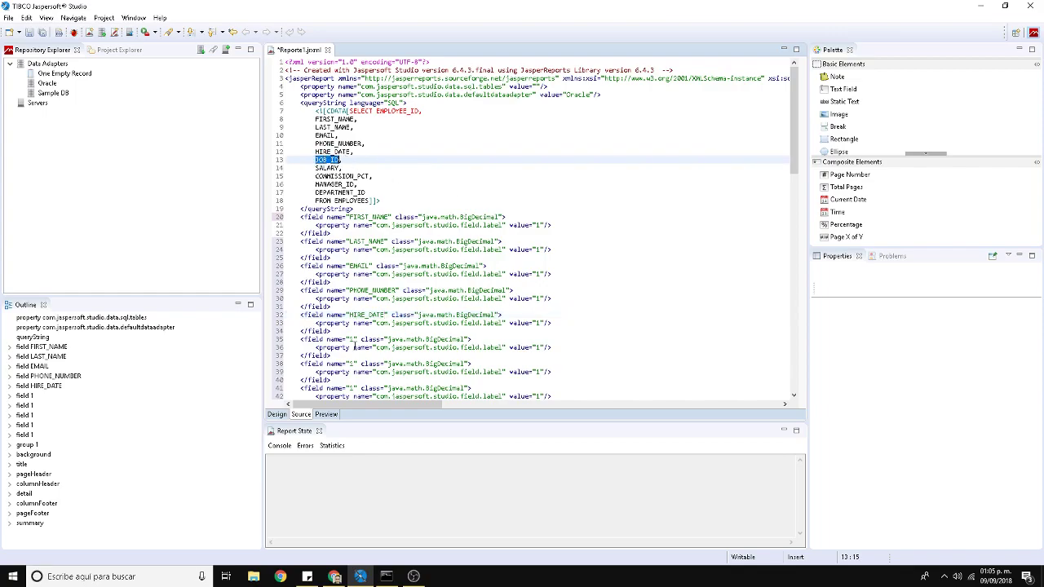
{"action": "left_click", "coordinate": [352, 340]}
{"action": "double_click", "coordinate": [352, 340]}
{"action": "key", "text": "ctrl+v"}
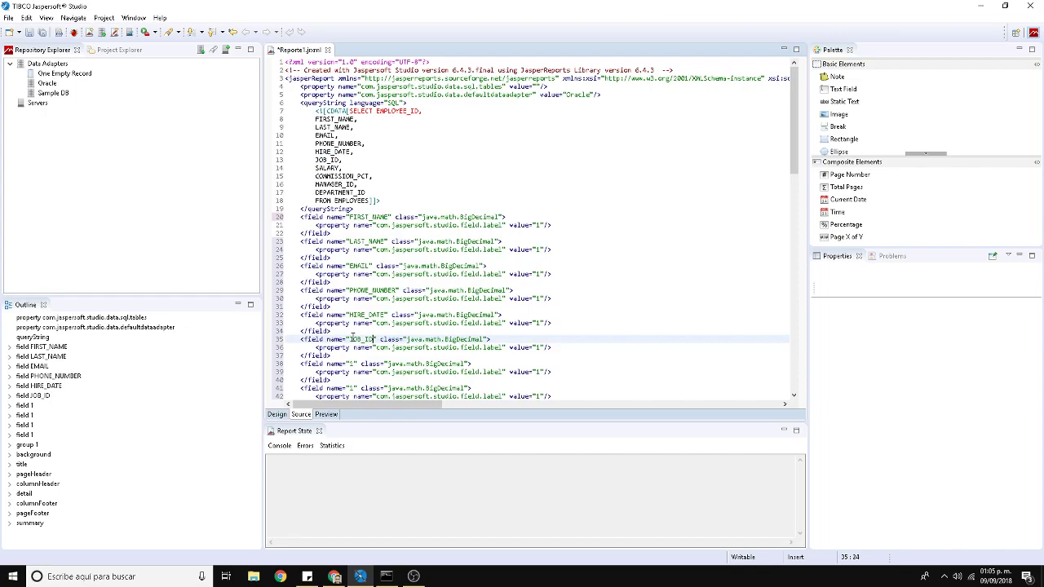
{"action": "left_click_drag", "start_coordinate": [315, 168], "coordinate": [341, 167]}
{"action": "key", "text": "ctrl+c"}
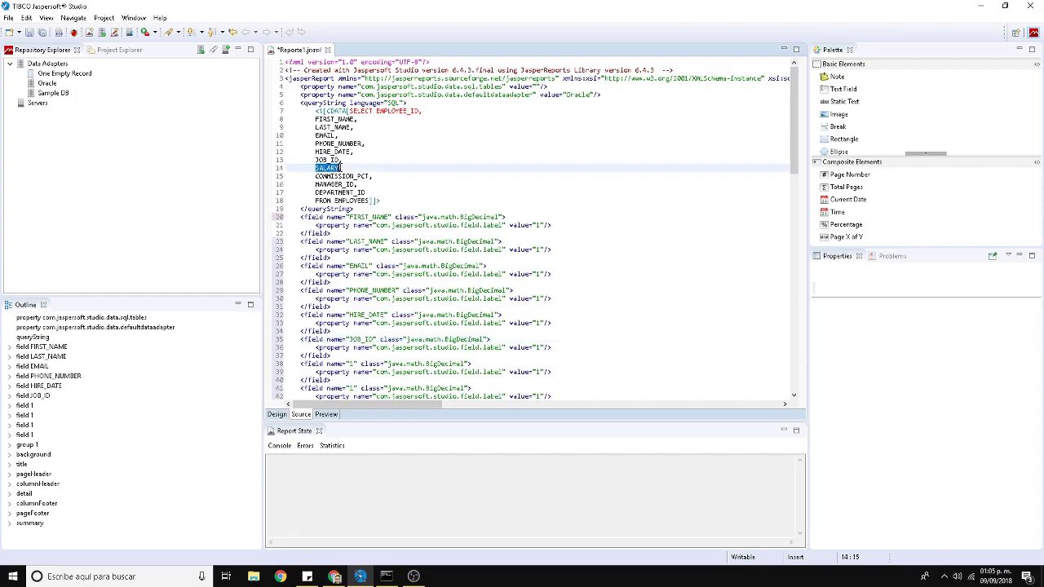
{"action": "double_click", "coordinate": [352, 363]}
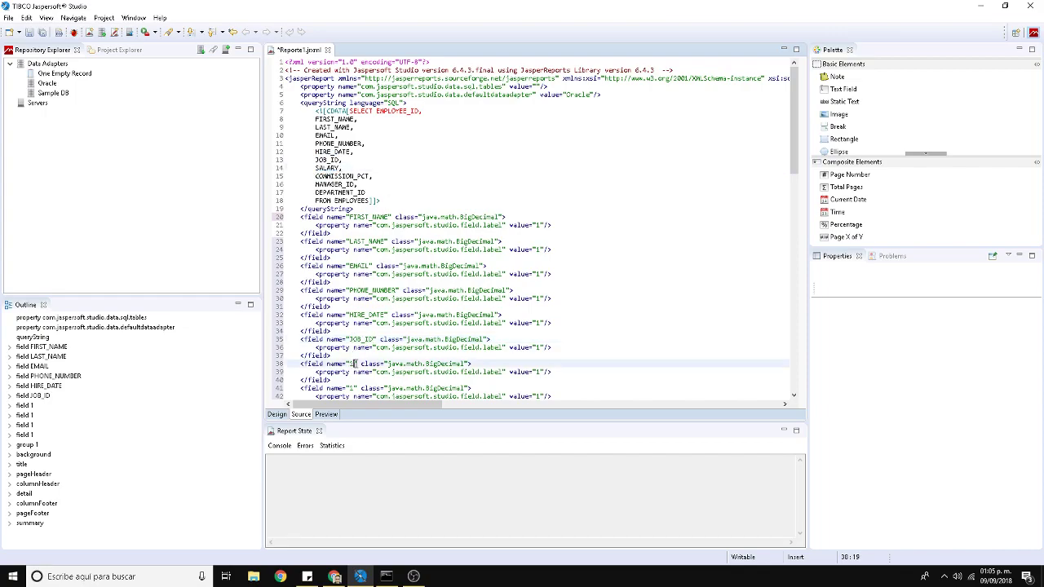
{"action": "key", "text": "ctrl+v"}
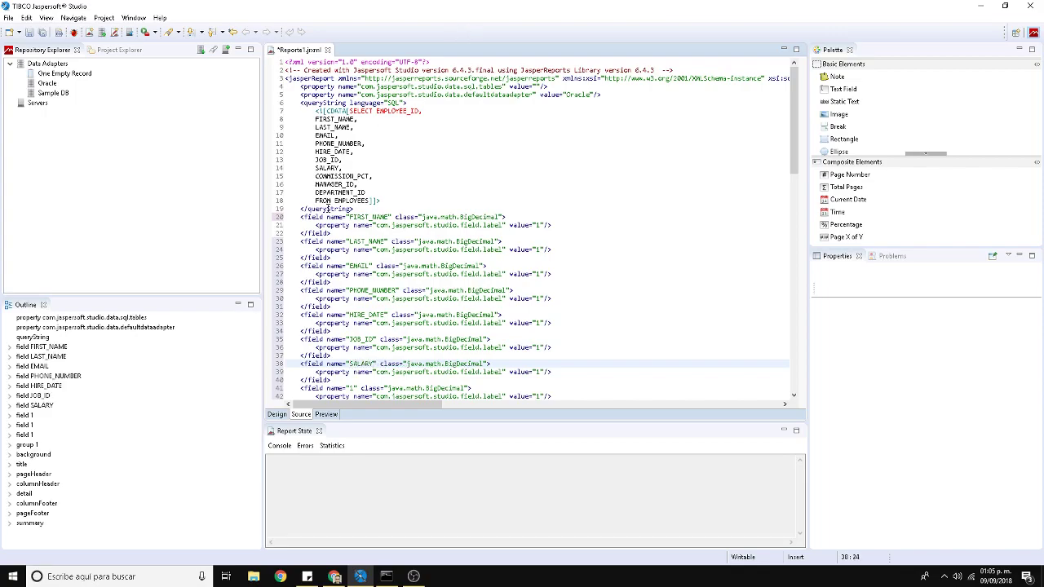
Step: Copy COMMISSION_PCT from the query and use it to replace the name of the eighth field declaration
{"action": "left_click_drag", "start_coordinate": [316, 177], "coordinate": [371, 176]}
{"action": "key", "text": "ctrl+c"}
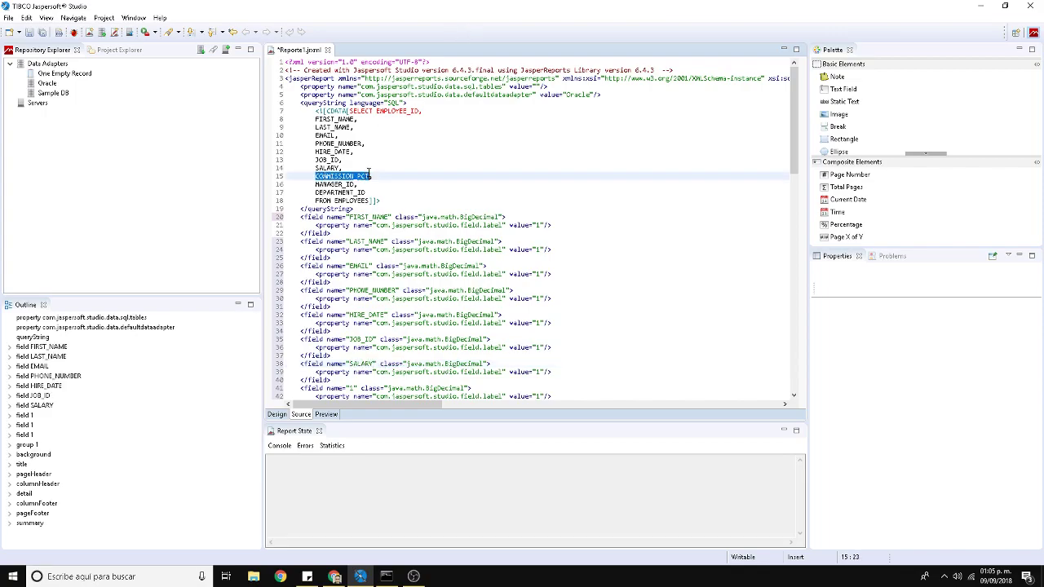
{"action": "left_click_drag", "start_coordinate": [795, 169], "coordinate": [627, 224]}
{"action": "left_click", "coordinate": [353, 206]}
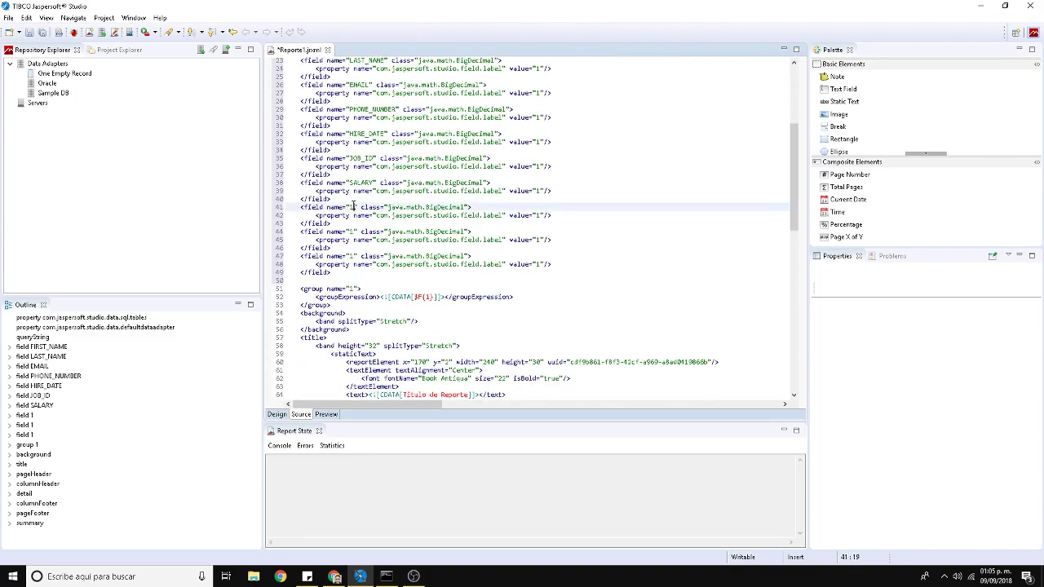
{"action": "double_click", "coordinate": [354, 206]}
{"action": "key", "text": "ctrl+v"}
Step: Copy MANAGER_ID from the query and use it to replace the name of the ninth field declaration
{"action": "scroll", "coordinate": [348, 220], "scroll_direction": "up", "scroll_amount": 6}
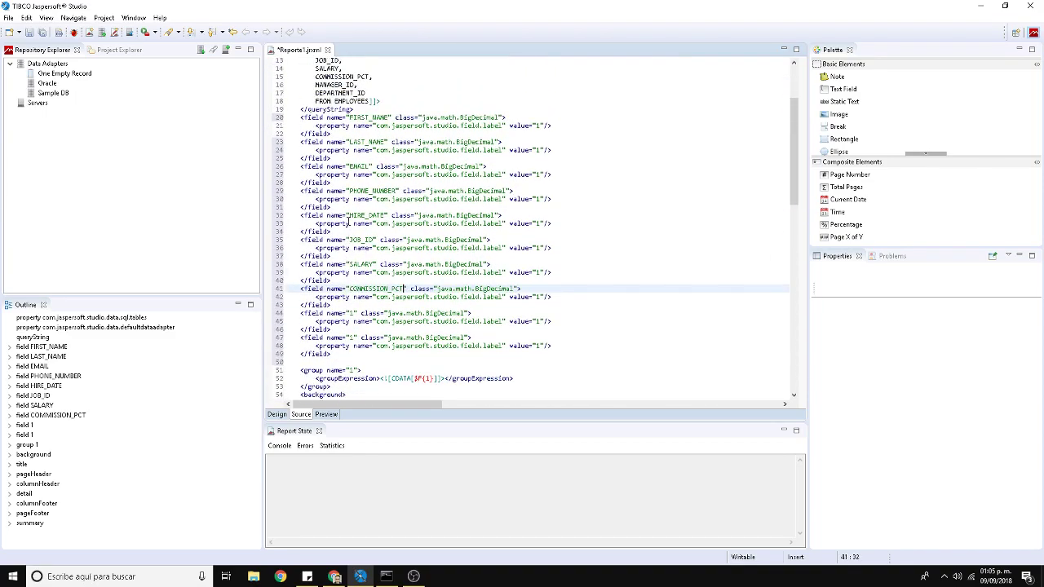
{"action": "left_click_drag", "start_coordinate": [316, 150], "coordinate": [356, 150]}
{"action": "key", "text": "ctrl+c"}
{"action": "scroll", "coordinate": [363, 191], "scroll_direction": "down", "scroll_amount": 6}
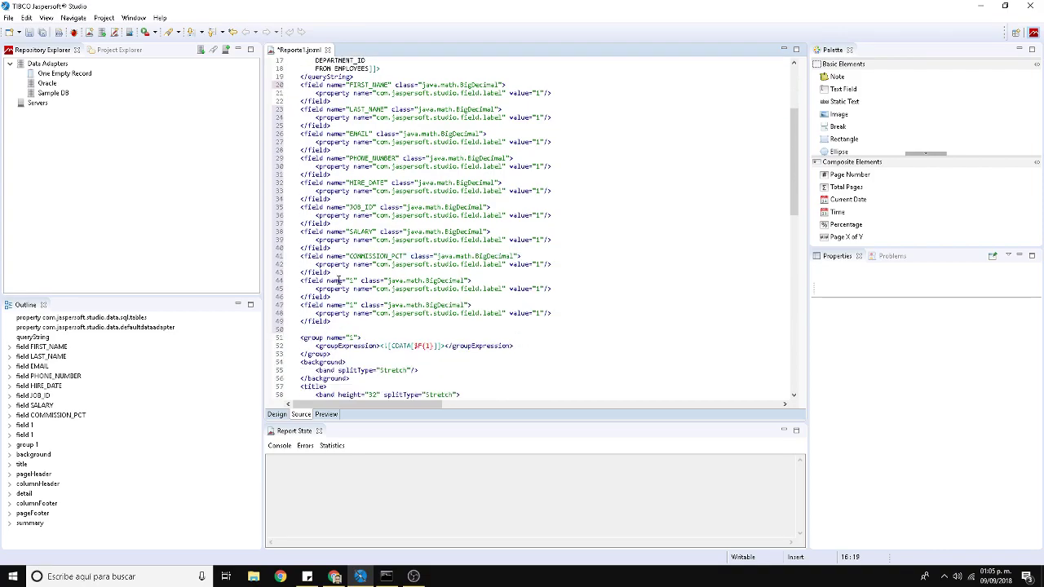
{"action": "double_click", "coordinate": [351, 232]}
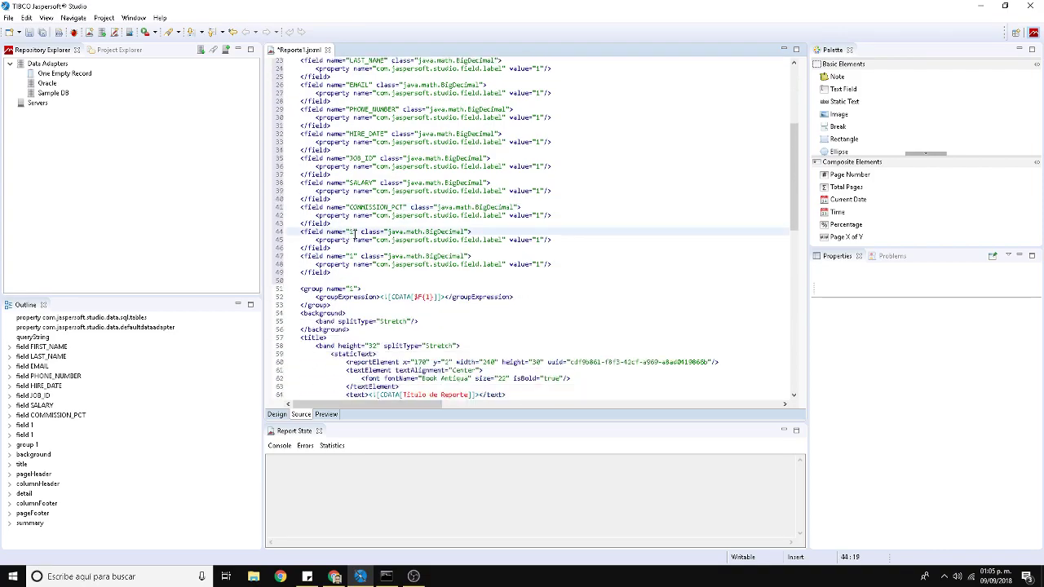
{"action": "key", "text": "ctrl+v"}
Step: Copy DEPARTMENT_ID from the query and use it to replace the name of the last field declaration
{"action": "scroll", "coordinate": [354, 233], "scroll_direction": "up", "scroll_amount": 7}
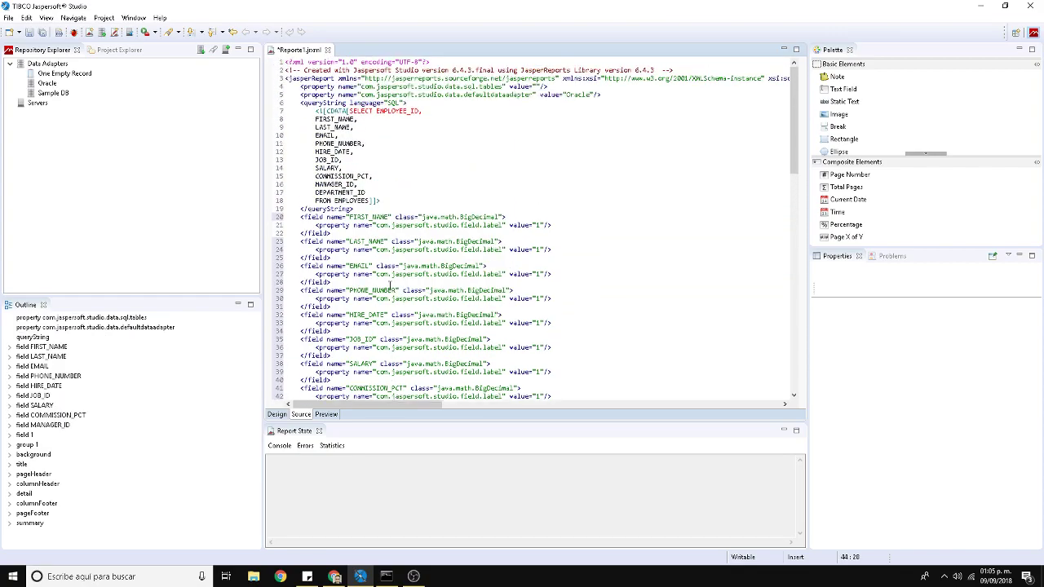
{"action": "left_click_drag", "start_coordinate": [316, 194], "coordinate": [368, 194]}
{"action": "key", "text": "ctrl+c"}
{"action": "scroll", "coordinate": [355, 298], "scroll_direction": "down", "scroll_amount": 6}
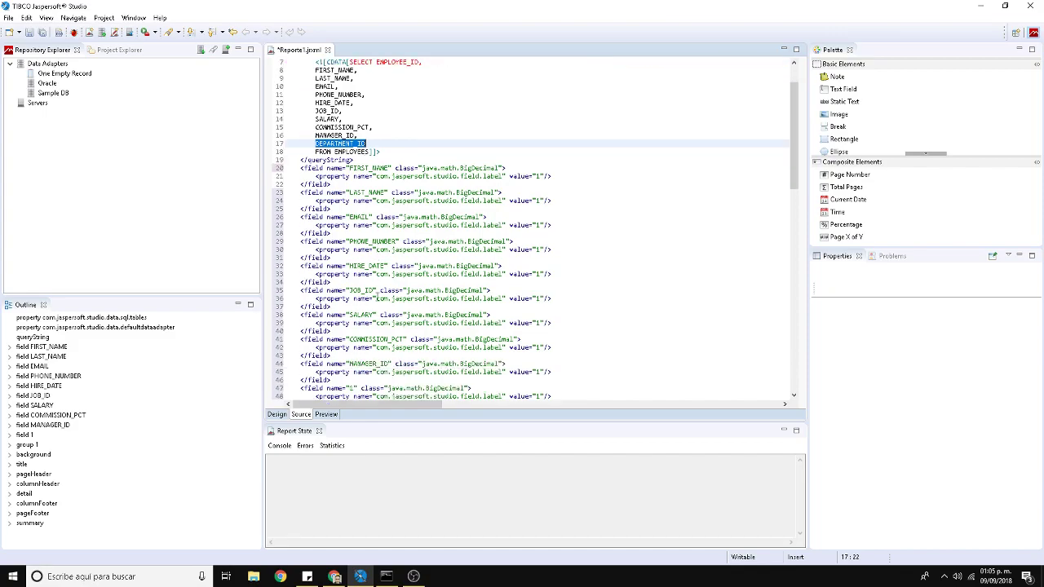
{"action": "double_click", "coordinate": [354, 290]}
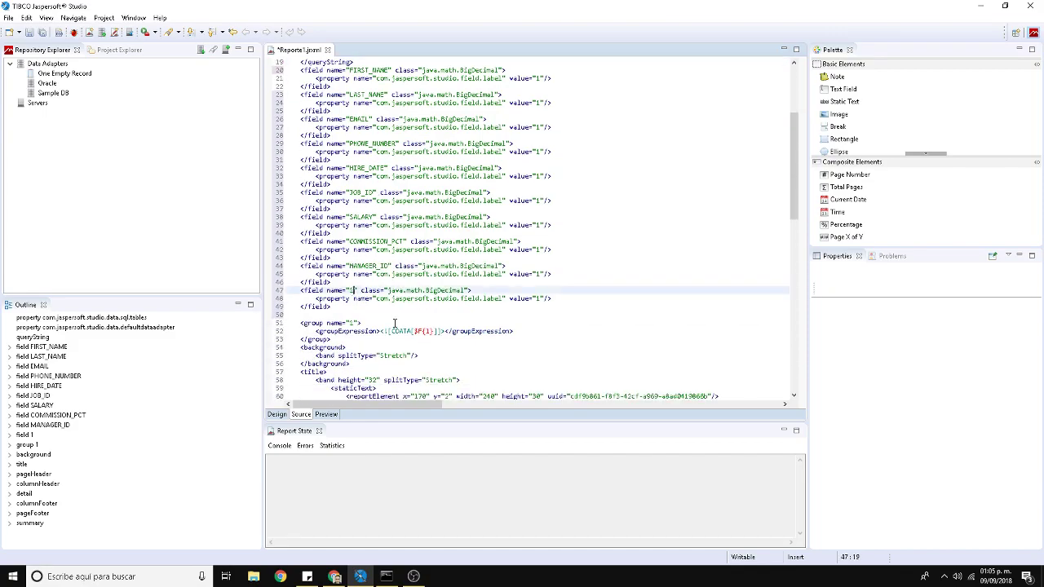
{"action": "key", "text": "ctrl+v"}
{"action": "left_click", "coordinate": [371, 299]}
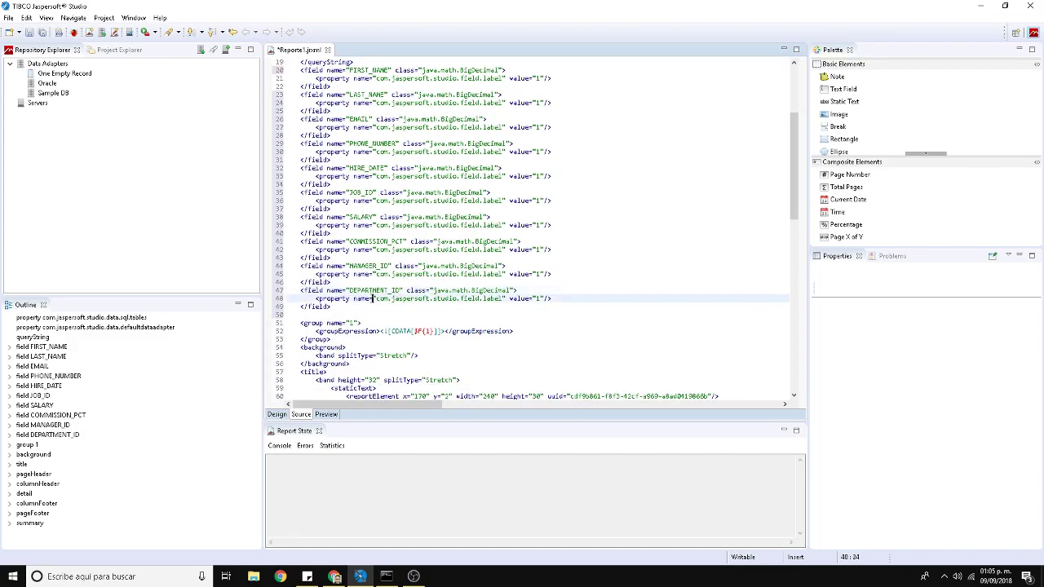
Step: Copy DEPARTMENT_ID from the query and use it to replace the name of the group below the fields
{"action": "left_click", "coordinate": [336, 342]}
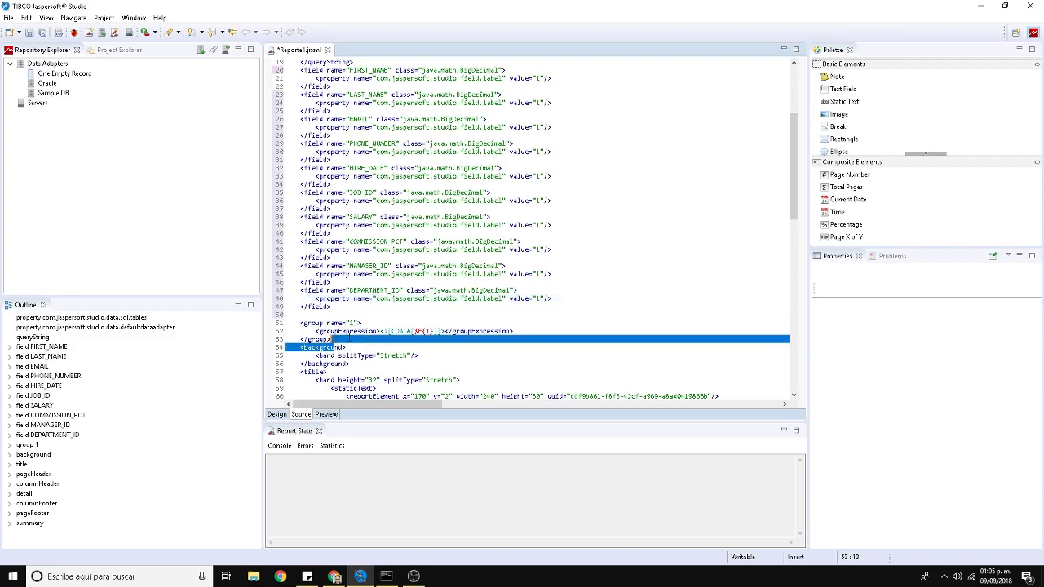
{"action": "scroll", "coordinate": [355, 336], "scroll_direction": "up", "scroll_amount": 4}
{"action": "scroll", "coordinate": [363, 181], "scroll_direction": "up", "scroll_amount": 2}
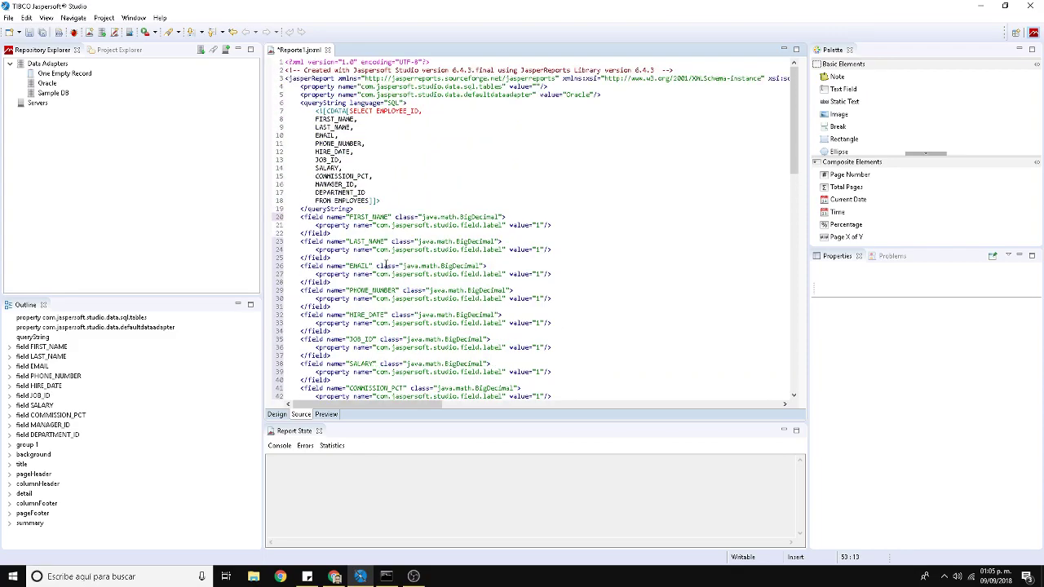
{"action": "left_click", "coordinate": [364, 193]}
{"action": "double_click", "coordinate": [363, 193]}
{"action": "left_click", "coordinate": [364, 193]}
{"action": "left_click_drag", "start_coordinate": [314, 192], "coordinate": [369, 191]}
{"action": "key", "text": "ctrl+c"}
{"action": "scroll", "coordinate": [379, 338], "scroll_direction": "down", "scroll_amount": 6}
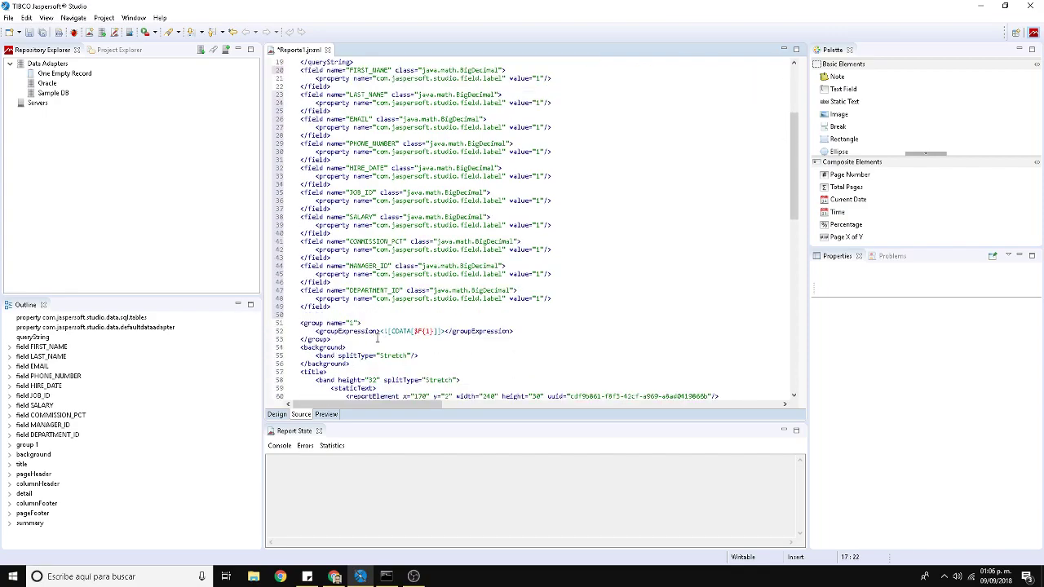
{"action": "left_click", "coordinate": [353, 324]}
{"action": "key", "text": "ctrl+v"}
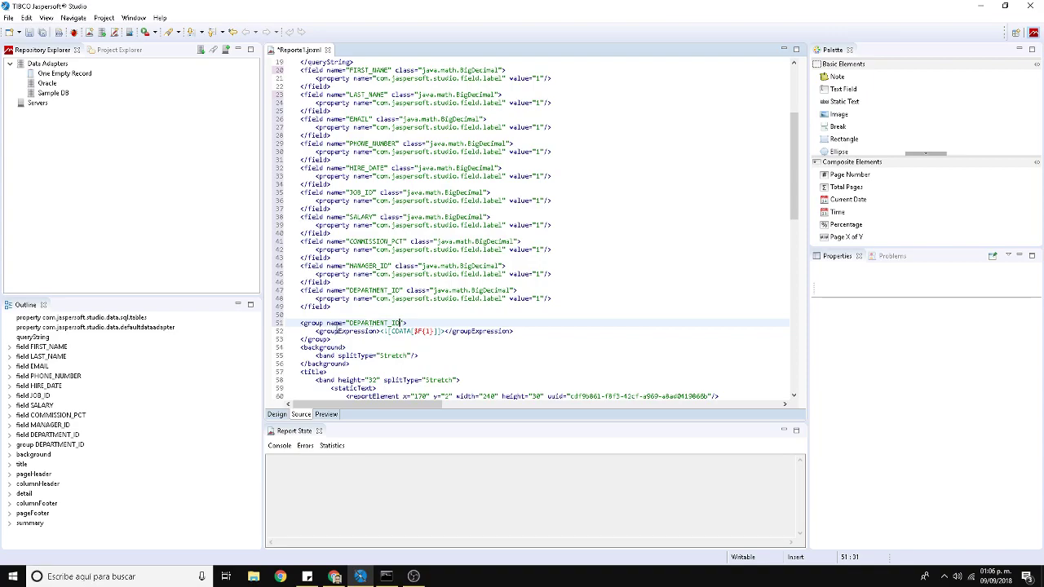
Step: Delete the whole DEPARTMENT_ID group element, including its group expression, from the report source
{"action": "scroll", "coordinate": [343, 341], "scroll_direction": "up", "scroll_amount": 6}
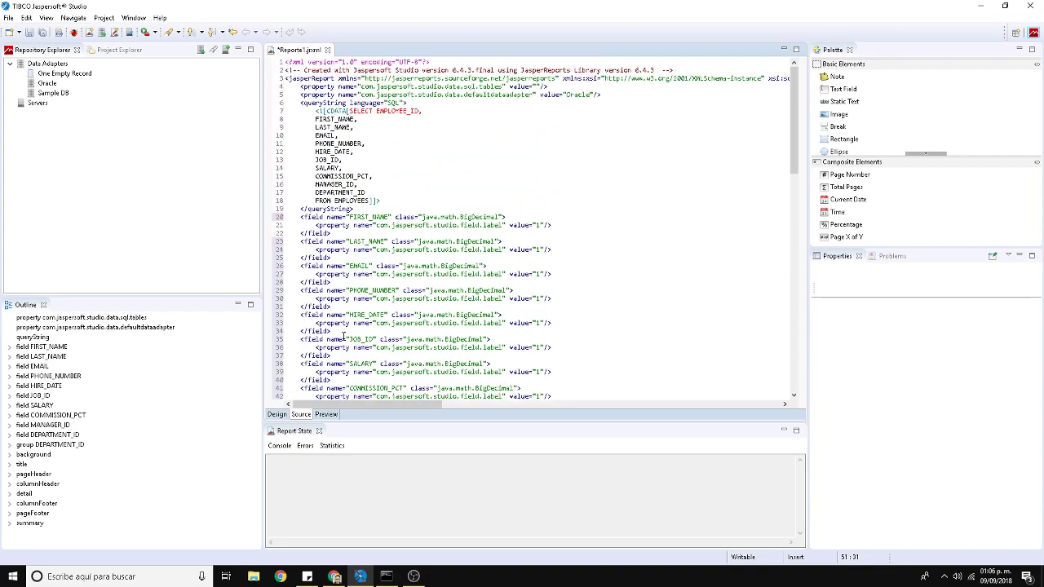
{"action": "scroll", "coordinate": [344, 336], "scroll_direction": "down", "scroll_amount": 9}
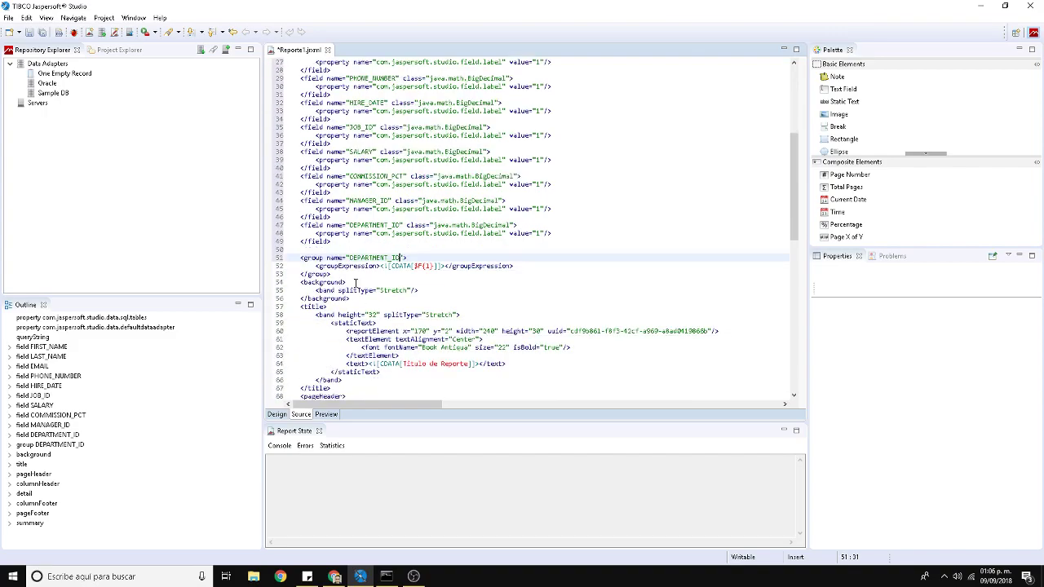
{"action": "left_click_drag", "start_coordinate": [279, 266], "coordinate": [279, 259]}
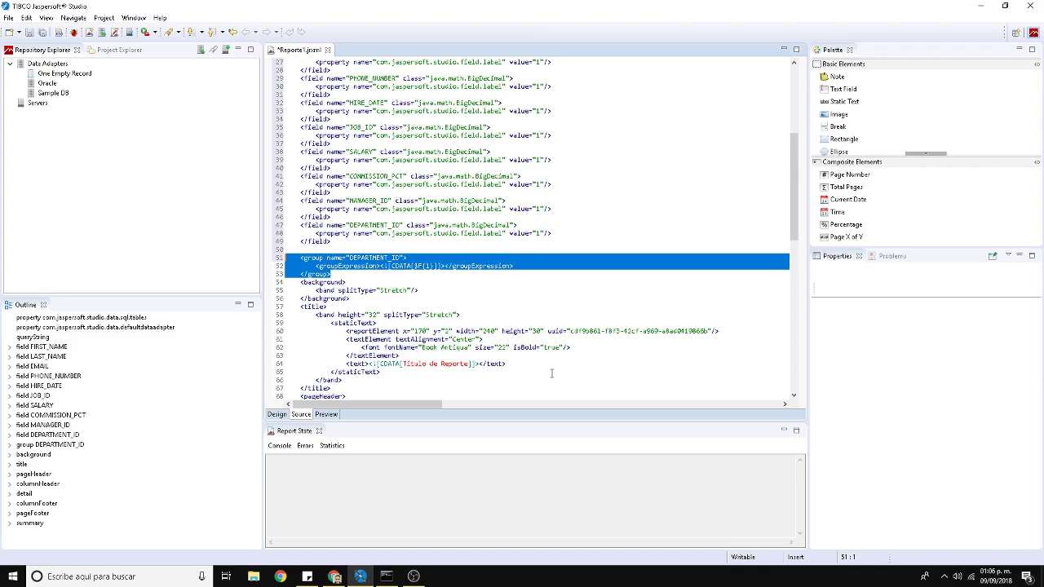
{"action": "key", "text": "Delete"}
{"action": "key", "text": "BackSpace"}
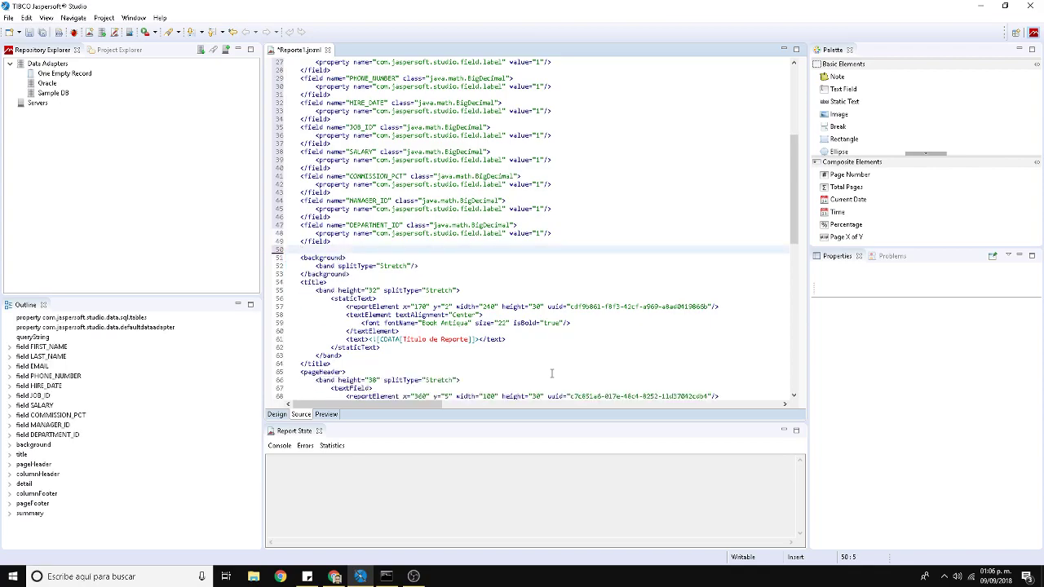
Step: Compare the field declarations with the query's column list and examine the class attributes of the fields in the report source
{"action": "scroll", "coordinate": [414, 196], "scroll_direction": "up", "scroll_amount": 8}
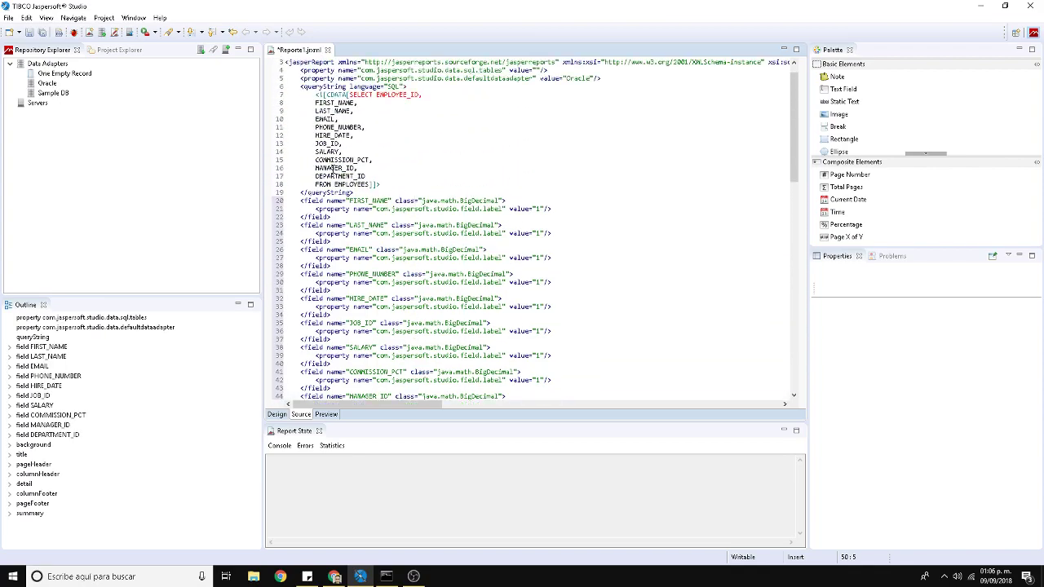
{"action": "triple_click", "coordinate": [337, 176]}
{"action": "left_click", "coordinate": [400, 258]}
{"action": "scroll", "coordinate": [370, 309], "scroll_direction": "down", "scroll_amount": 4}
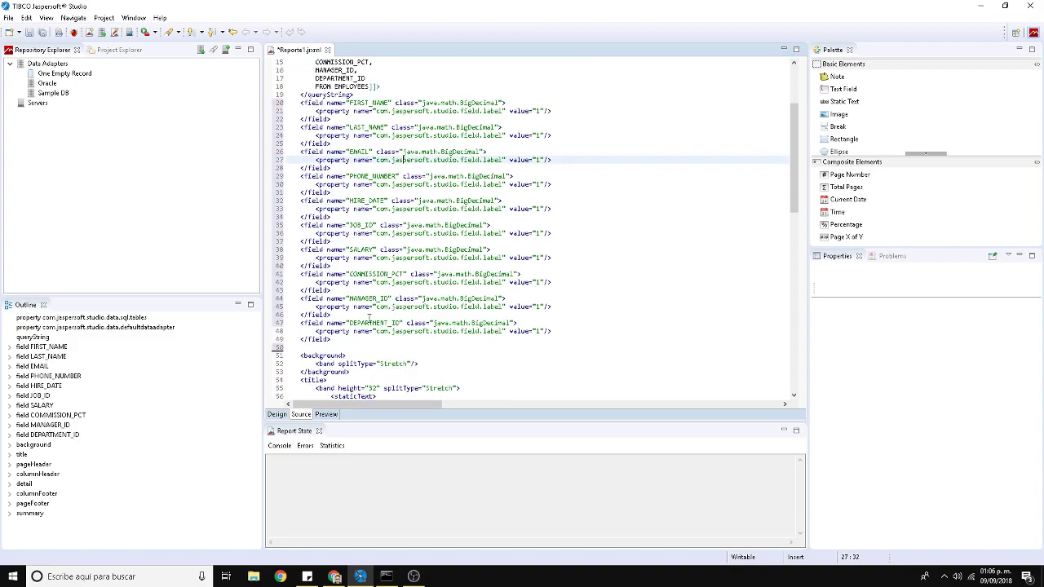
{"action": "scroll", "coordinate": [349, 336], "scroll_direction": "up", "scroll_amount": 4}
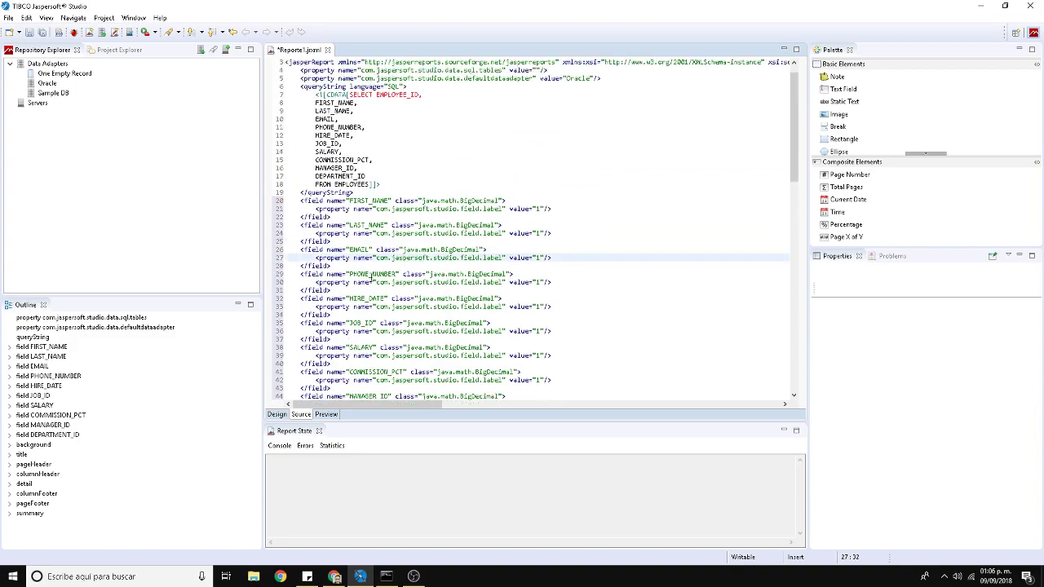
{"action": "scroll", "coordinate": [365, 332], "scroll_direction": "down", "scroll_amount": 3}
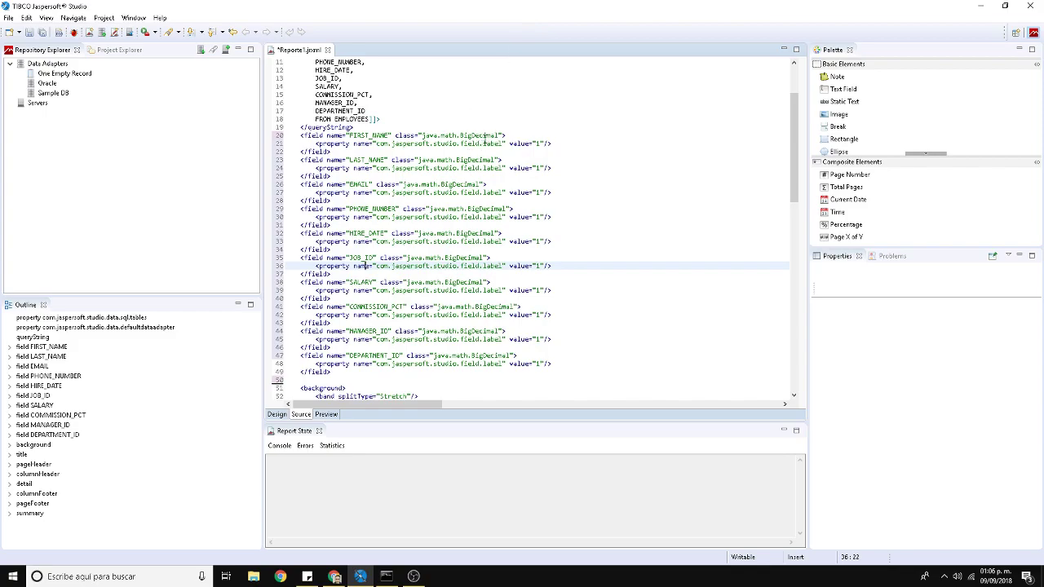
{"action": "double_click", "coordinate": [421, 136]}
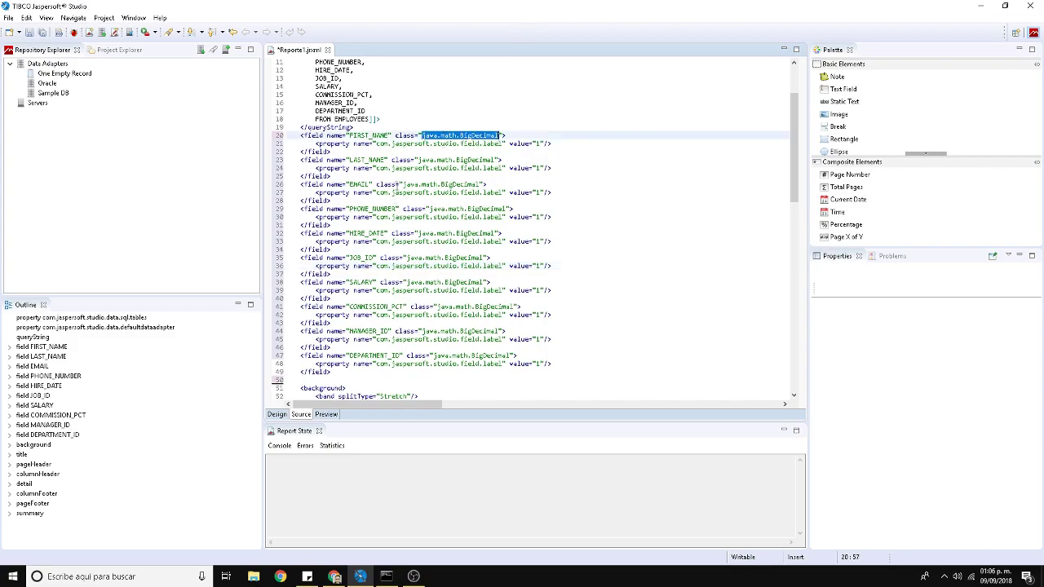
{"action": "left_click", "coordinate": [430, 144]}
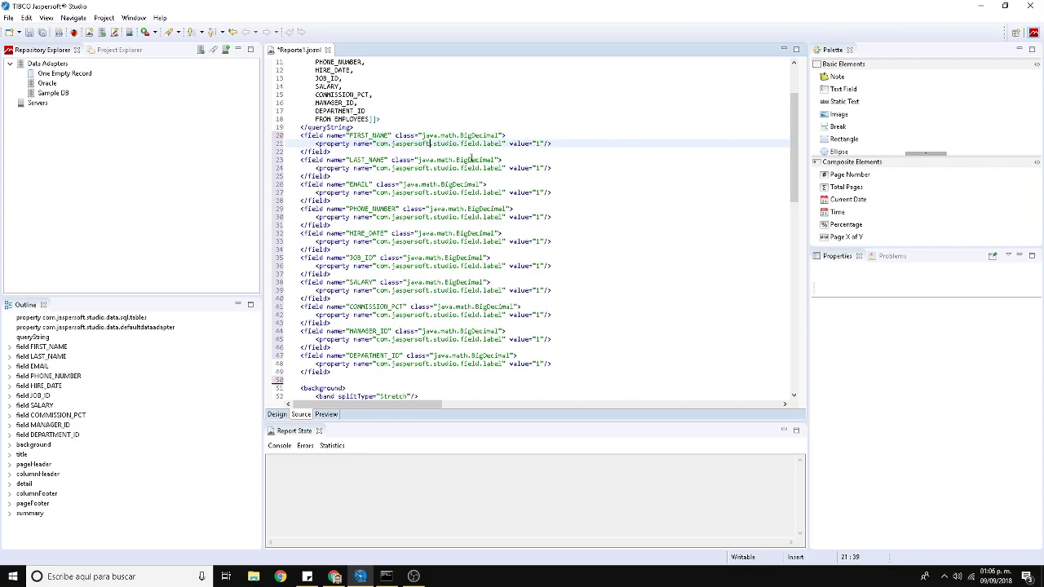
{"action": "left_click_drag", "start_coordinate": [503, 135], "coordinate": [430, 143]}
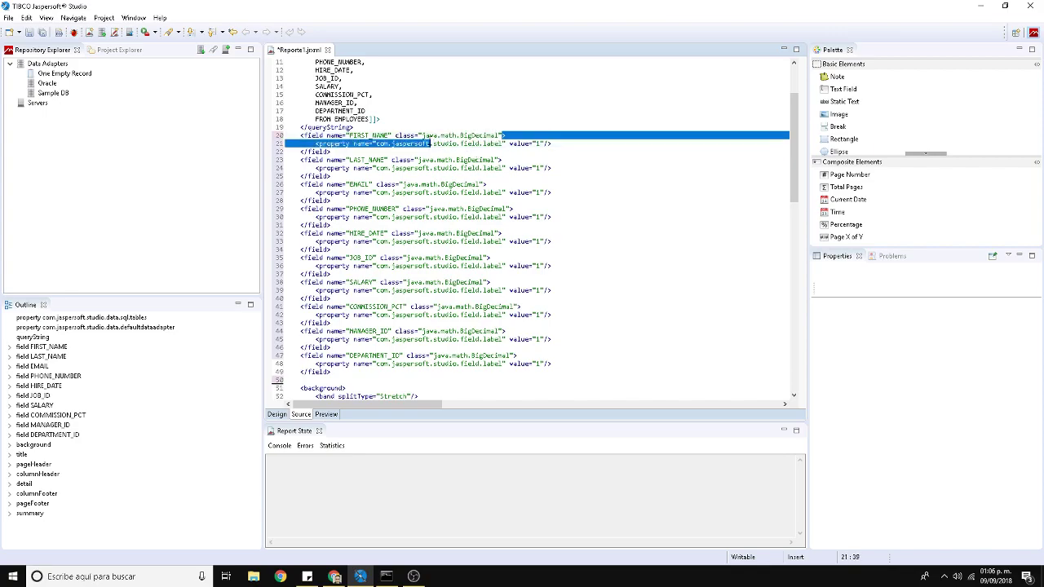
{"action": "left_click", "coordinate": [433, 135]}
Step: Save the report and expand its list of fields in the design view's outline
{"action": "left_click", "coordinate": [29, 33]}
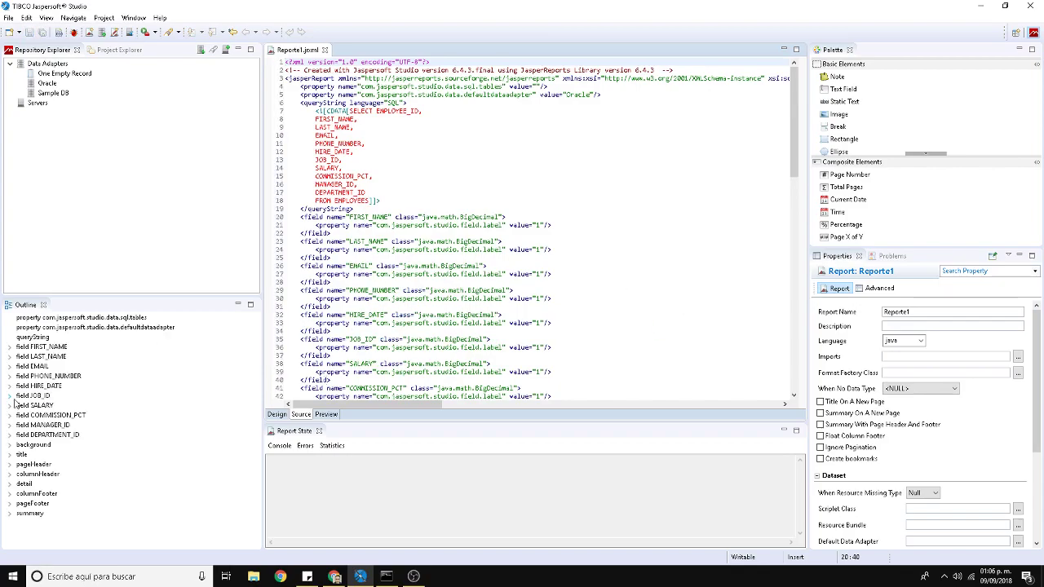
{"action": "left_click", "coordinate": [277, 414]}
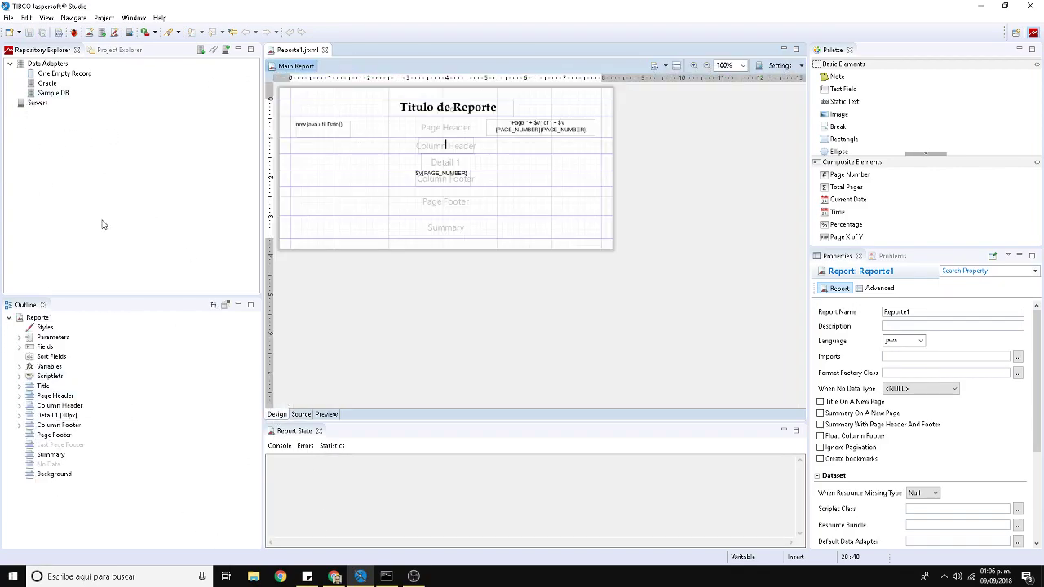
{"action": "left_click", "coordinate": [354, 183]}
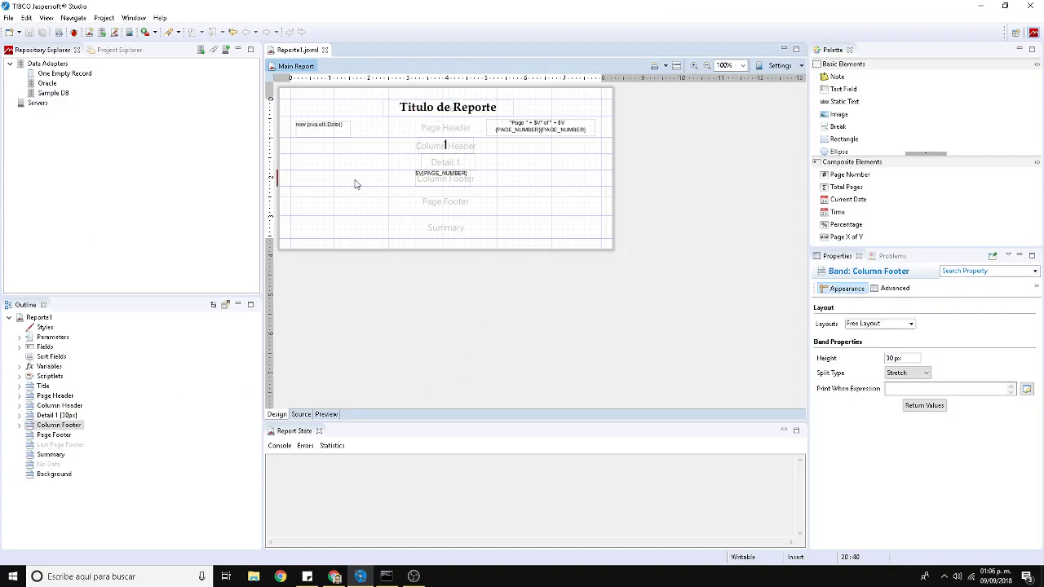
{"action": "left_click", "coordinate": [20, 347]}
{"action": "left_click_drag", "start_coordinate": [56, 405], "coordinate": [40, 348]}
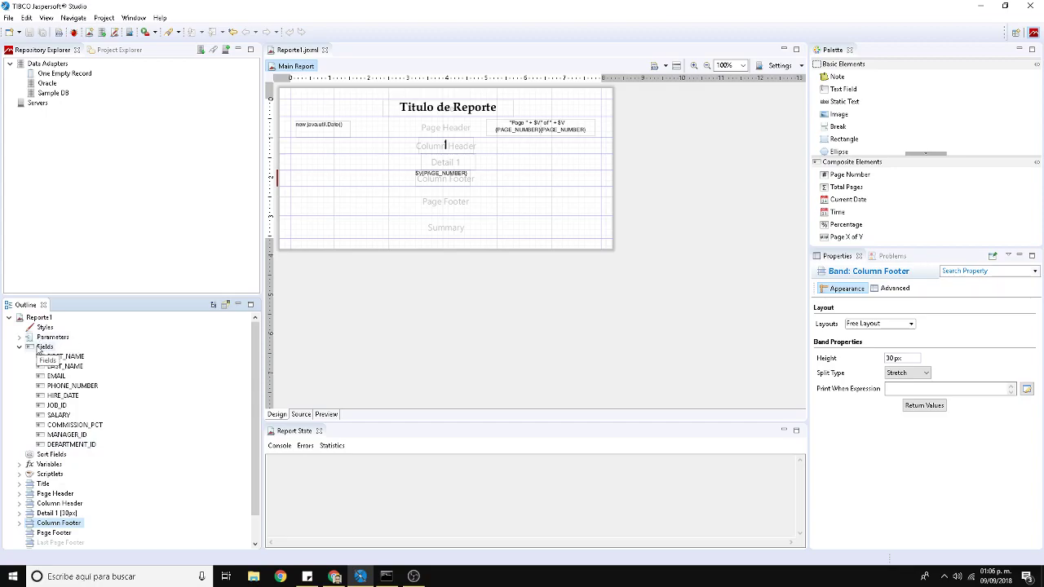
Step: Examine the commands offered for the fields, parameters, variables and Detail 1 band, and review the report source
{"action": "right_click", "coordinate": [39, 348]}
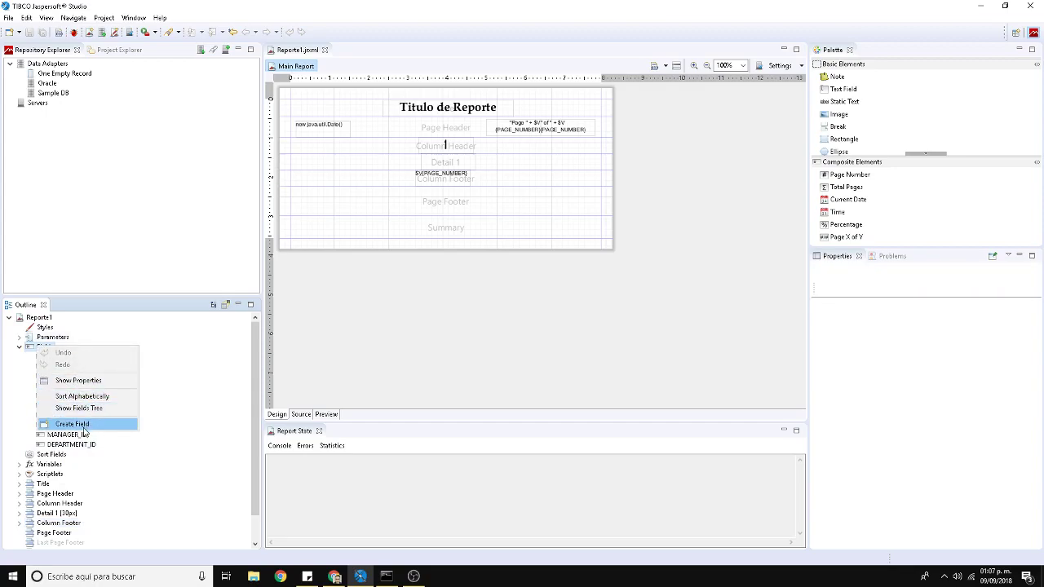
{"action": "left_click", "coordinate": [393, 366]}
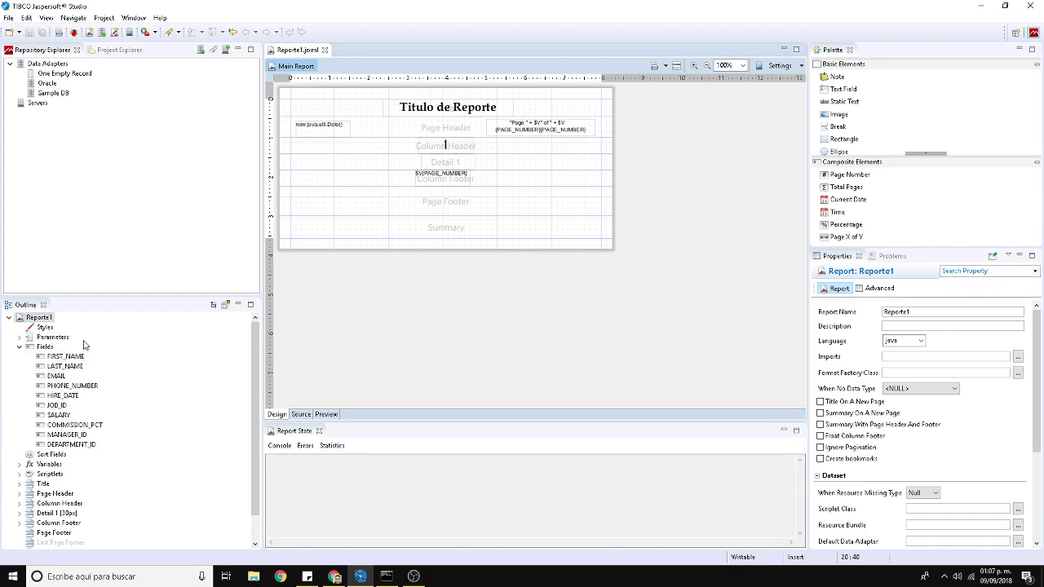
{"action": "right_click", "coordinate": [39, 351]}
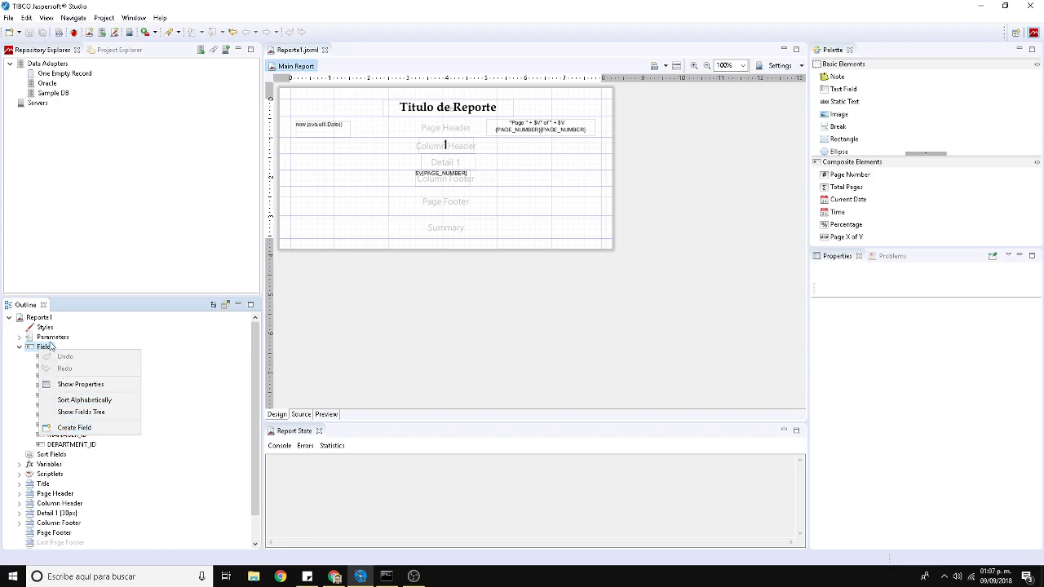
{"action": "left_click", "coordinate": [51, 337]}
{"action": "right_click", "coordinate": [50, 336]}
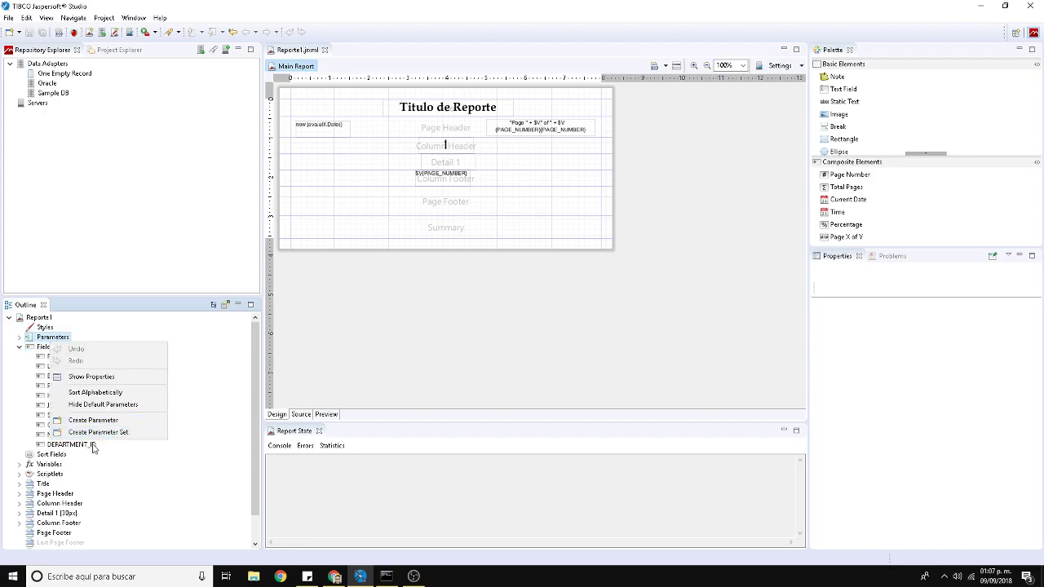
{"action": "right_click", "coordinate": [45, 464]}
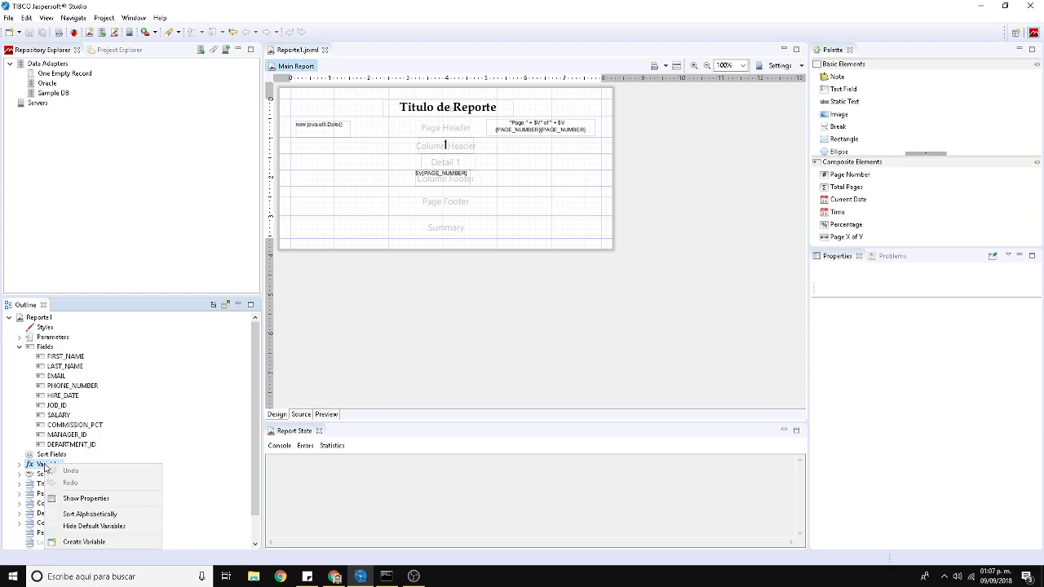
{"action": "left_click", "coordinate": [73, 425]}
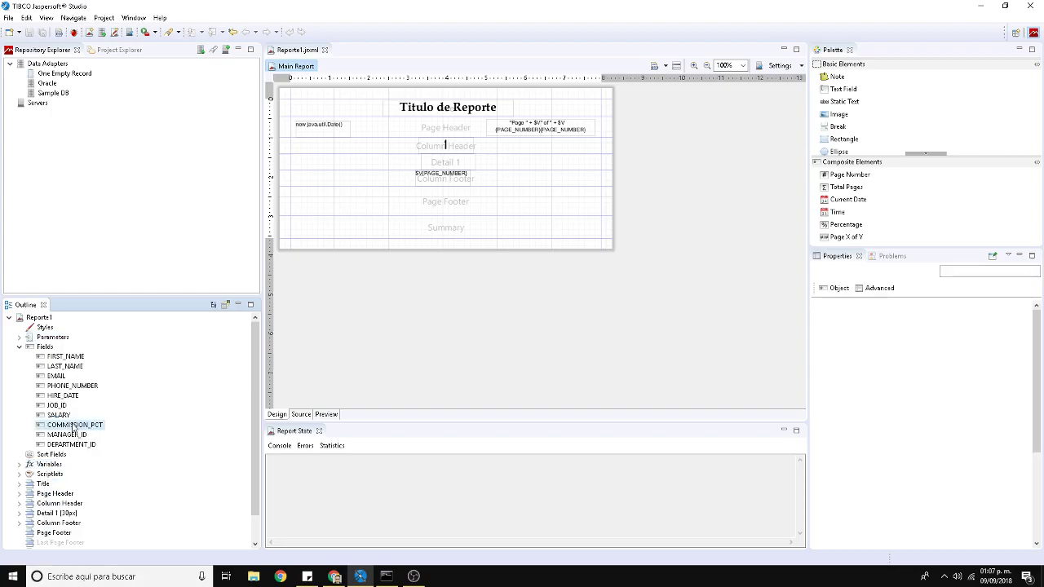
{"action": "left_click", "coordinate": [52, 514]}
{"action": "right_click", "coordinate": [53, 516]}
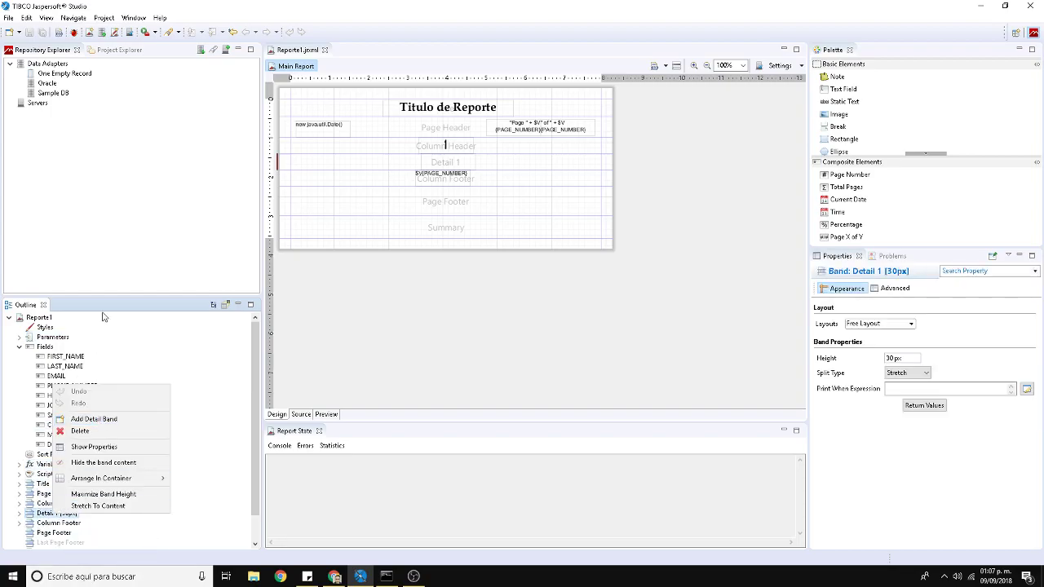
{"action": "left_click", "coordinate": [300, 414]}
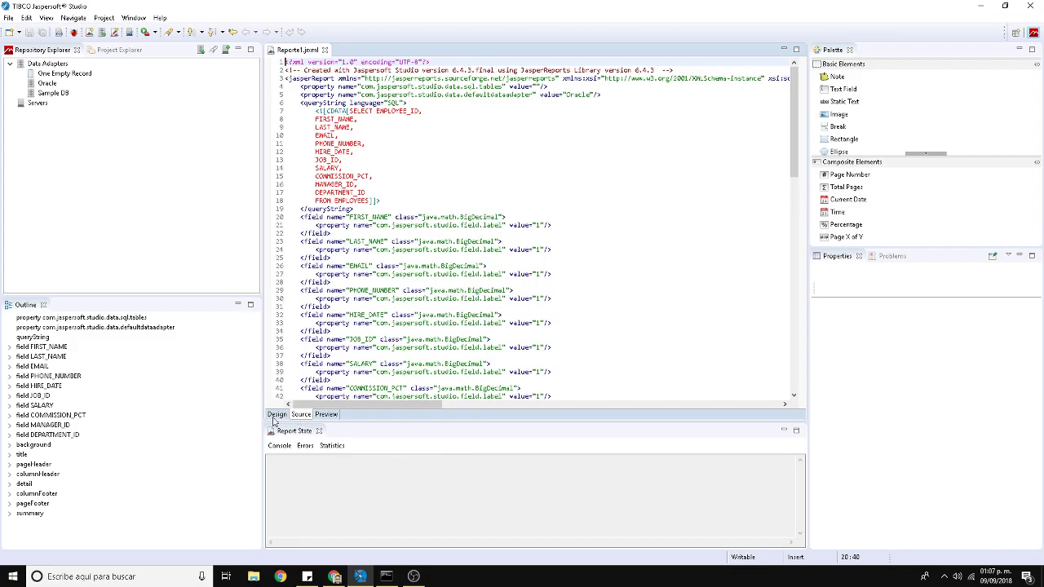
{"action": "left_click", "coordinate": [276, 414]}
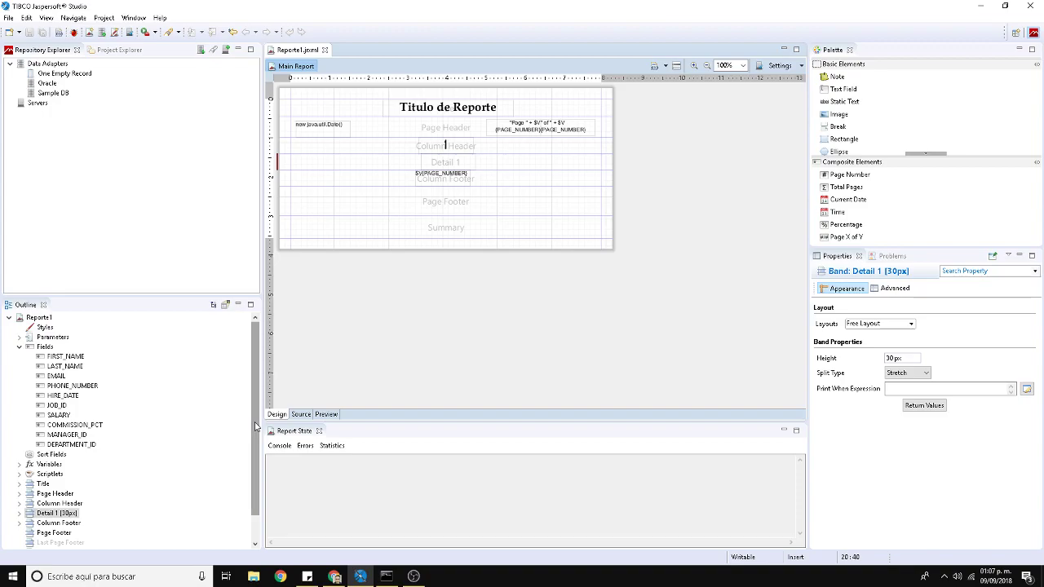
Step: Set the class of the FIRST_NAME and LAST_NAME fields to java.lang.String
{"action": "left_click", "coordinate": [65, 357]}
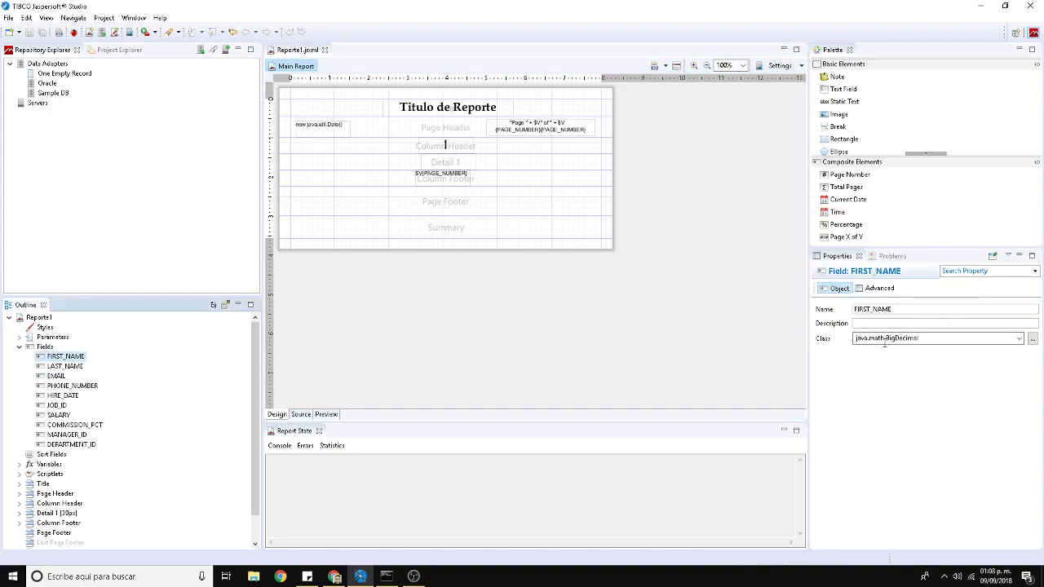
{"action": "left_click", "coordinate": [1021, 340]}
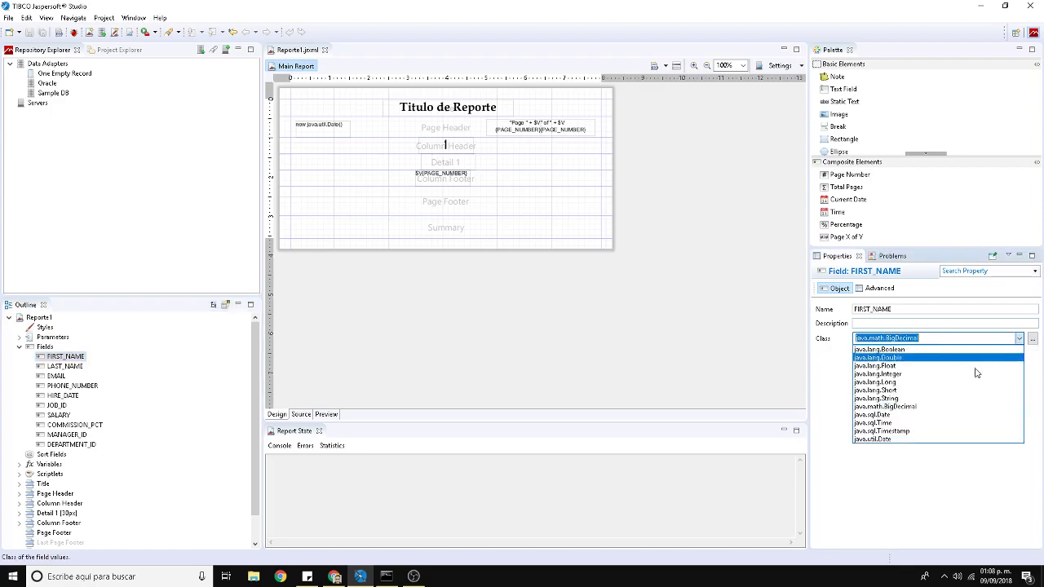
{"action": "left_click", "coordinate": [897, 398]}
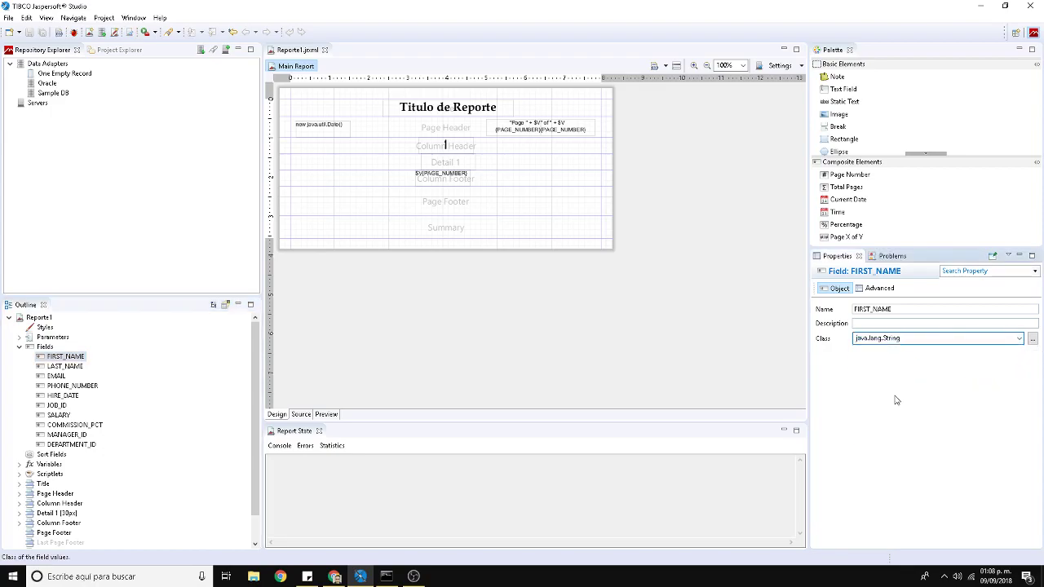
{"action": "left_click", "coordinate": [67, 366]}
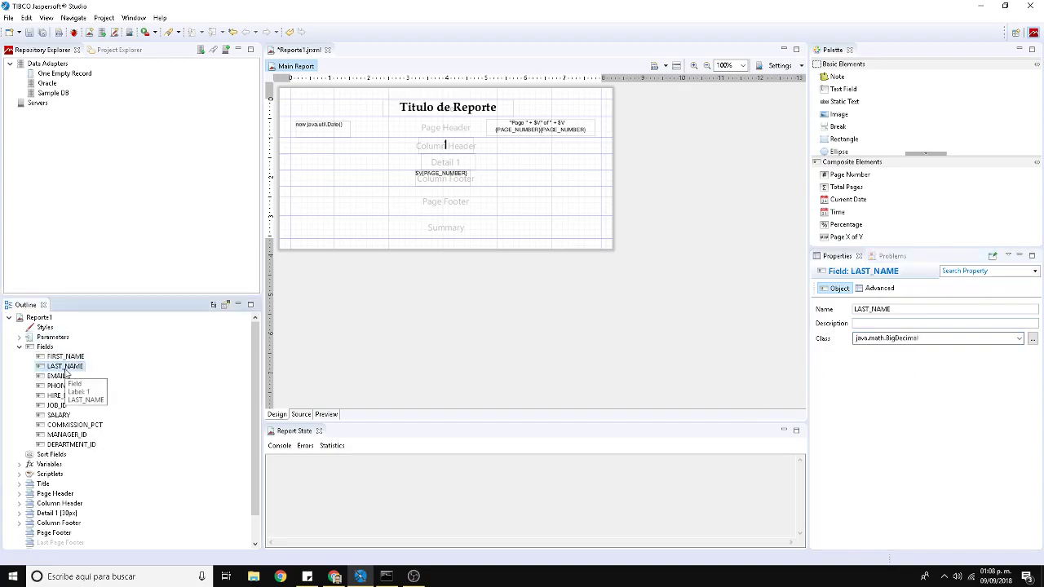
{"action": "left_click", "coordinate": [1019, 339]}
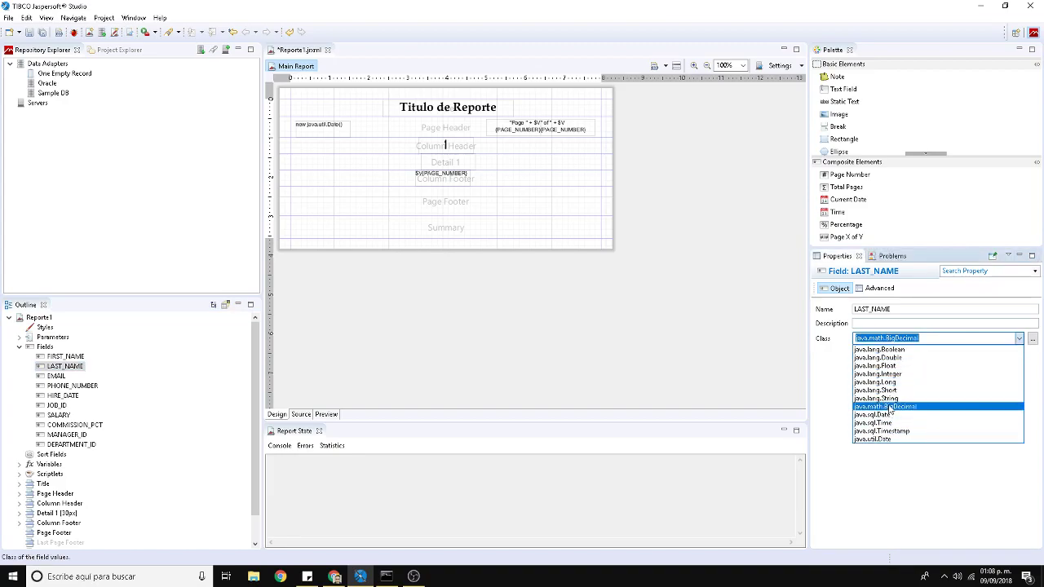
{"action": "left_click", "coordinate": [895, 398]}
Step: Set the class of the EMAIL field to java.lang.String and open the class choices of the PHONE_NUMBER field
{"action": "left_click", "coordinate": [55, 377]}
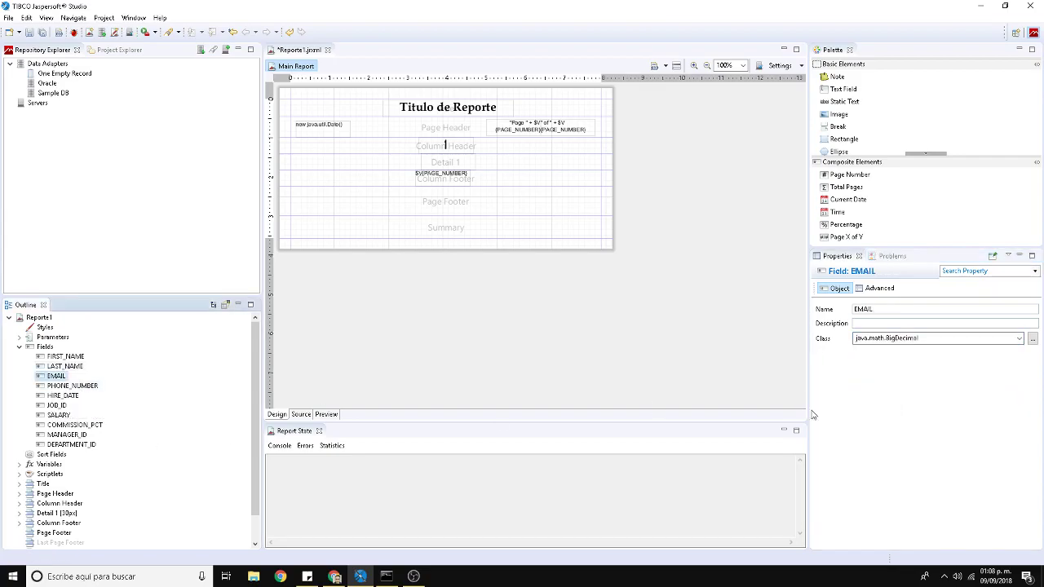
{"action": "left_click", "coordinate": [1020, 341]}
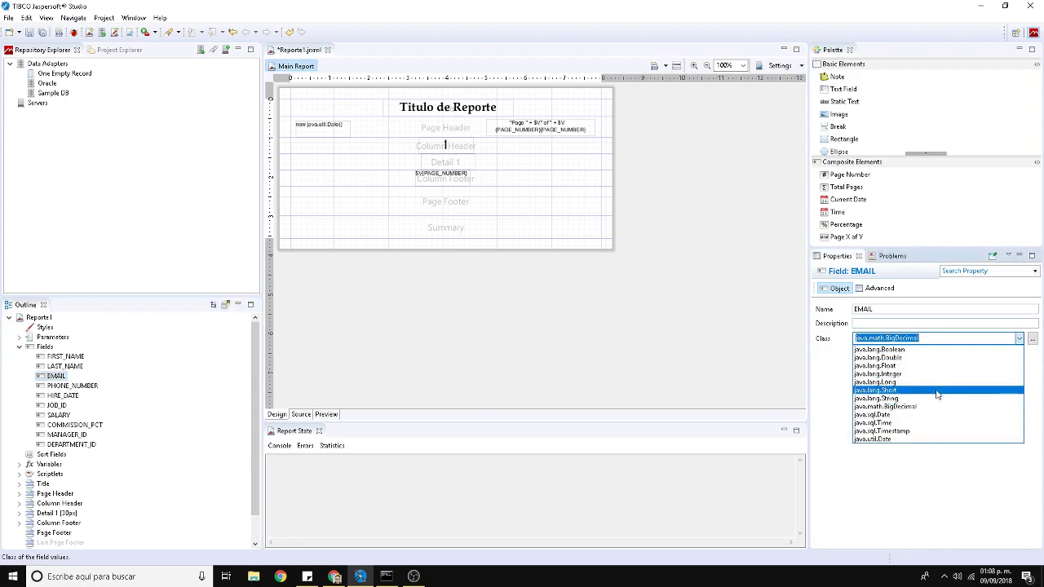
{"action": "left_click", "coordinate": [907, 398]}
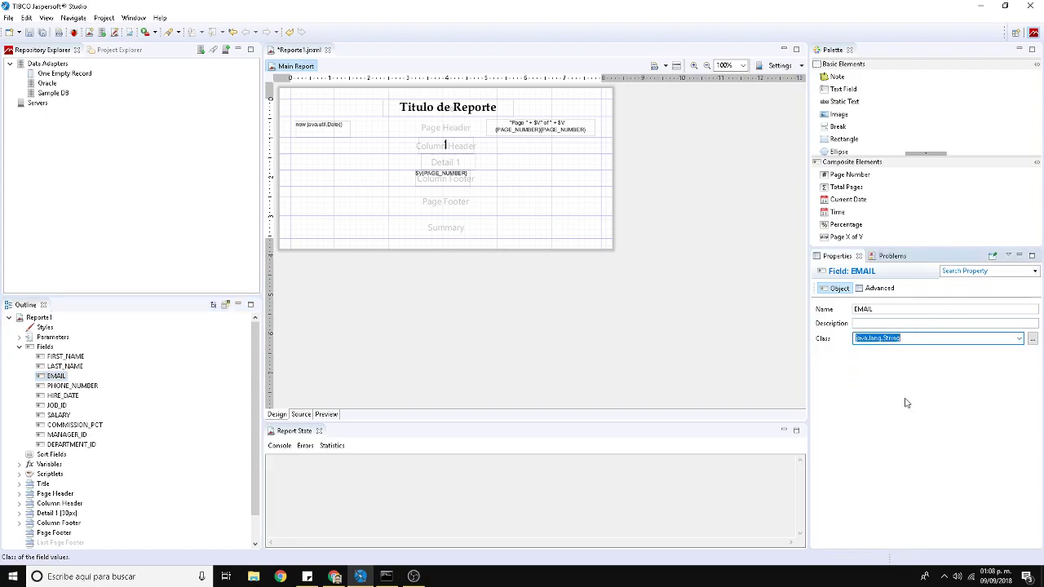
{"action": "left_click", "coordinate": [73, 386]}
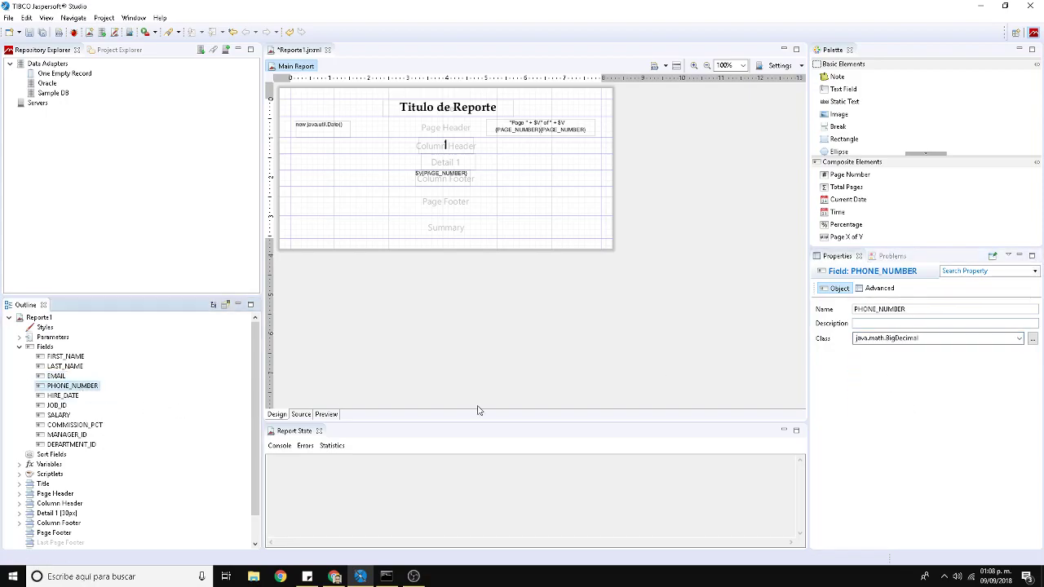
{"action": "left_click", "coordinate": [1018, 339]}
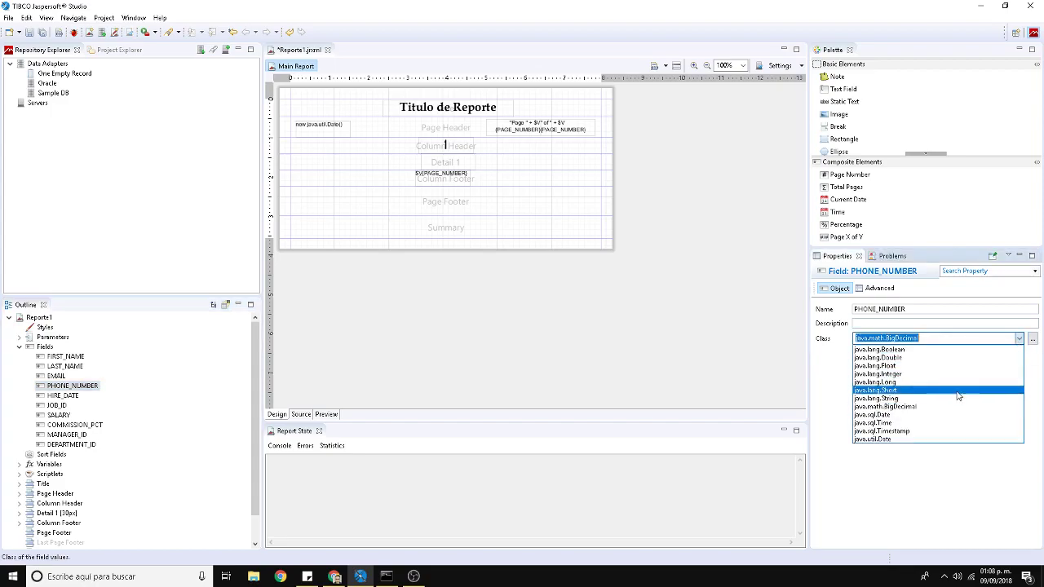
Step: Set the class of the HIRE_DATE field to java.sql.Date and that of the JOB_ID field to java.lang.Integer
{"action": "left_click", "coordinate": [63, 396]}
{"action": "left_click", "coordinate": [1018, 339]}
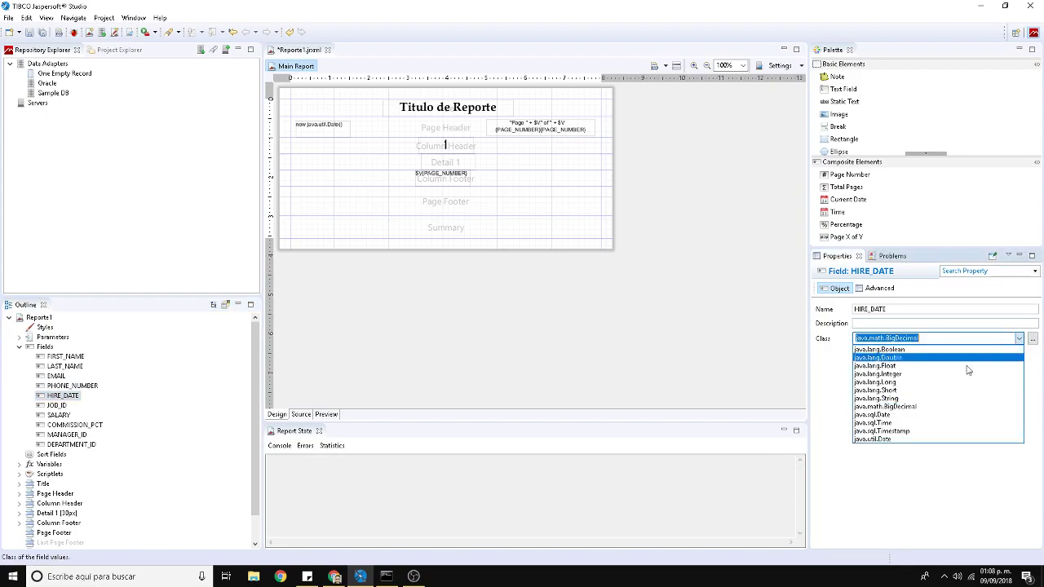
{"action": "left_click", "coordinate": [893, 416]}
{"action": "left_click", "coordinate": [62, 406]}
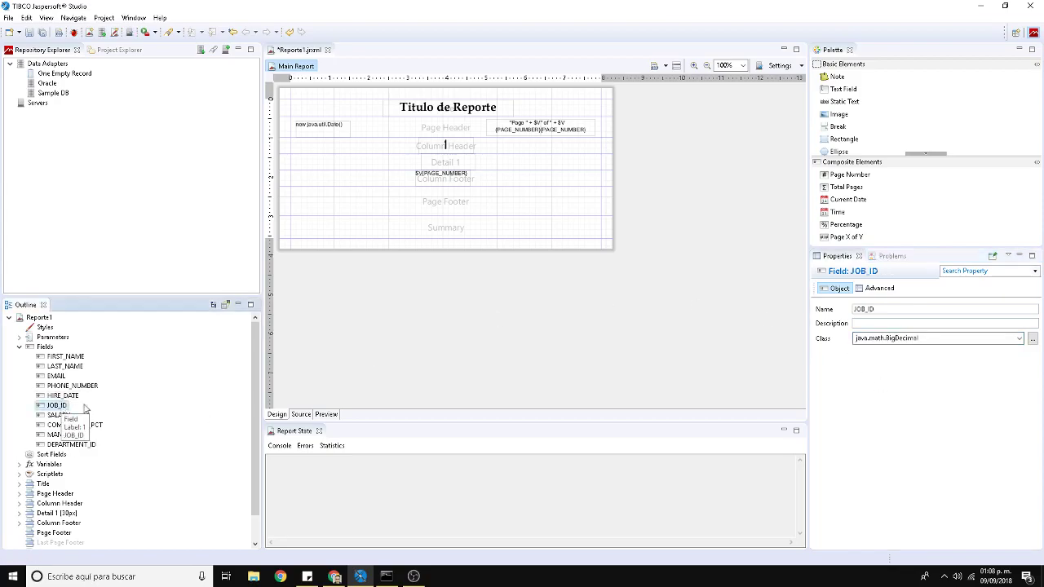
{"action": "left_click", "coordinate": [987, 339]}
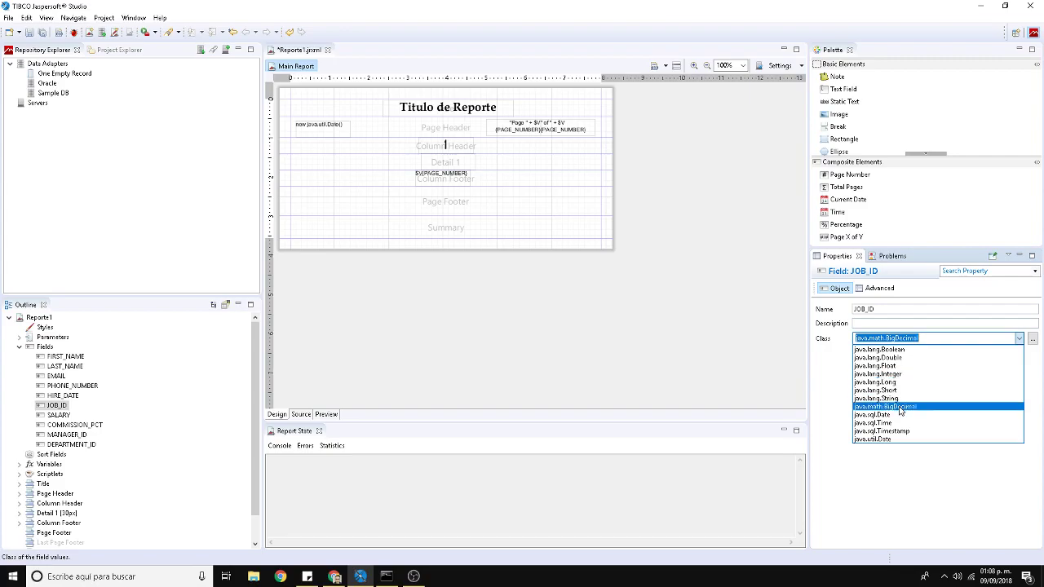
{"action": "left_click", "coordinate": [901, 374]}
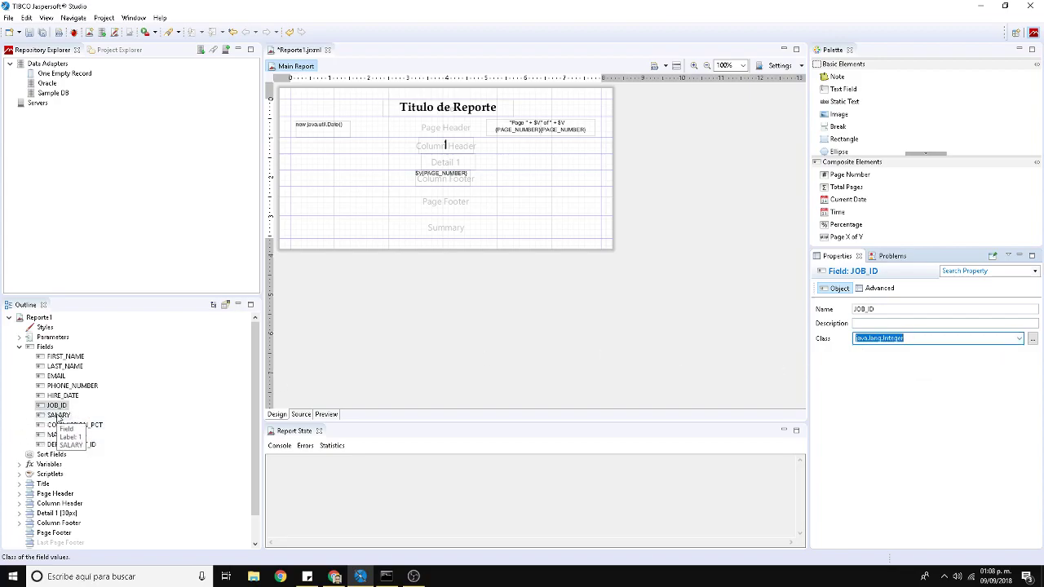
Step: Set the class of the SALARY and COMMISSION_PCT fields to java.lang.Integer
{"action": "left_click", "coordinate": [59, 415]}
{"action": "left_click", "coordinate": [1018, 337]}
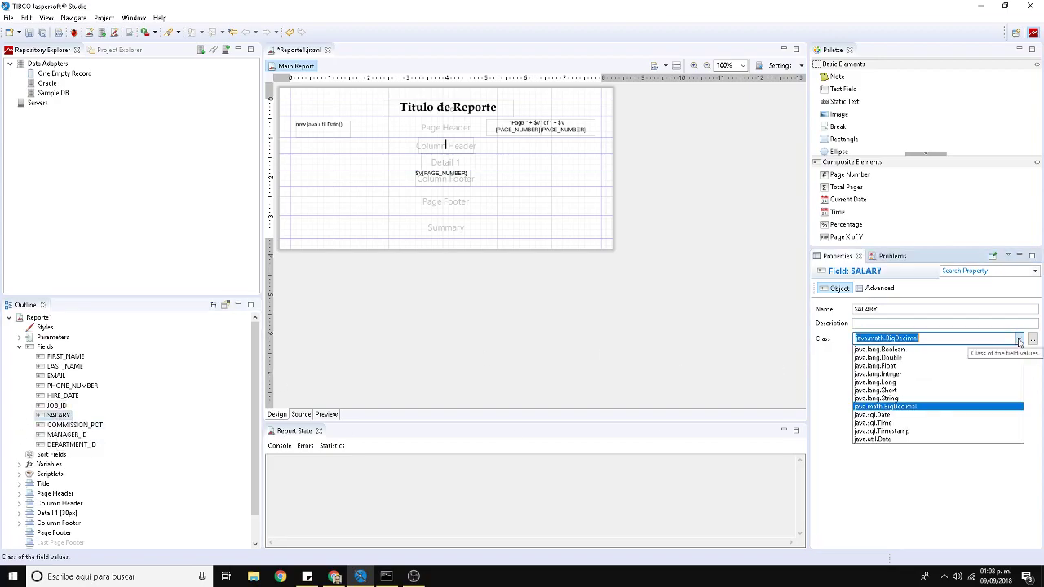
{"action": "left_click", "coordinate": [923, 371]}
{"action": "left_click", "coordinate": [75, 425]}
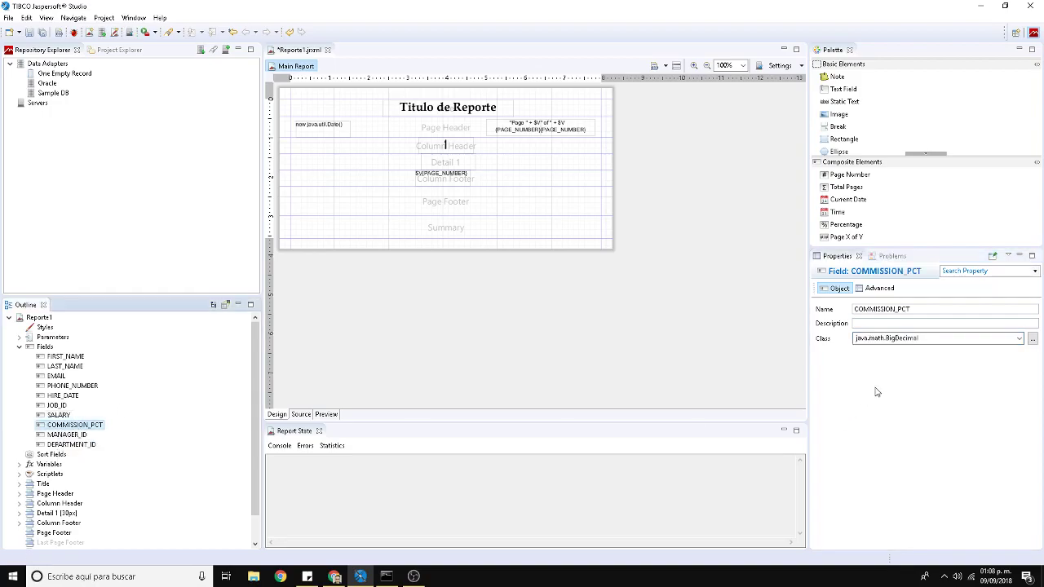
{"action": "left_click", "coordinate": [1019, 337]}
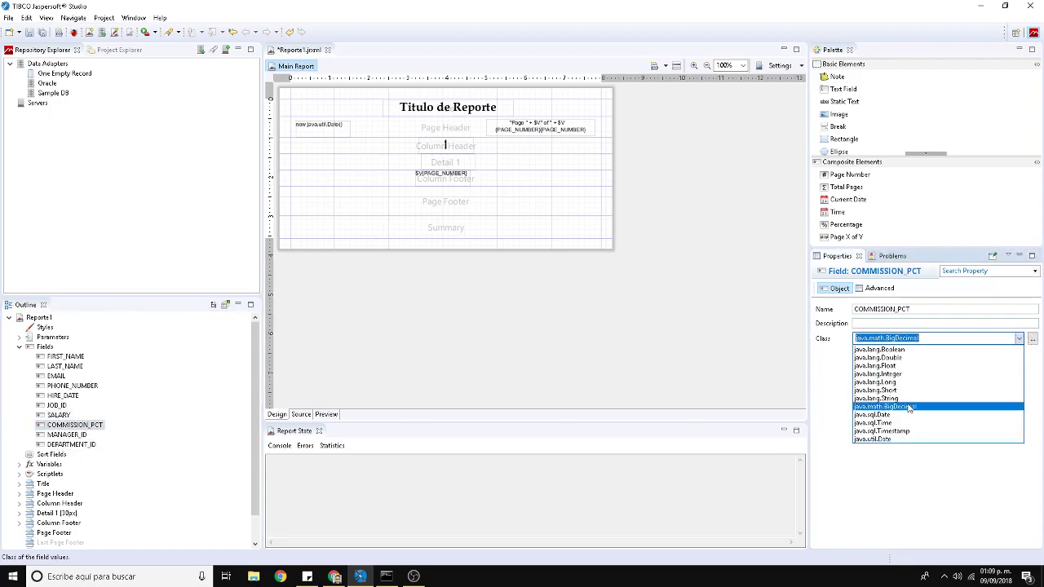
{"action": "left_click", "coordinate": [897, 375]}
Step: Set the class of the MANAGER_ID and DEPARTMENT_ID fields to java.lang.Integer
{"action": "left_click", "coordinate": [67, 435]}
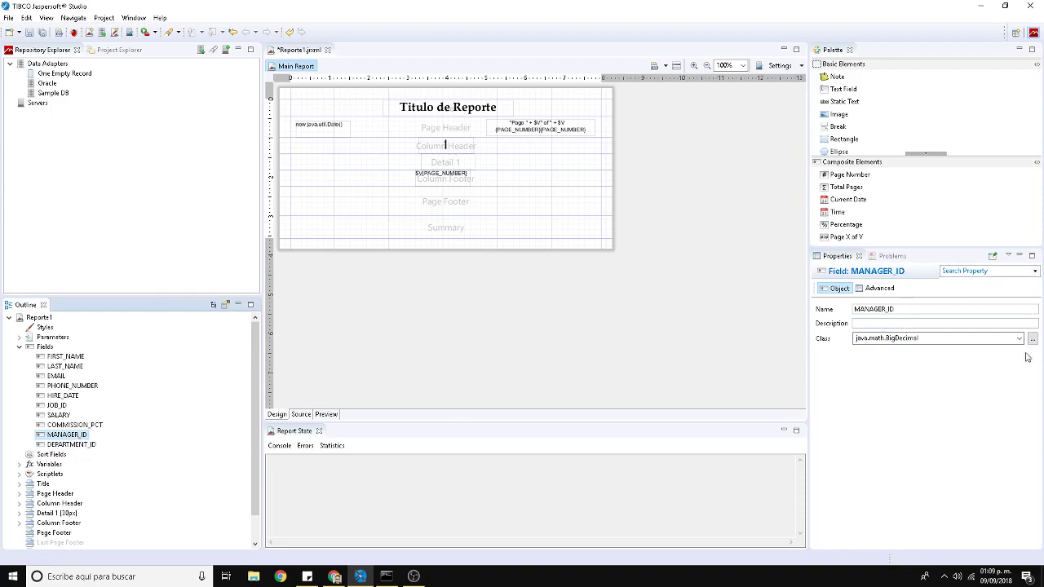
{"action": "left_click", "coordinate": [1019, 338]}
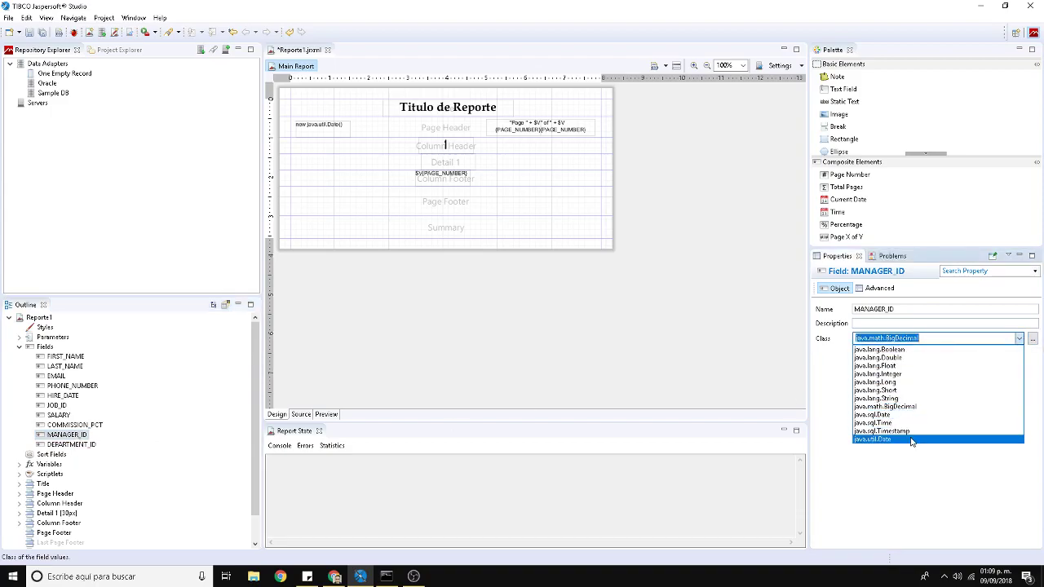
{"action": "left_click", "coordinate": [910, 374]}
{"action": "left_click", "coordinate": [69, 444]}
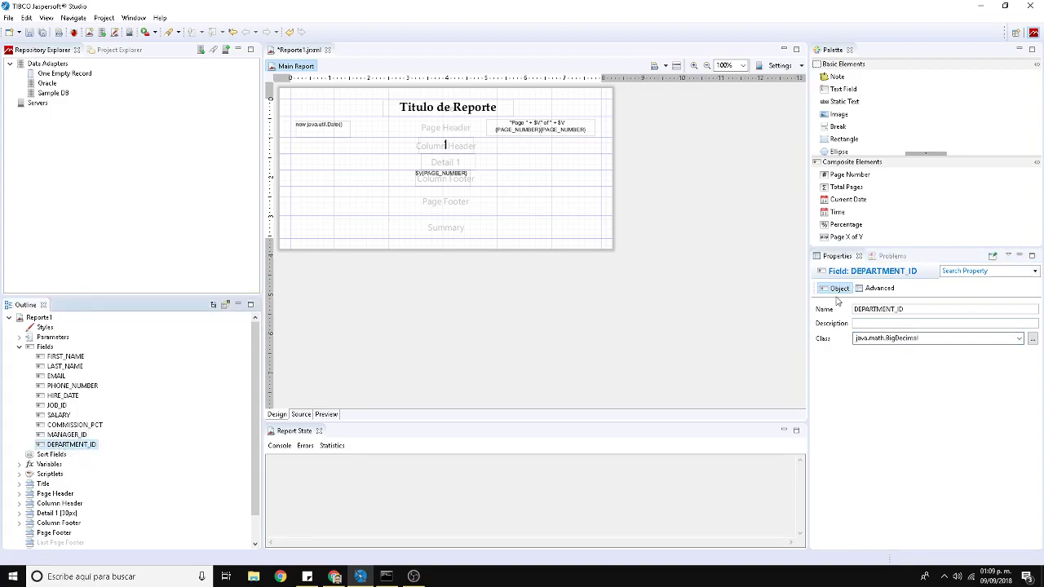
{"action": "left_click", "coordinate": [1018, 338]}
{"action": "left_click", "coordinate": [910, 375]}
{"action": "left_click", "coordinate": [432, 295]}
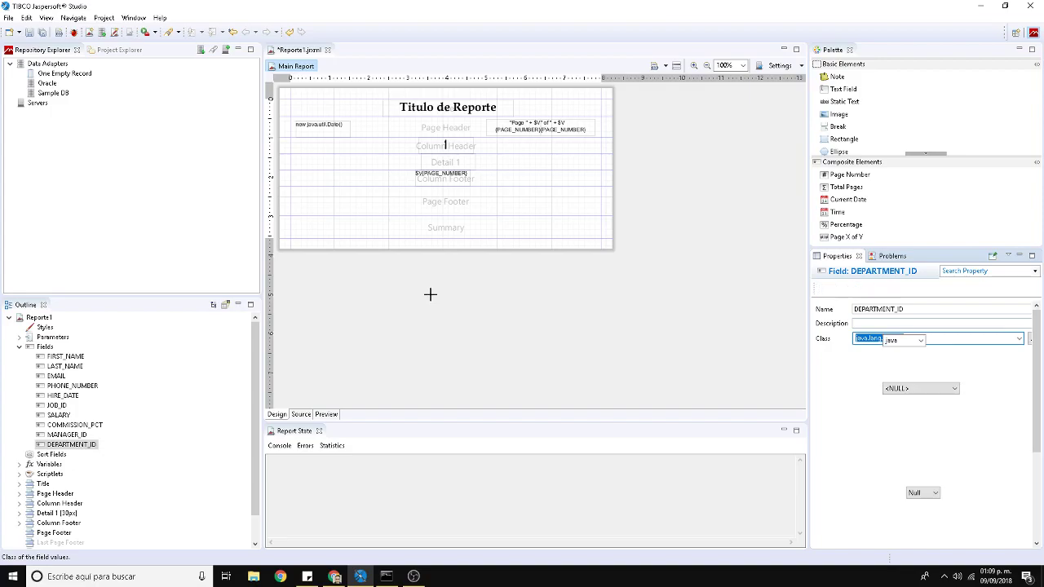
Step: Change the static text in the Title band to "Report Employees"
{"action": "double_click", "coordinate": [436, 113]}
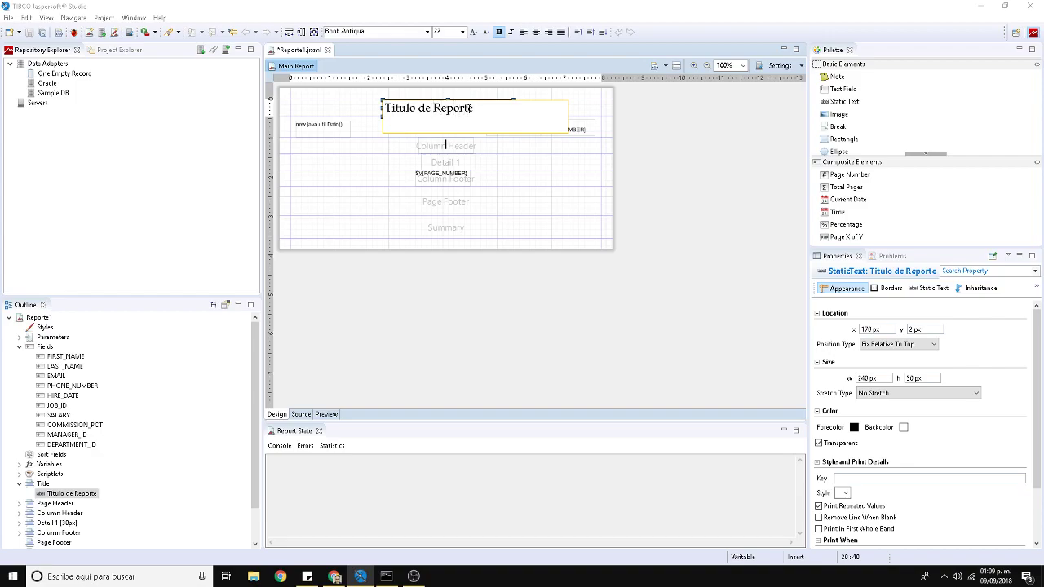
{"action": "key", "text": "BackSpace"}
{"action": "key", "text": "BackSpace"}
{"action": "key", "text": "BackSpace"}
{"action": "key", "text": "BackSpace"}
{"action": "key", "text": "BackSpace"}
{"action": "key", "text": "BackSpace"}
{"action": "key", "text": "BackSpace"}
{"action": "key", "text": "BackSpace"}
{"action": "key", "text": "BackSpace"}
{"action": "key", "text": "BackSpace"}
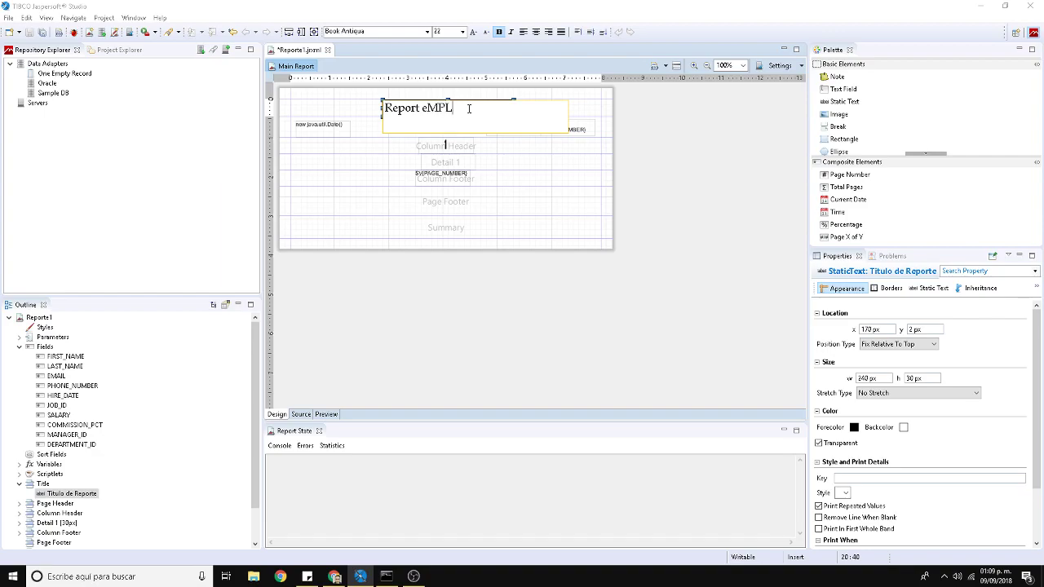
{"action": "type", "text": "eMPLOYEE"}
{"action": "key", "text": "BackSpace"}
{"action": "key", "text": "BackSpace"}
{"action": "key", "text": "BackSpace"}
{"action": "key", "text": "BackSpace"}
{"action": "key", "text": "BackSpace"}
{"action": "key", "text": "BackSpace"}
{"action": "key", "text": "BackSpace"}
{"action": "key", "text": "BackSpace"}
{"action": "key", "text": "Caps_Lock"}
{"action": "type", "text": "Employees"}
{"action": "left_click", "coordinate": [714, 154]}
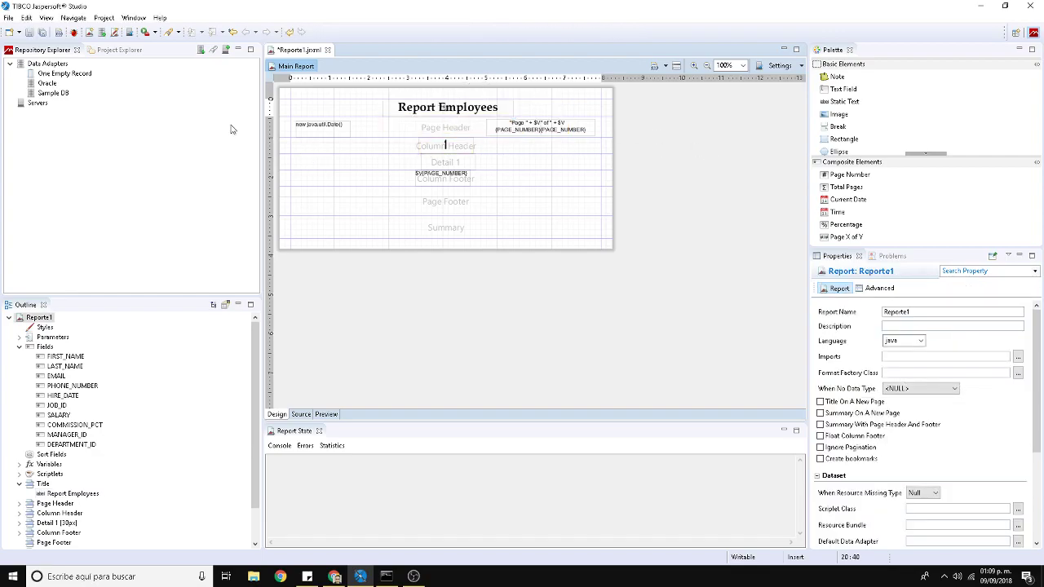
Step: Locate the stray elements in Detail 1 and Column Footer, and collapse the Title, Column Footer, Detail 1 and Fields branches of the outline
{"action": "left_click_drag", "start_coordinate": [401, 184], "coordinate": [448, 154]}
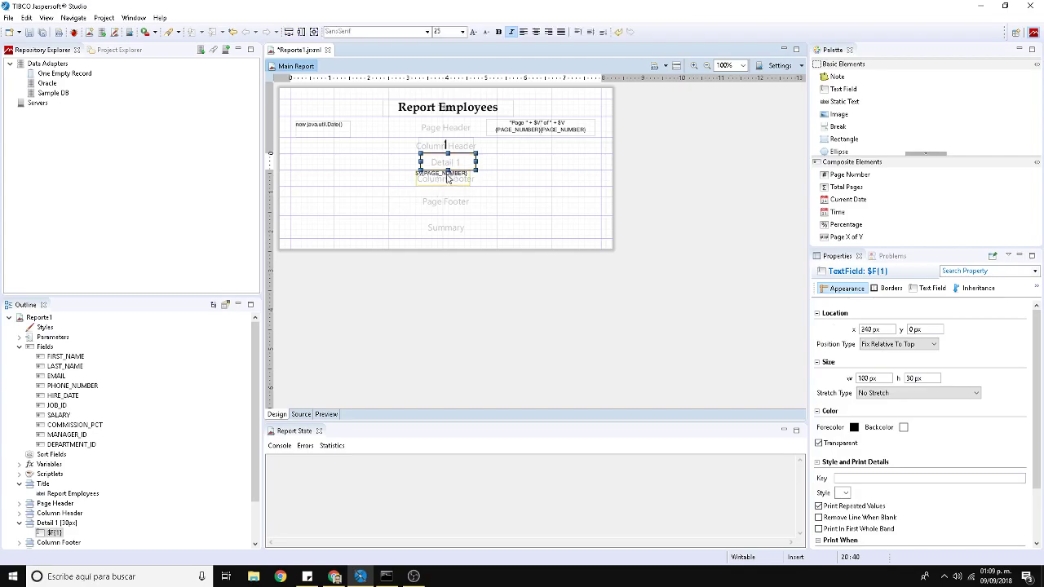
{"action": "left_click", "coordinate": [440, 179]}
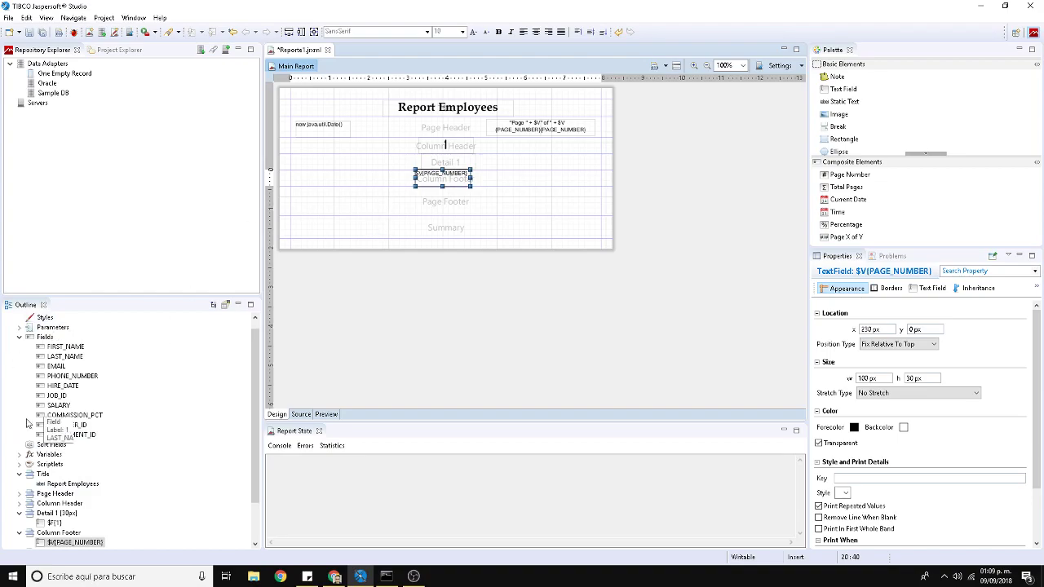
{"action": "left_click", "coordinate": [19, 475]}
{"action": "left_click", "coordinate": [19, 523]}
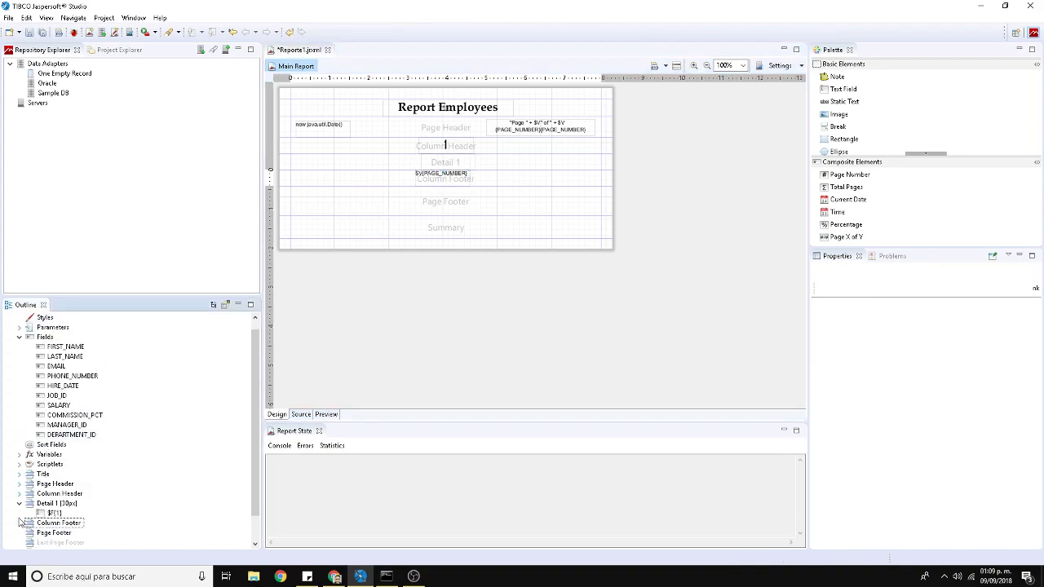
{"action": "left_click", "coordinate": [18, 504]}
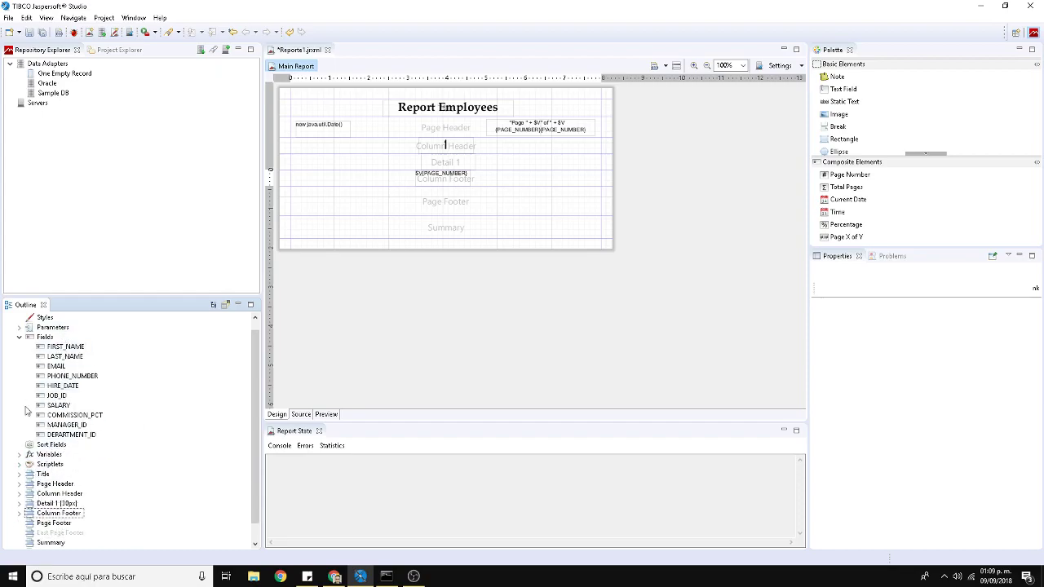
{"action": "left_click", "coordinate": [18, 337]}
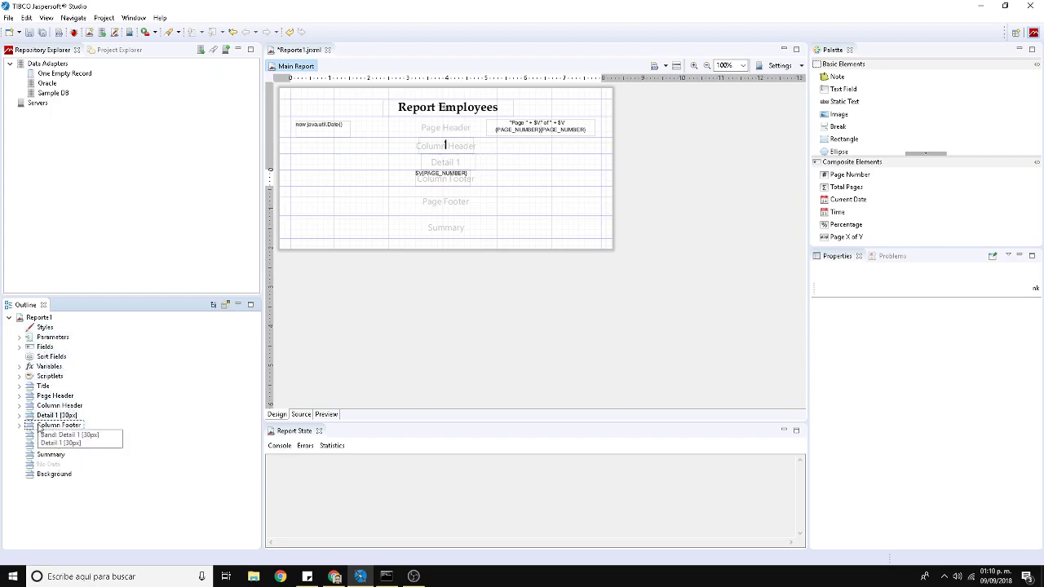
Step: Delete the stray text field from Detail 1 and the page number from Column Footer, and save the report
{"action": "left_click", "coordinate": [447, 186]}
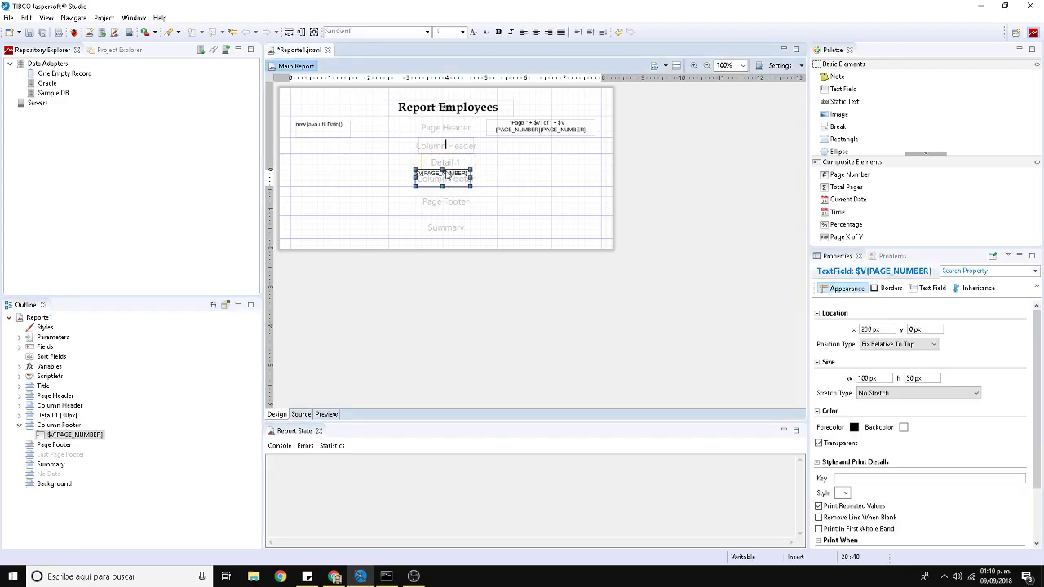
{"action": "left_click", "coordinate": [451, 167]}
{"action": "left_click", "coordinate": [447, 169]}
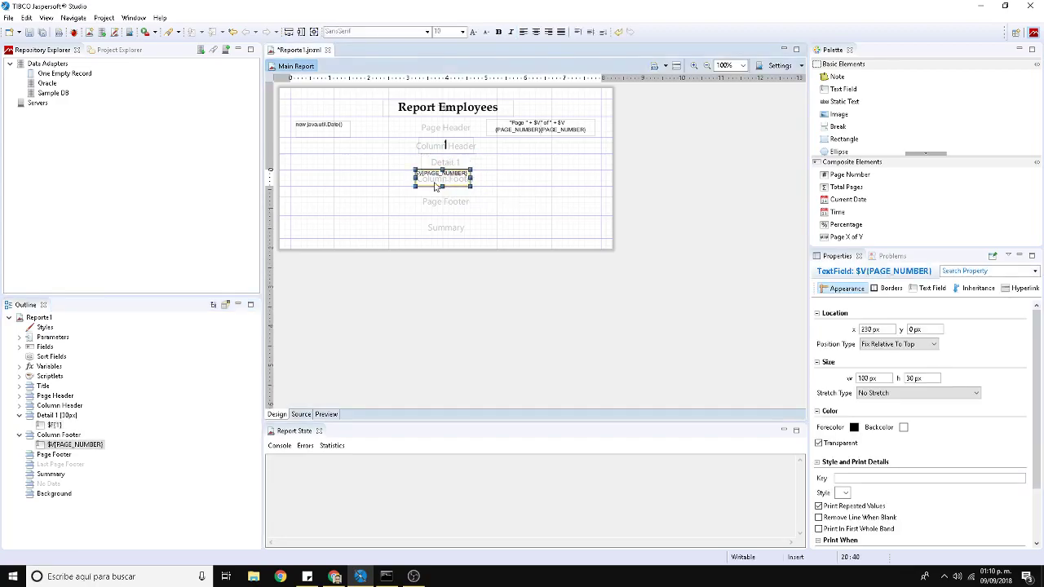
{"action": "left_click", "coordinate": [447, 166]}
{"action": "left_click", "coordinate": [445, 169]}
{"action": "key", "text": "ctrl+z"}
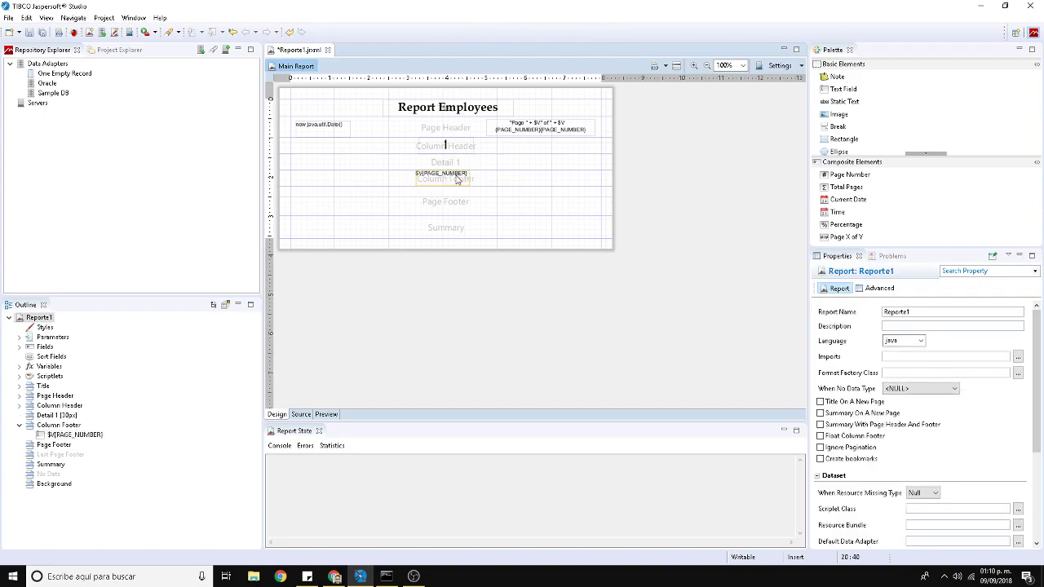
{"action": "key", "text": "ctrl+z"}
{"action": "key", "text": "ctrl+z"}
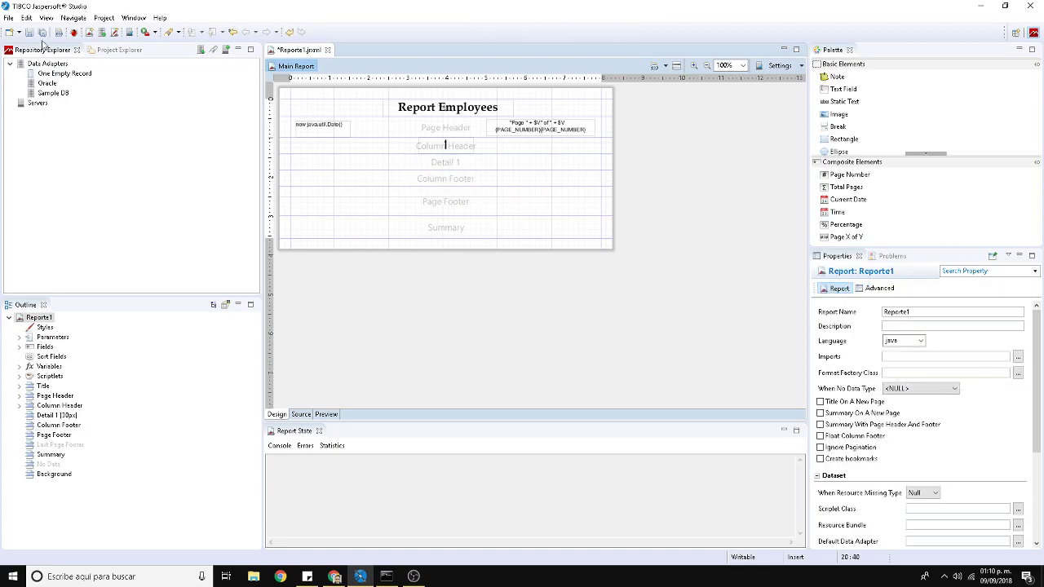
{"action": "left_click", "coordinate": [29, 32]}
Step: Enlarge the report design area and delete the leftover static text "1" from the Column Header band
{"action": "left_click_drag", "start_coordinate": [361, 420], "coordinate": [361, 461]}
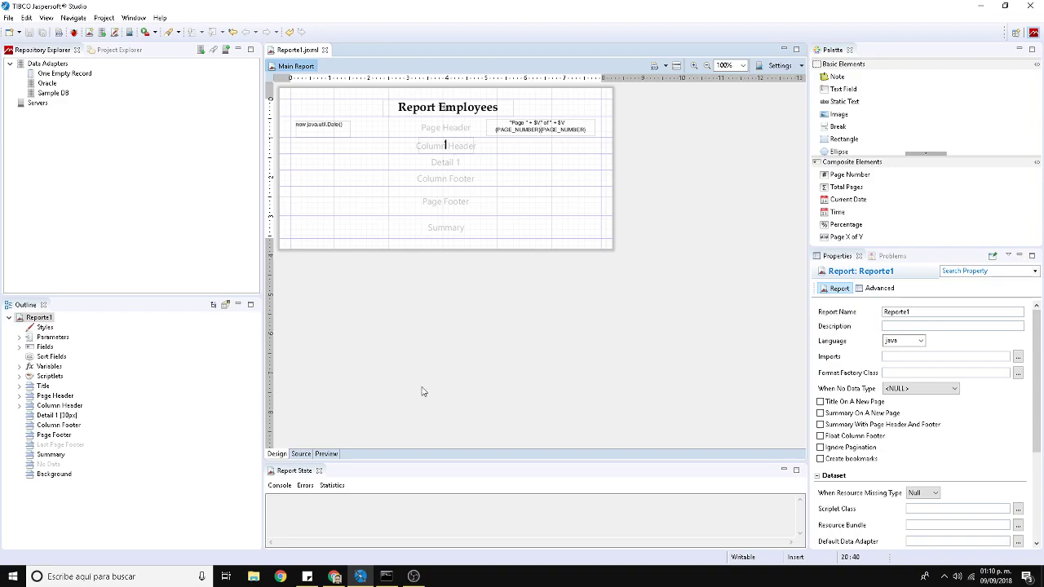
{"action": "left_click", "coordinate": [449, 380]}
{"action": "left_click", "coordinate": [19, 347]}
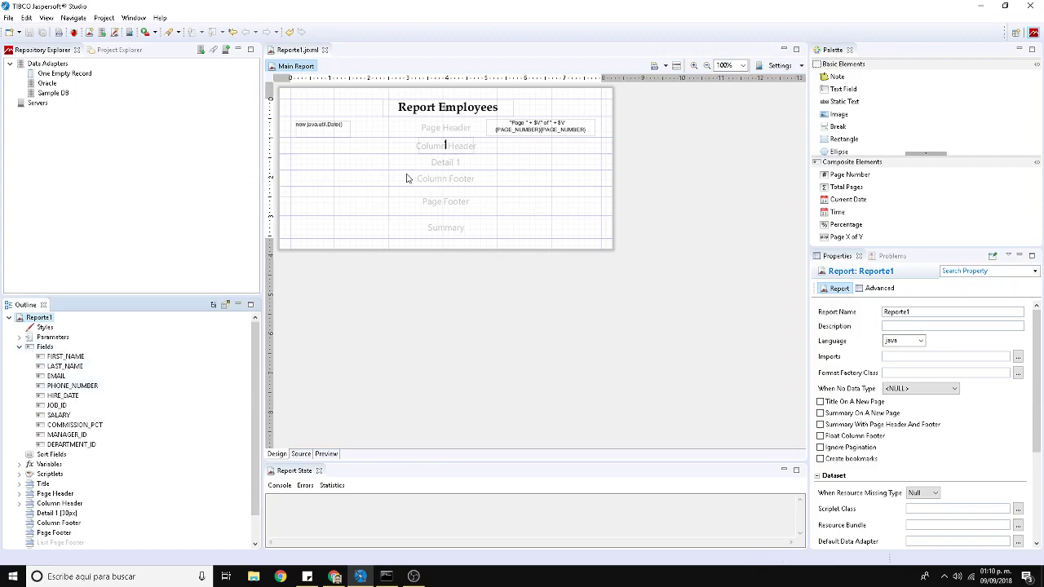
{"action": "left_click", "coordinate": [444, 152]}
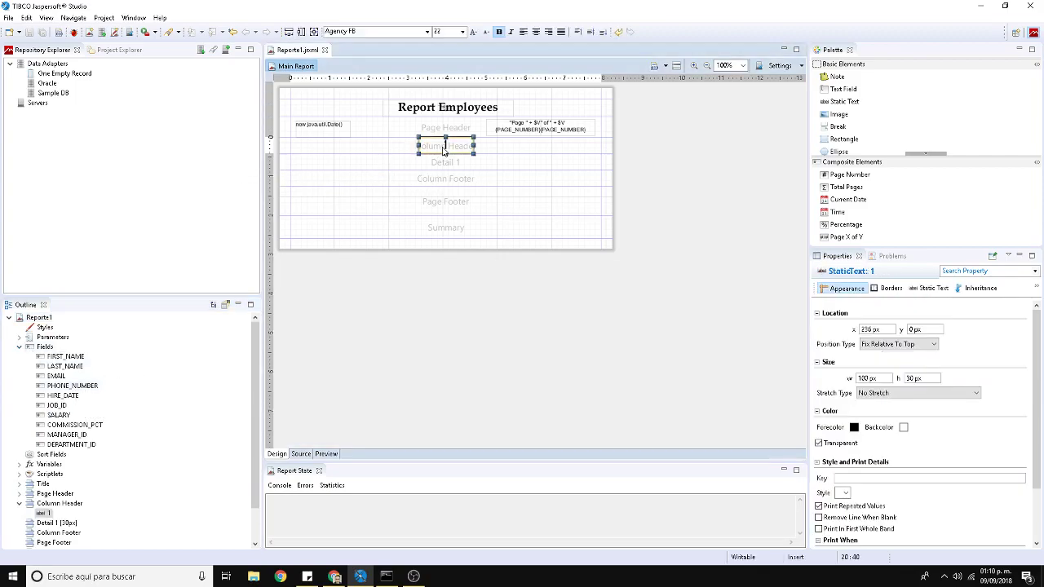
{"action": "key", "text": "Delete"}
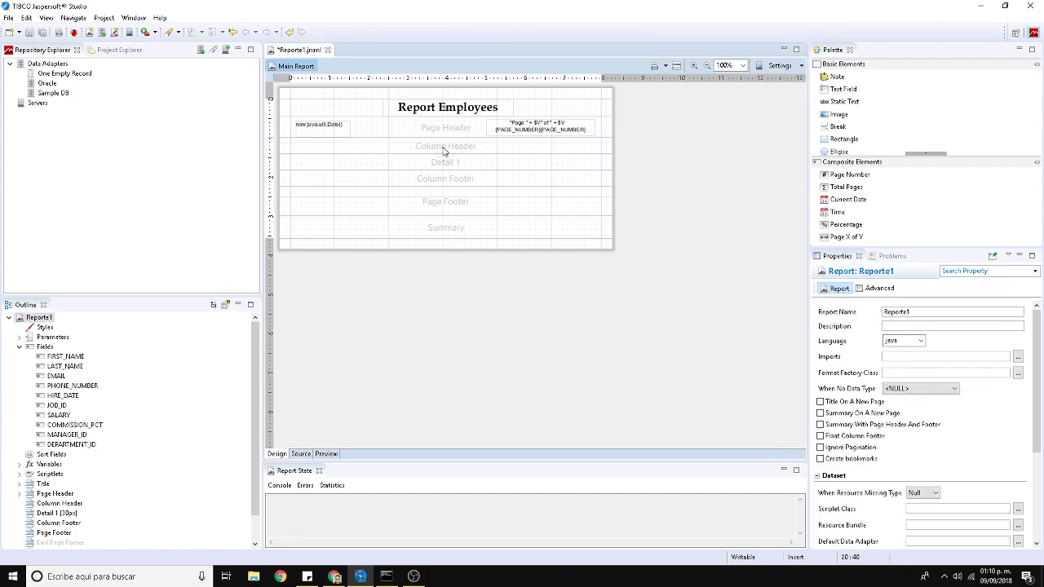
{"action": "left_click", "coordinate": [65, 357]}
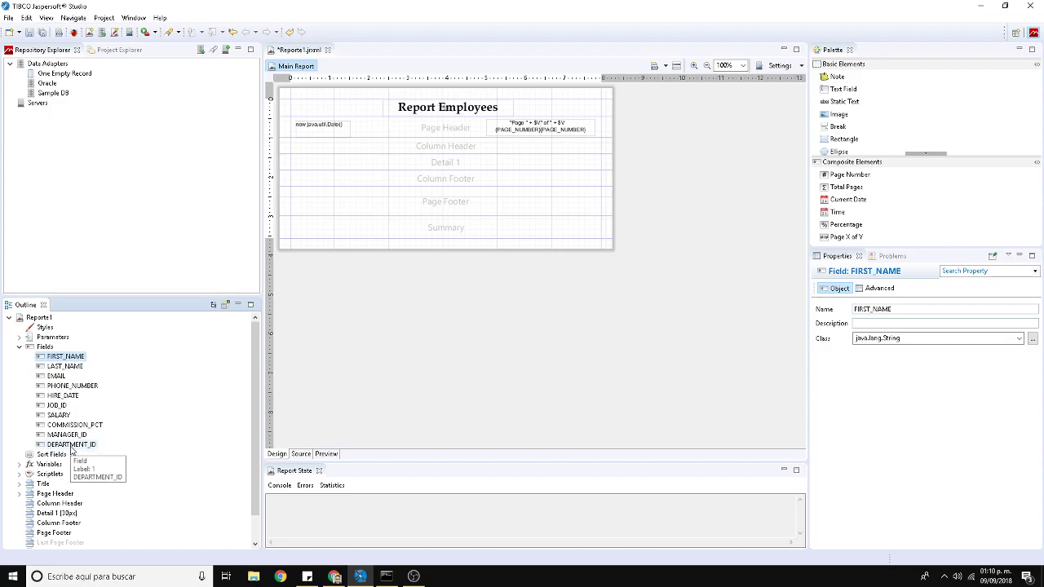
{"action": "mouse_move", "coordinate": [68, 437]}
{"action": "left_mouse_down"}
{"action": "mouse_move", "coordinate": [321, 249]}
{"action": "mouse_move", "coordinate": [326, 158]}
{"action": "mouse_move", "coordinate": [49, 489]}
{"action": "mouse_move", "coordinate": [71, 440]}
{"action": "left_mouse_up"}
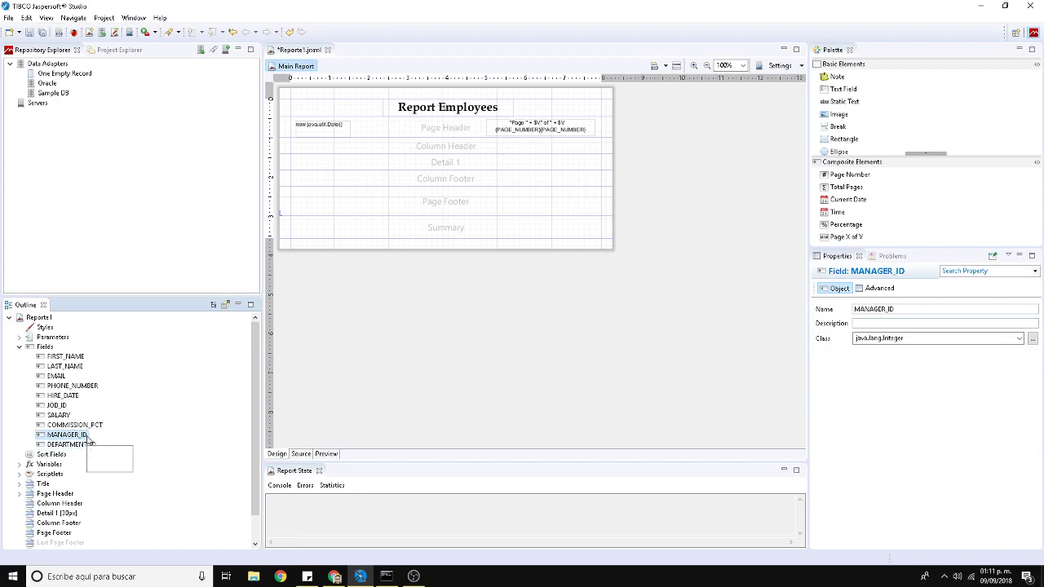
{"action": "left_click_drag", "start_coordinate": [53, 412], "coordinate": [323, 155]}
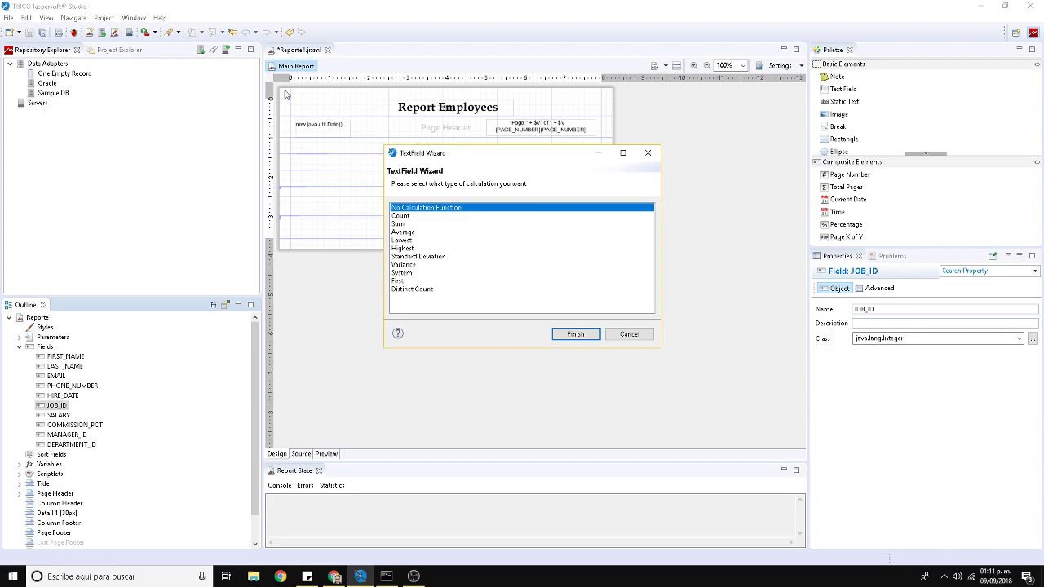
{"action": "left_click", "coordinate": [648, 152]}
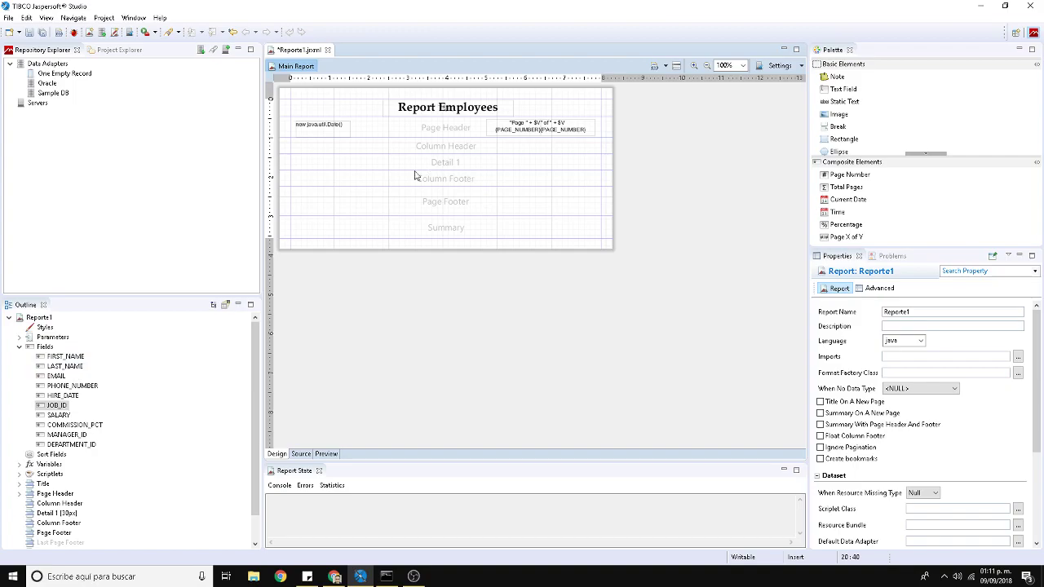
Step: Place the JOB_ID and FIRST_NAME fields side by side from the left edge of Detail 1, with their labels in the Column Header above
{"action": "left_click_drag", "start_coordinate": [56, 405], "coordinate": [299, 164]}
{"action": "double_click", "coordinate": [329, 146]}
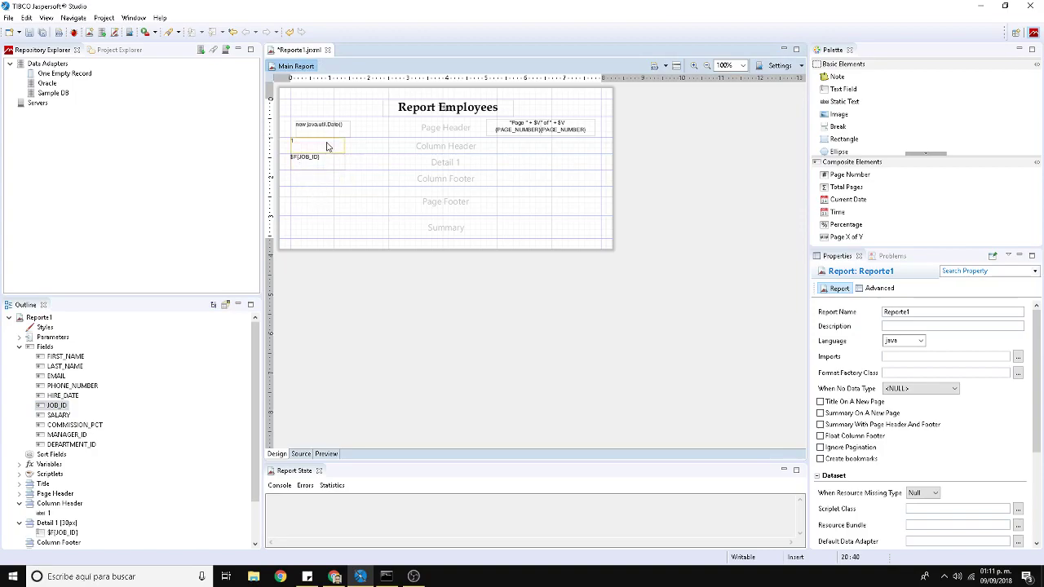
{"action": "left_click", "coordinate": [327, 147]}
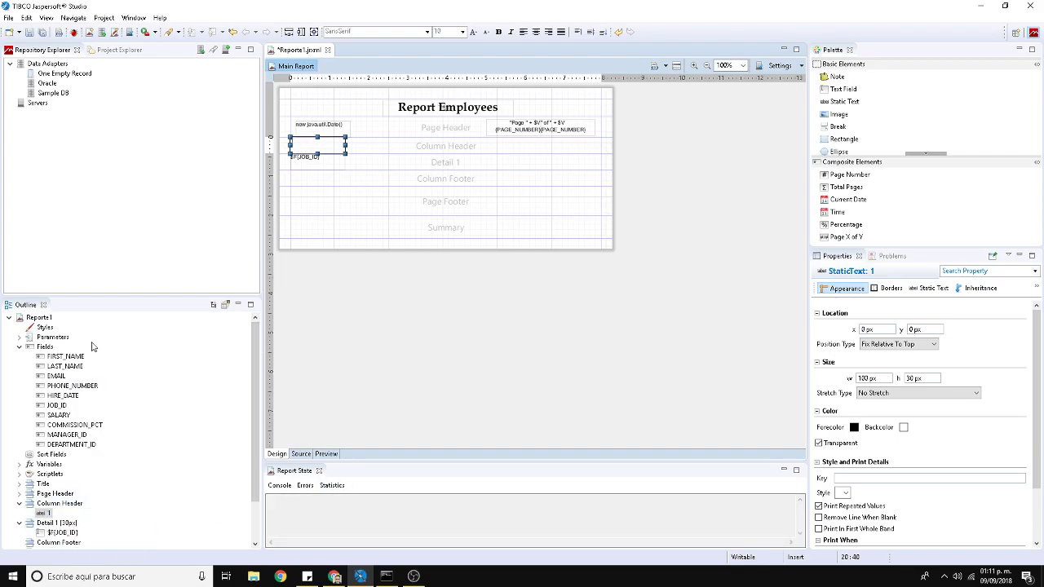
{"action": "left_click_drag", "start_coordinate": [65, 356], "coordinate": [367, 169]}
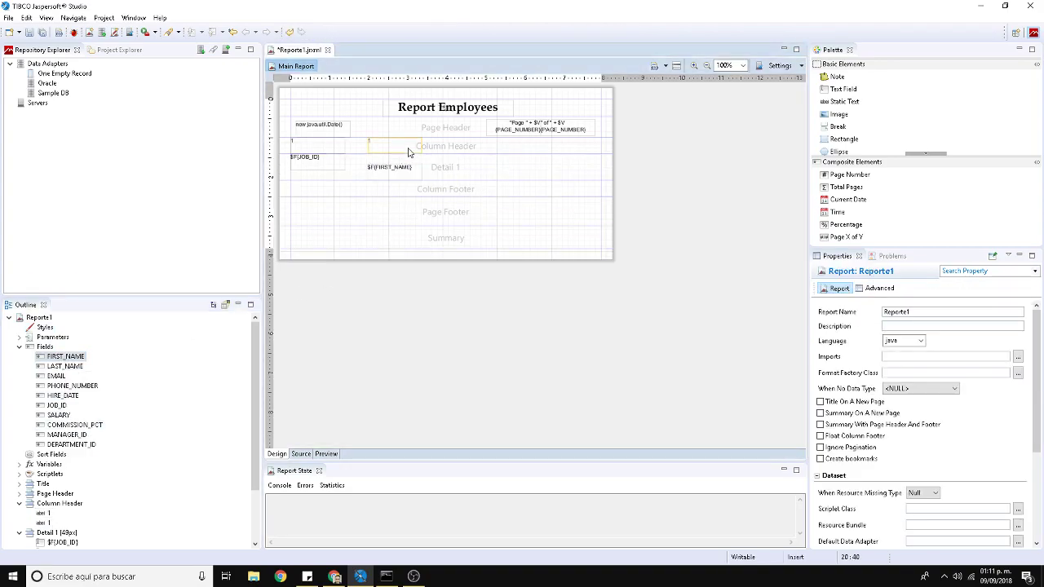
{"action": "left_click_drag", "start_coordinate": [395, 168], "coordinate": [366, 151]}
{"action": "left_click", "coordinate": [415, 319]}
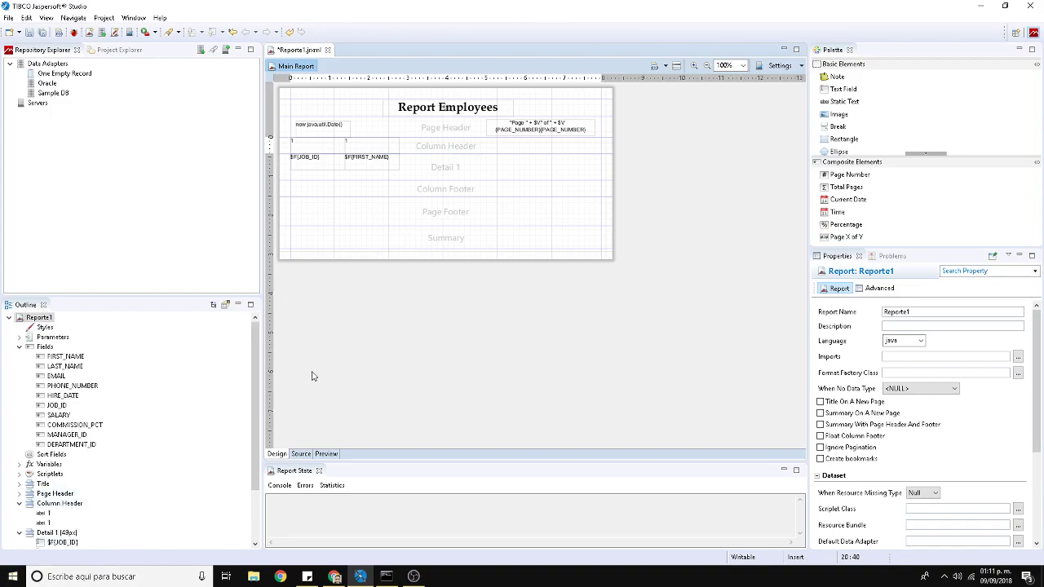
Step: Examine the label property values of the fields in the report's XML source
{"action": "left_click", "coordinate": [301, 454]}
{"action": "left_click", "coordinate": [408, 380]}
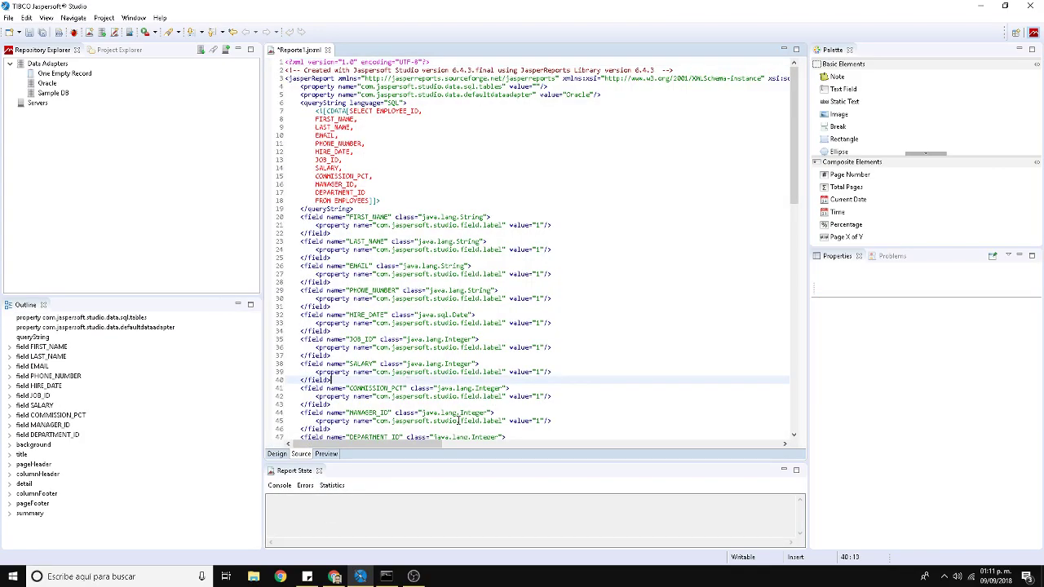
{"action": "left_click", "coordinate": [531, 397]}
{"action": "scroll", "coordinate": [526, 398], "scroll_direction": "down", "scroll_amount": 3}
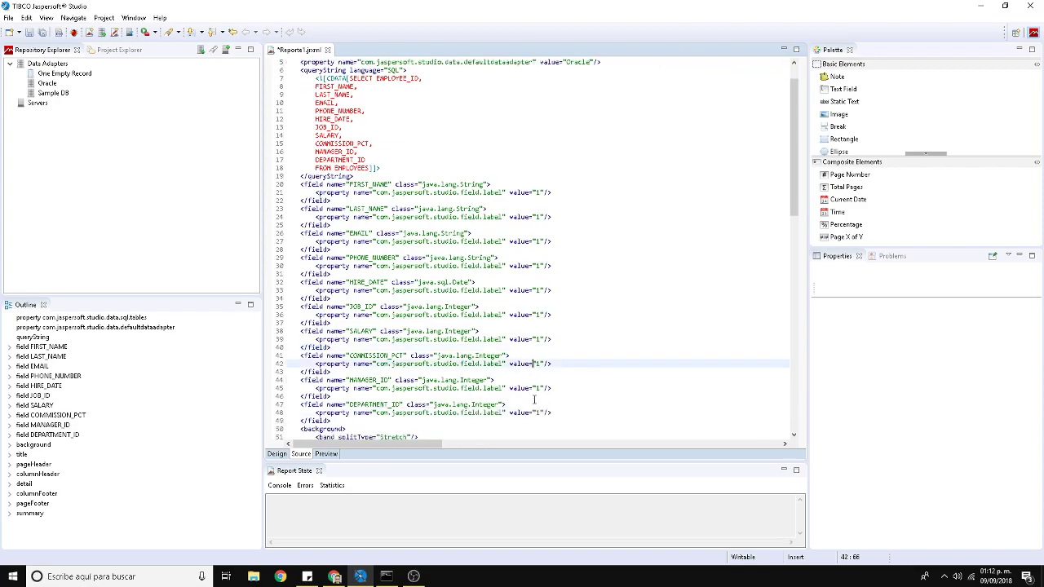
{"action": "scroll", "coordinate": [522, 396], "scroll_direction": "up", "scroll_amount": 1}
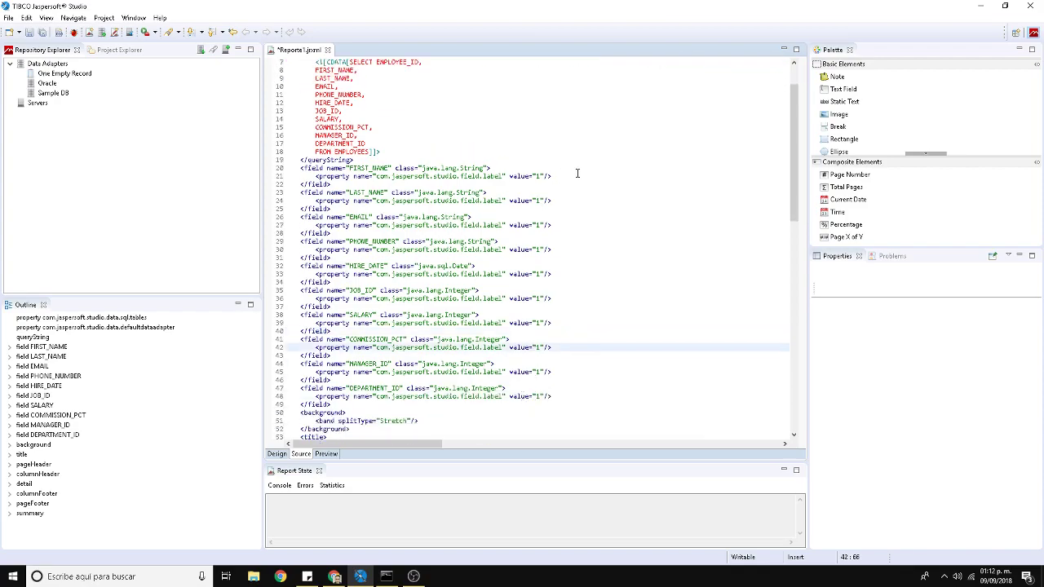
{"action": "left_click", "coordinate": [538, 176]}
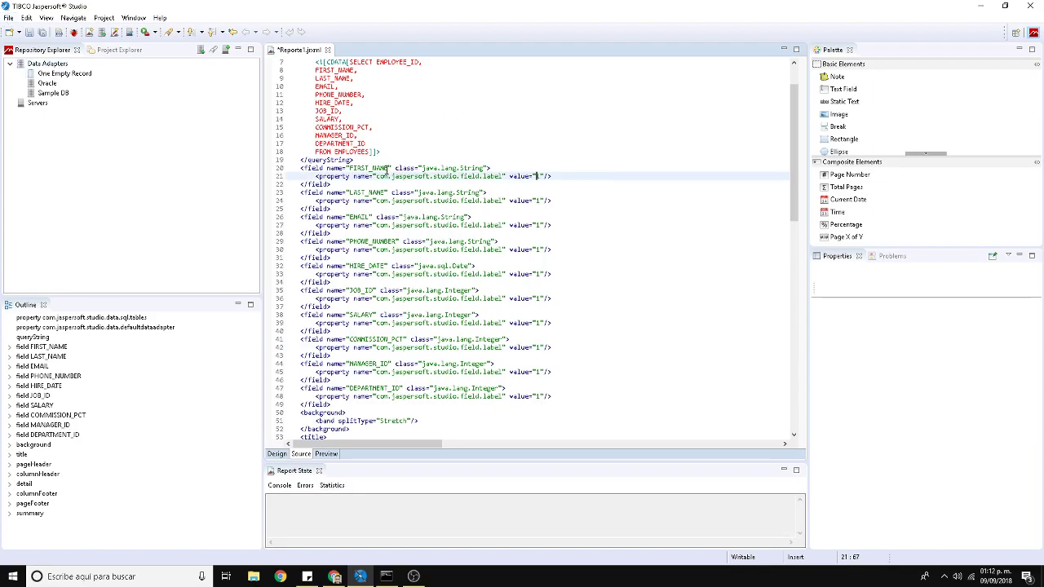
Step: Delete the FIRST_NAME and JOB_ID text fields from Detail 1 and both labels from the Column Header in the report design
{"action": "left_click", "coordinate": [276, 453]}
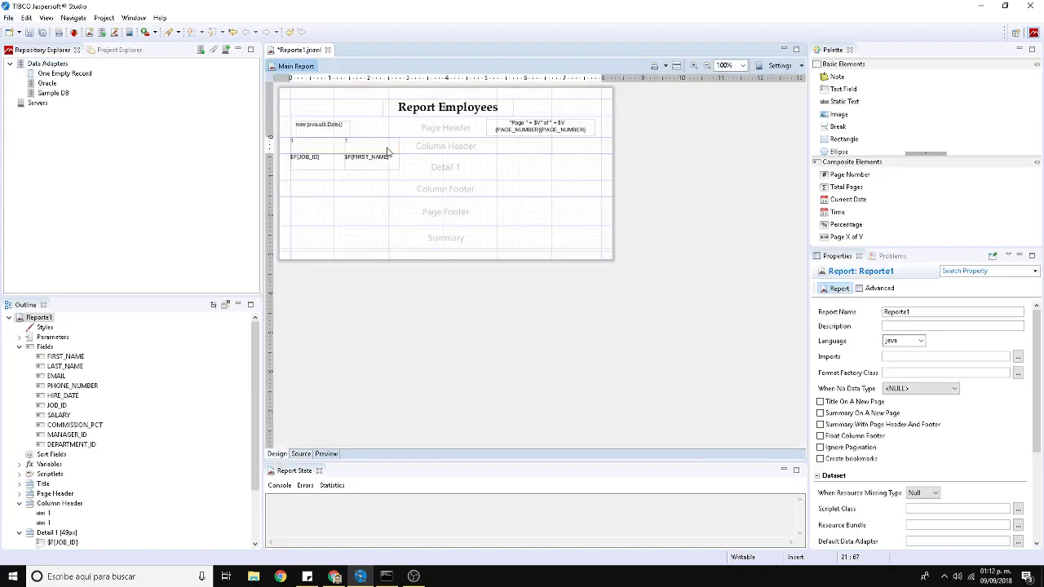
{"action": "left_click", "coordinate": [372, 162]}
{"action": "key", "text": "Delete"}
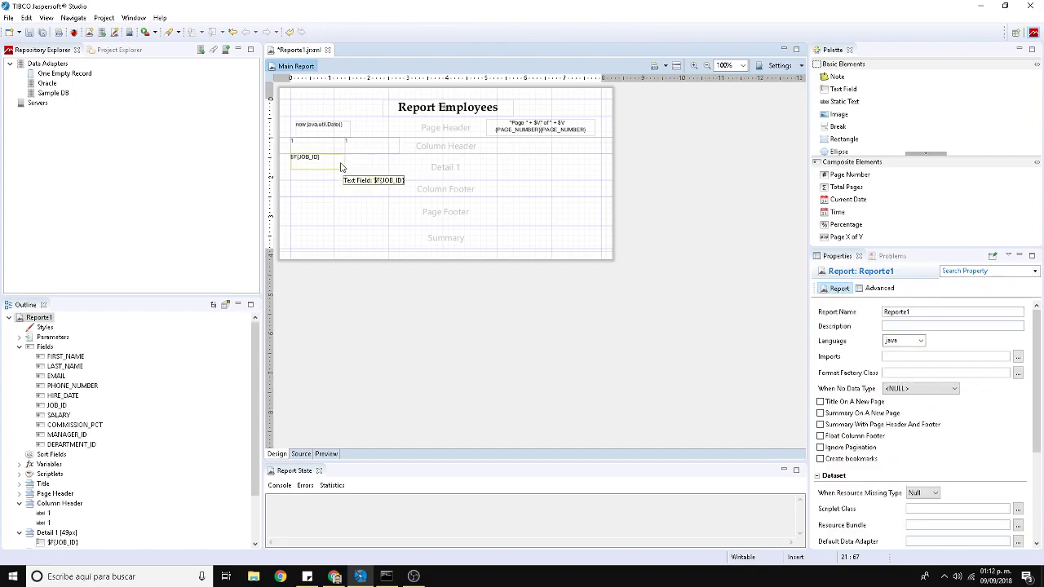
{"action": "left_click", "coordinate": [338, 167]}
{"action": "key", "text": "Delete"}
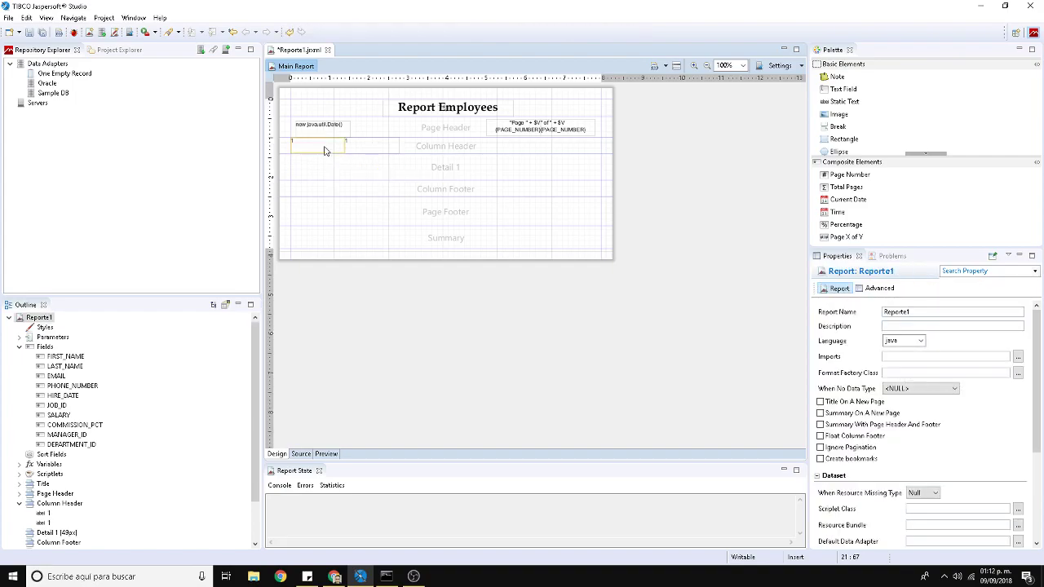
{"action": "left_click", "coordinate": [324, 150]}
{"action": "left_click_drag", "start_coordinate": [324, 149], "coordinate": [356, 154]}
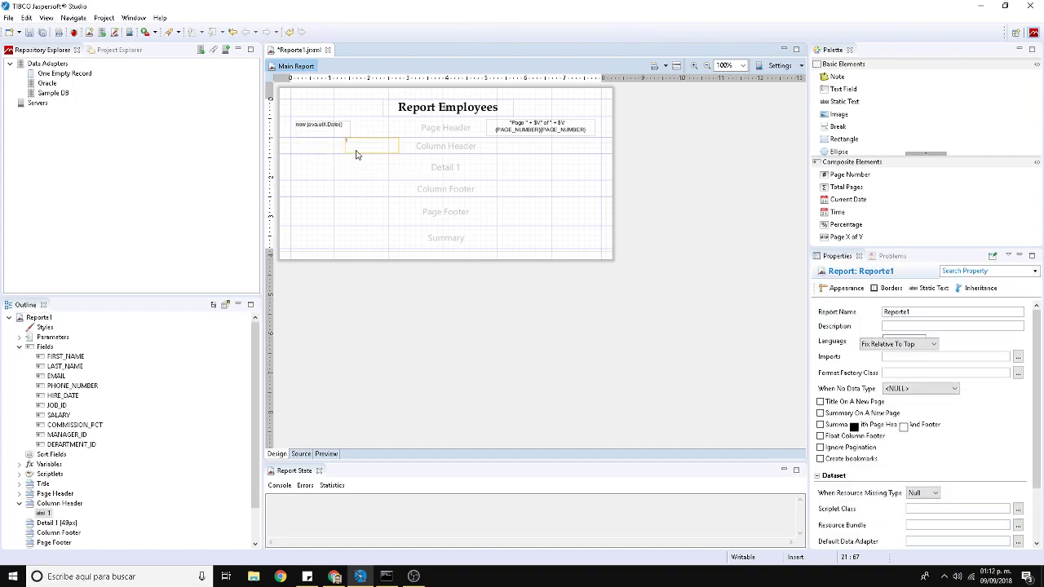
{"action": "key", "text": "Delete"}
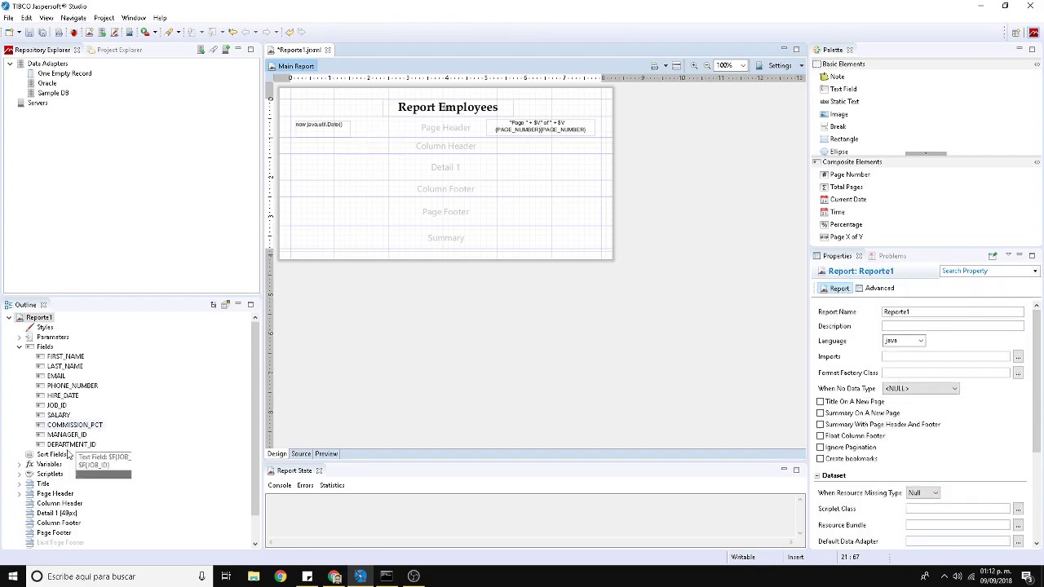
Step: In the report's XML source, set the FIRST_NAME field's label property value to FIRST_NAME
{"action": "left_click", "coordinate": [301, 455]}
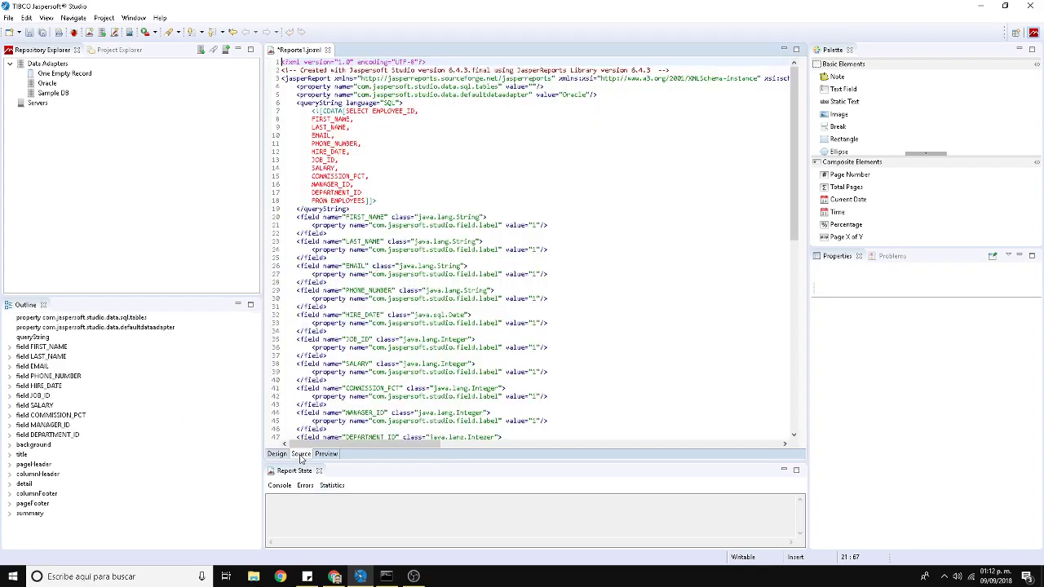
{"action": "left_click", "coordinate": [347, 217]}
{"action": "left_click_drag", "start_coordinate": [347, 217], "coordinate": [383, 218]}
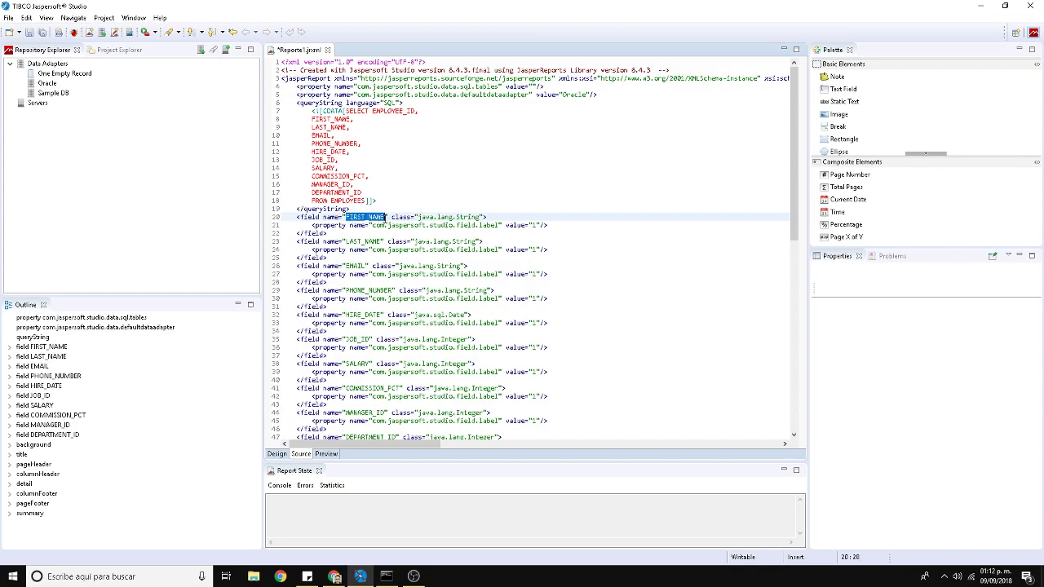
{"action": "left_click", "coordinate": [277, 454]}
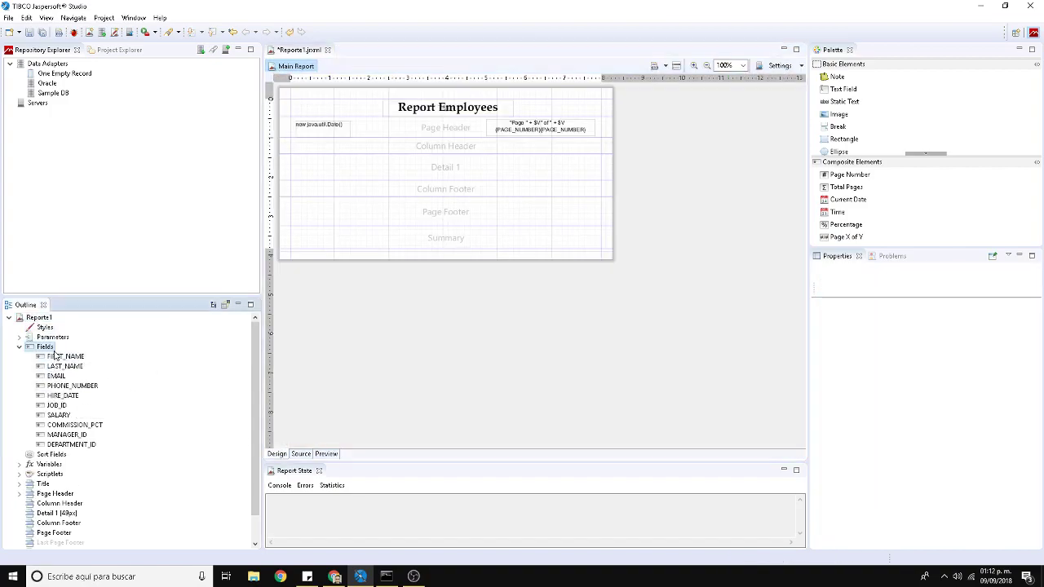
{"action": "left_click", "coordinate": [55, 357]}
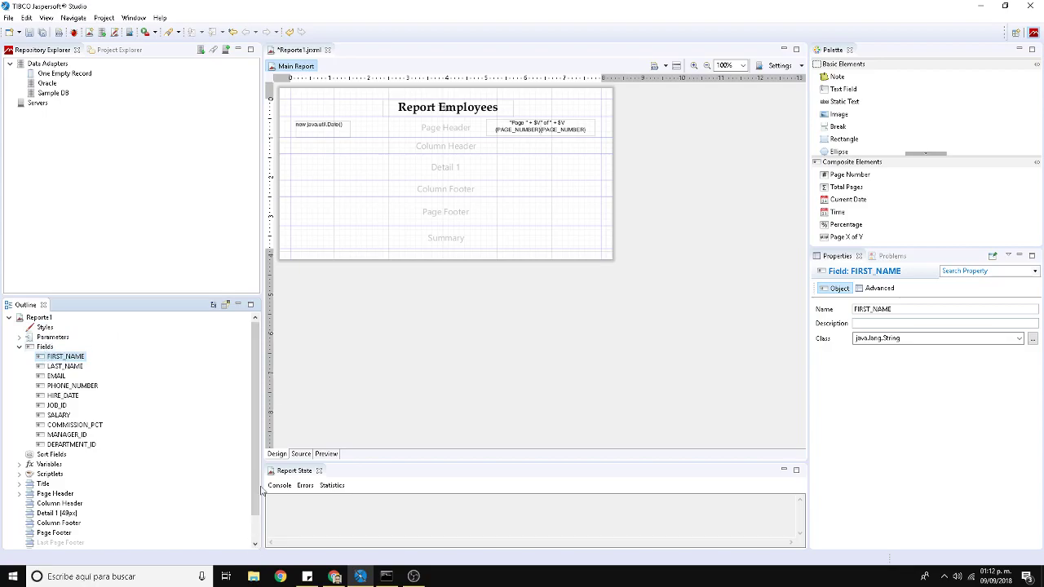
{"action": "left_click", "coordinate": [300, 454]}
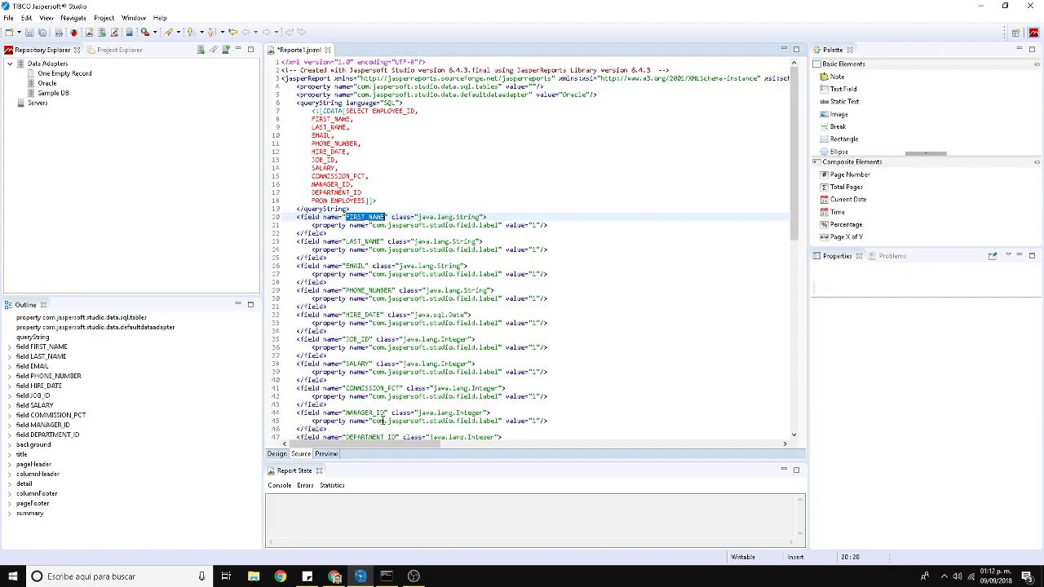
{"action": "left_click", "coordinate": [536, 225]}
{"action": "type", "text": "FIRST_NAME"}
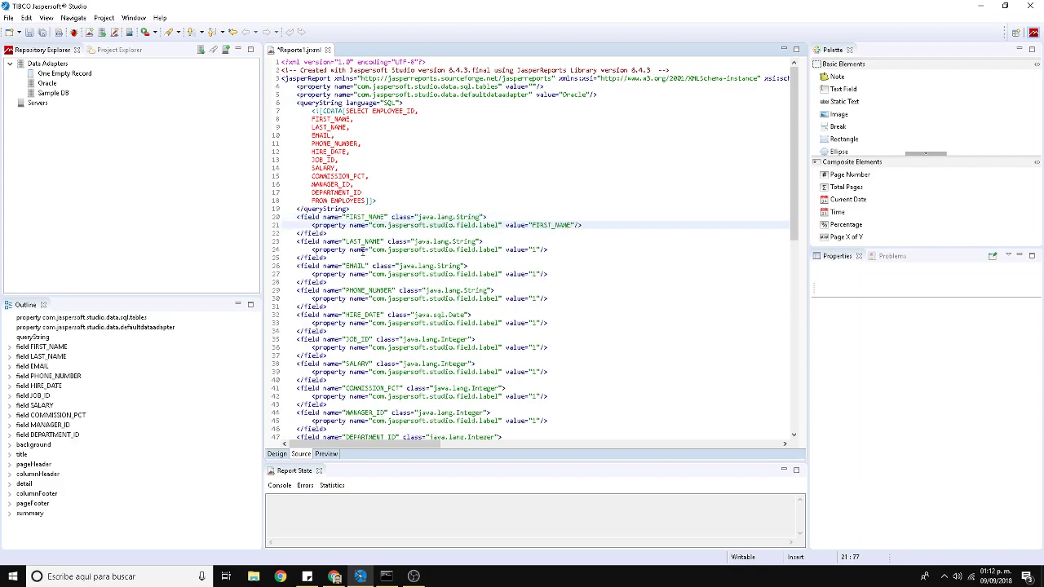
Step: Set the label property values of the LAST_NAME and EMAIL fields to LAST_NAME and EMAIL
{"action": "left_click_drag", "start_coordinate": [346, 241], "coordinate": [382, 242]}
{"action": "key", "text": "ctrl+c"}
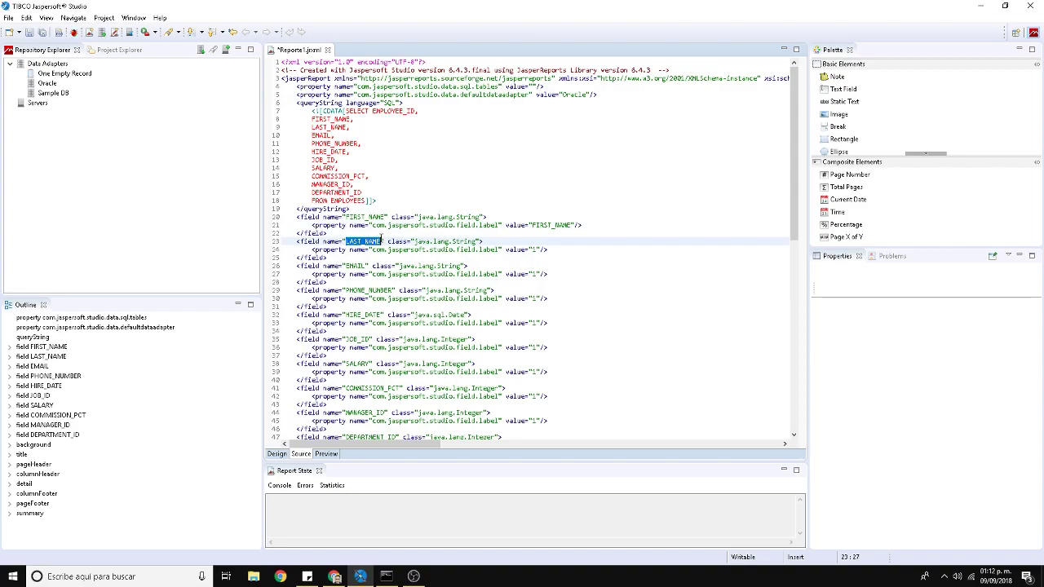
{"action": "left_click", "coordinate": [537, 249]}
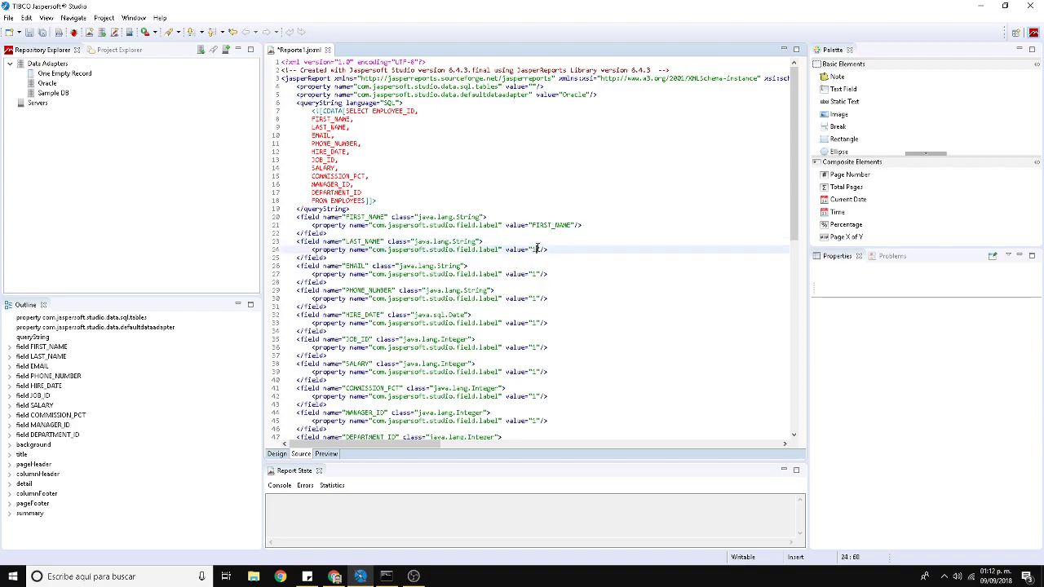
{"action": "key", "text": "BackSpace"}
{"action": "key", "text": "ctrl+v"}
{"action": "left_click_drag", "start_coordinate": [345, 266], "coordinate": [367, 266]}
{"action": "key", "text": "ctrl+c"}
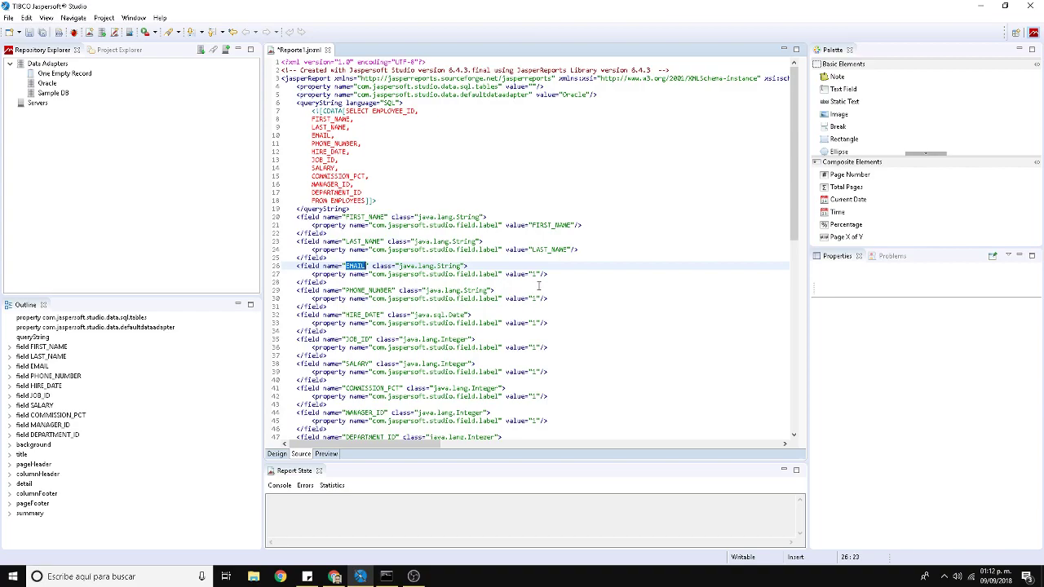
{"action": "left_click", "coordinate": [533, 274]}
{"action": "key", "text": "BackSpace"}
{"action": "key", "text": "ctrl+v"}
Step: Set the label property values of the PHONE_NUMBER and HIRE_DATE fields to PHONE_NUMBER and HIRE_DATE
{"action": "left_click_drag", "start_coordinate": [346, 290], "coordinate": [392, 290]}
{"action": "key", "text": "ctrl+c"}
{"action": "left_click", "coordinate": [538, 298]}
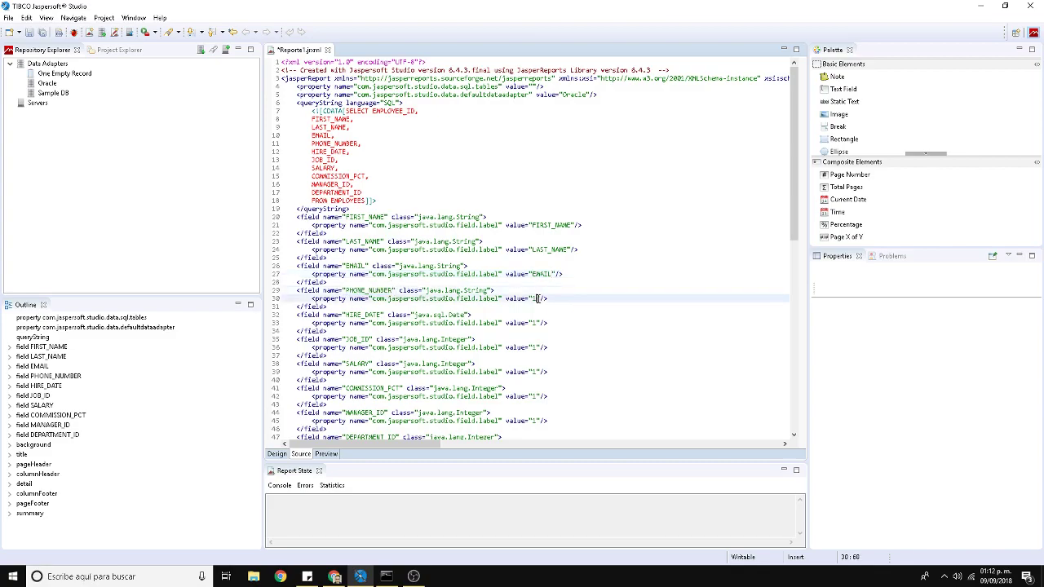
{"action": "key", "text": "ctrl+v"}
{"action": "left_click_drag", "start_coordinate": [346, 314], "coordinate": [380, 314]}
{"action": "key", "text": "ctrl+c"}
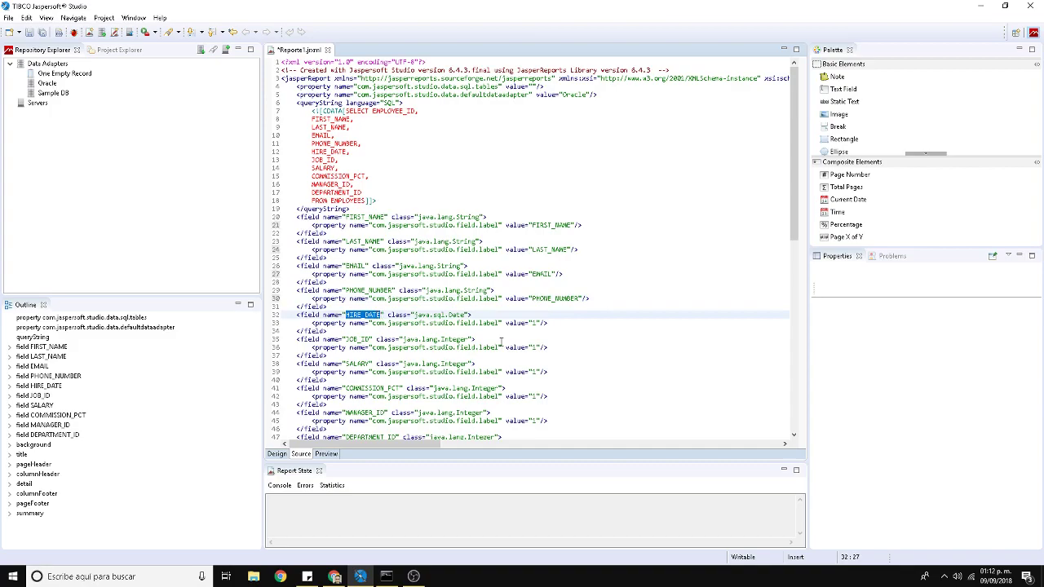
{"action": "left_click", "coordinate": [537, 323]}
{"action": "key", "text": "BackSpace"}
{"action": "key", "text": "ctrl+v"}
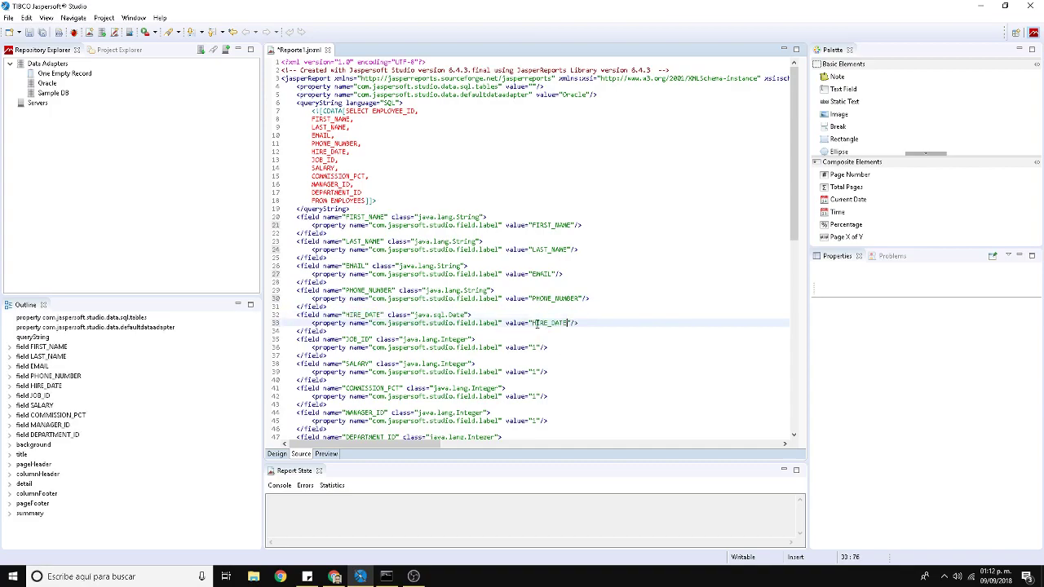
Step: Set the label property values of the JOB_ID and SALARY fields to JOB_ID and SALARY
{"action": "left_click_drag", "start_coordinate": [345, 339], "coordinate": [370, 339]}
{"action": "key", "text": "ctrl+c"}
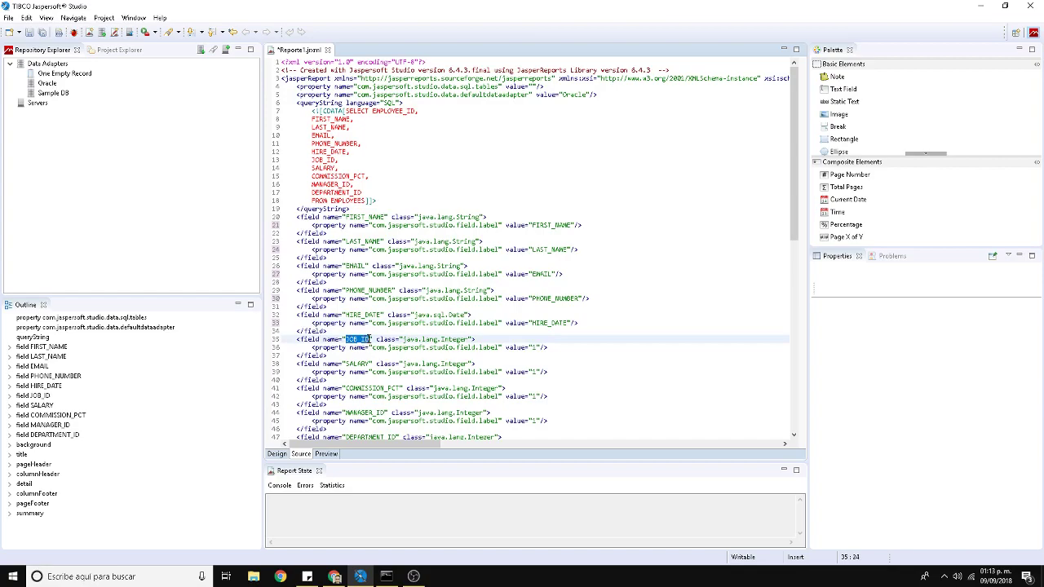
{"action": "left_click", "coordinate": [536, 347]}
{"action": "key", "text": "BackSpace"}
{"action": "key", "text": "ctrl+v"}
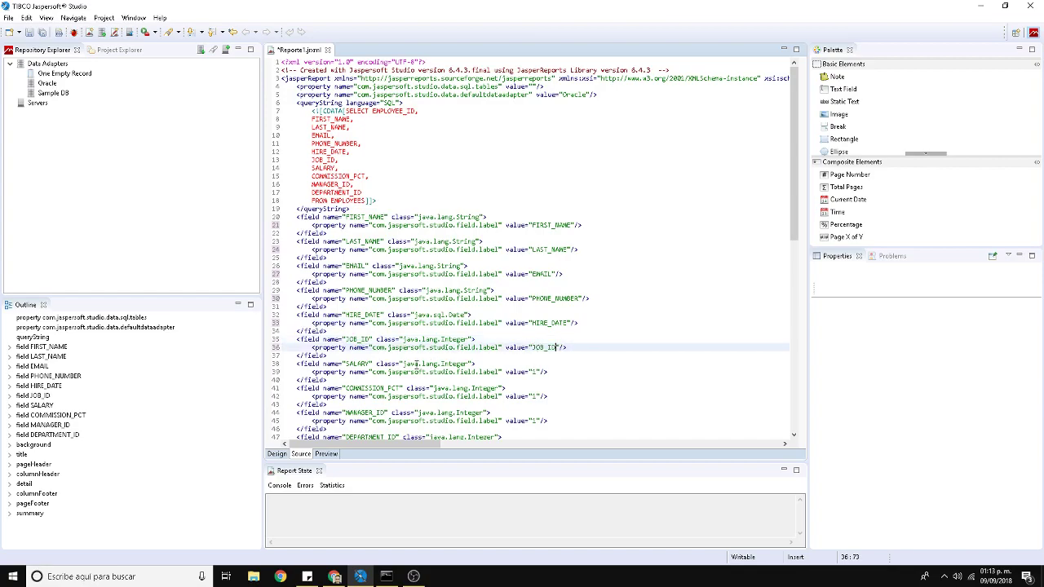
{"action": "left_click_drag", "start_coordinate": [346, 365], "coordinate": [371, 365]}
{"action": "key", "text": "ctrl+c"}
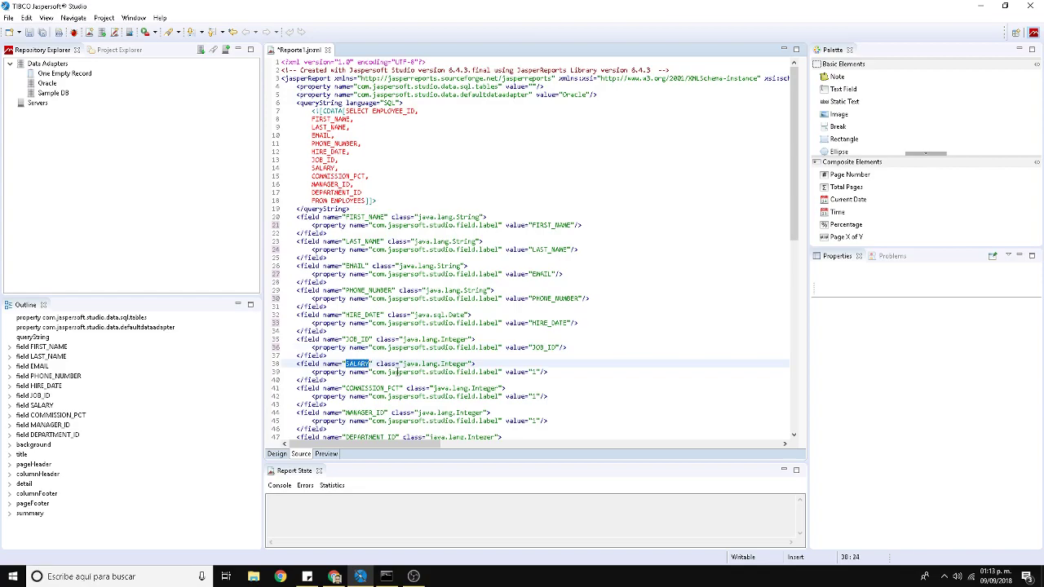
{"action": "left_click", "coordinate": [536, 372]}
{"action": "key", "text": "BackSpace"}
{"action": "key", "text": "ctrl+v"}
Step: Set the label property values of the COMMISSION_PCT and MANAGER_ID fields to COMMISSION_PCT and MANAGER_ID
{"action": "left_click_drag", "start_coordinate": [345, 389], "coordinate": [400, 388]}
{"action": "key", "text": "ctrl+c"}
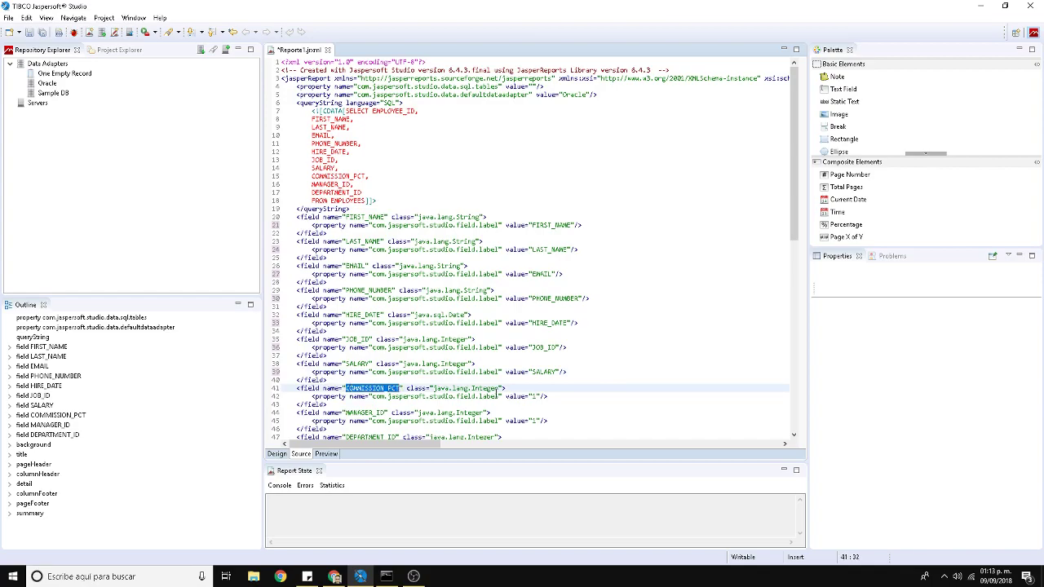
{"action": "left_click", "coordinate": [535, 396]}
{"action": "double_click", "coordinate": [537, 396]}
{"action": "key", "text": "ctrl+v"}
{"action": "left_click_drag", "start_coordinate": [347, 414], "coordinate": [384, 412]}
{"action": "key", "text": "ctrl+c"}
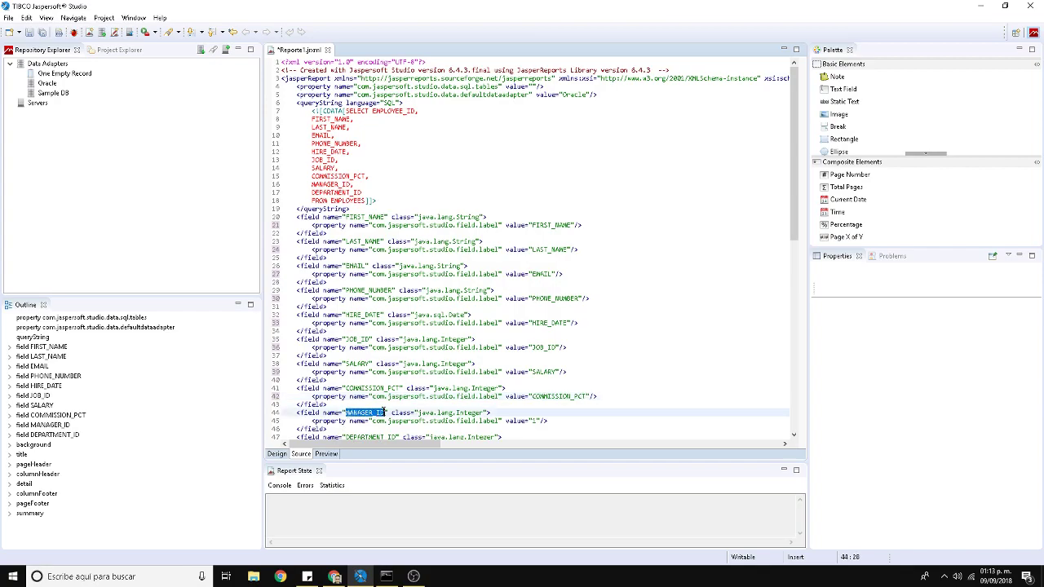
{"action": "left_click", "coordinate": [536, 421]}
{"action": "double_click", "coordinate": [536, 421]}
{"action": "key", "text": "ctrl+v"}
Step: Set the DEPARTMENT_ID field's label property value to DEPARTMENT_ID
{"action": "scroll", "coordinate": [341, 236], "scroll_direction": "down", "scroll_amount": 7}
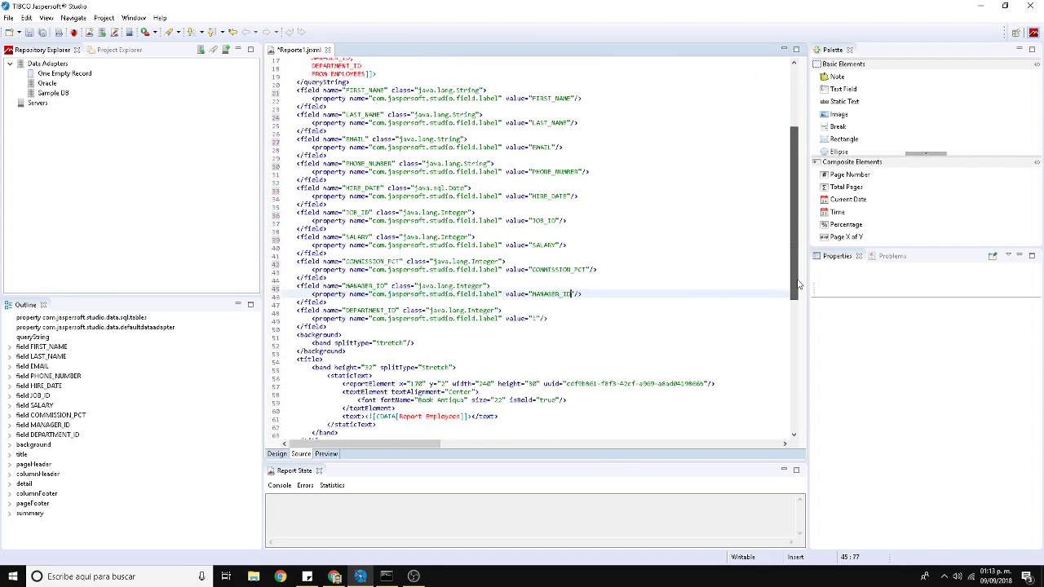
{"action": "left_click_drag", "start_coordinate": [346, 278], "coordinate": [397, 277]}
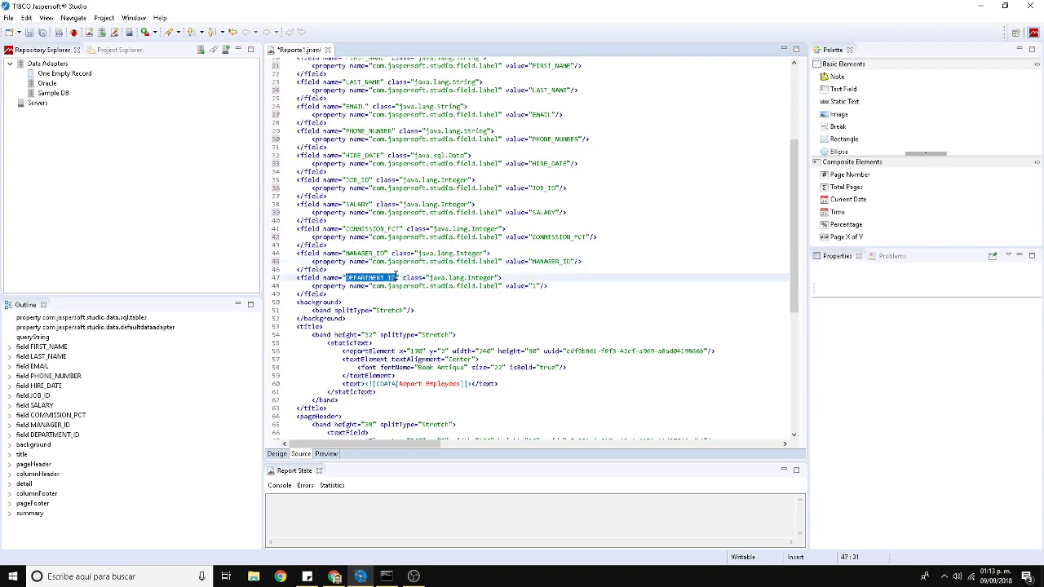
{"action": "left_click", "coordinate": [537, 285]}
{"action": "double_click", "coordinate": [536, 286]}
{"action": "type", "text": "DEPARTMENT_ID"}
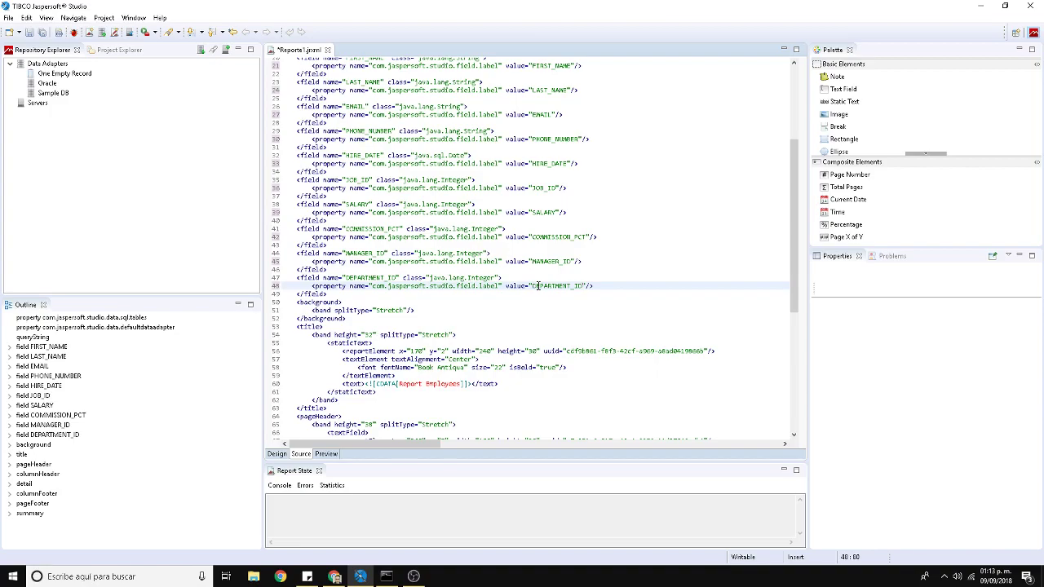
{"action": "left_click", "coordinate": [580, 335]}
Step: Review the name, class and label value of the FIRST_NAME and LAST_NAME fields in the XML source
{"action": "scroll", "coordinate": [580, 333], "scroll_direction": "up", "scroll_amount": 7}
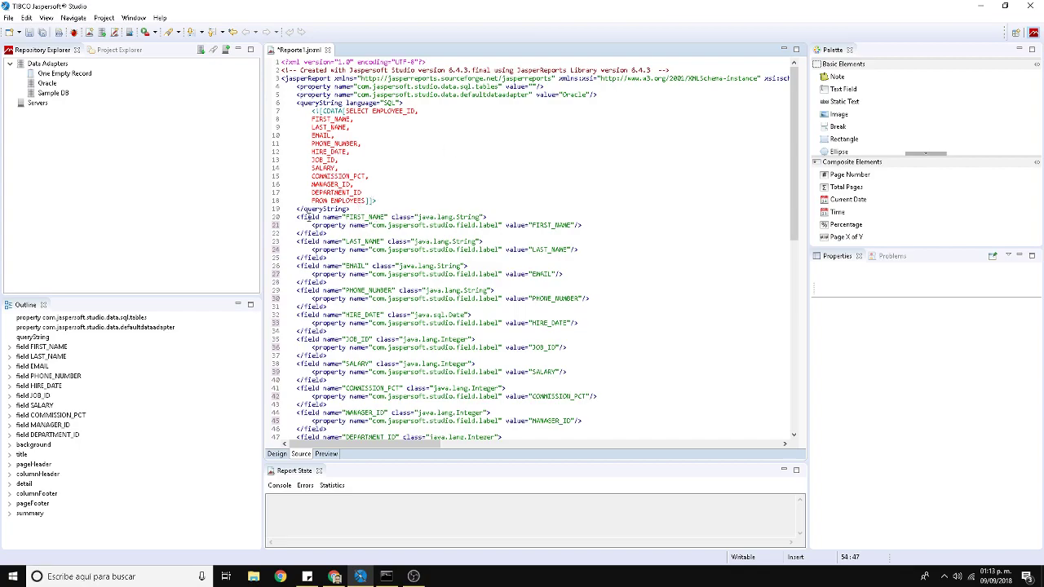
{"action": "left_click_drag", "start_coordinate": [327, 217], "coordinate": [390, 217]}
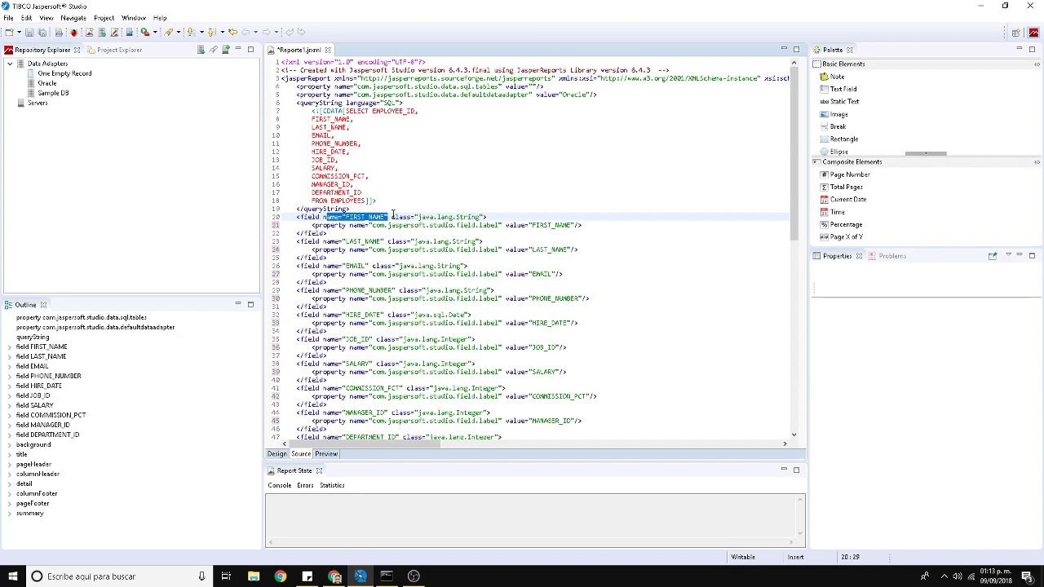
{"action": "left_click_drag", "start_coordinate": [483, 217], "coordinate": [394, 218]}
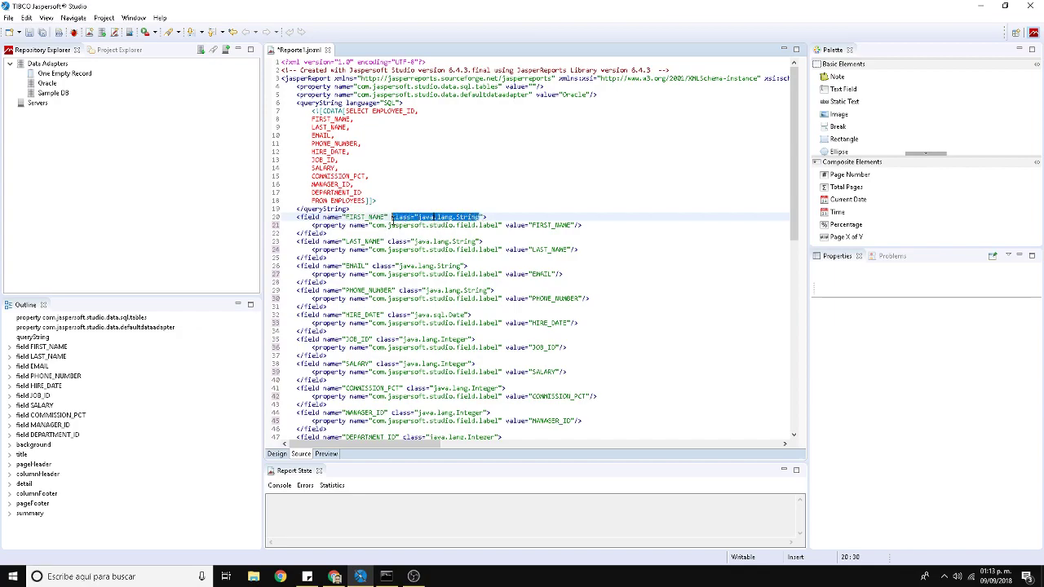
{"action": "left_click", "coordinate": [417, 241]}
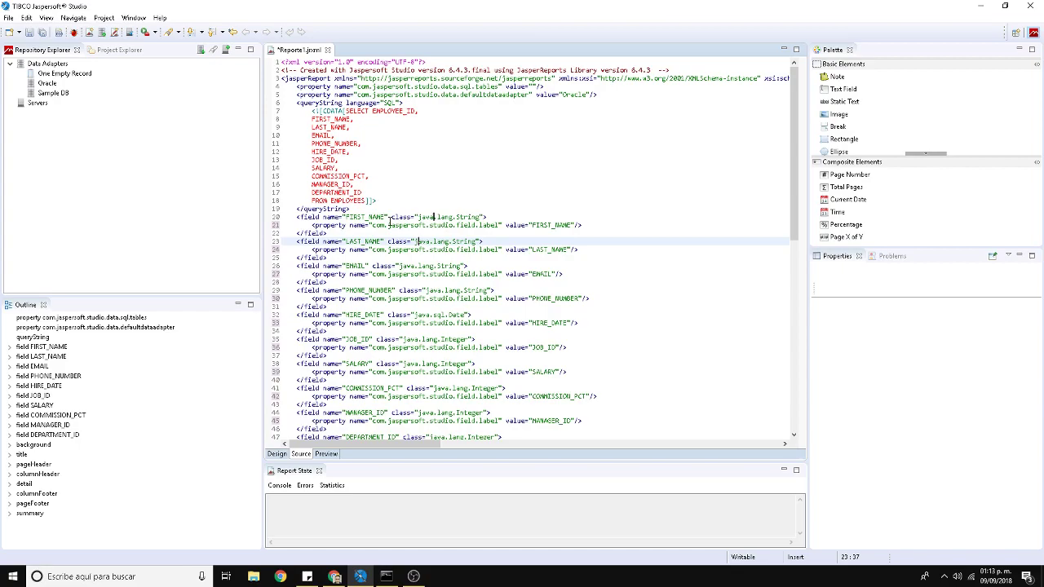
{"action": "left_click", "coordinate": [558, 249]}
{"action": "double_click", "coordinate": [557, 250]}
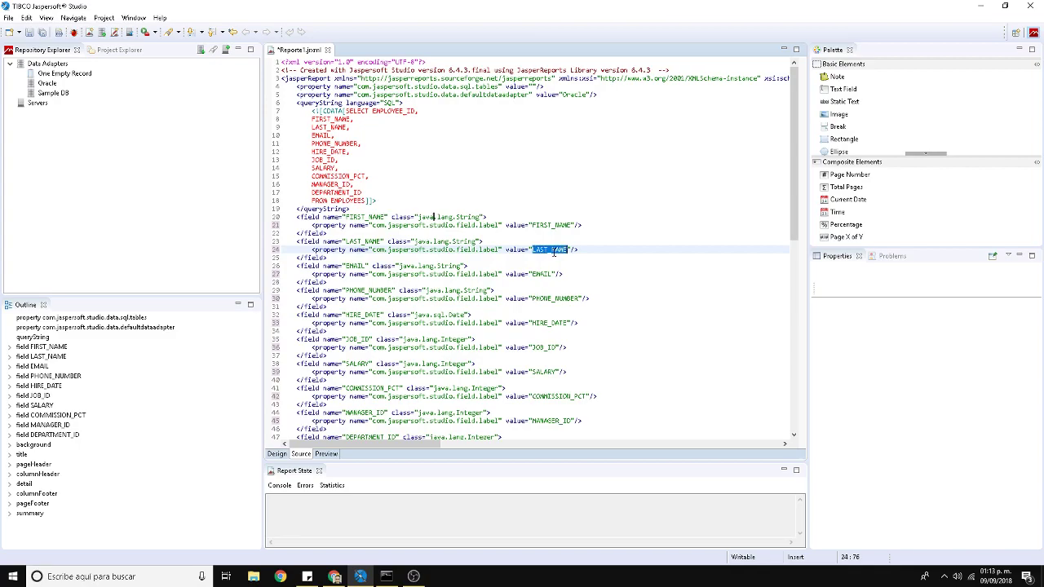
{"action": "double_click", "coordinate": [568, 225]}
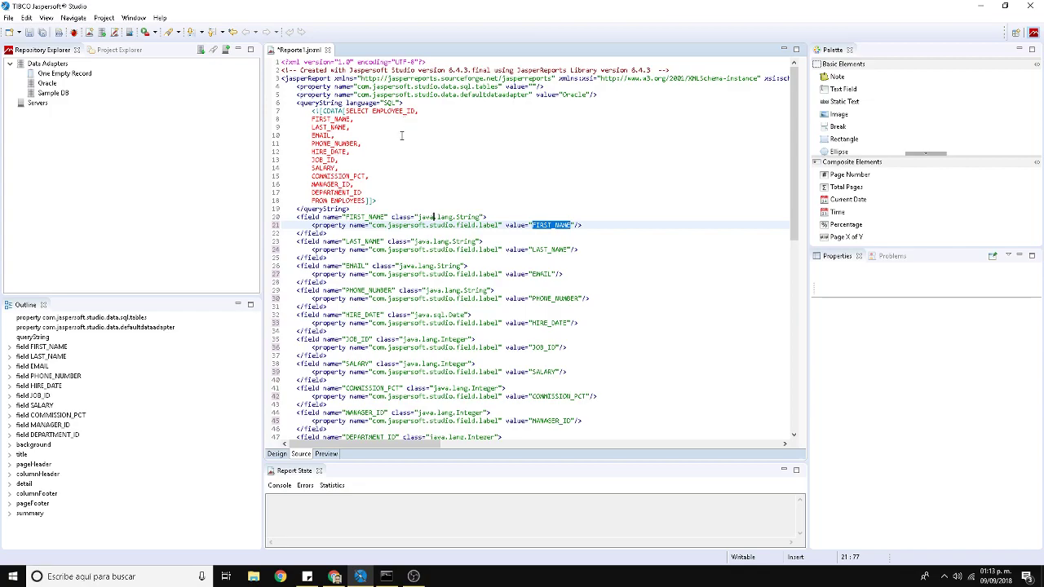
Step: Compare FIRST_NAME in the SQL query with the first field's name and label value in the XML source
{"action": "triple_click", "coordinate": [334, 119]}
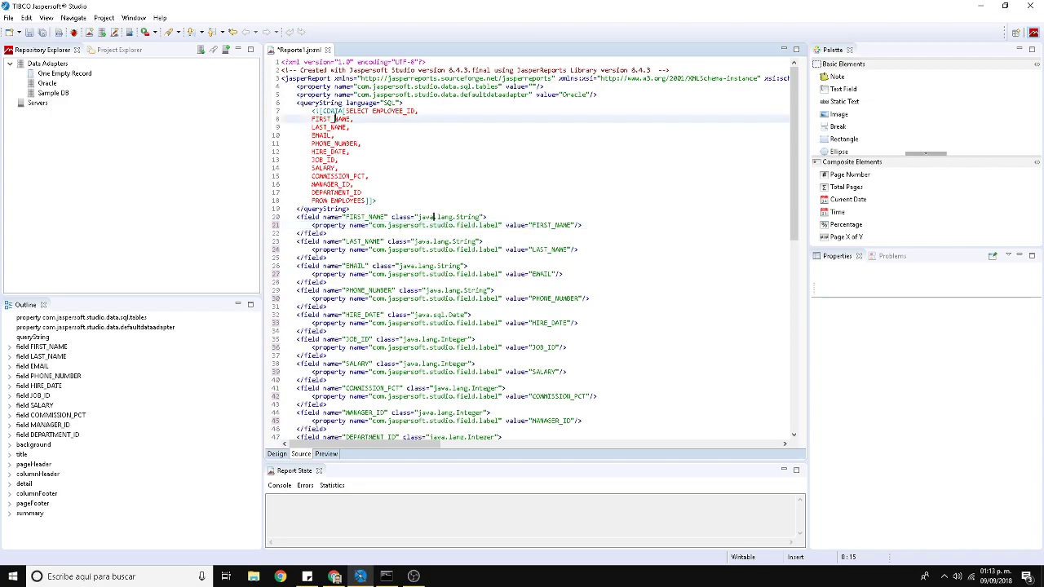
{"action": "left_click", "coordinate": [539, 226]}
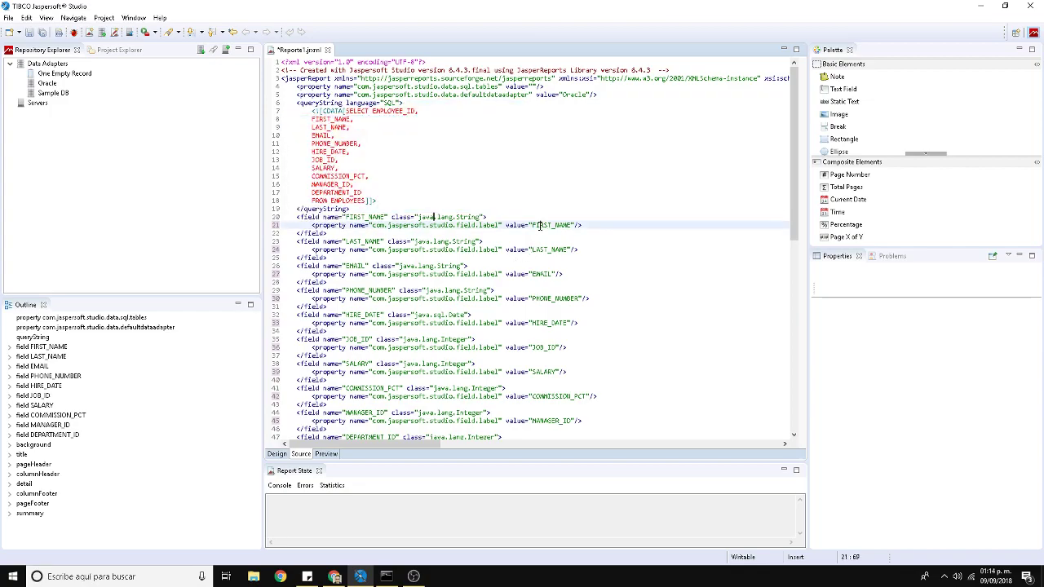
{"action": "double_click", "coordinate": [366, 217]}
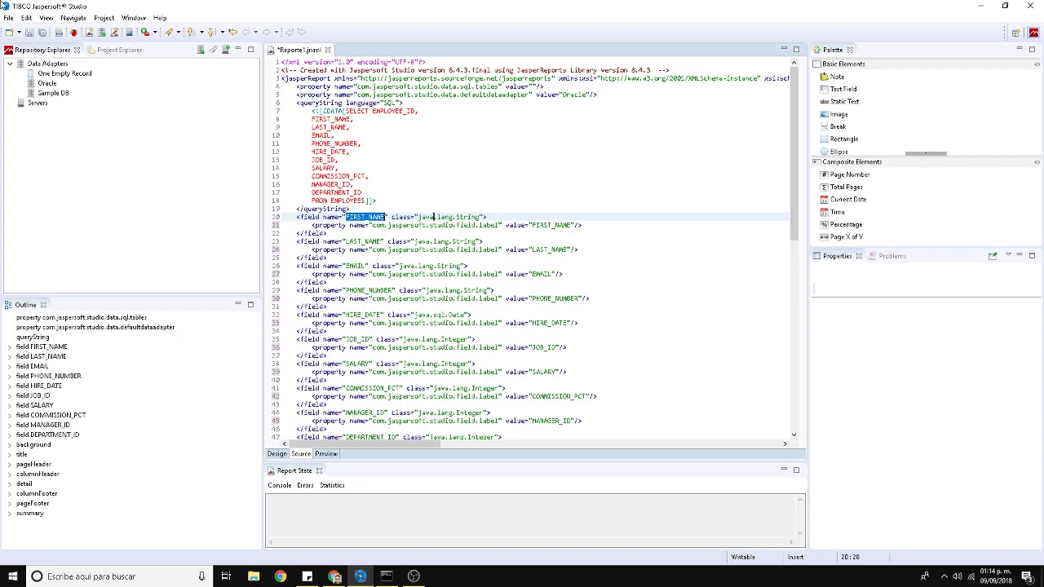
Step: Save the report and expand its list of fields in the design view
{"action": "left_click", "coordinate": [29, 33]}
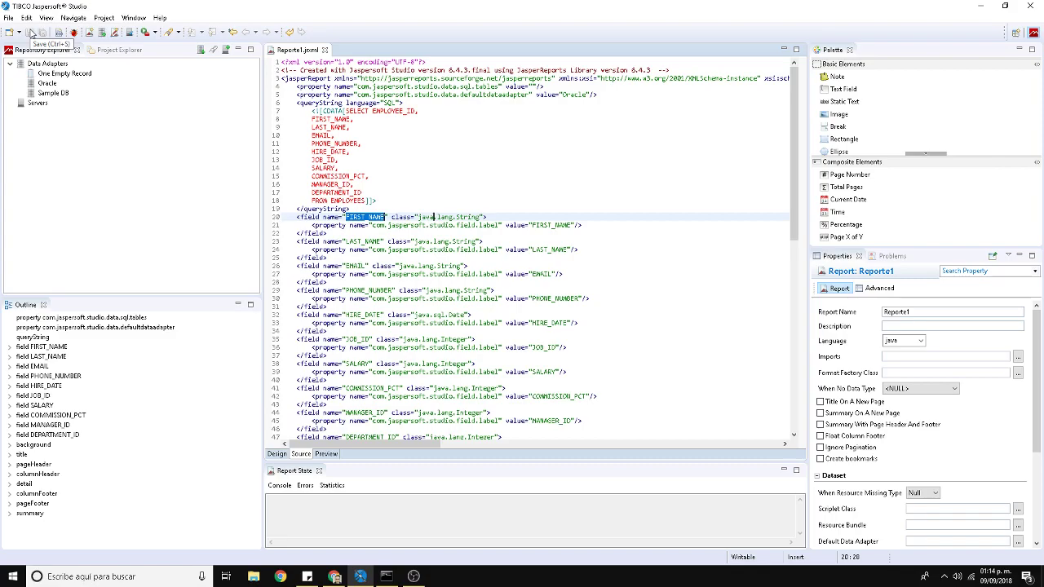
{"action": "left_click", "coordinate": [278, 454]}
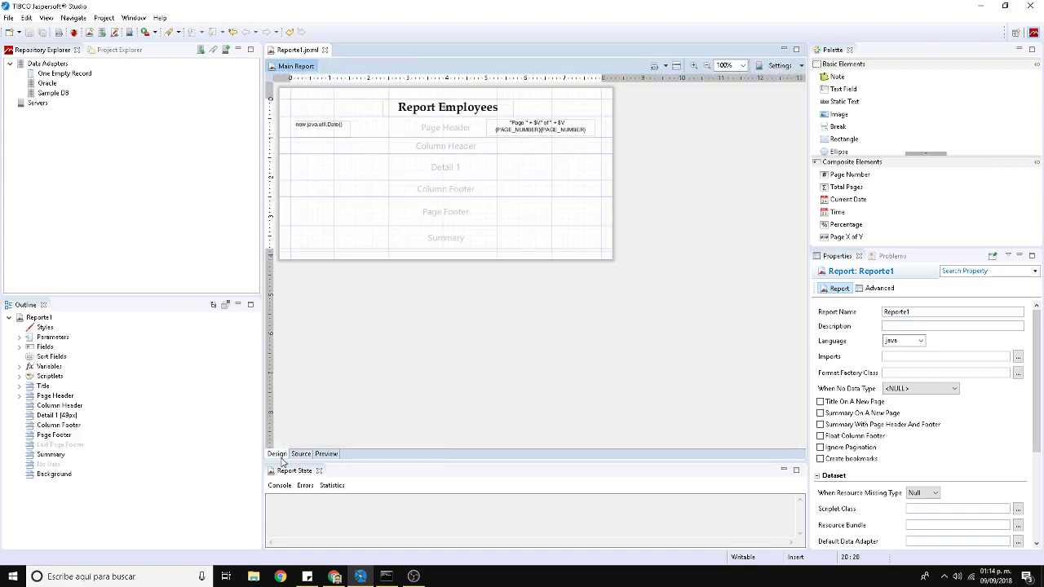
{"action": "left_click", "coordinate": [19, 346]}
{"action": "left_click", "coordinate": [65, 356]}
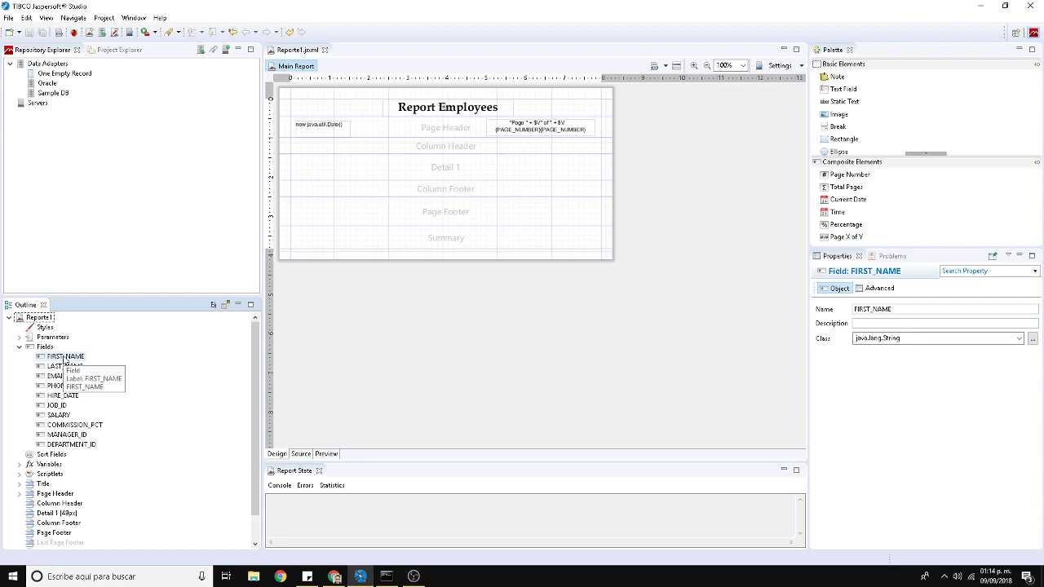
Step: Place the FIRST_NAME and LAST_NAME fields side by side in the Detail 1 band, with their headers aligned above in the Column Header band
{"action": "left_click_drag", "start_coordinate": [65, 362], "coordinate": [315, 190]}
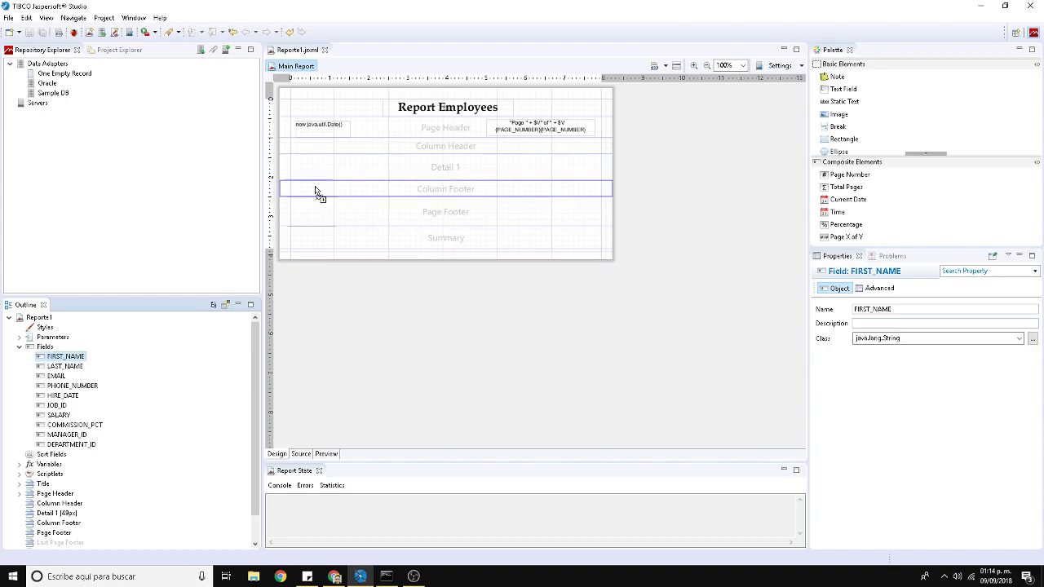
{"action": "left_click_drag", "start_coordinate": [315, 190], "coordinate": [308, 168]}
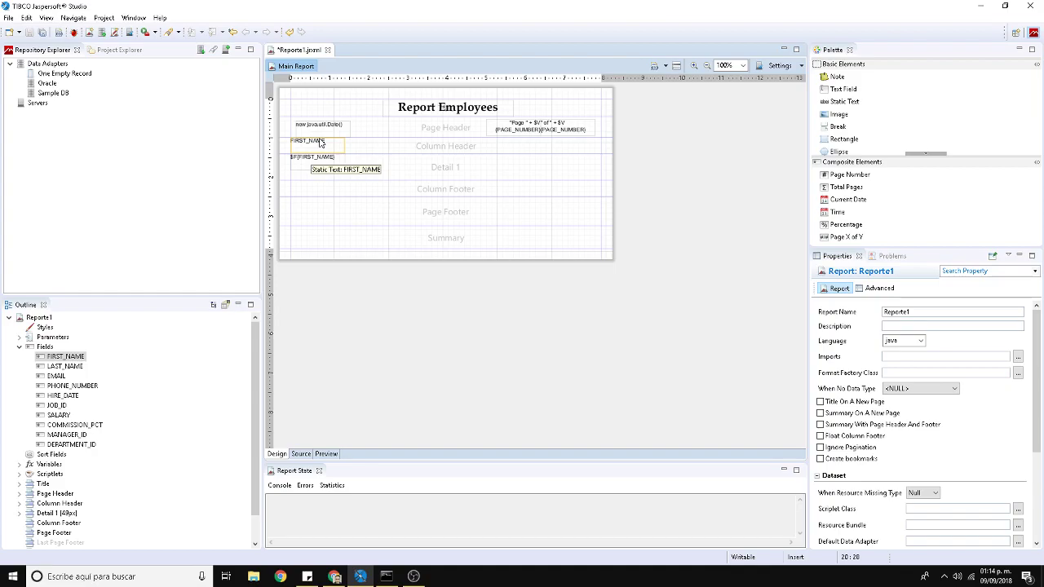
{"action": "left_click_drag", "start_coordinate": [65, 366], "coordinate": [352, 168]}
{"action": "left_click_drag", "start_coordinate": [401, 142], "coordinate": [359, 149]}
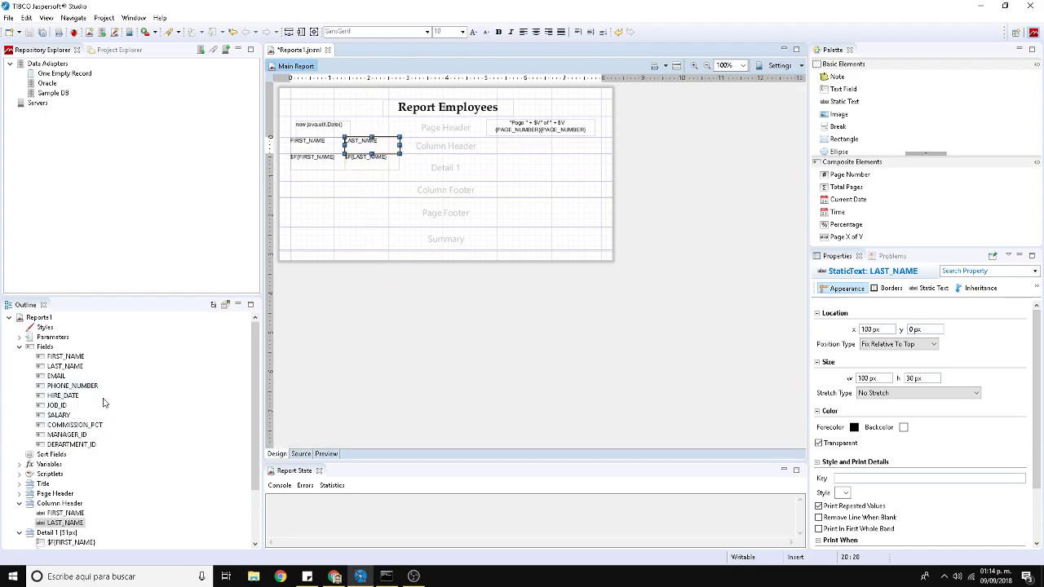
Step: Add the EMAIL and PHONE_NUMBER fields to the Detail 1 band beside LAST_NAME, with matching headers in the Column Header band
{"action": "left_click_drag", "start_coordinate": [55, 376], "coordinate": [429, 152]}
{"action": "left_click_drag", "start_coordinate": [466, 186], "coordinate": [431, 165]}
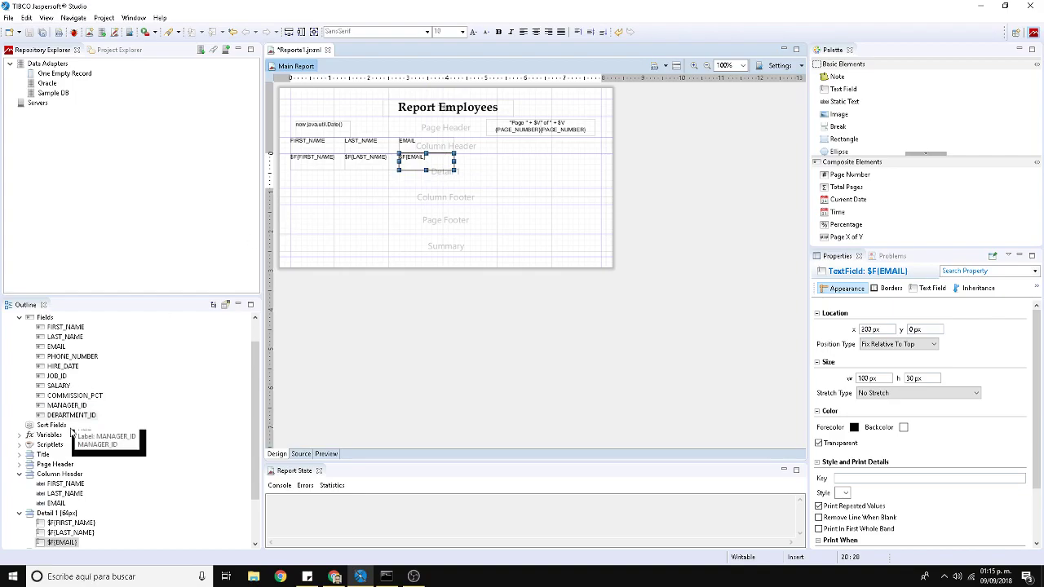
{"action": "scroll", "coordinate": [81, 481], "scroll_direction": "up", "scroll_amount": 1}
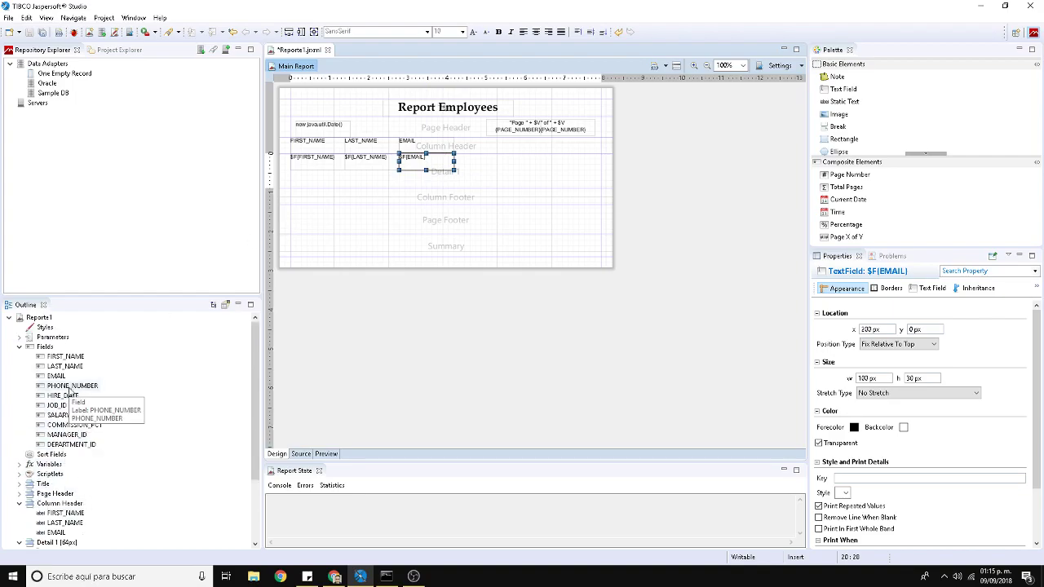
{"action": "left_click_drag", "start_coordinate": [72, 390], "coordinate": [466, 159]}
{"action": "left_click", "coordinate": [455, 192]}
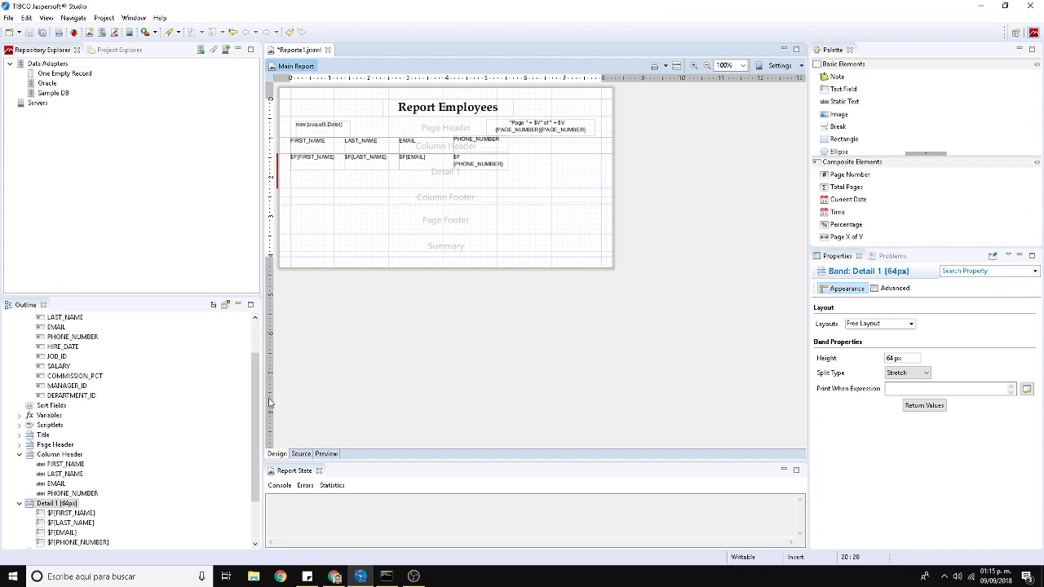
Step: Add the JOB_ID field to the Summary band with the Sum calculation and place it near the band's right end
{"action": "scroll", "coordinate": [35, 513], "scroll_direction": "down", "scroll_amount": 2}
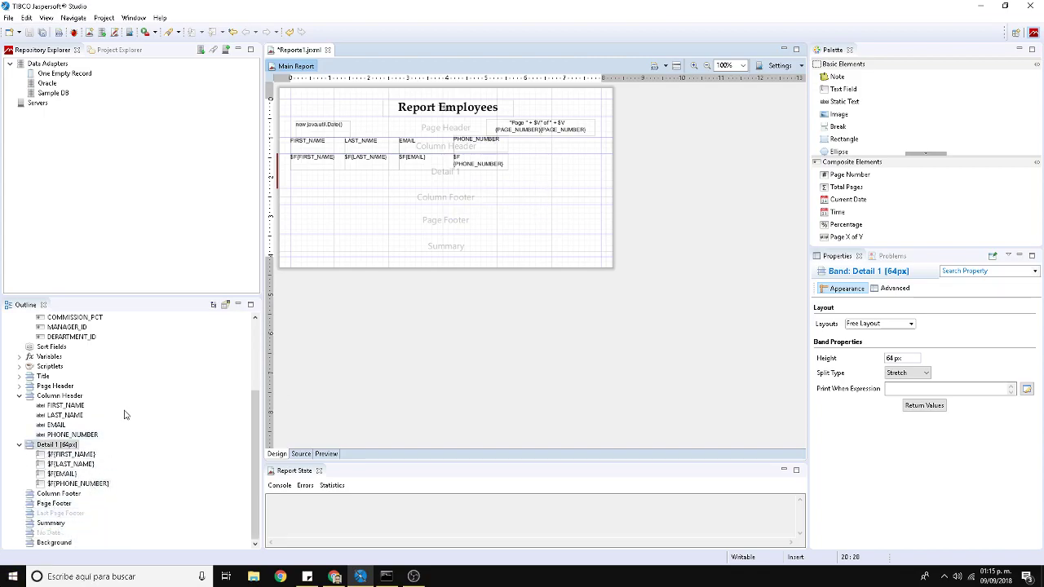
{"action": "scroll", "coordinate": [124, 416], "scroll_direction": "up", "scroll_amount": 4}
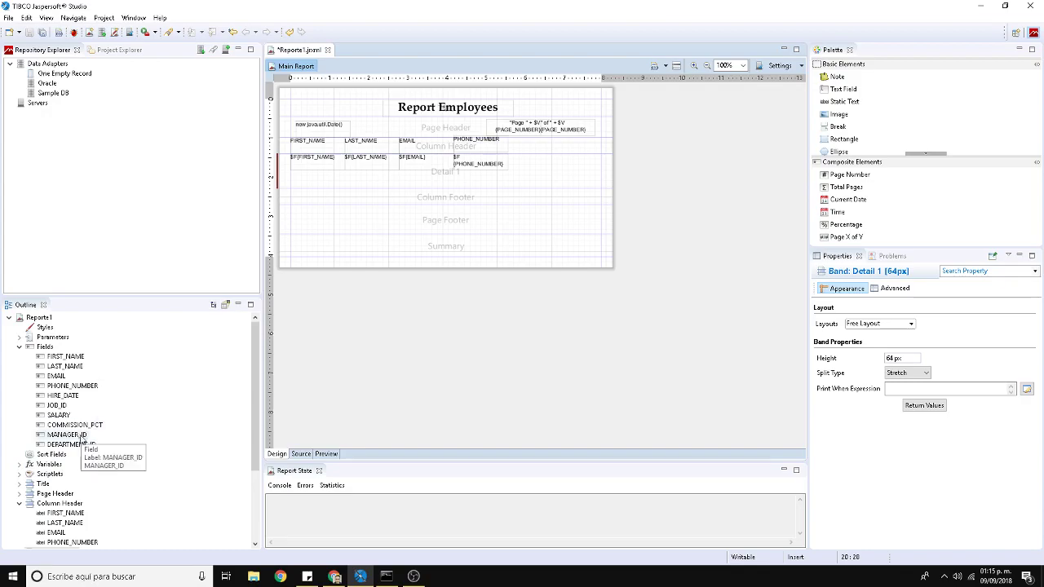
{"action": "left_click_drag", "start_coordinate": [54, 406], "coordinate": [560, 246]}
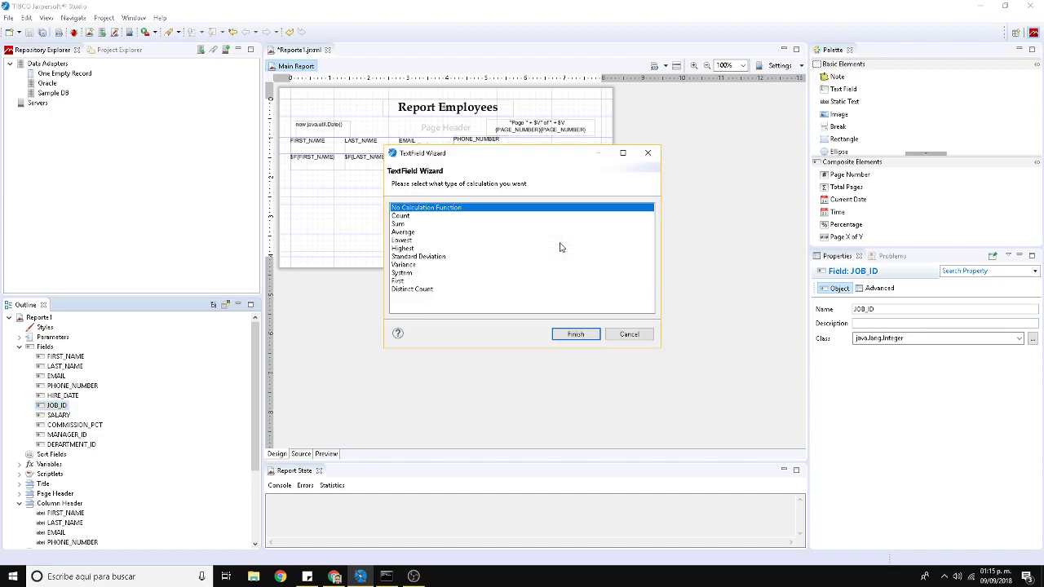
{"action": "left_click", "coordinate": [401, 224]}
{"action": "left_click", "coordinate": [579, 335]}
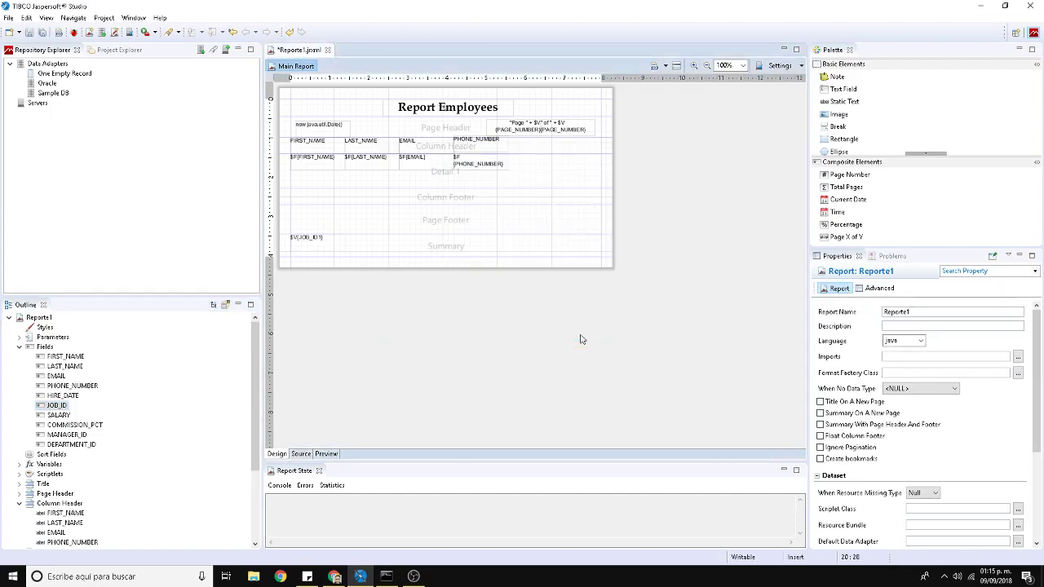
{"action": "left_click_drag", "start_coordinate": [310, 249], "coordinate": [563, 248]}
{"action": "left_click", "coordinate": [513, 247]}
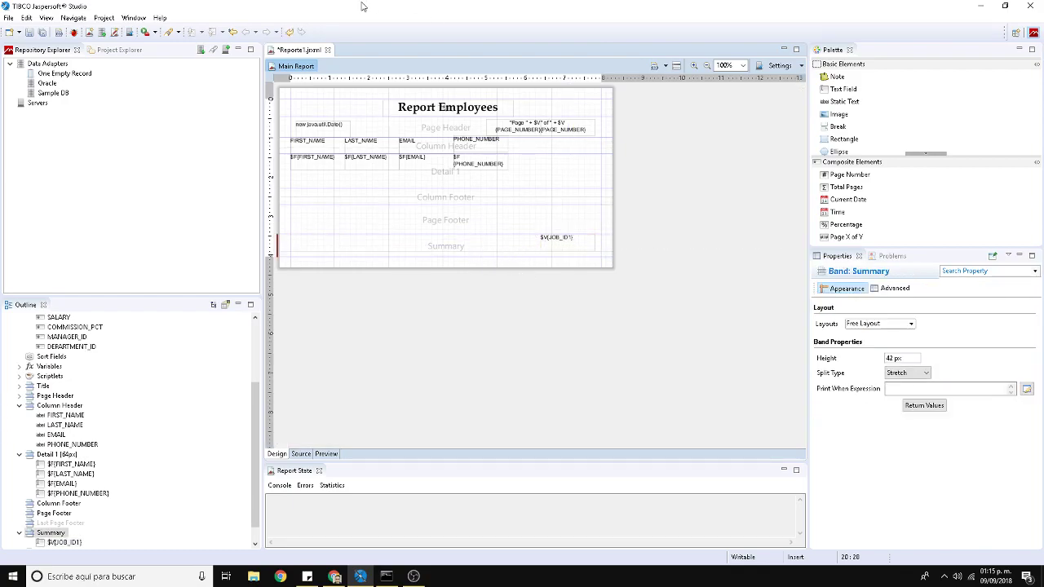
Step: Add a static text reading "Total:" to the Summary band, before the JOB_ID sum
{"action": "left_click_drag", "start_coordinate": [842, 106], "coordinate": [575, 256]}
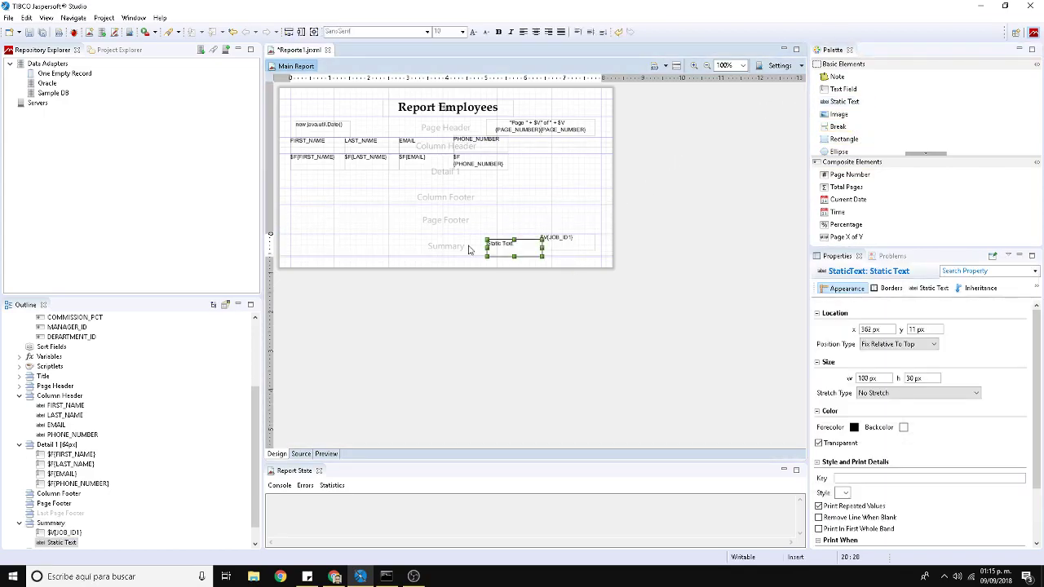
{"action": "left_click_drag", "start_coordinate": [503, 251], "coordinate": [491, 249]}
{"action": "double_click", "coordinate": [495, 245]}
{"action": "type", "text": "Jo"}
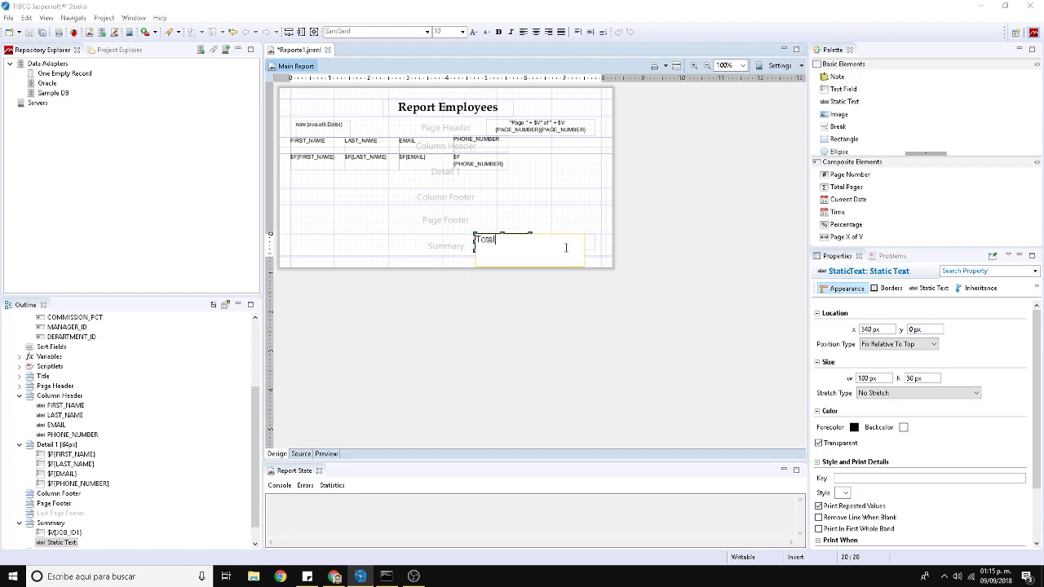
{"action": "type", "text": ":"}
{"action": "left_click", "coordinate": [587, 307]}
Step: Narrow the "Total:" text so it sits directly beside the JOB_ID sum, and reduce the Summary band's height
{"action": "left_click", "coordinate": [522, 263]}
{"action": "left_click", "coordinate": [511, 247]}
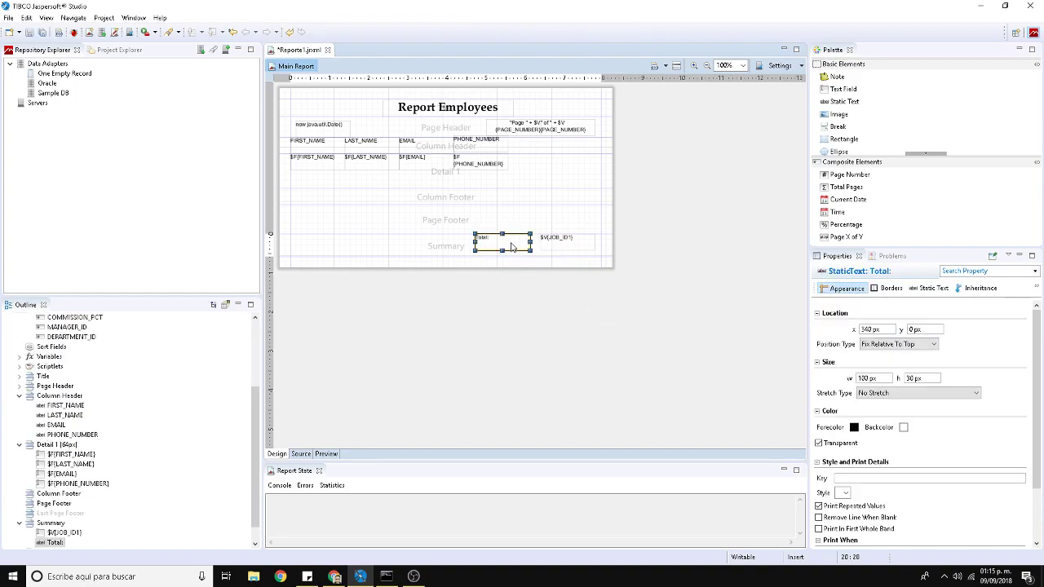
{"action": "mouse_move", "coordinate": [528, 244]}
{"action": "left_mouse_down"}
{"action": "mouse_move", "coordinate": [499, 244]}
{"action": "mouse_move", "coordinate": [530, 242]}
{"action": "left_mouse_up"}
{"action": "left_click", "coordinate": [473, 252]}
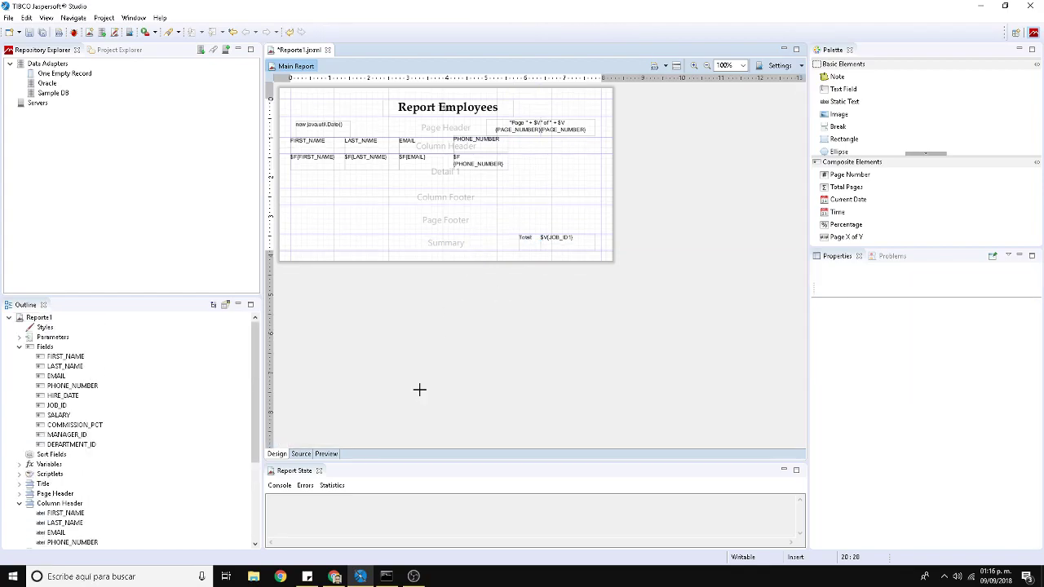
Step: Delete the Column Footer and Page Footer bands from the report
{"action": "right_click", "coordinate": [454, 193]}
{"action": "left_click", "coordinate": [493, 233]}
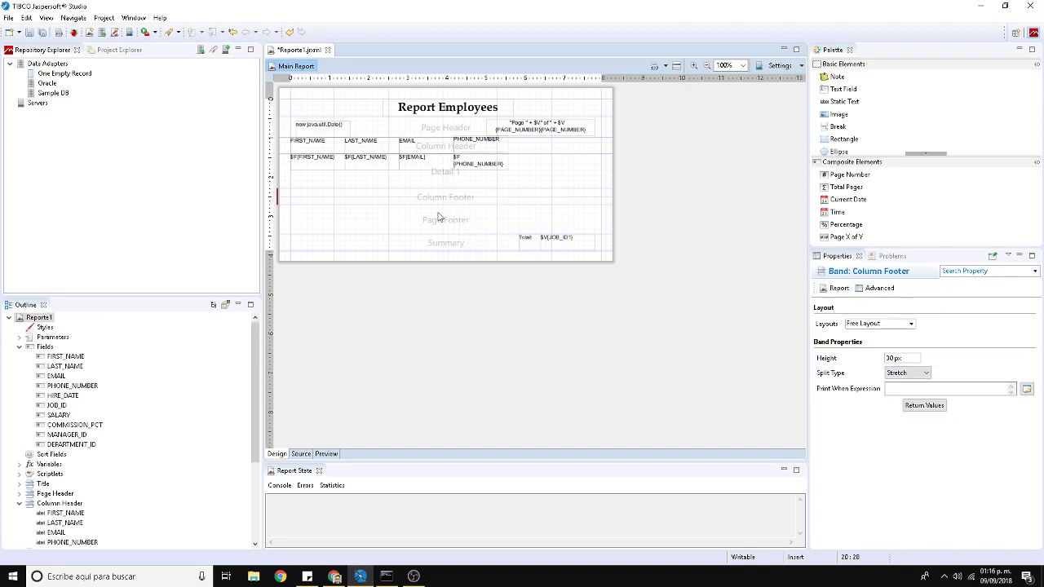
{"action": "right_click", "coordinate": [435, 209]}
{"action": "left_click", "coordinate": [470, 241]}
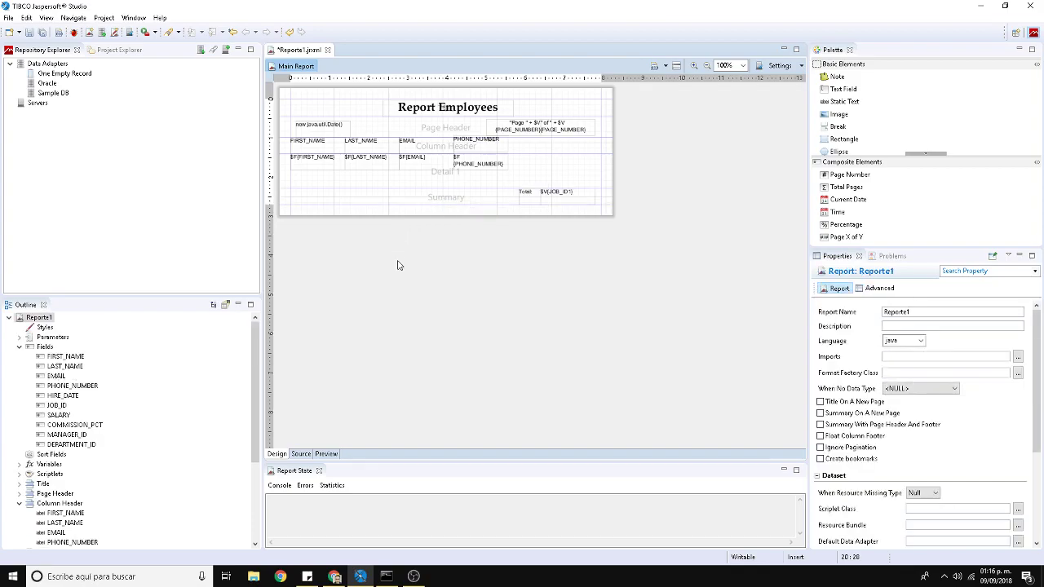
Step: Set the height of the four column header texts to 13 px and shrink the Column Header band to fit them
{"action": "left_click", "coordinate": [310, 145]}
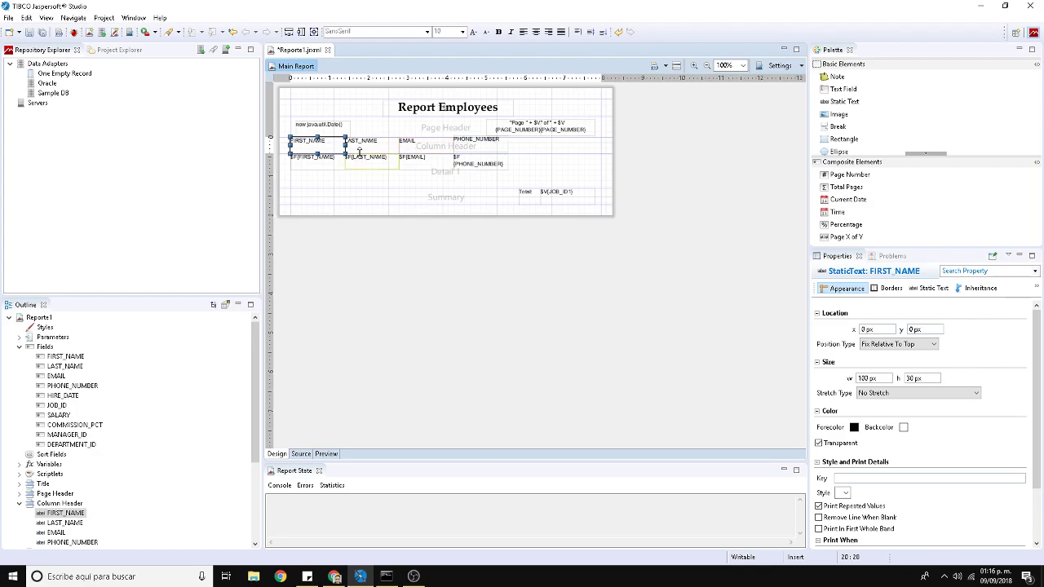
{"action": "left_click", "coordinate": [375, 145], "text": "shift"}
{"action": "left_click", "coordinate": [426, 145], "text": "shift"}
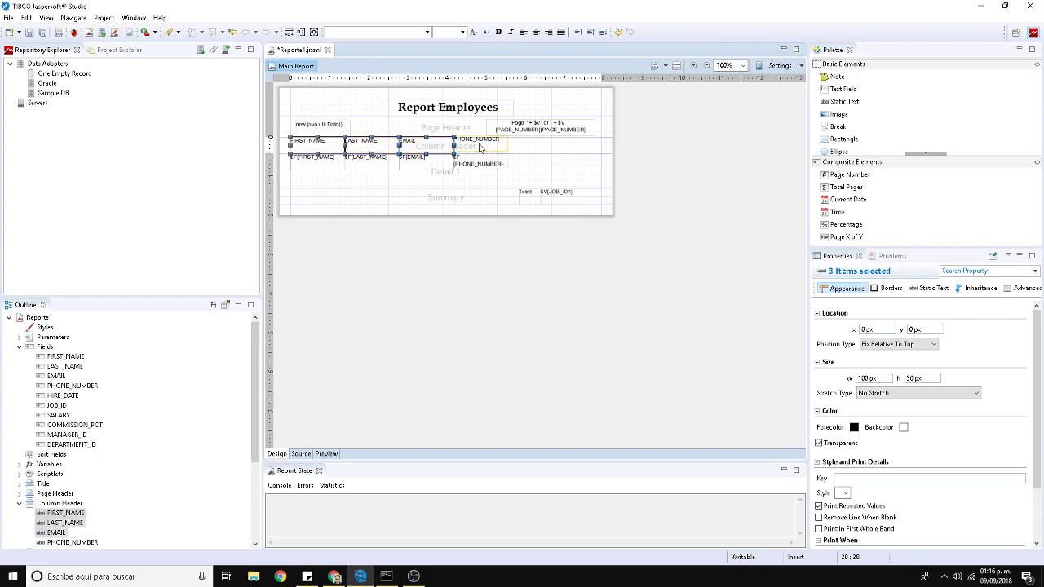
{"action": "left_click", "coordinate": [481, 147], "text": "shift"}
{"action": "left_click_drag", "start_coordinate": [481, 151], "coordinate": [480, 146]}
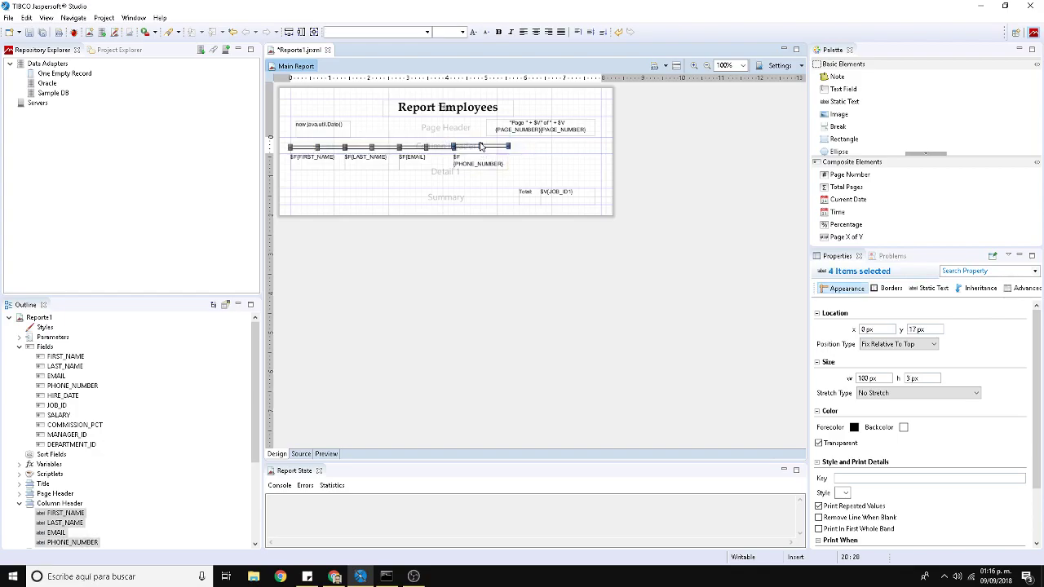
{"action": "key", "text": "ctrl+z"}
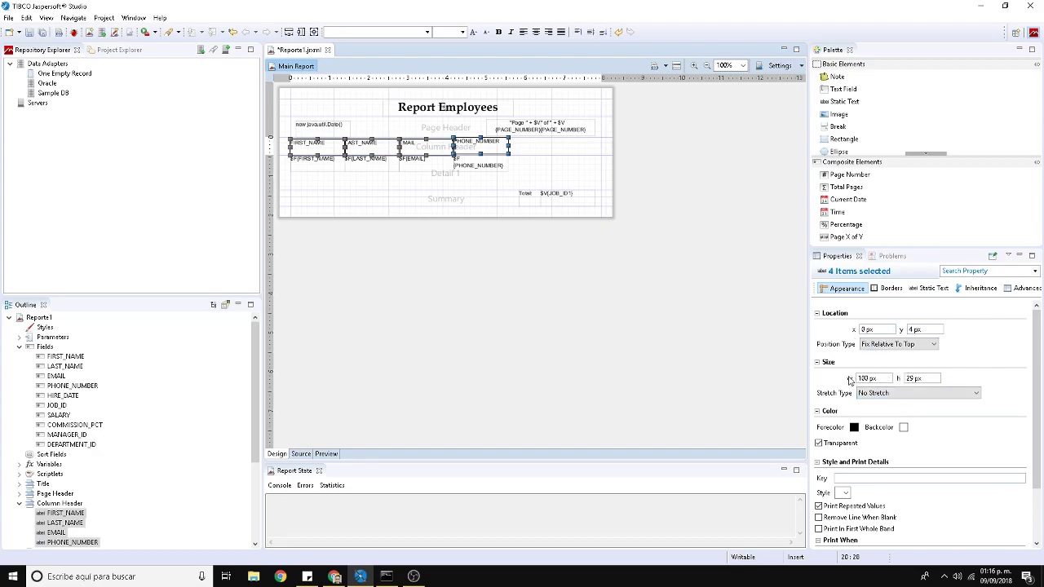
{"action": "double_click", "coordinate": [914, 377]}
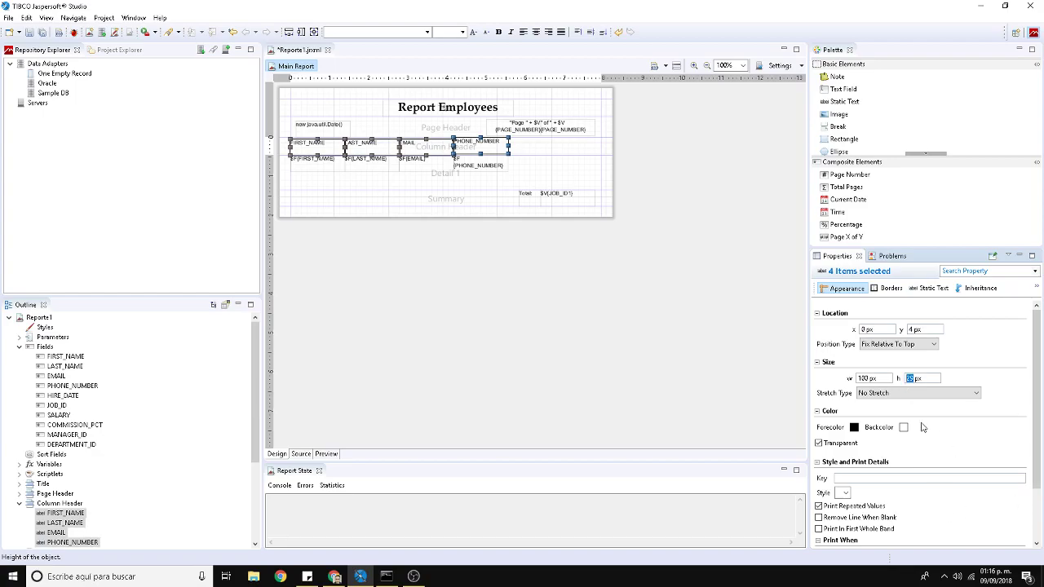
{"action": "type", "text": "13"}
{"action": "left_click", "coordinate": [630, 344]}
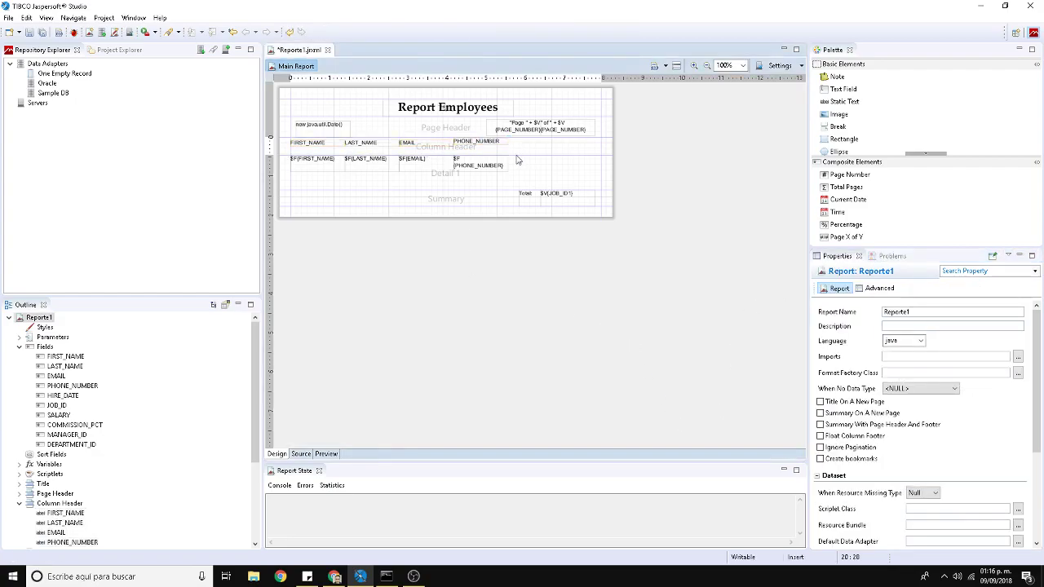
{"action": "left_click", "coordinate": [435, 145]}
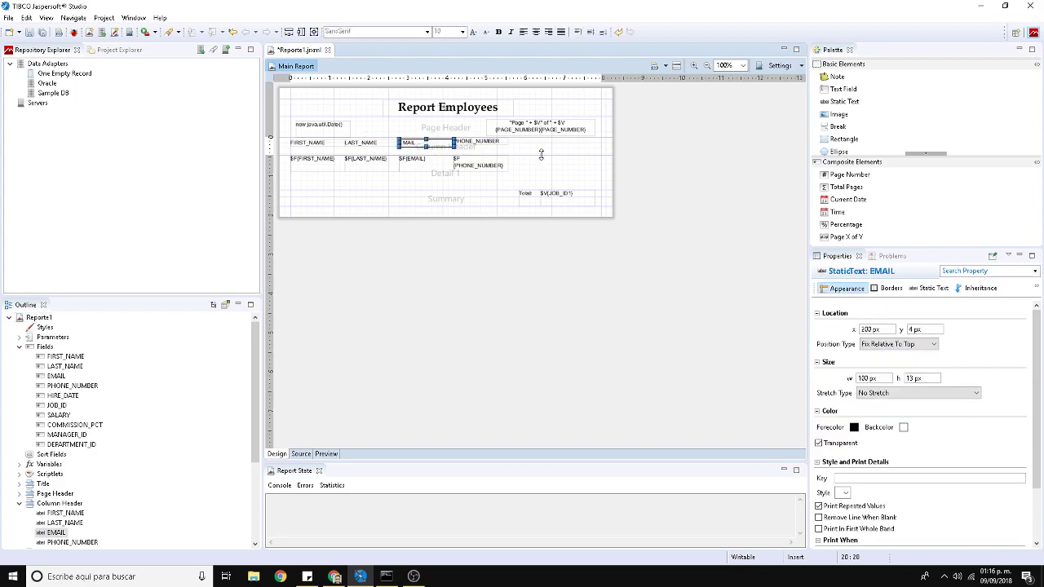
{"action": "left_click", "coordinate": [400, 280]}
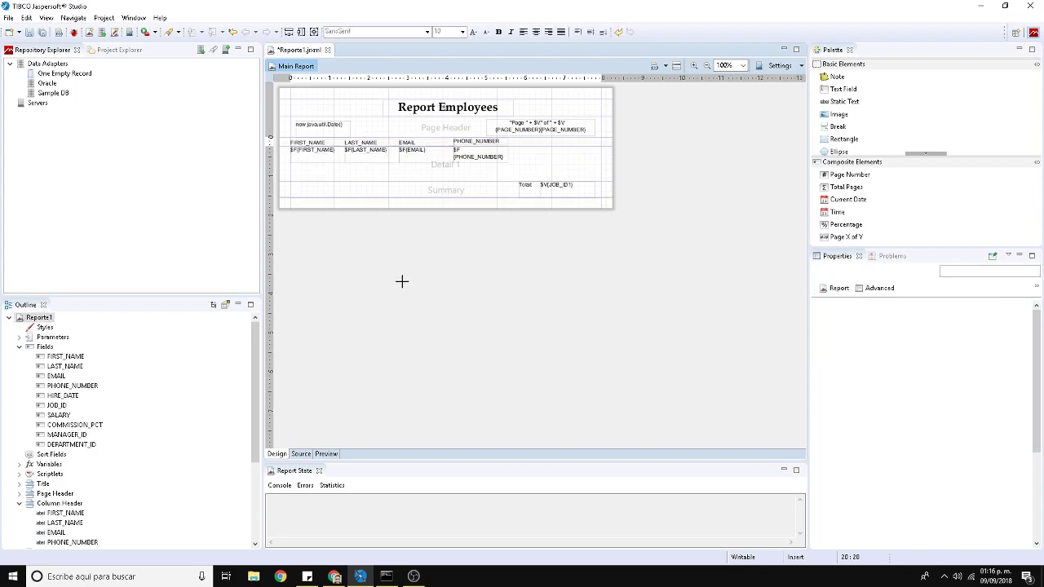
Step: Move the FIRST_NAME header text up to y 1 px within the Column Header band
{"action": "left_click", "coordinate": [315, 149]}
{"action": "key", "text": "Up"}
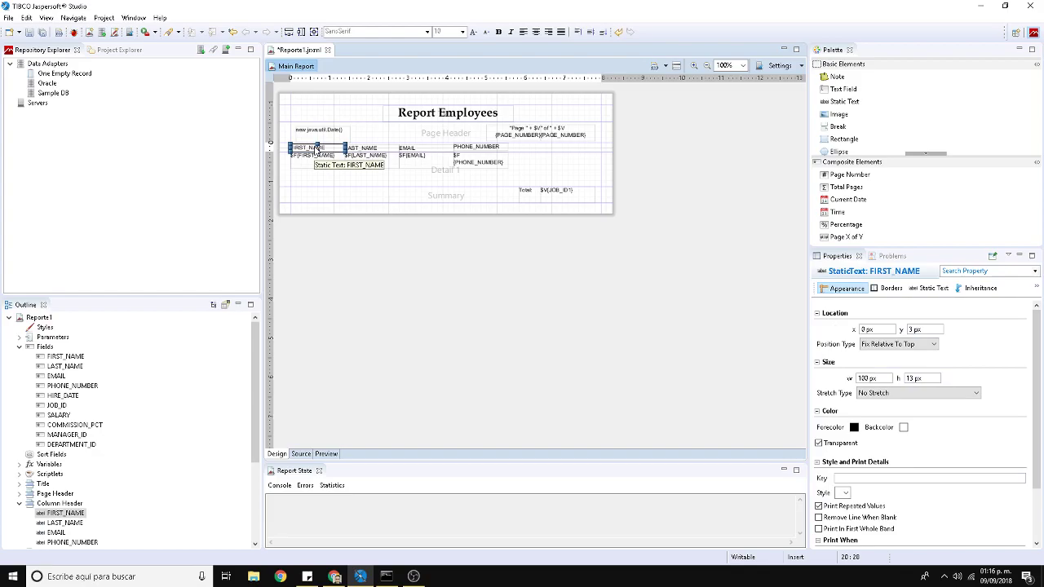
{"action": "left_click", "coordinate": [695, 67]}
{"action": "left_click", "coordinate": [696, 66]}
{"action": "left_click", "coordinate": [695, 67]}
{"action": "left_click", "coordinate": [695, 67]}
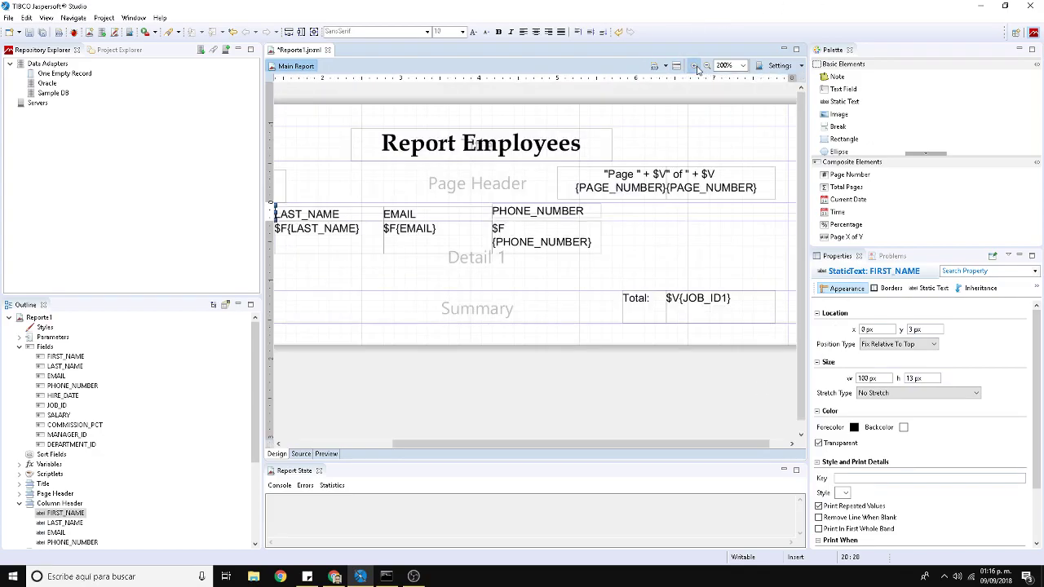
{"action": "left_click", "coordinate": [696, 67]}
{"action": "left_click_drag", "start_coordinate": [467, 444], "coordinate": [297, 444]}
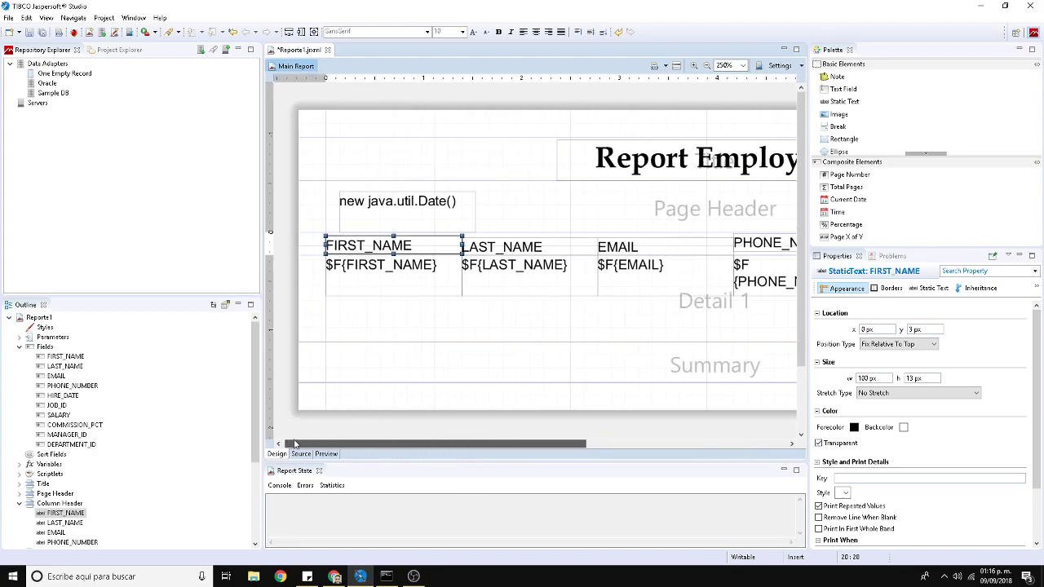
{"action": "key", "text": "Up"}
{"action": "key", "text": "Up"}
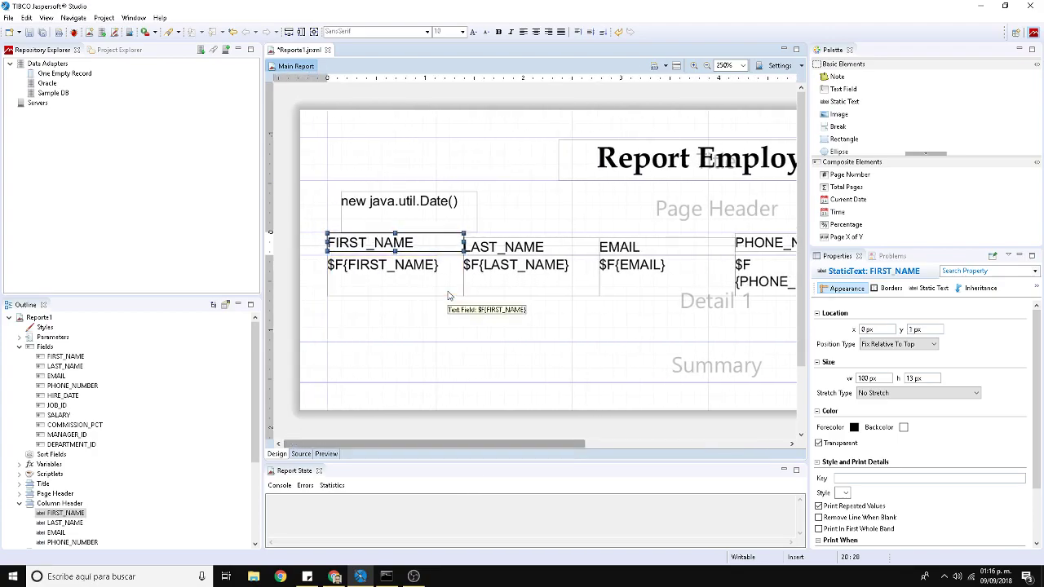
Step: Move the LAST_NAME and EMAIL header texts up to y 1 px within the Column Header band
{"action": "left_click", "coordinate": [490, 249]}
{"action": "key", "text": "Up"}
{"action": "key", "text": "Up"}
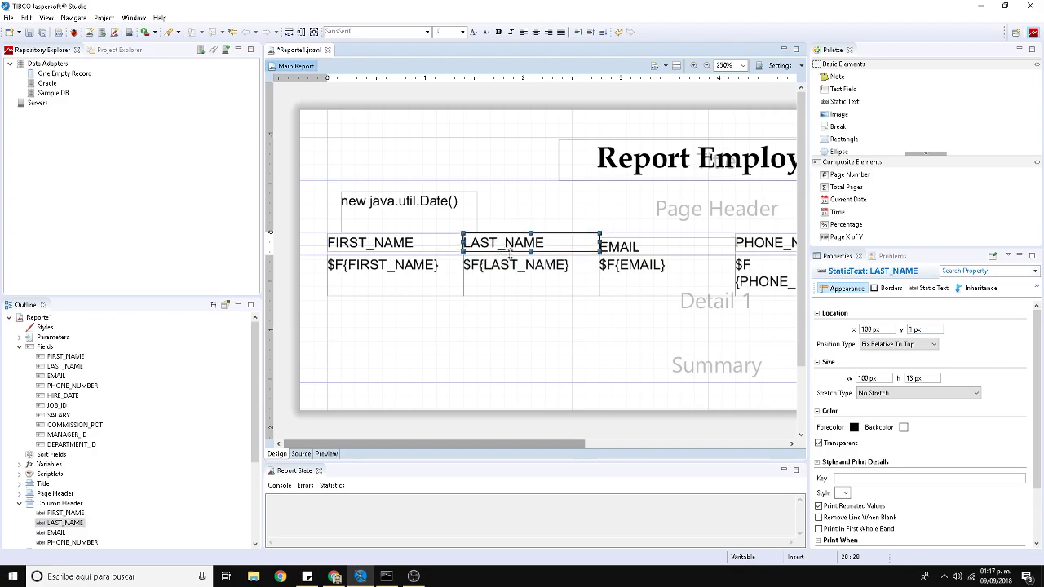
{"action": "left_click", "coordinate": [618, 253]}
{"action": "key", "text": "Up"}
{"action": "key", "text": "Up"}
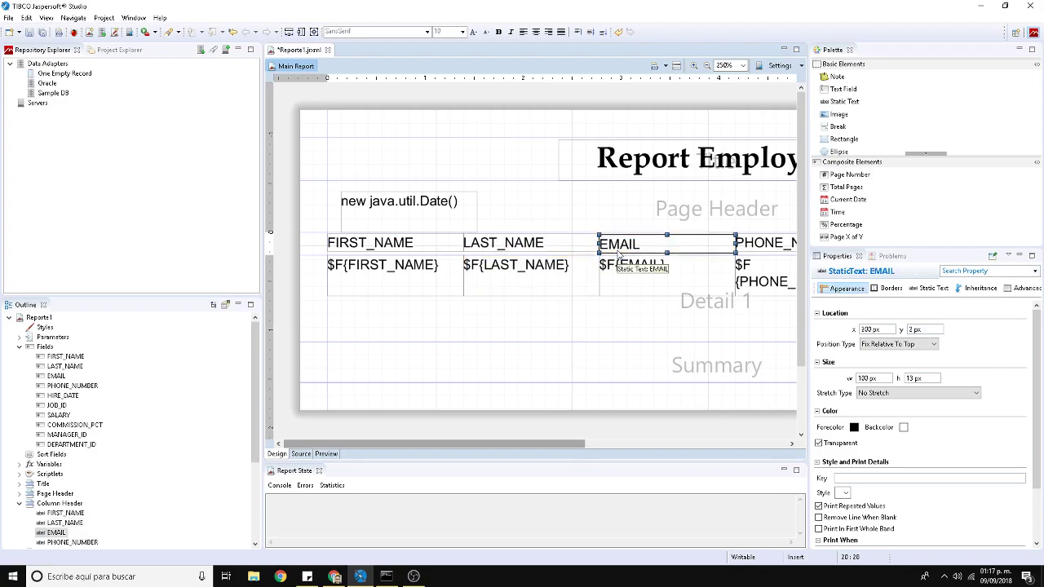
Step: Move the PHONE_NUMBER, EMAIL, LAST_NAME and FIRST_NAME header texts up to y 0 px and shrink the Column Header band to fit them
{"action": "left_click_drag", "start_coordinate": [417, 449], "coordinate": [494, 449]}
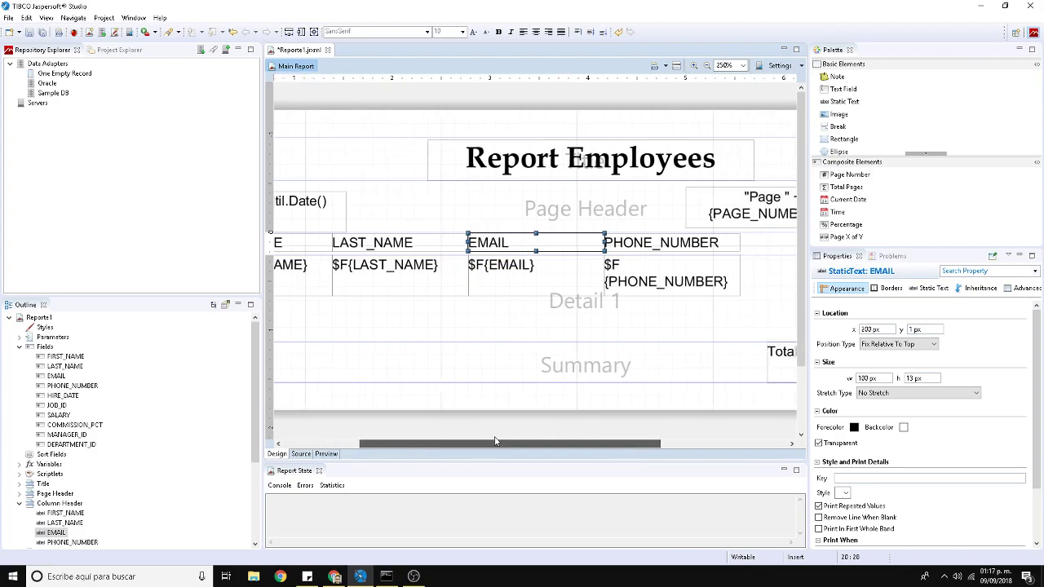
{"action": "left_click", "coordinate": [657, 243]}
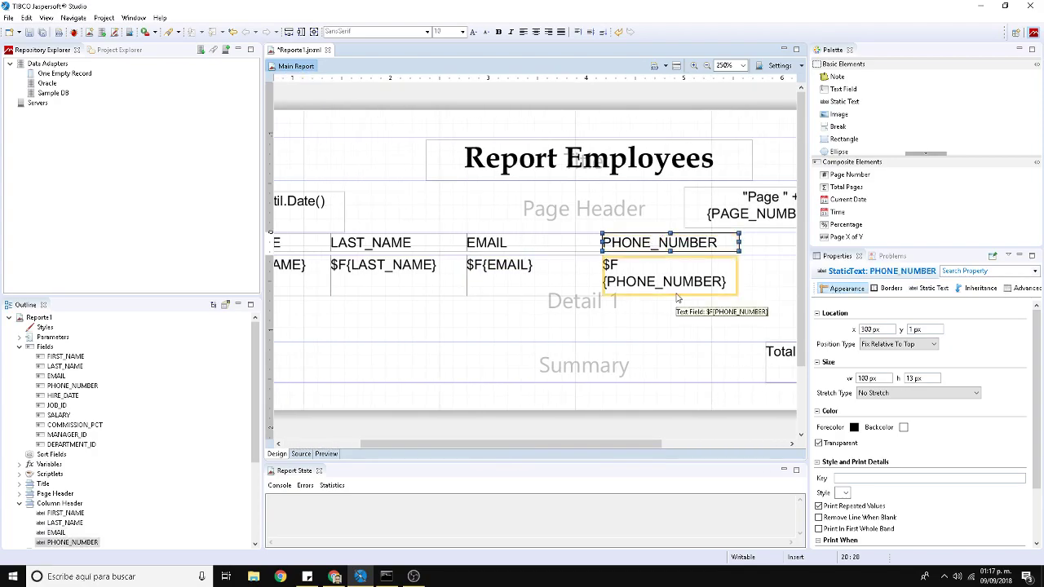
{"action": "key", "text": "Up"}
{"action": "left_click", "coordinate": [571, 246]}
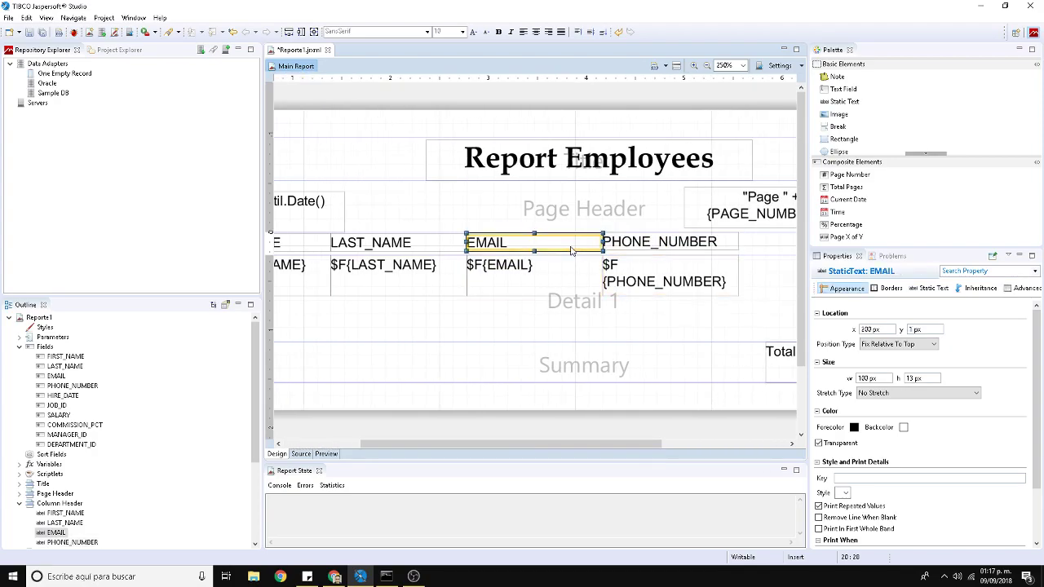
{"action": "left_click", "coordinate": [428, 241]}
{"action": "key", "text": "Up"}
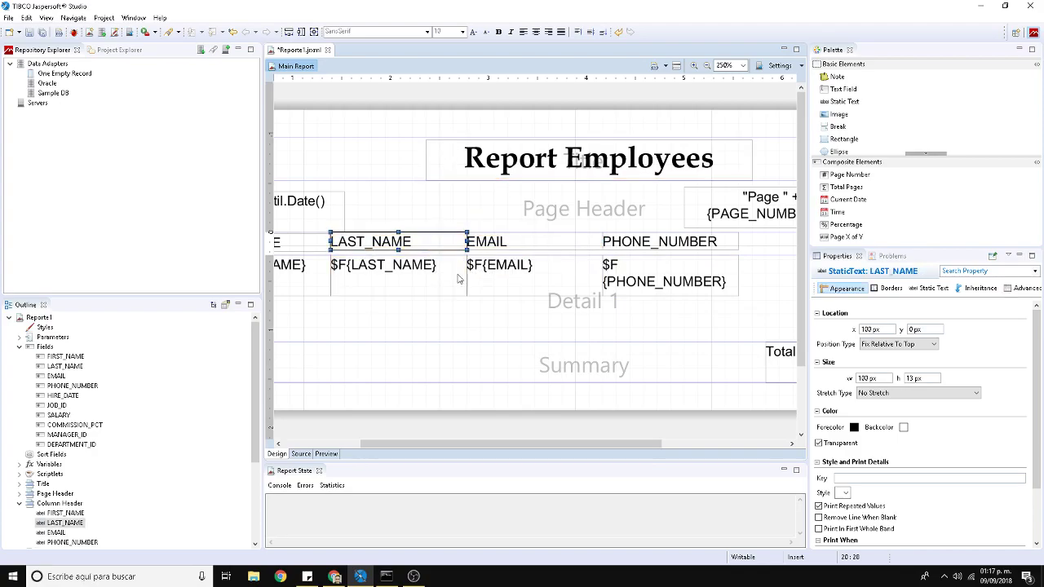
{"action": "left_click_drag", "start_coordinate": [402, 449], "coordinate": [335, 448]}
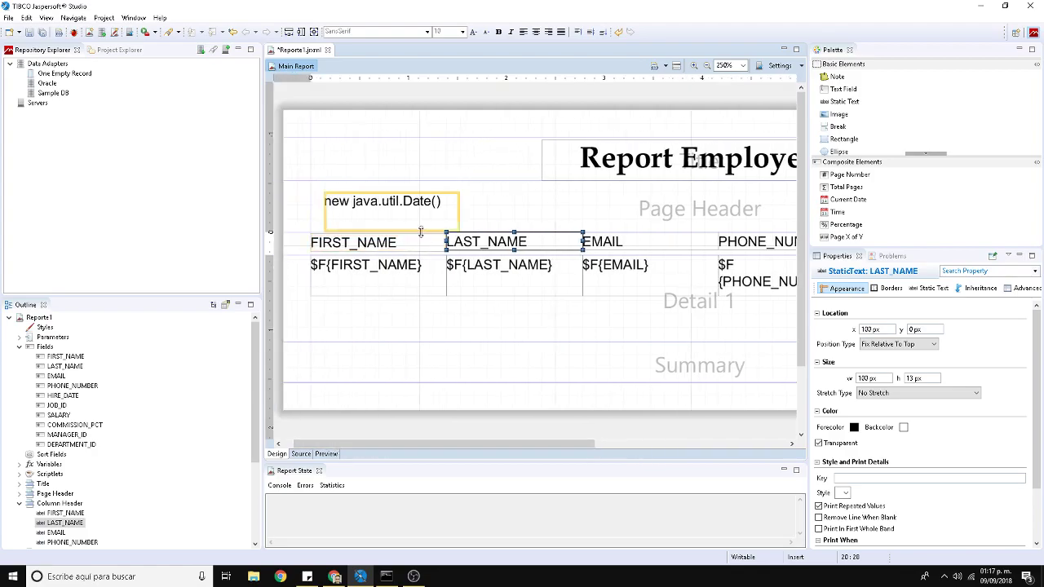
{"action": "left_click", "coordinate": [415, 244]}
{"action": "key", "text": "Up"}
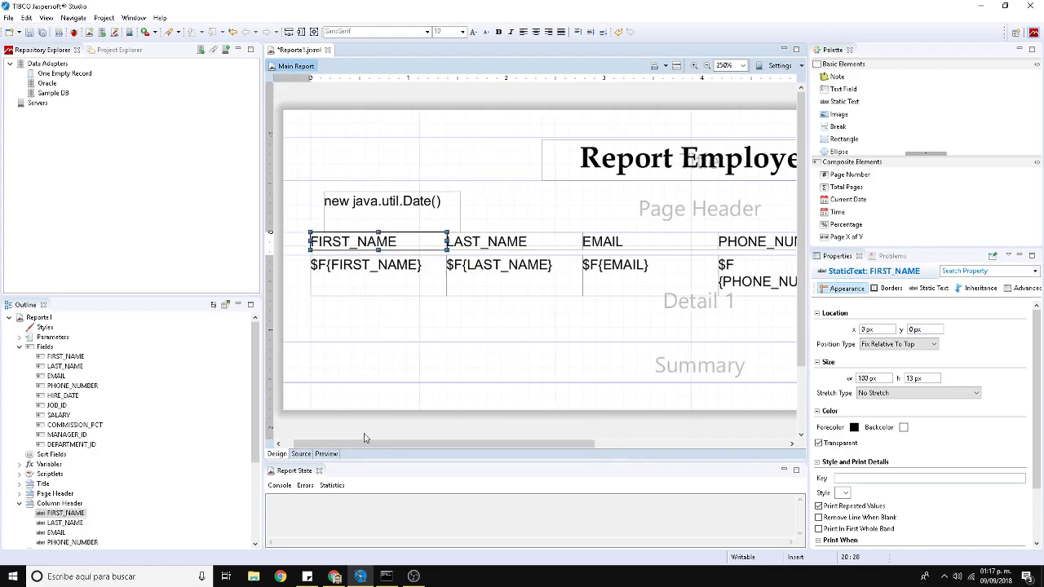
{"action": "left_click", "coordinate": [420, 431]}
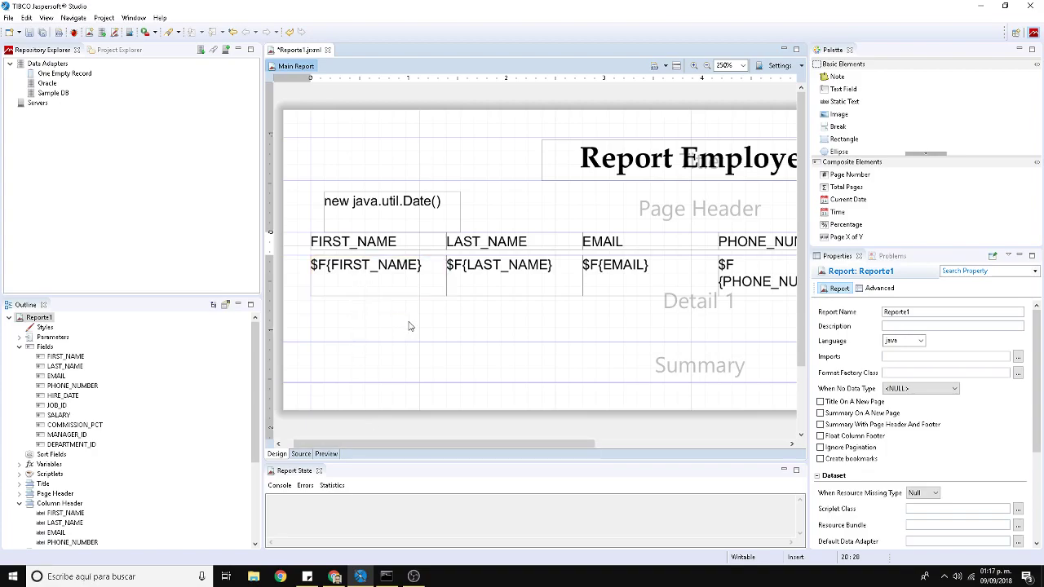
{"action": "left_click_drag", "start_coordinate": [301, 255], "coordinate": [302, 252]}
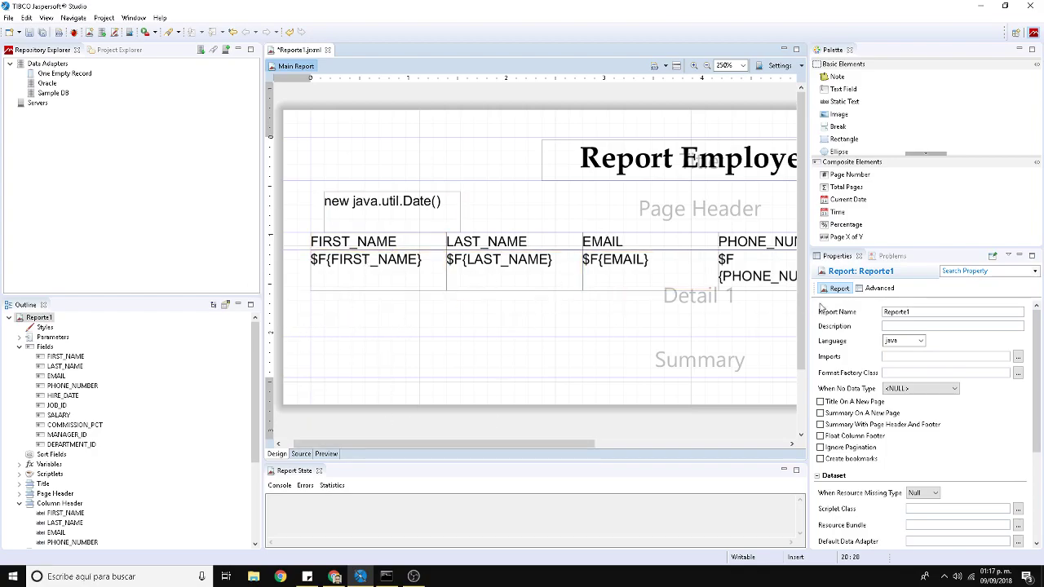
Step: Make the FIRST_NAME, LAST_NAME, EMAIL and PHONE_NUMBER column header texts bold
{"action": "left_click_drag", "start_coordinate": [306, 444], "coordinate": [292, 460]}
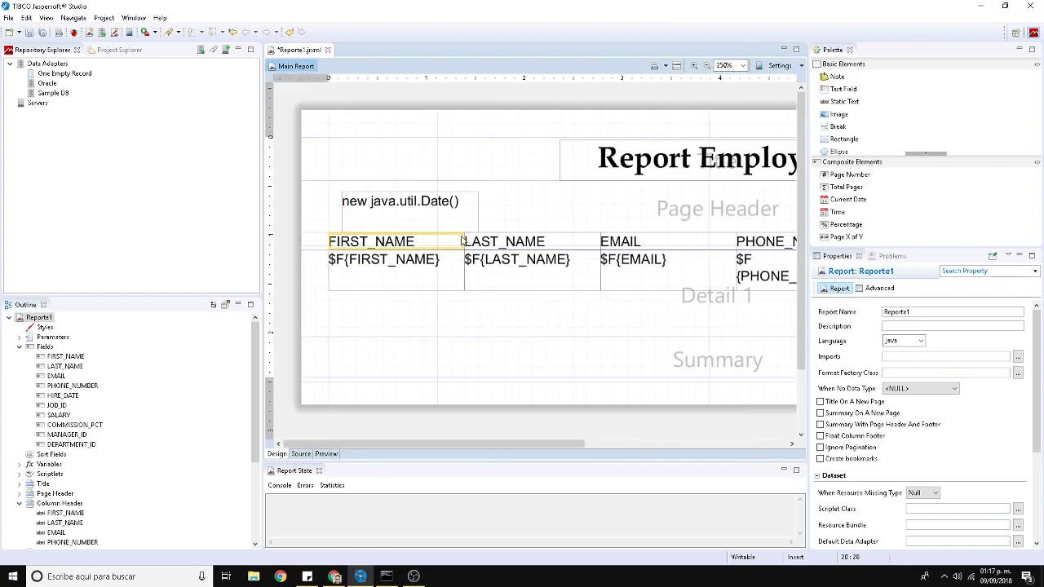
{"action": "left_click", "coordinate": [425, 244]}
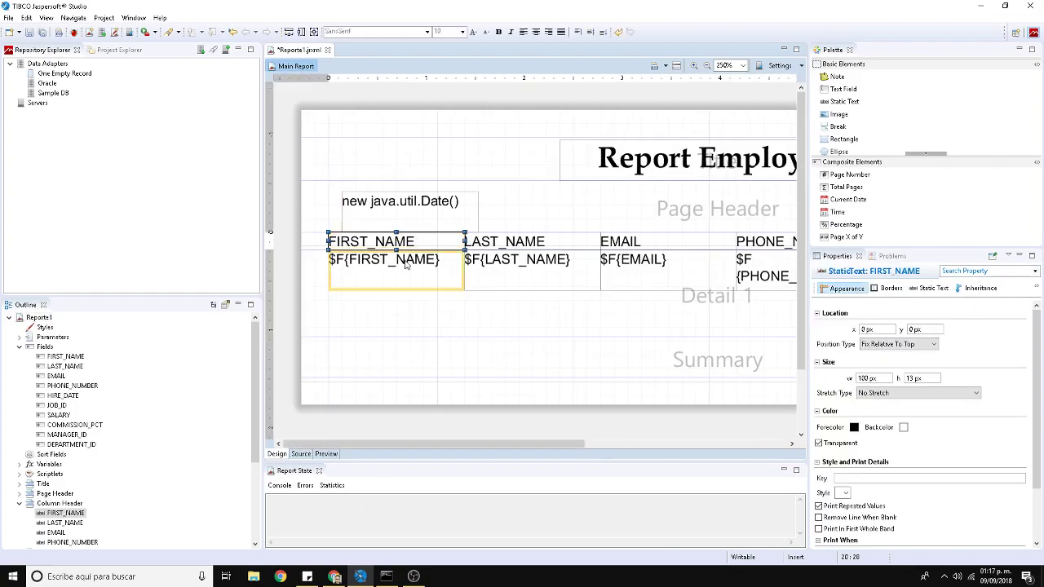
{"action": "left_click", "coordinate": [498, 31]}
{"action": "left_click", "coordinate": [505, 242]}
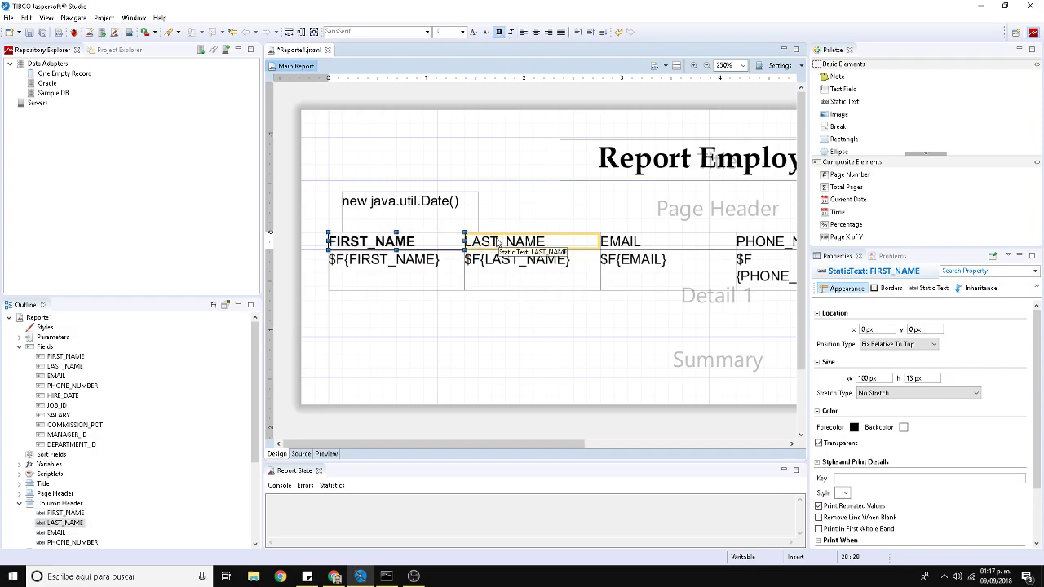
{"action": "left_click", "coordinate": [498, 32]}
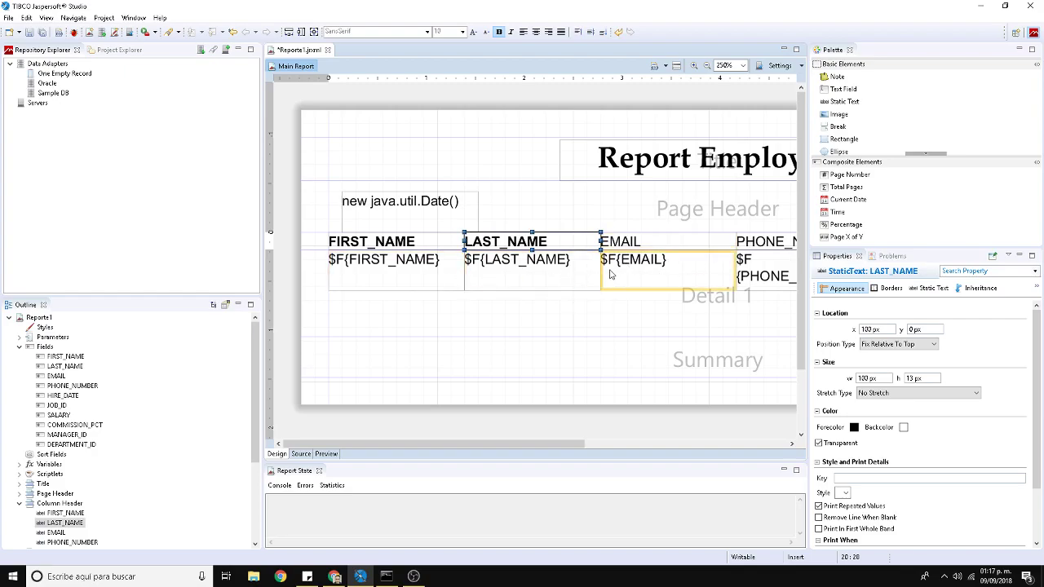
{"action": "left_click", "coordinate": [624, 242]}
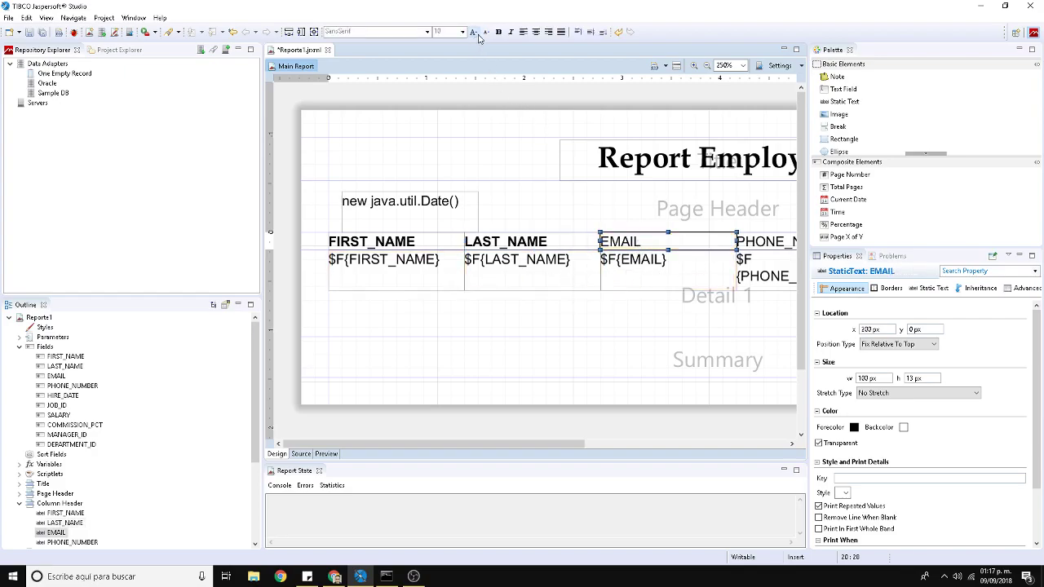
{"action": "left_click", "coordinate": [498, 33]}
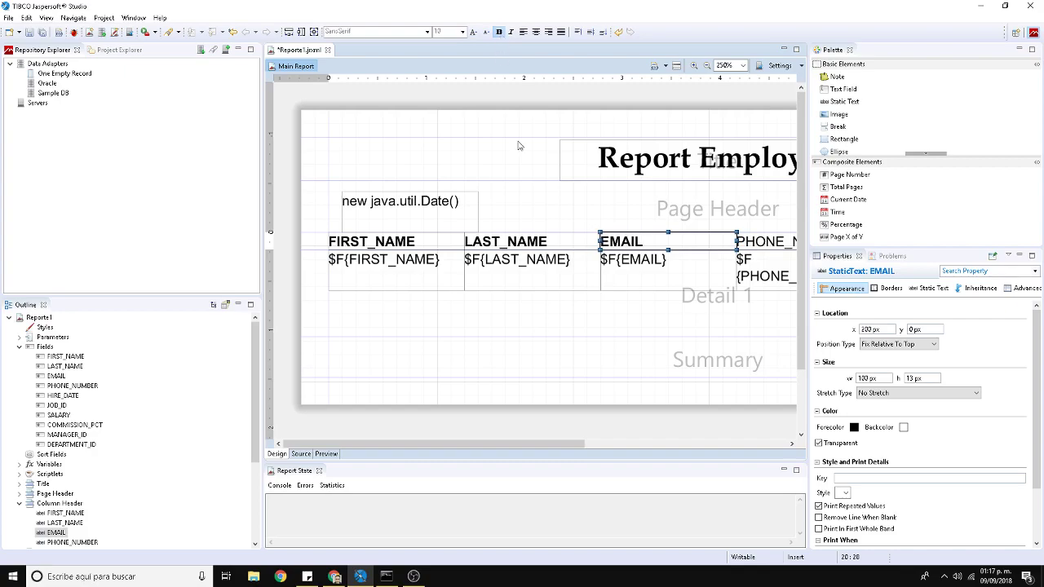
{"action": "left_click_drag", "start_coordinate": [539, 443], "coordinate": [677, 443]}
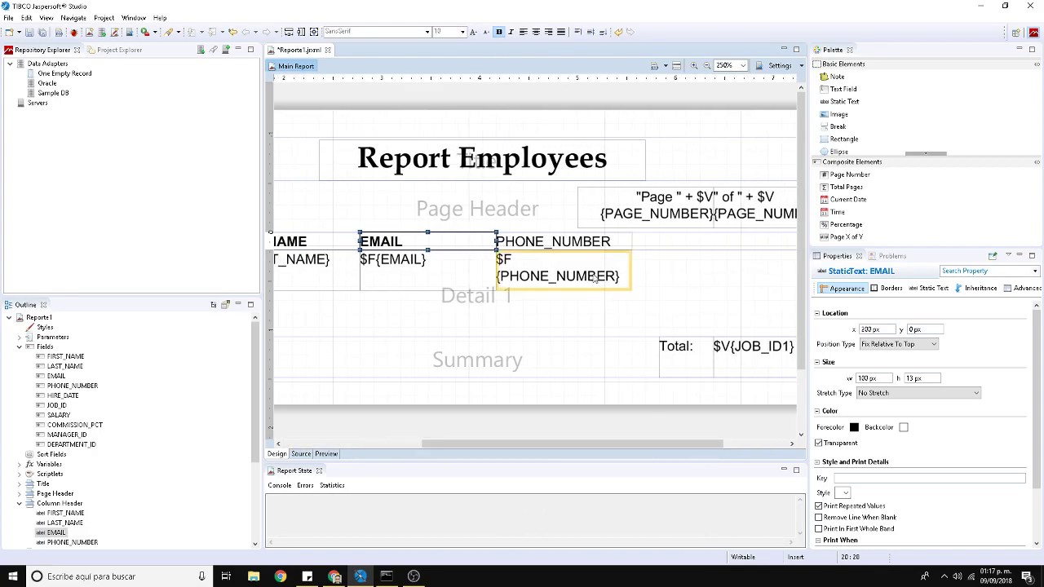
{"action": "left_click", "coordinate": [567, 243]}
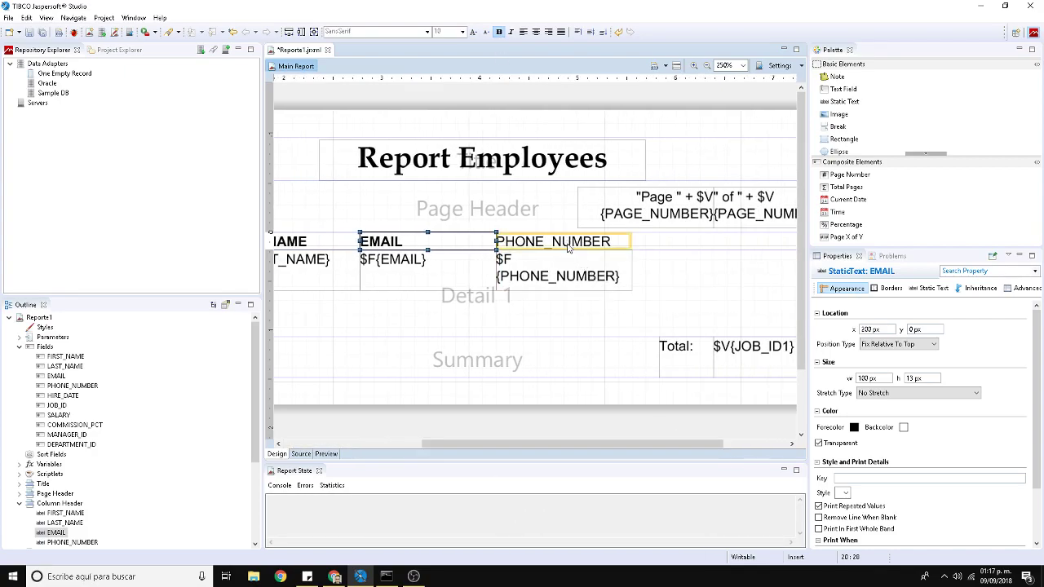
{"action": "left_click", "coordinate": [498, 33]}
Step: Preview the report with the Oracle data adapter, and check the JOB_ID field's properties and the Summary band's total text field in the design
{"action": "left_click_drag", "start_coordinate": [518, 444], "coordinate": [364, 436]}
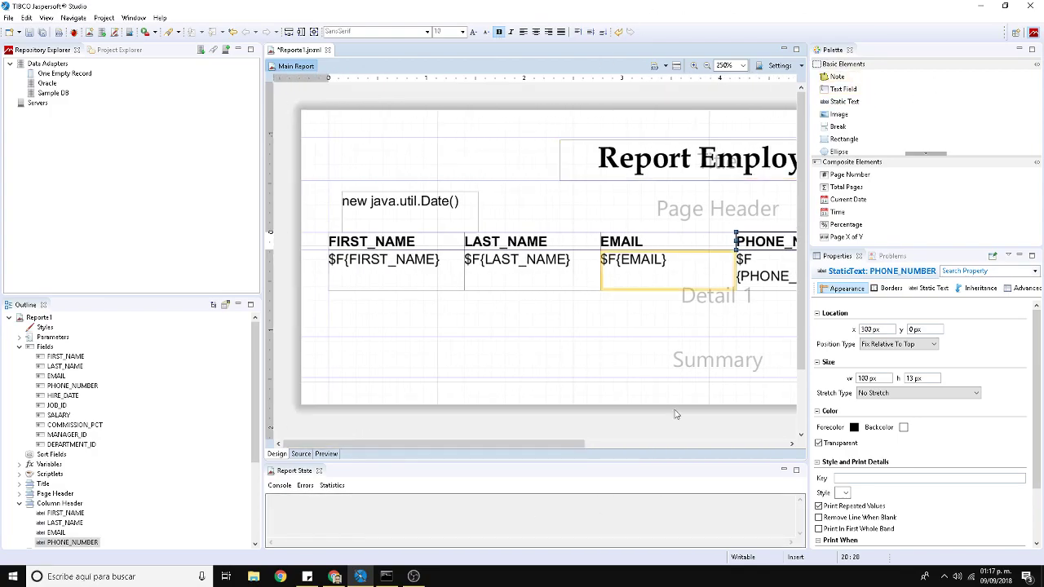
{"action": "left_click", "coordinate": [327, 455]}
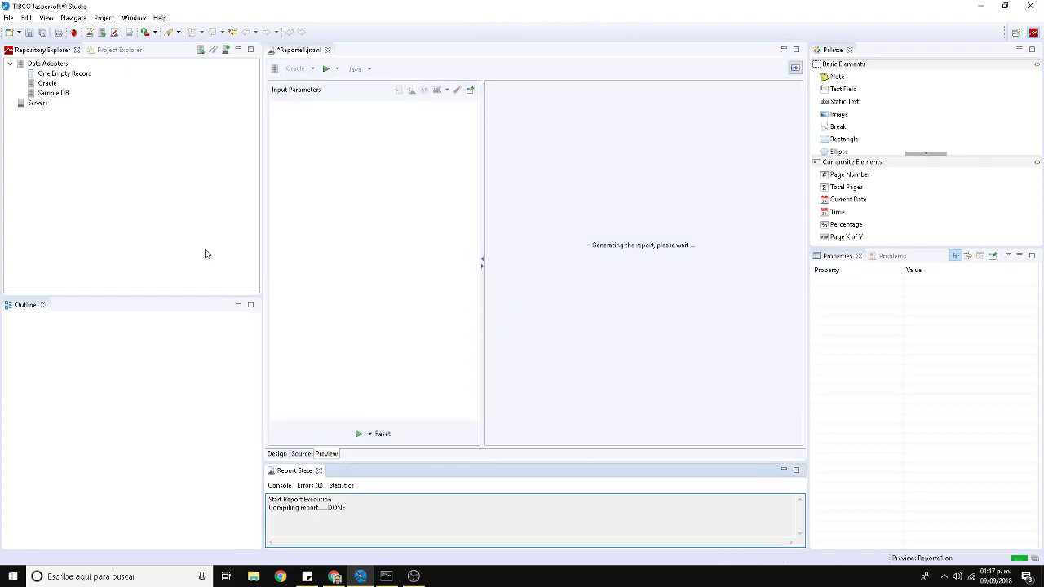
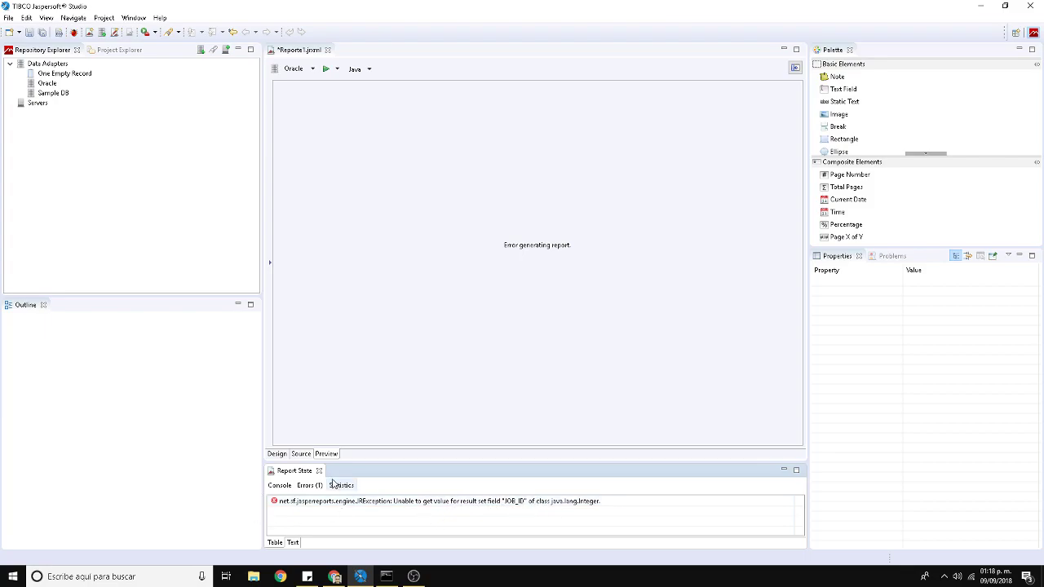
{"action": "left_click", "coordinate": [279, 456]}
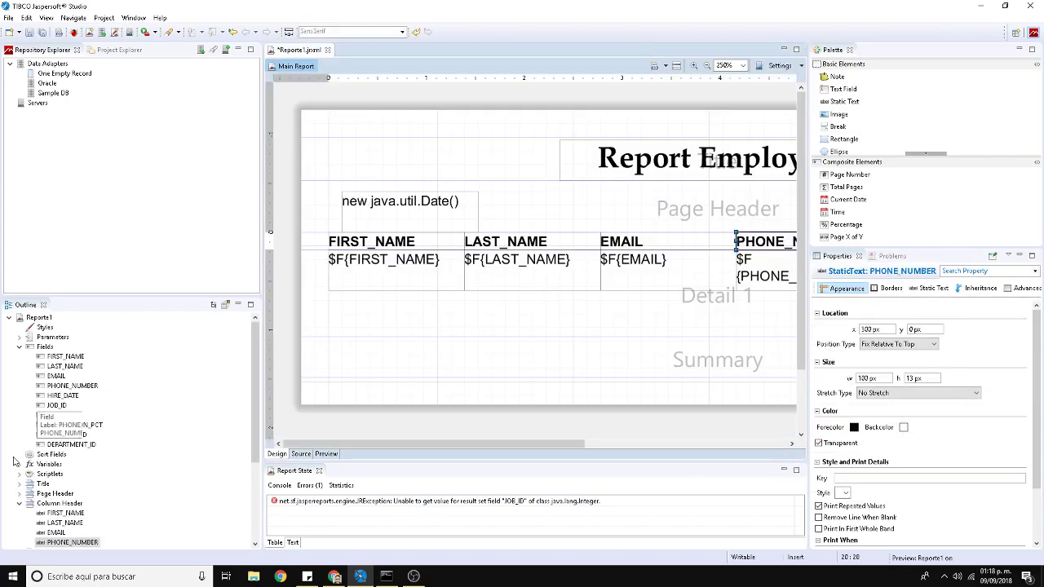
{"action": "left_click_drag", "start_coordinate": [200, 298], "coordinate": [200, 209]}
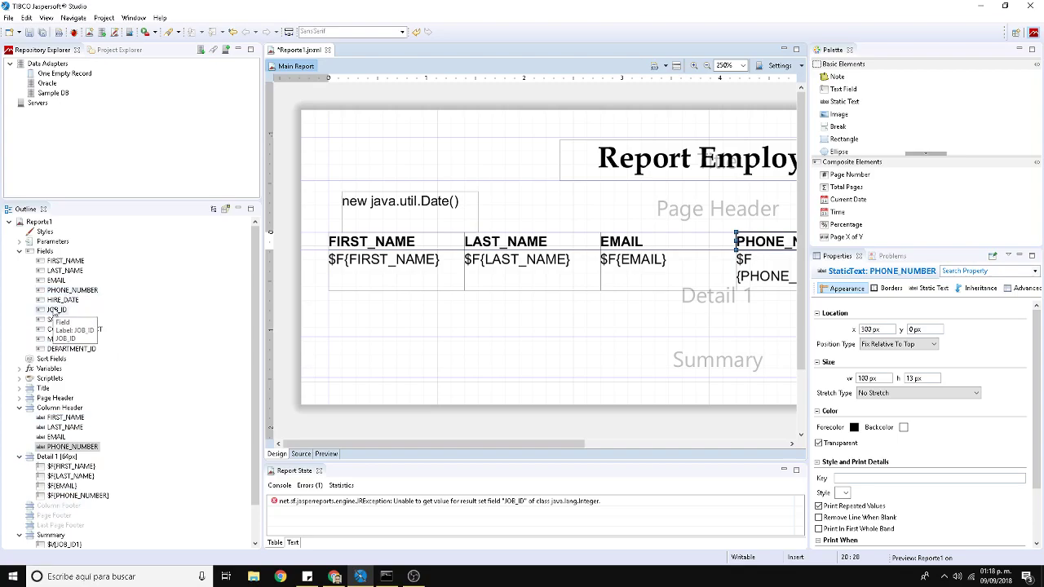
{"action": "left_click", "coordinate": [56, 310]}
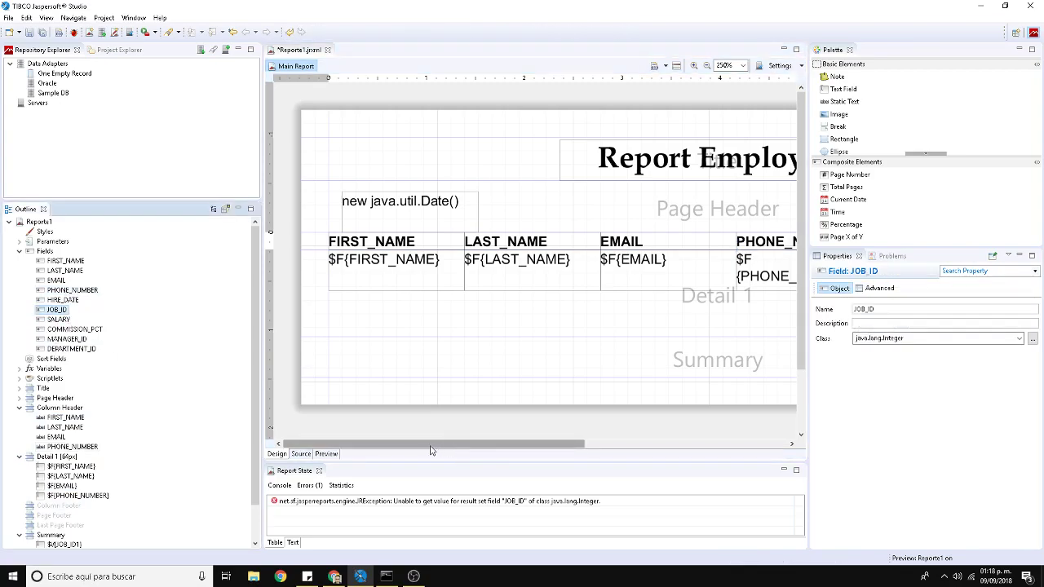
{"action": "left_click_drag", "start_coordinate": [421, 447], "coordinate": [626, 453]}
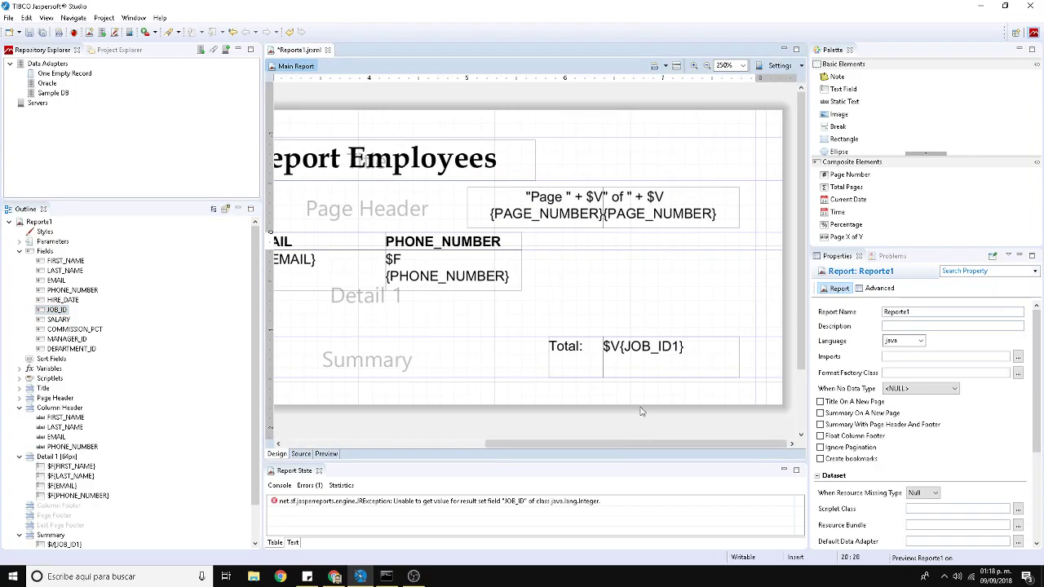
{"action": "left_click", "coordinate": [643, 356]}
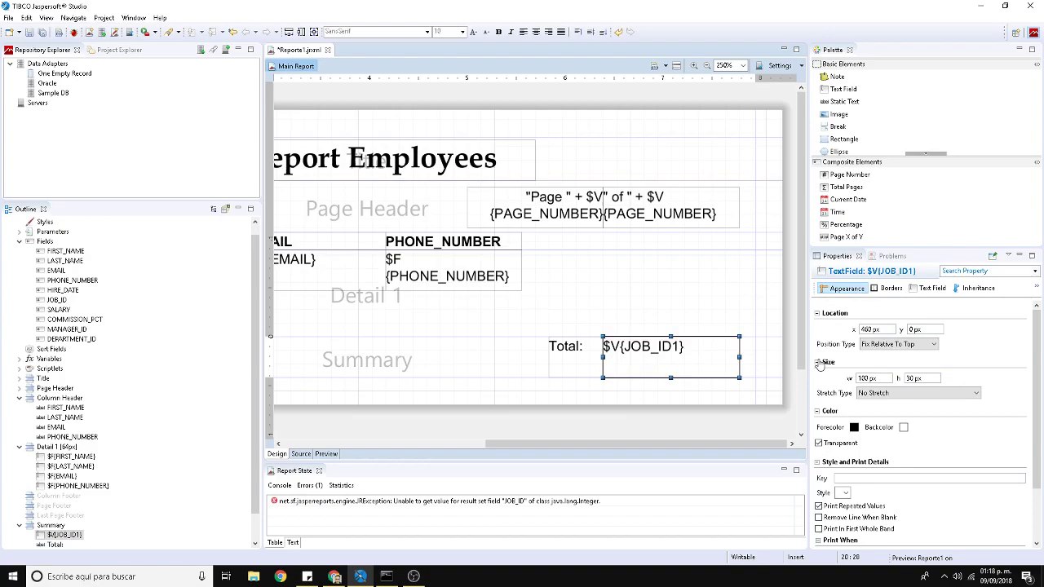
Step: Set the JOB_ID field's class to java.lang.String and save the report
{"action": "left_click", "coordinate": [72, 301]}
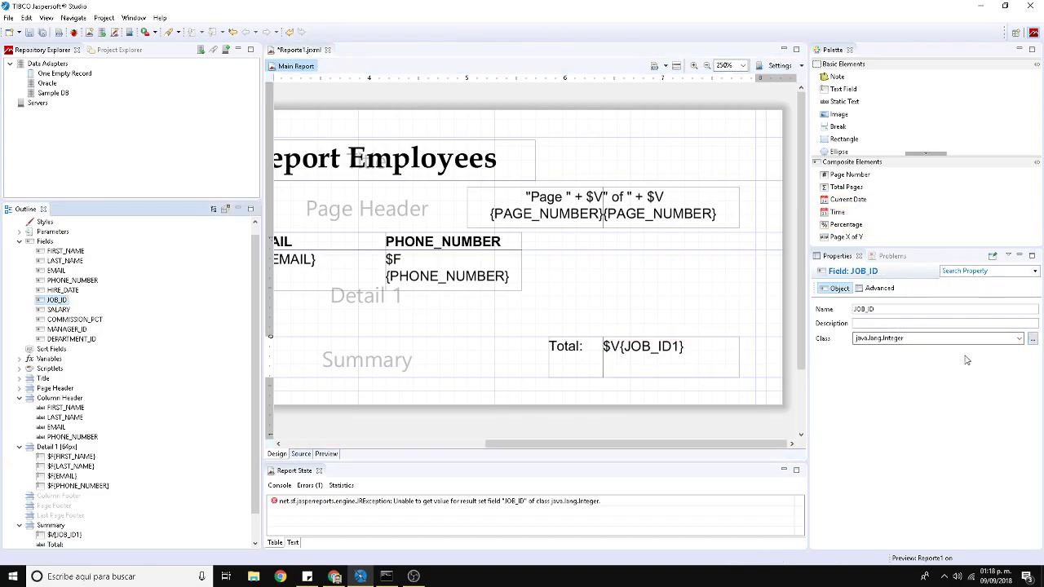
{"action": "left_click", "coordinate": [1019, 340]}
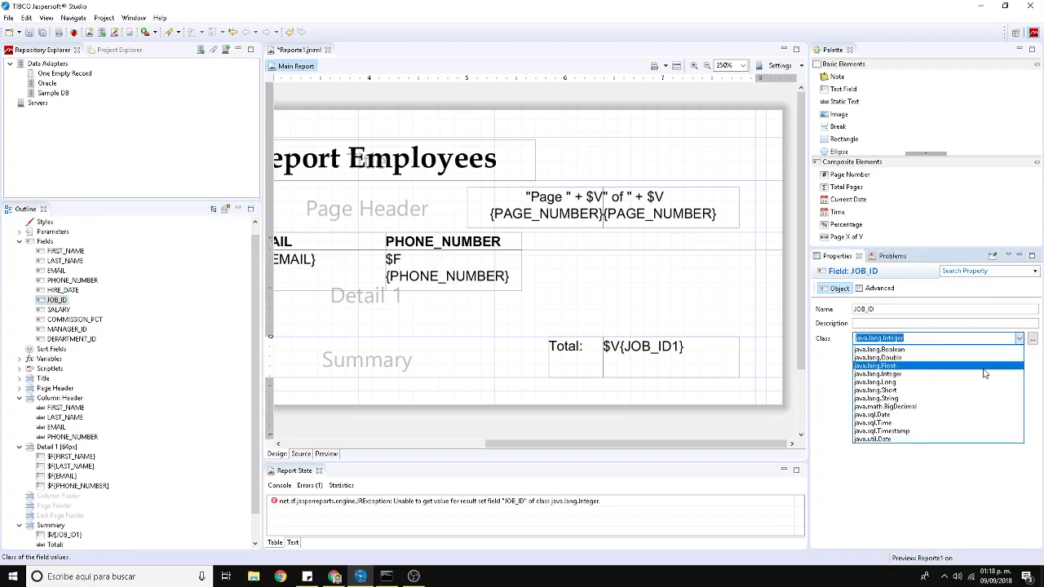
{"action": "left_click", "coordinate": [896, 399]}
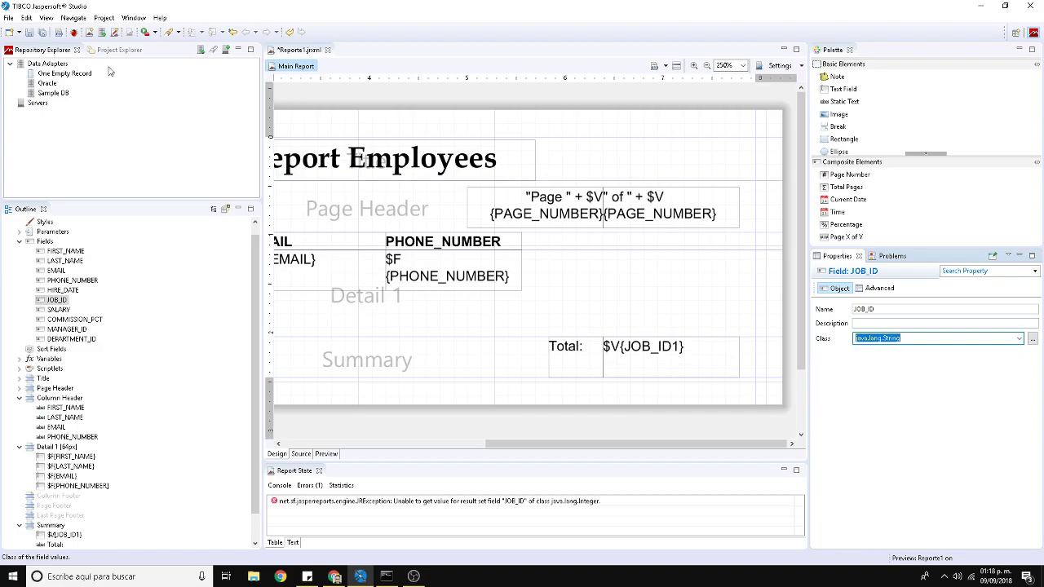
{"action": "key", "text": "ctrl+s"}
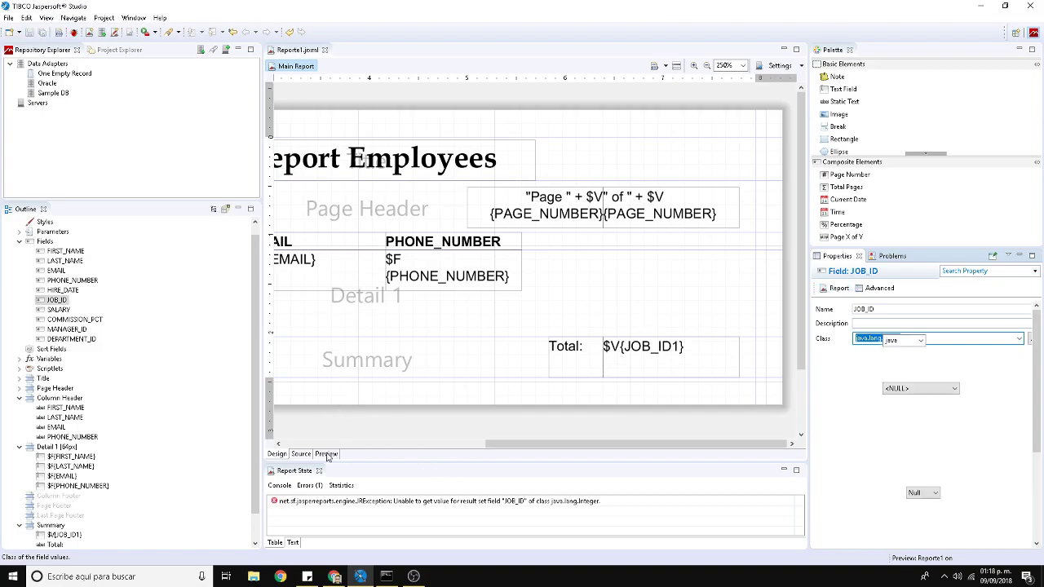
Step: Preview the report again and page through to the last page to examine the employee rows and the summary total
{"action": "left_click", "coordinate": [331, 455]}
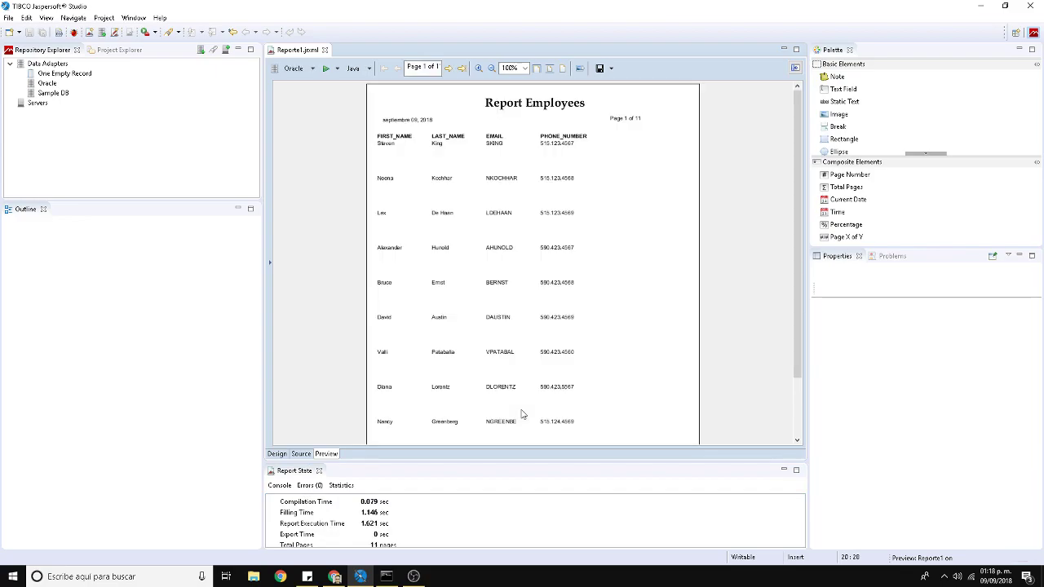
{"action": "scroll", "coordinate": [668, 251], "scroll_direction": "down", "scroll_amount": 3}
{"action": "scroll", "coordinate": [669, 252], "scroll_direction": "up", "scroll_amount": 3}
{"action": "scroll", "coordinate": [431, 400], "scroll_direction": "down", "scroll_amount": 3}
{"action": "scroll", "coordinate": [432, 400], "scroll_direction": "up", "scroll_amount": 3}
{"action": "left_click", "coordinate": [451, 68]}
{"action": "left_click", "coordinate": [450, 68]}
{"action": "left_click", "coordinate": [450, 68]}
{"action": "left_click", "coordinate": [450, 69]}
{"action": "left_click", "coordinate": [450, 68]}
{"action": "left_click", "coordinate": [450, 68]}
{"action": "left_click", "coordinate": [450, 69]}
{"action": "left_click", "coordinate": [450, 69]}
{"action": "left_click", "coordinate": [450, 68]}
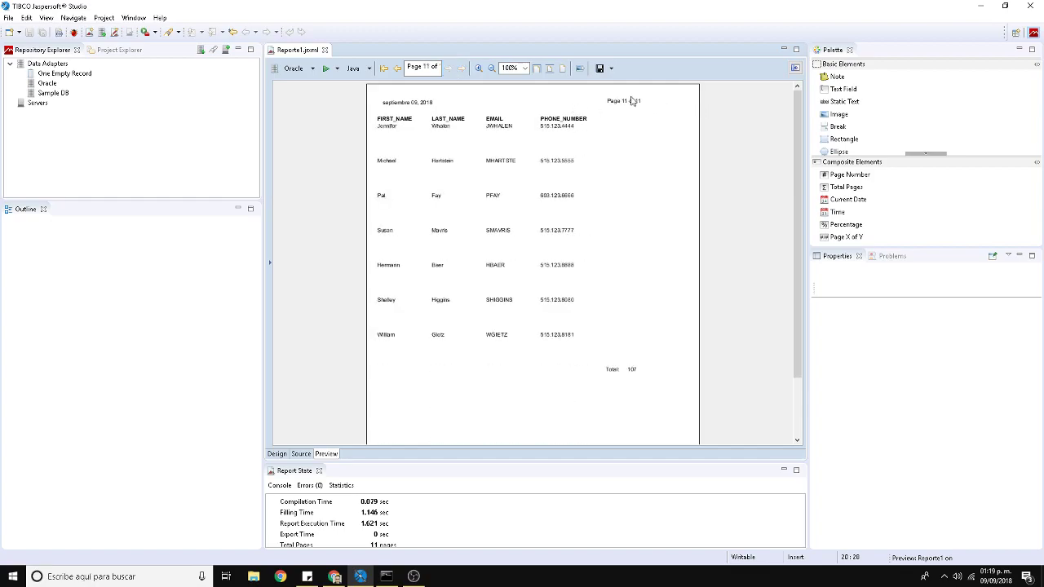
{"action": "scroll", "coordinate": [580, 351], "scroll_direction": "down", "scroll_amount": 3}
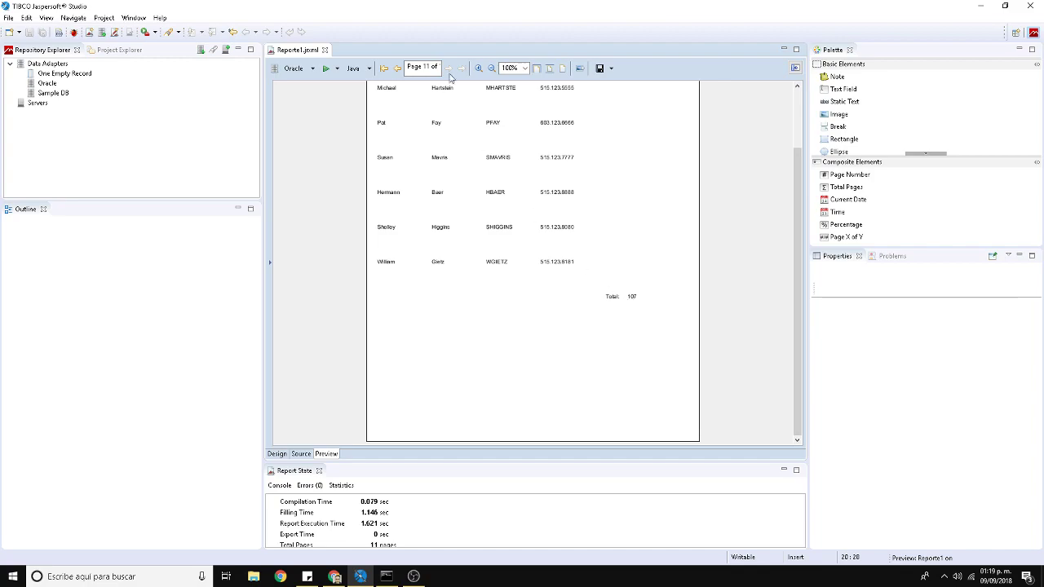
Step: Zoom the preview out to 75% and page backward and forward through the report, ending on the last page's total
{"action": "left_click", "coordinate": [397, 68]}
{"action": "scroll", "coordinate": [447, 226], "scroll_direction": "down", "scroll_amount": 3}
{"action": "scroll", "coordinate": [437, 187], "scroll_direction": "up", "scroll_amount": 1}
{"action": "scroll", "coordinate": [450, 111], "scroll_direction": "up", "scroll_amount": 1}
{"action": "left_click", "coordinate": [492, 68]}
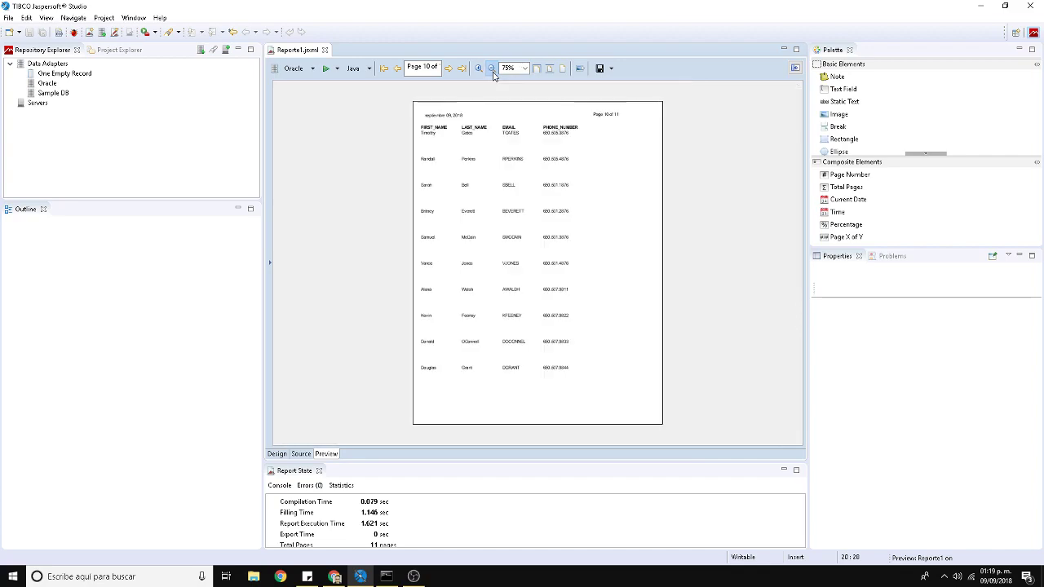
{"action": "left_click", "coordinate": [397, 68]}
{"action": "left_click", "coordinate": [398, 68]}
{"action": "left_click", "coordinate": [398, 69]}
{"action": "left_click", "coordinate": [397, 68]}
{"action": "left_click", "coordinate": [397, 68]}
{"action": "left_click", "coordinate": [397, 69]}
{"action": "left_click", "coordinate": [397, 68]}
{"action": "left_click", "coordinate": [397, 68]}
{"action": "left_click", "coordinate": [446, 71]}
{"action": "left_click", "coordinate": [446, 72]}
{"action": "left_click", "coordinate": [446, 72]}
{"action": "left_click", "coordinate": [446, 72]}
{"action": "left_click", "coordinate": [446, 72]}
{"action": "left_click", "coordinate": [446, 72]}
{"action": "left_click", "coordinate": [446, 72]}
{"action": "left_click", "coordinate": [446, 72]}
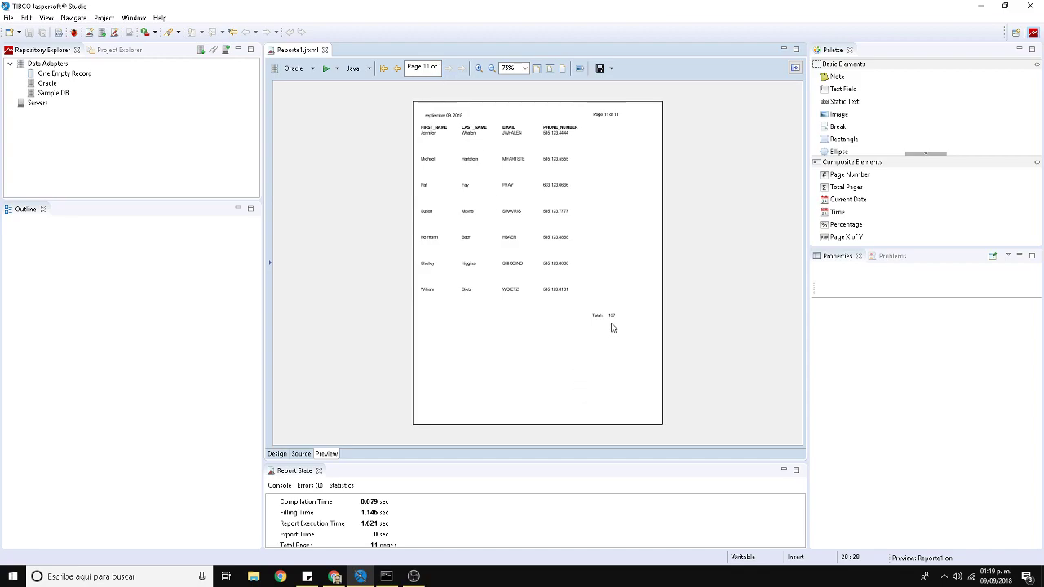
Step: Set the height of the FIRST_NAME, LAST_NAME, EMAIL and PHONE_NUMBER text fields in the Detail 1 band to 13 px
{"action": "left_click", "coordinate": [278, 456]}
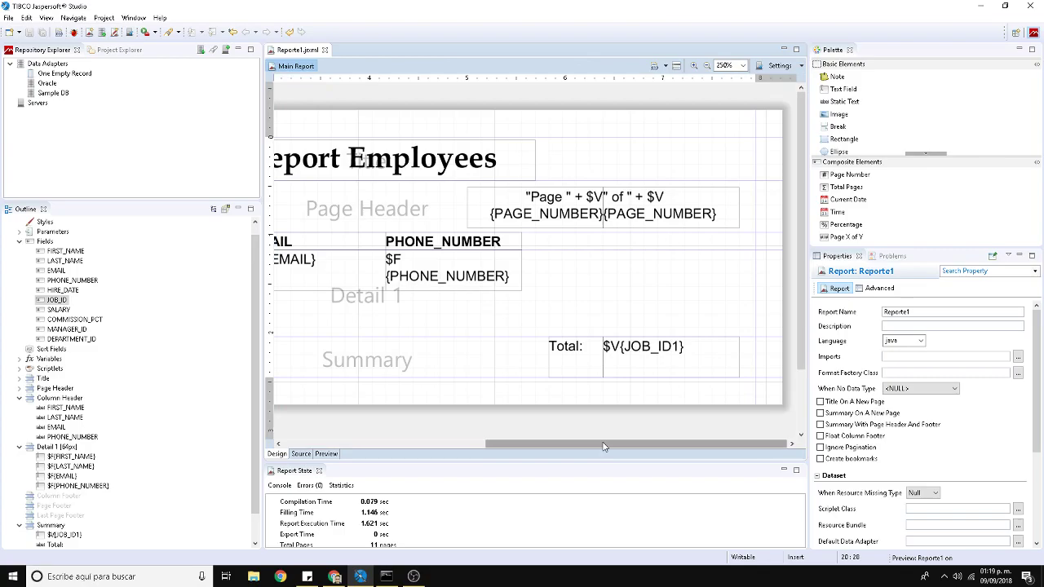
{"action": "left_click_drag", "start_coordinate": [612, 444], "coordinate": [404, 444]}
{"action": "left_click", "coordinate": [417, 279]}
{"action": "left_click", "coordinate": [417, 279]}
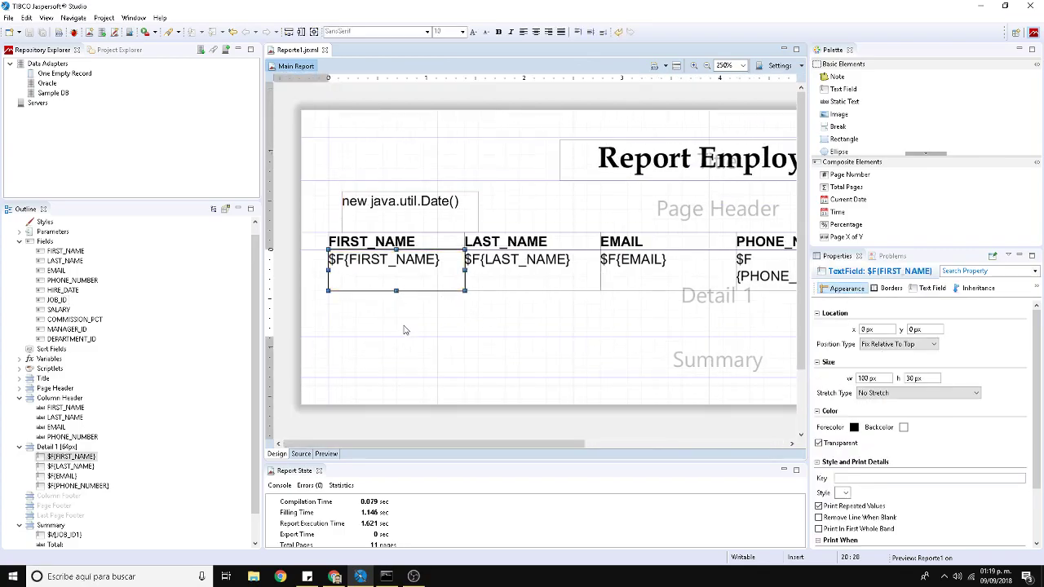
{"action": "left_click", "coordinate": [536, 277], "text": "shift"}
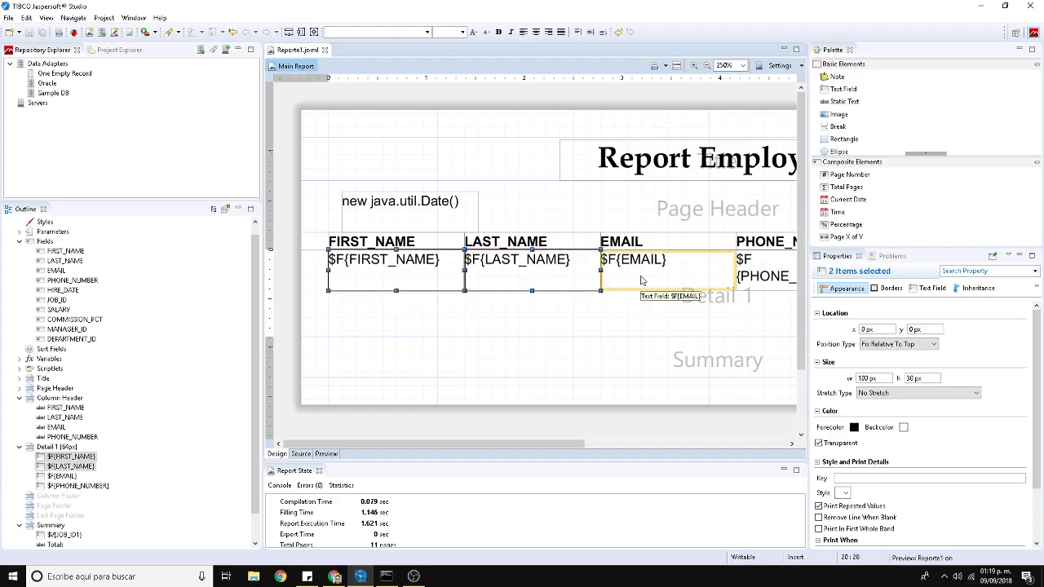
{"action": "left_click", "coordinate": [636, 274], "text": "shift"}
{"action": "left_click", "coordinate": [762, 274], "text": "shift"}
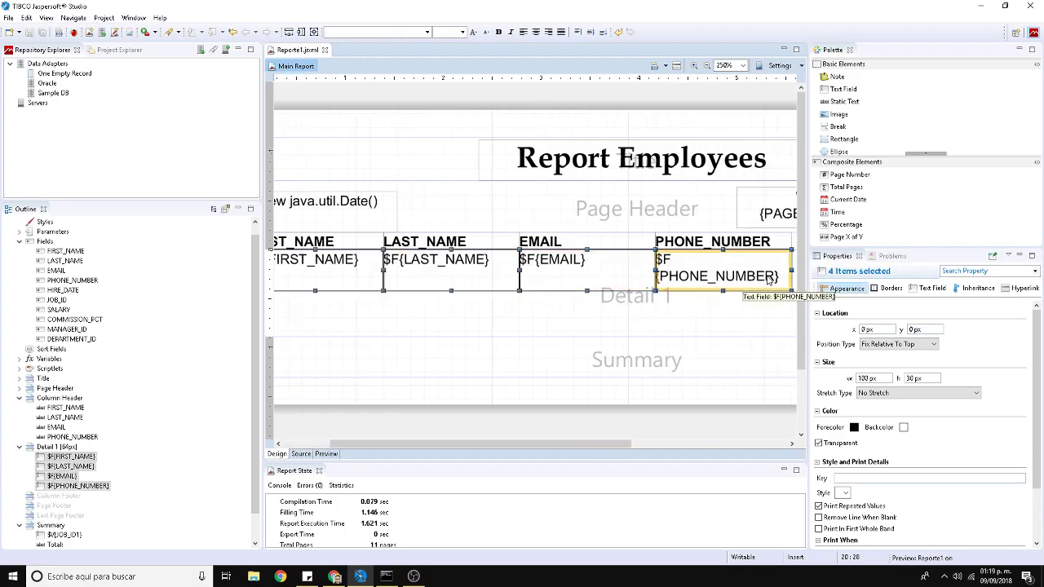
{"action": "double_click", "coordinate": [914, 378]}
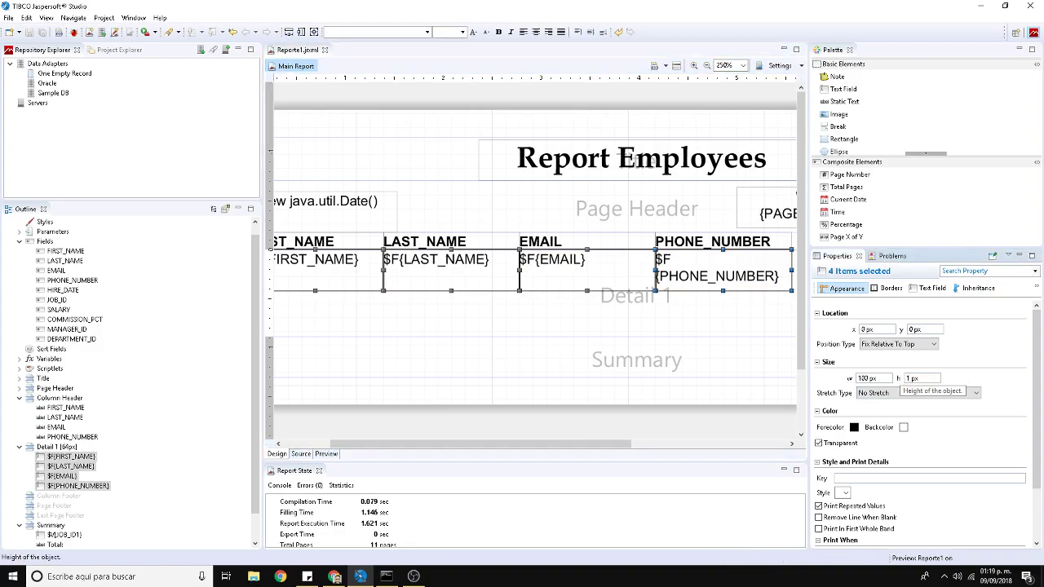
{"action": "key", "text": "Return"}
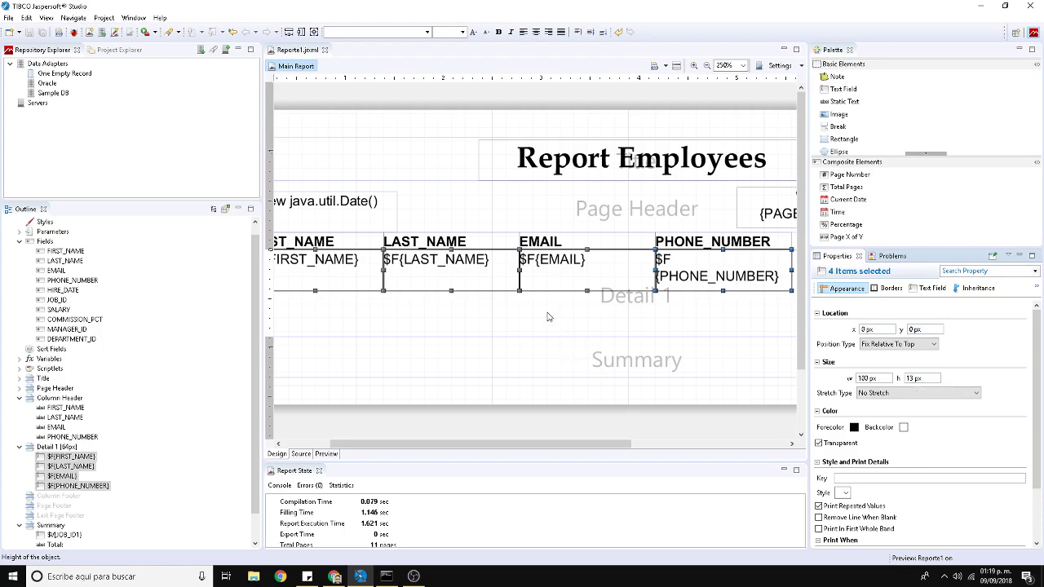
Step: Shrink the Detail 1 band to the 13 px height of its text fields
{"action": "left_click", "coordinate": [546, 316]}
{"action": "left_click_drag", "start_coordinate": [487, 445], "coordinate": [383, 449]}
{"action": "double_click", "coordinate": [390, 334]}
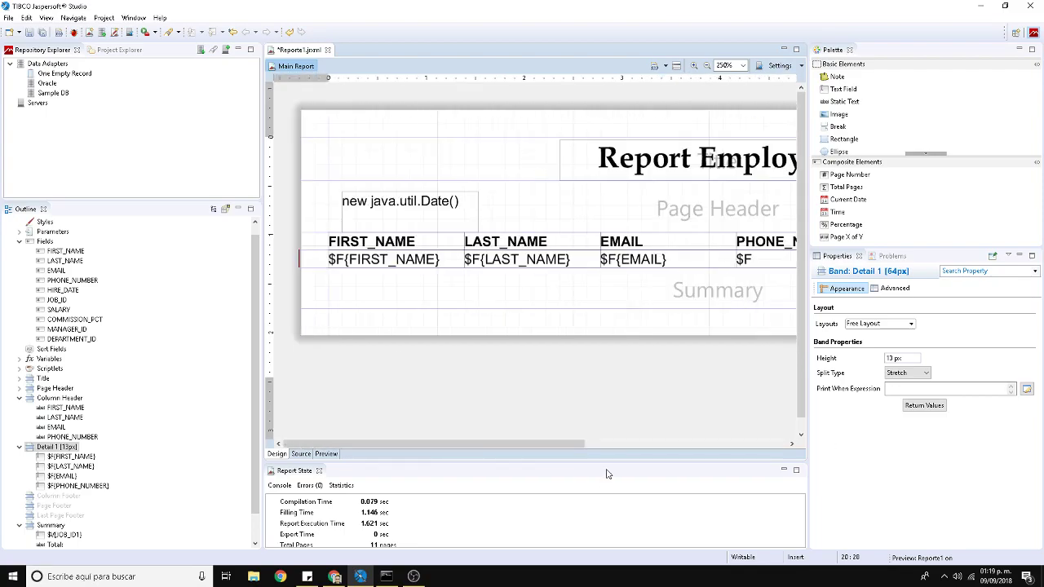
Step: Format the Total: label and its $V{JOB_ID1} field in the Summary band as size 12, bold and italic
{"action": "scroll", "coordinate": [644, 383], "scroll_direction": "right", "scroll_amount": 5}
{"action": "left_click", "coordinate": [689, 299]}
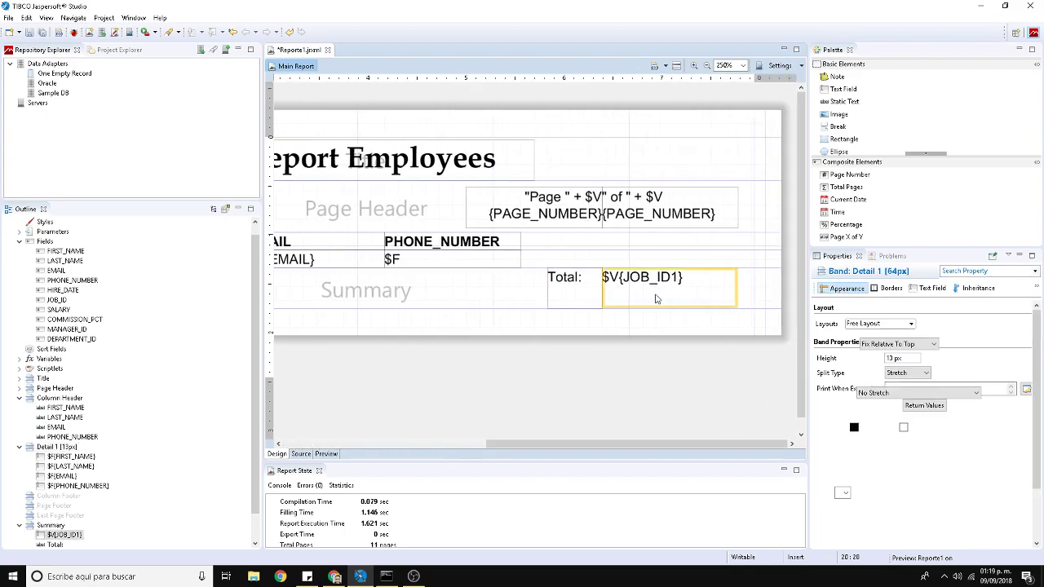
{"action": "left_click", "coordinate": [573, 288]}
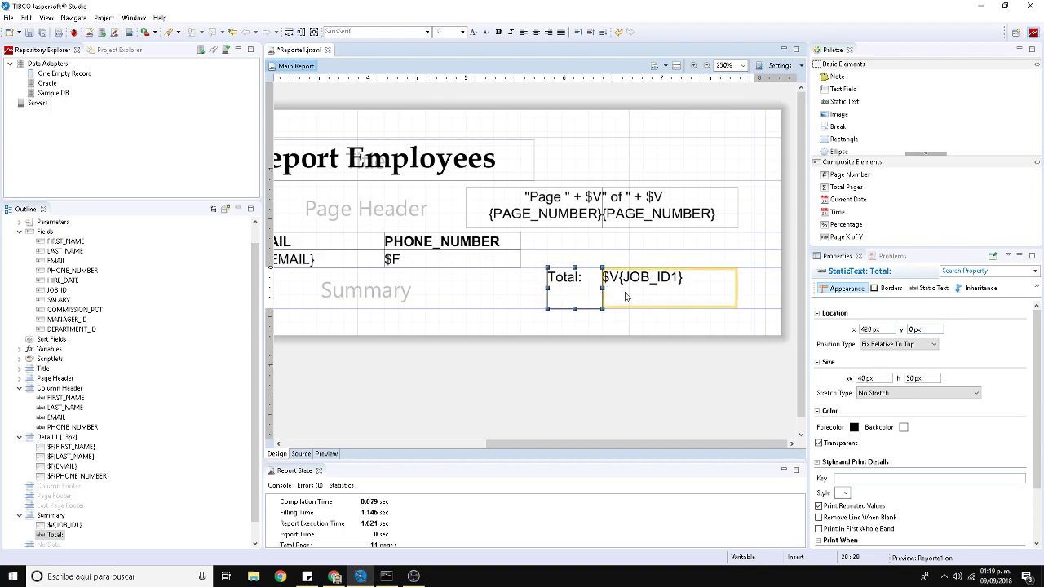
{"action": "left_click", "coordinate": [667, 295], "text": "shift"}
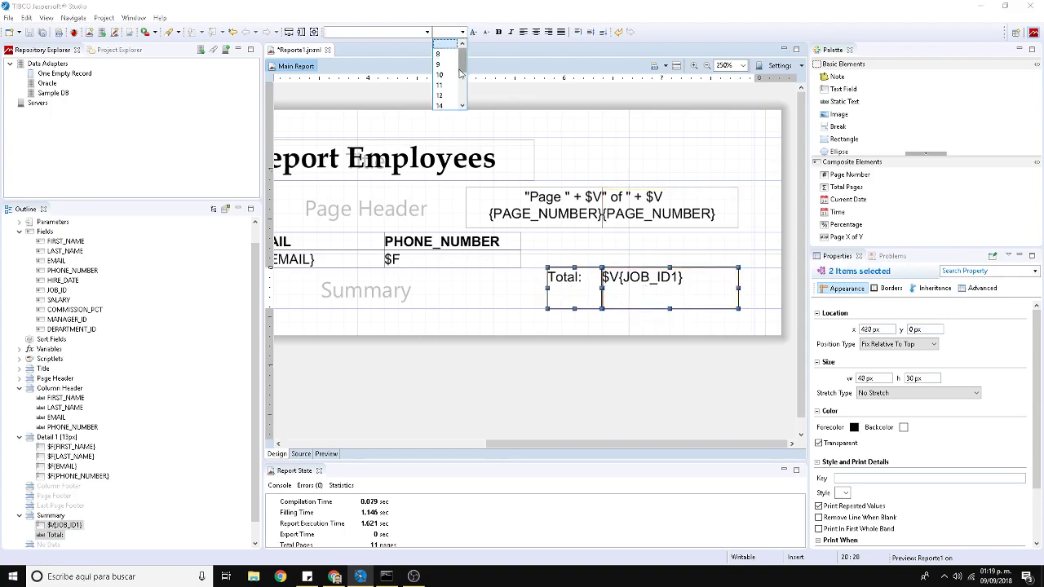
{"action": "left_click", "coordinate": [440, 95]}
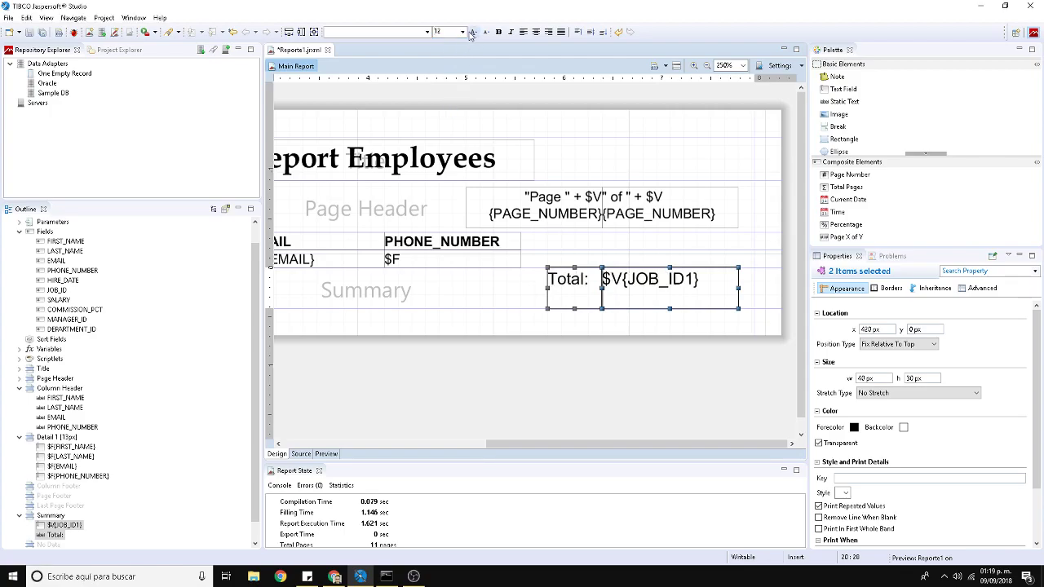
{"action": "left_click", "coordinate": [499, 33]}
{"action": "left_click", "coordinate": [511, 32]}
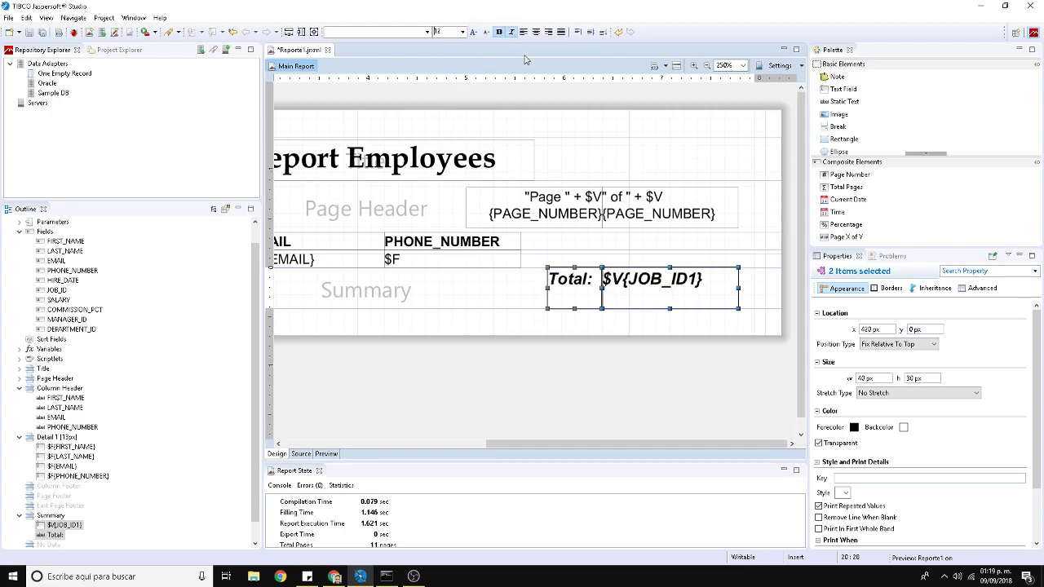
Step: Preview the report and page through to the last page to check the tighter rows and the formatted total
{"action": "left_click_drag", "start_coordinate": [536, 447], "coordinate": [408, 447]}
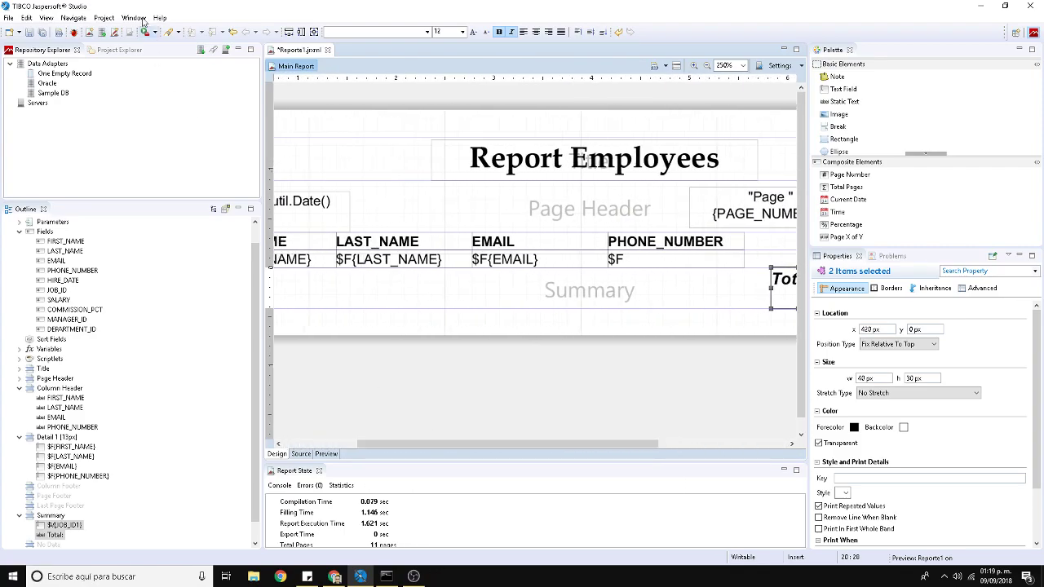
{"action": "left_click", "coordinate": [326, 454]}
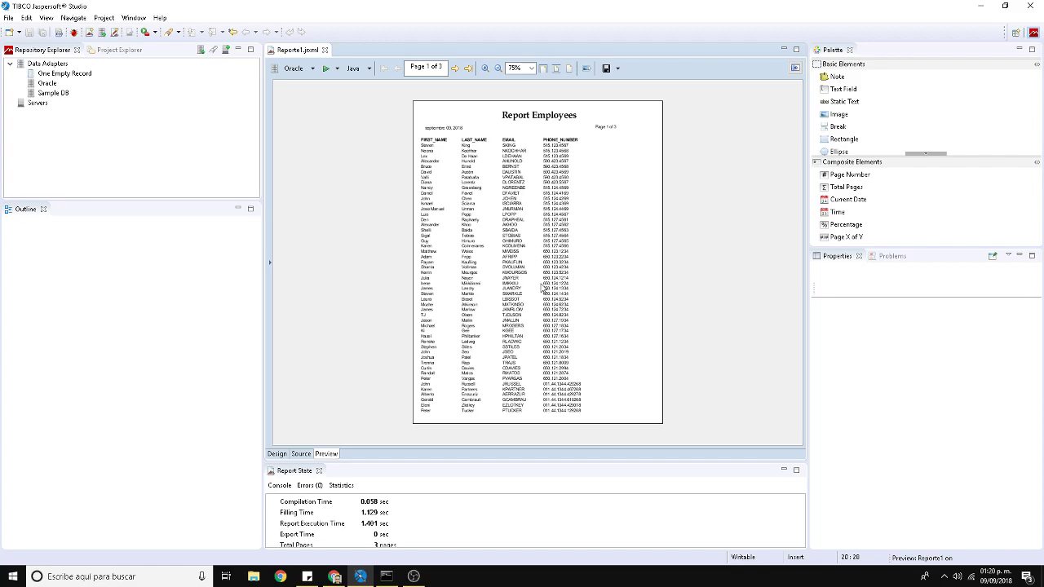
{"action": "left_click", "coordinate": [455, 69]}
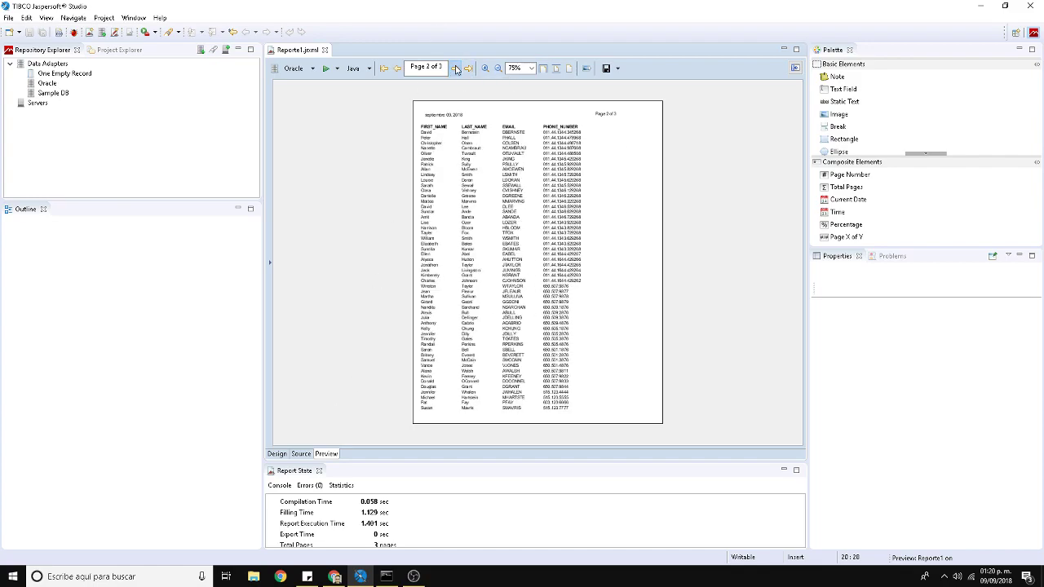
{"action": "left_click", "coordinate": [456, 69]}
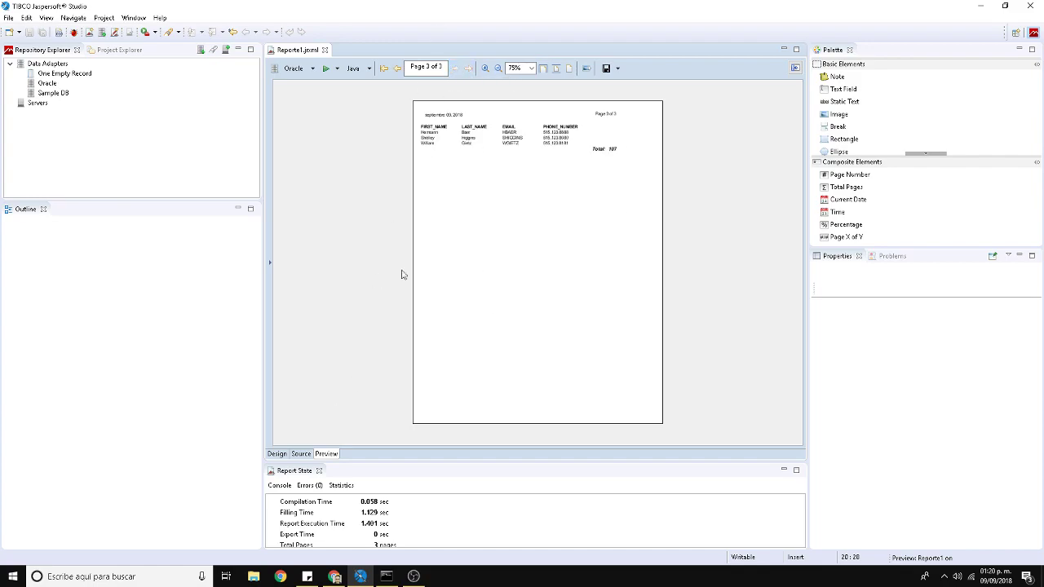
Step: Align the date text field in the Page Header with the left edge of the FIRST_NAME column and save the report
{"action": "left_click", "coordinate": [277, 453]}
{"action": "left_click_drag", "start_coordinate": [373, 442], "coordinate": [296, 443]}
{"action": "left_click", "coordinate": [385, 202]}
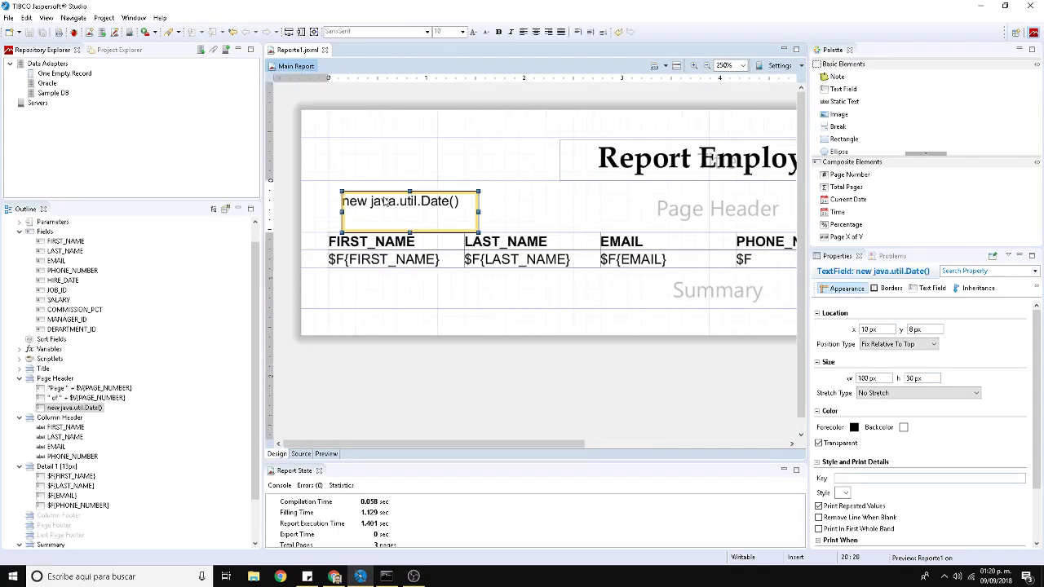
{"action": "key", "text": "Left"}
{"action": "key", "text": "Left"}
{"action": "key", "text": "Left"}
{"action": "key", "text": "Left"}
{"action": "key", "text": "Left"}
{"action": "key", "text": "Left"}
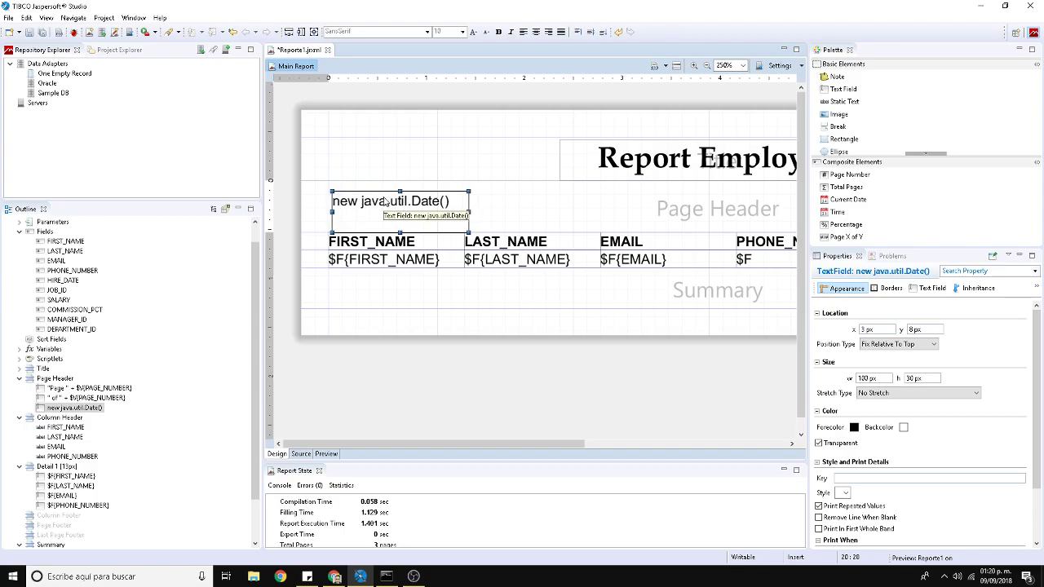
{"action": "left_click", "coordinate": [408, 386]}
{"action": "left_click", "coordinate": [354, 230]}
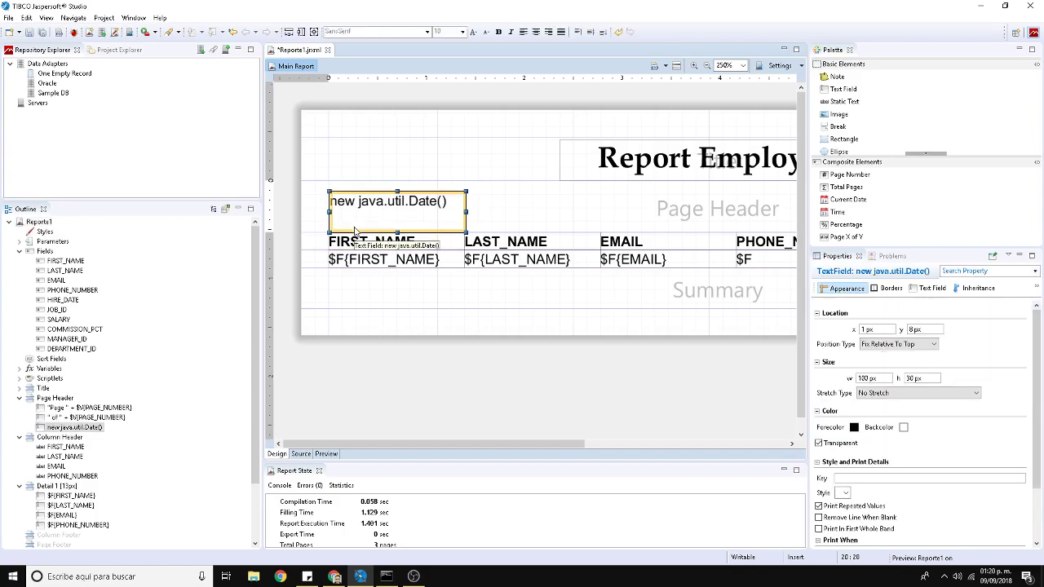
{"action": "left_click", "coordinate": [376, 352]}
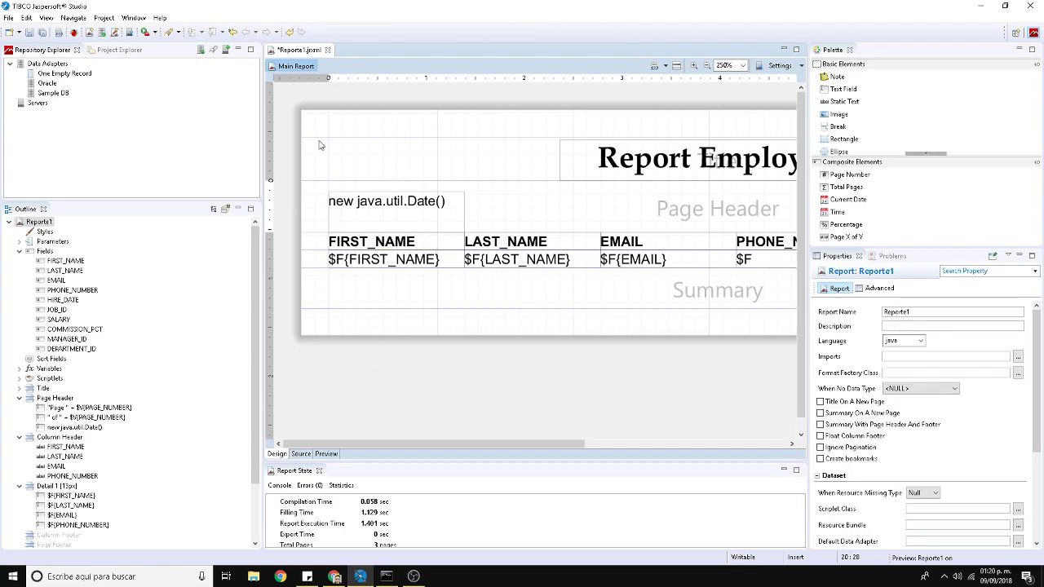
{"action": "left_click", "coordinate": [29, 34]}
Step: Make the Column Header band slightly taller and place a Line element about 149 px wide below the PHONE_NUMBER header
{"action": "left_click_drag", "start_coordinate": [318, 260], "coordinate": [318, 266]}
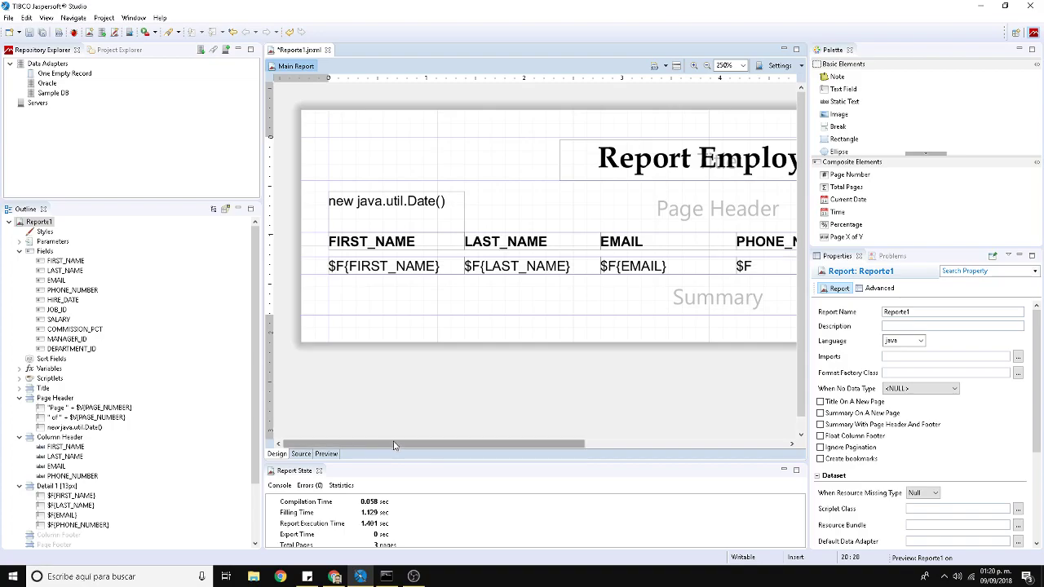
{"action": "left_click_drag", "start_coordinate": [391, 443], "coordinate": [594, 443]}
{"action": "scroll", "coordinate": [848, 114], "scroll_direction": "down", "scroll_amount": 2}
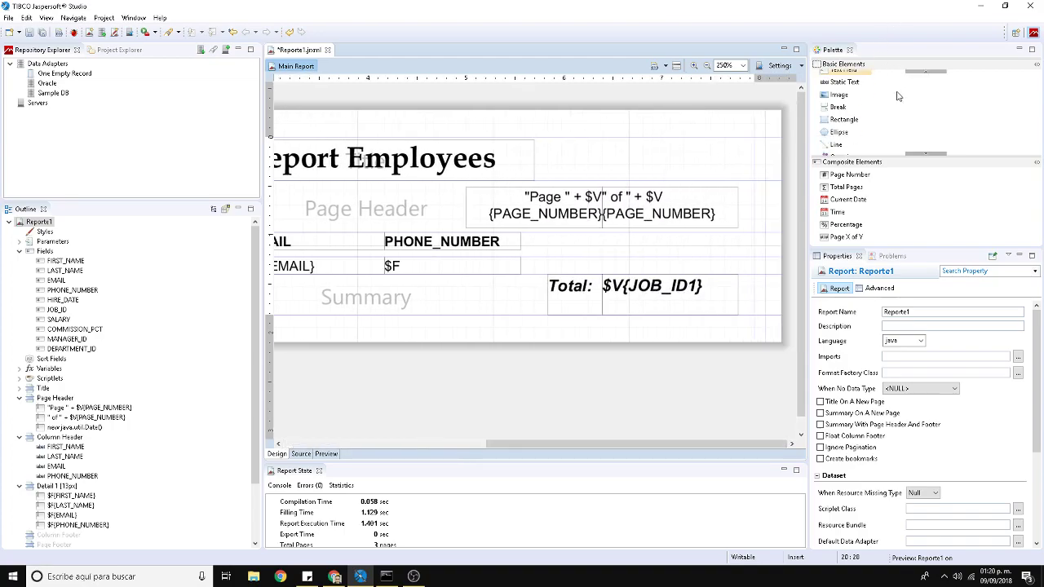
{"action": "left_click_drag", "start_coordinate": [835, 144], "coordinate": [455, 291]}
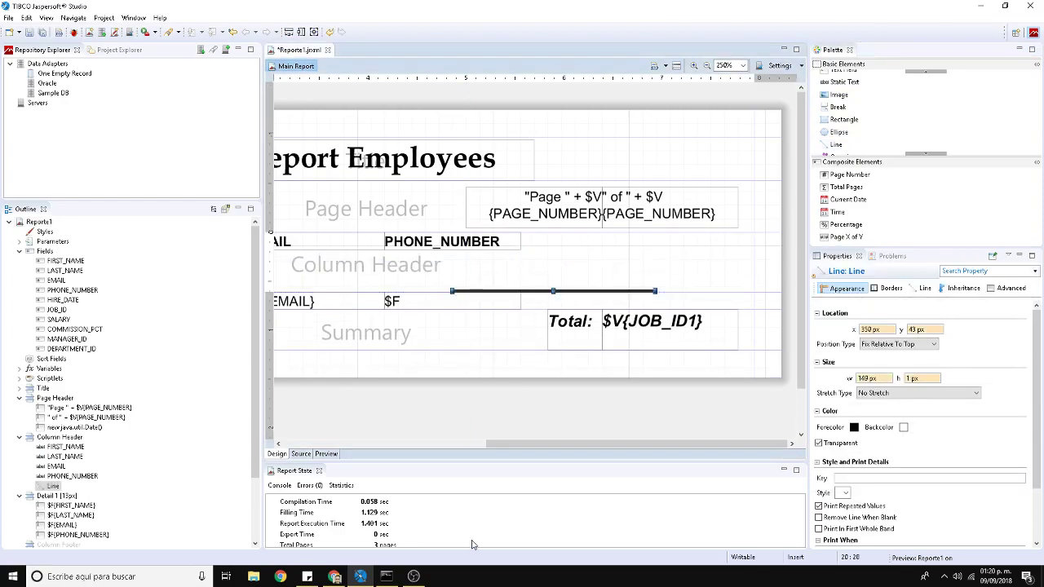
Step: Stretch the line under the column headers from the left margin almost to the right margin, about 569 px wide
{"action": "left_click_drag", "start_coordinate": [489, 444], "coordinate": [380, 444]}
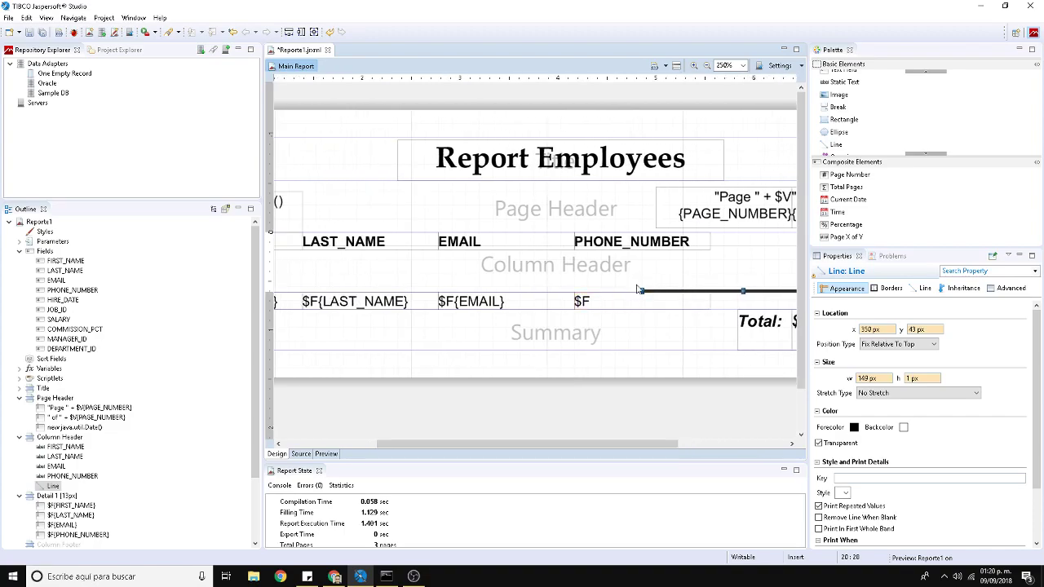
{"action": "left_click_drag", "start_coordinate": [641, 289], "coordinate": [301, 281]}
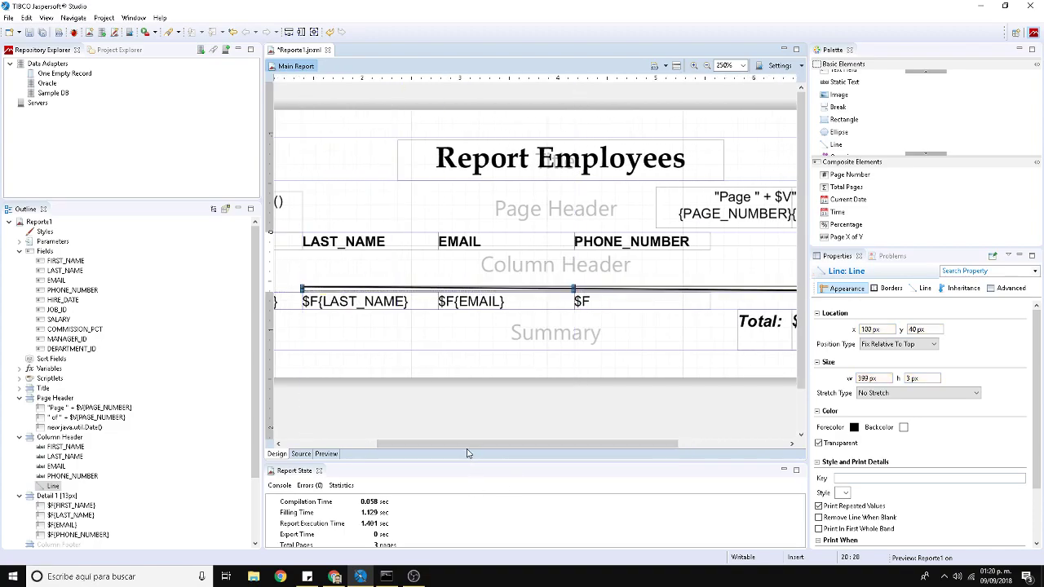
{"action": "left_click_drag", "start_coordinate": [473, 443], "coordinate": [379, 444]}
{"action": "left_click_drag", "start_coordinate": [463, 287], "coordinate": [330, 286]}
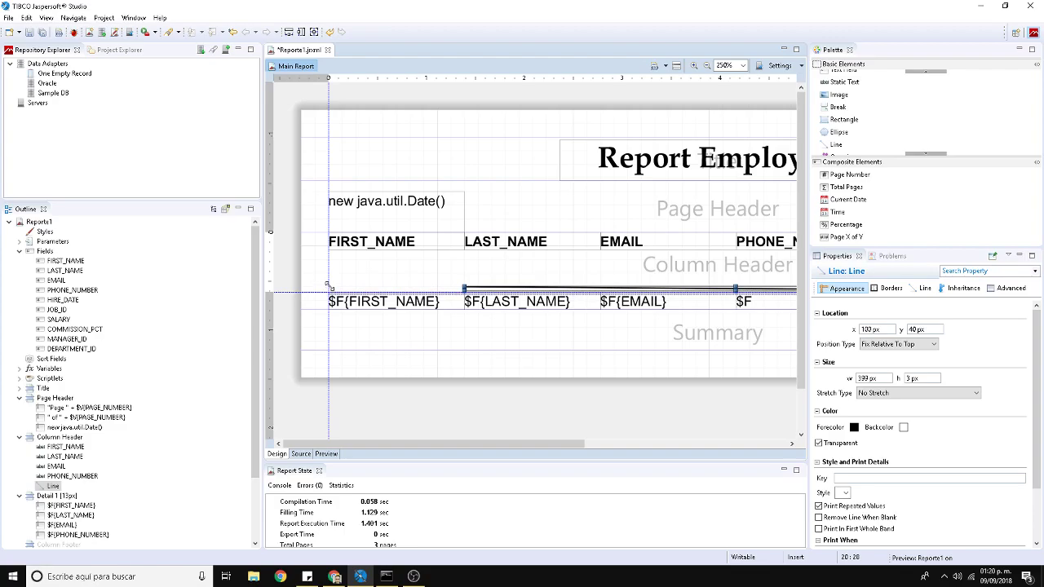
{"action": "left_click_drag", "start_coordinate": [328, 283], "coordinate": [329, 284]}
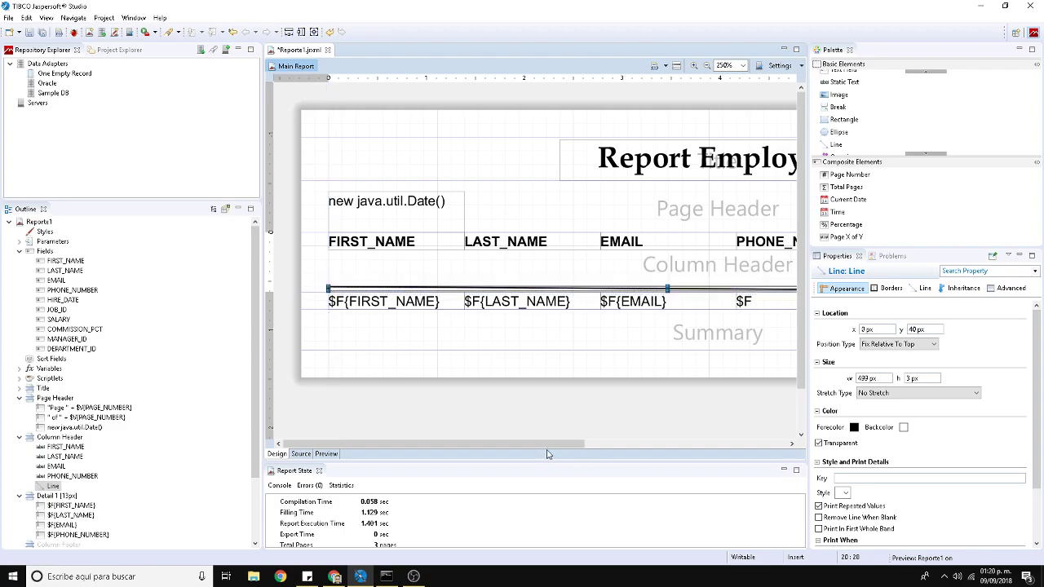
{"action": "left_click_drag", "start_coordinate": [499, 444], "coordinate": [730, 451]}
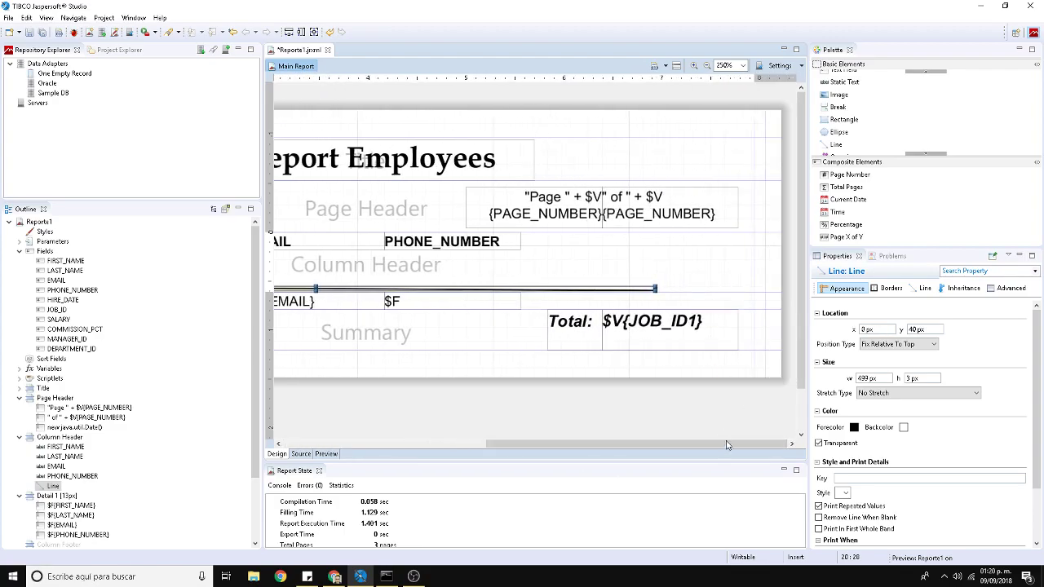
{"action": "left_click_drag", "start_coordinate": [656, 288], "coordinate": [751, 288]}
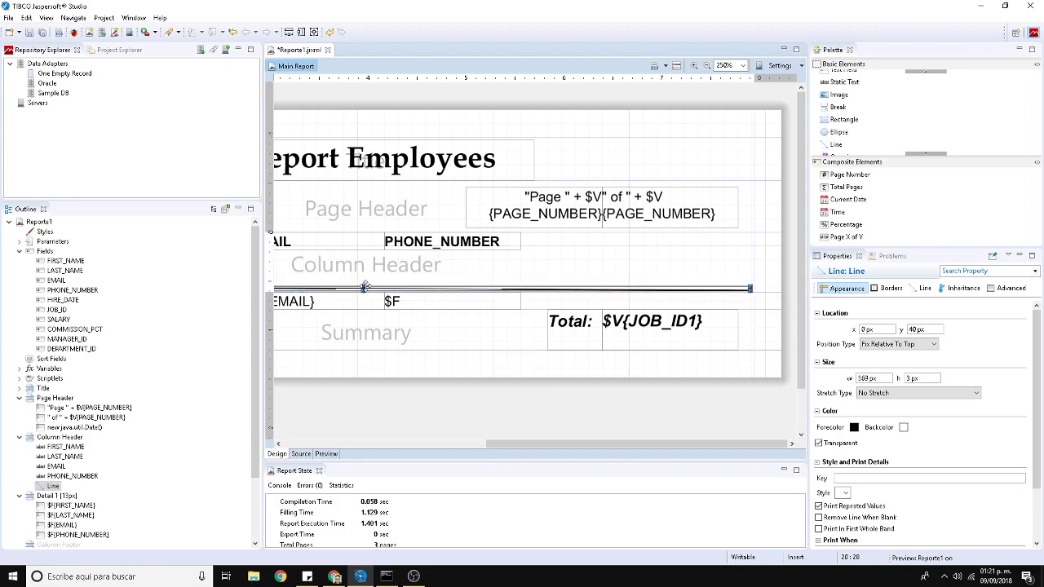
Step: Flatten the slanted line under the column headers so it runs straight along the bottom of the Column Header band
{"action": "scroll", "coordinate": [448, 427], "scroll_direction": "left", "scroll_amount": 1}
{"action": "scroll", "coordinate": [486, 448], "scroll_direction": "left", "scroll_amount": 8}
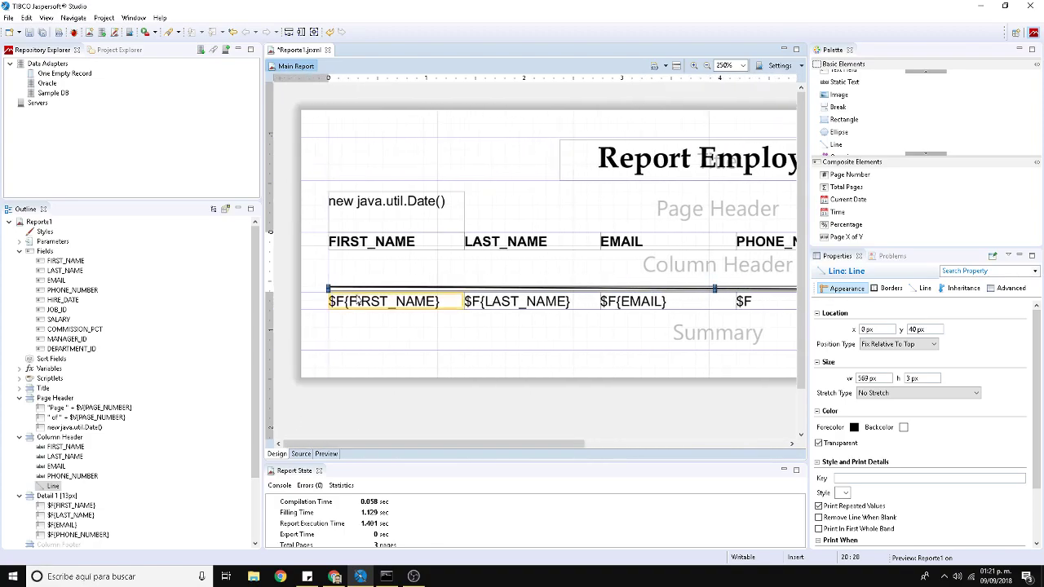
{"action": "left_click", "coordinate": [694, 65]}
{"action": "left_click", "coordinate": [694, 65]}
{"action": "left_click", "coordinate": [694, 65]}
{"action": "scroll", "coordinate": [494, 281], "scroll_direction": "down", "scroll_amount": 5}
{"action": "scroll", "coordinate": [495, 300], "scroll_direction": "down", "scroll_amount": 3}
{"action": "left_click_drag", "start_coordinate": [502, 441], "coordinate": [296, 443]}
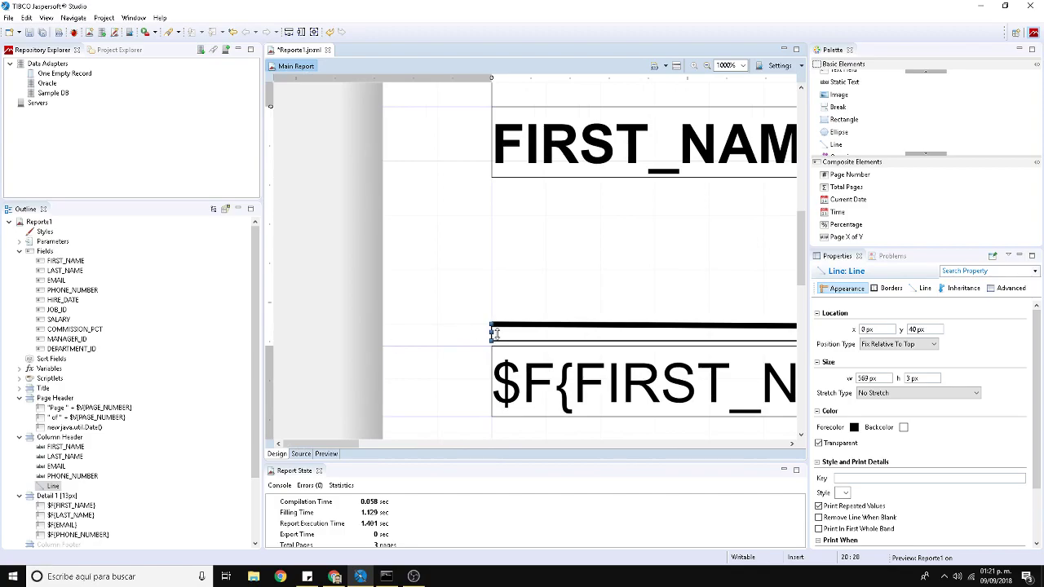
{"action": "left_click_drag", "start_coordinate": [490, 327], "coordinate": [488, 335]}
{"action": "left_click", "coordinate": [375, 367]}
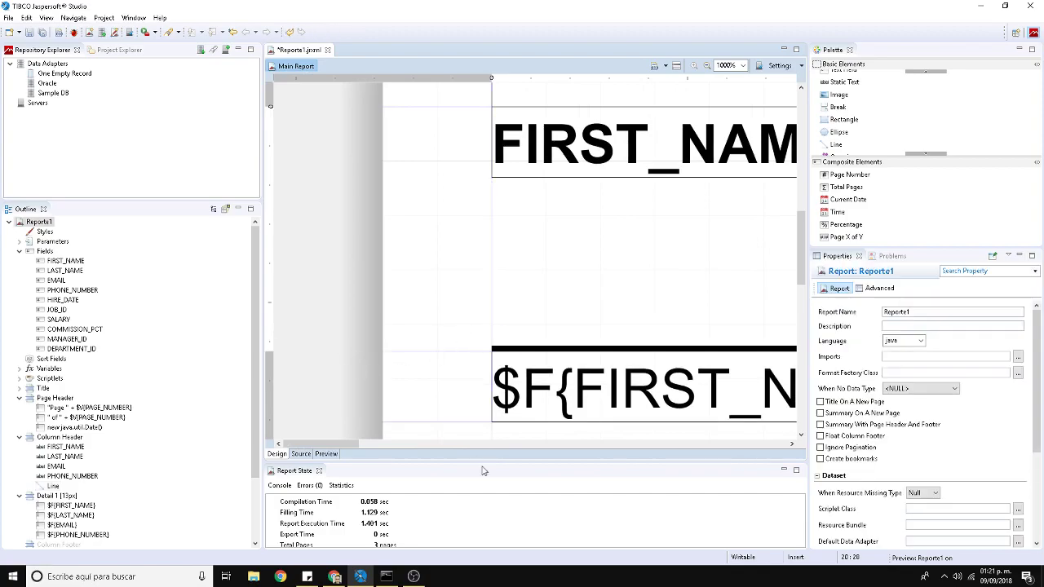
Step: Set the width of the line under the column headers to 572 px so it reaches the right margin
{"action": "left_click_drag", "start_coordinate": [359, 445], "coordinate": [271, 474]}
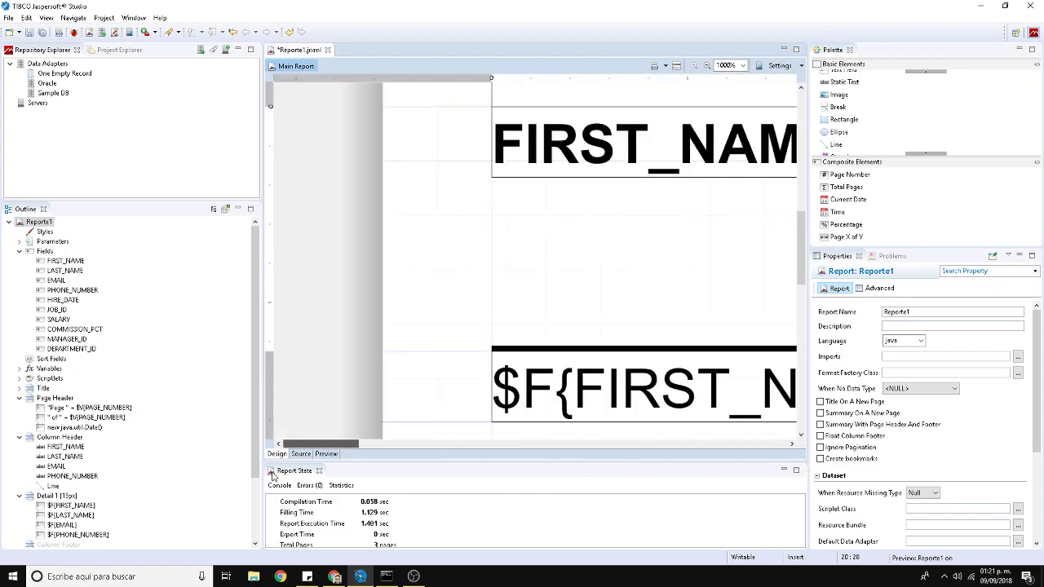
{"action": "scroll", "coordinate": [326, 371], "scroll_direction": "down", "scroll_amount": 3}
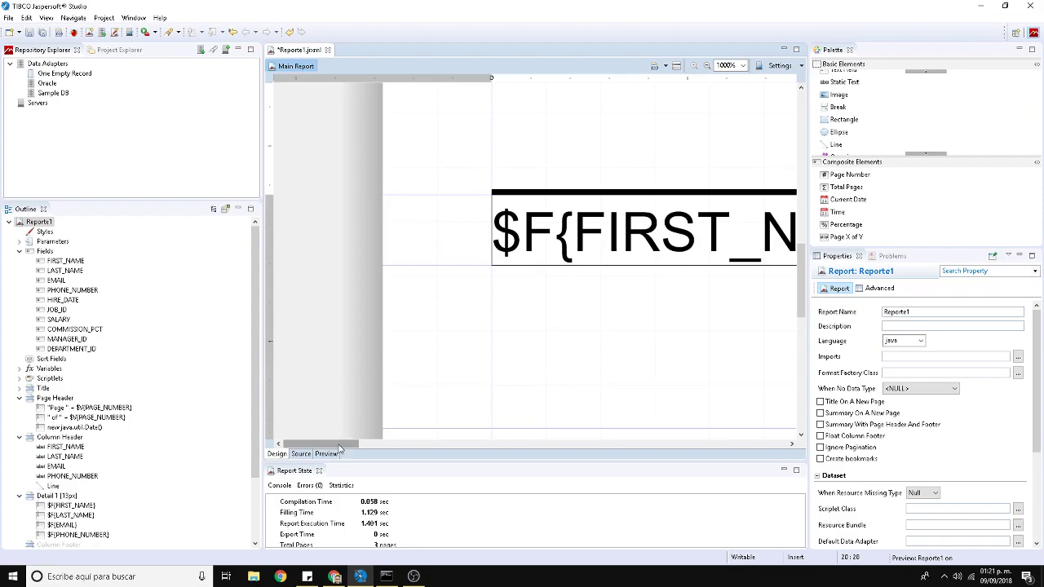
{"action": "left_click_drag", "start_coordinate": [341, 445], "coordinate": [770, 454]}
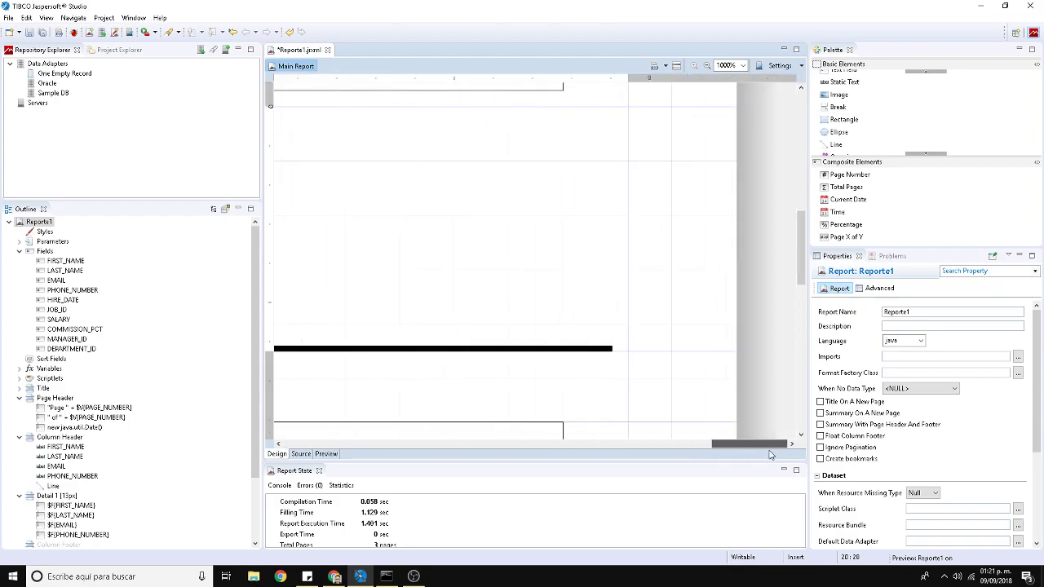
{"action": "left_click", "coordinate": [592, 356]}
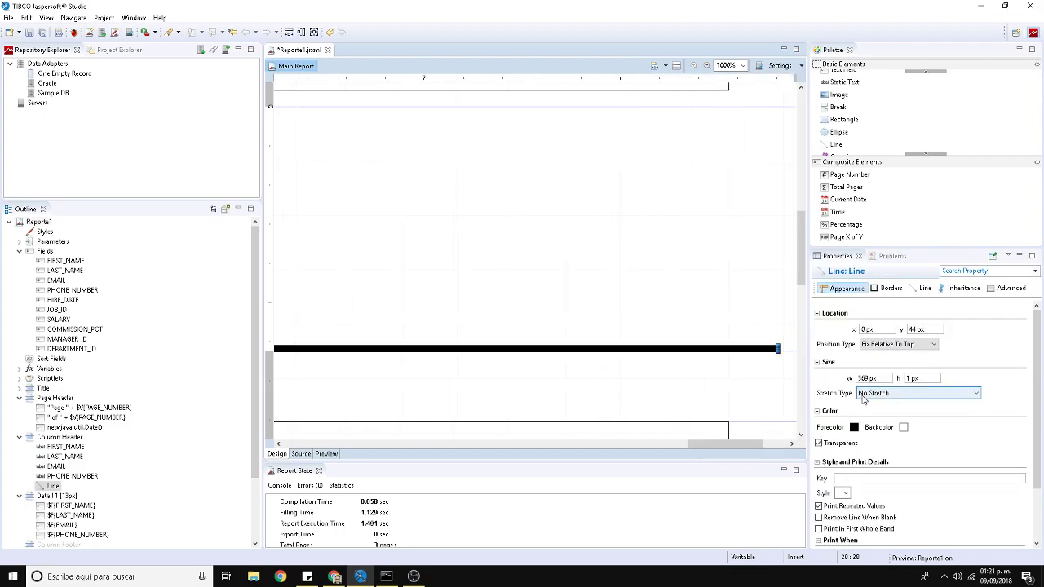
{"action": "double_click", "coordinate": [869, 378]}
{"action": "type", "text": "572"}
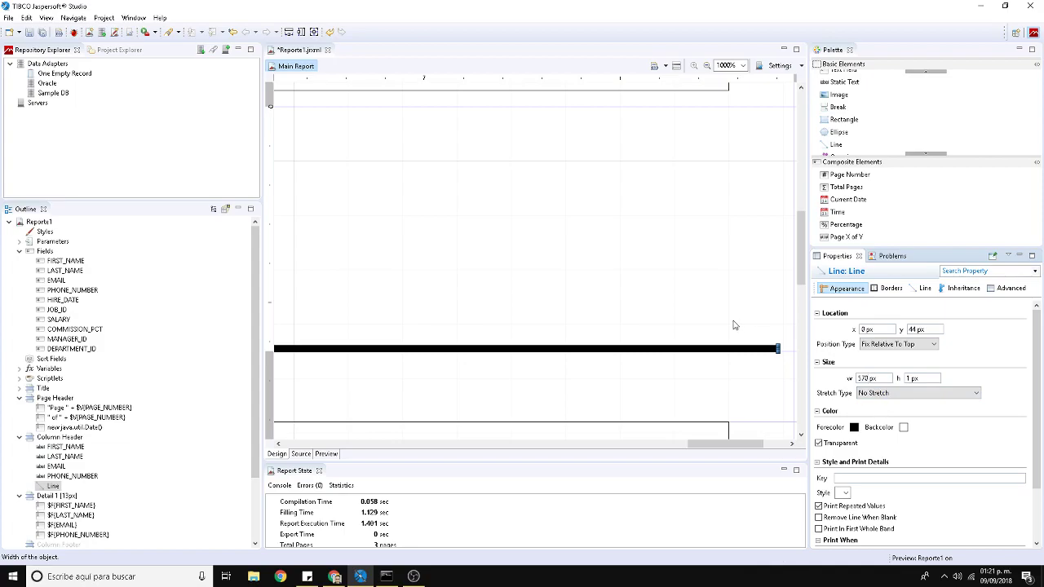
{"action": "left_click", "coordinate": [673, 315]}
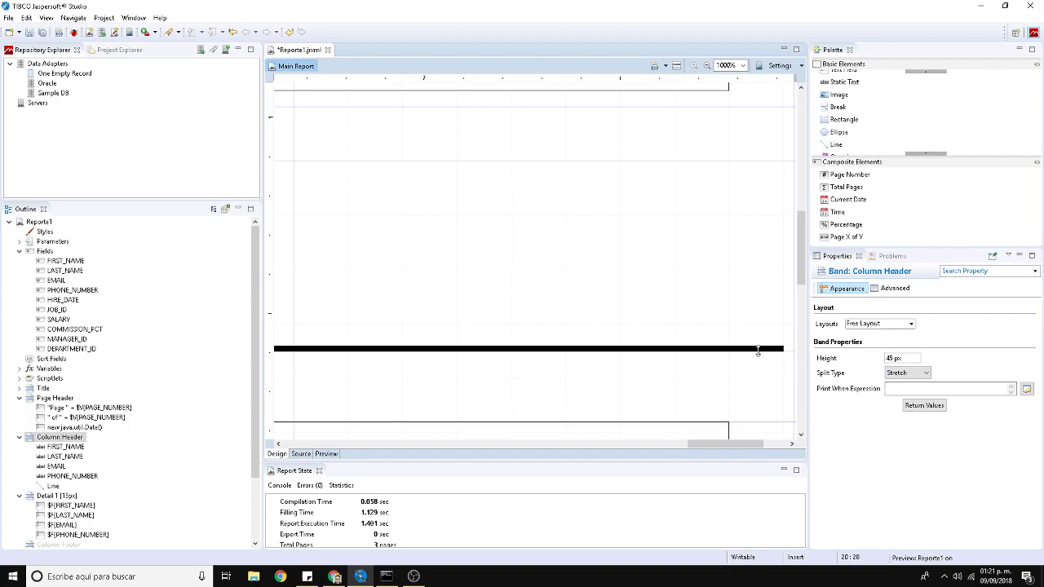
{"action": "left_click", "coordinate": [708, 349]}
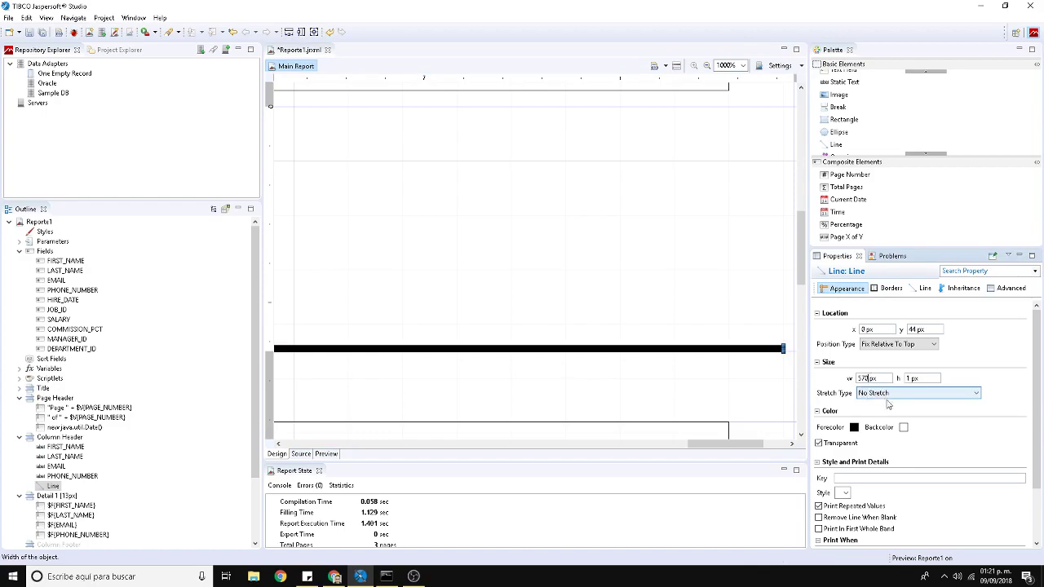
{"action": "type", "text": "2"}
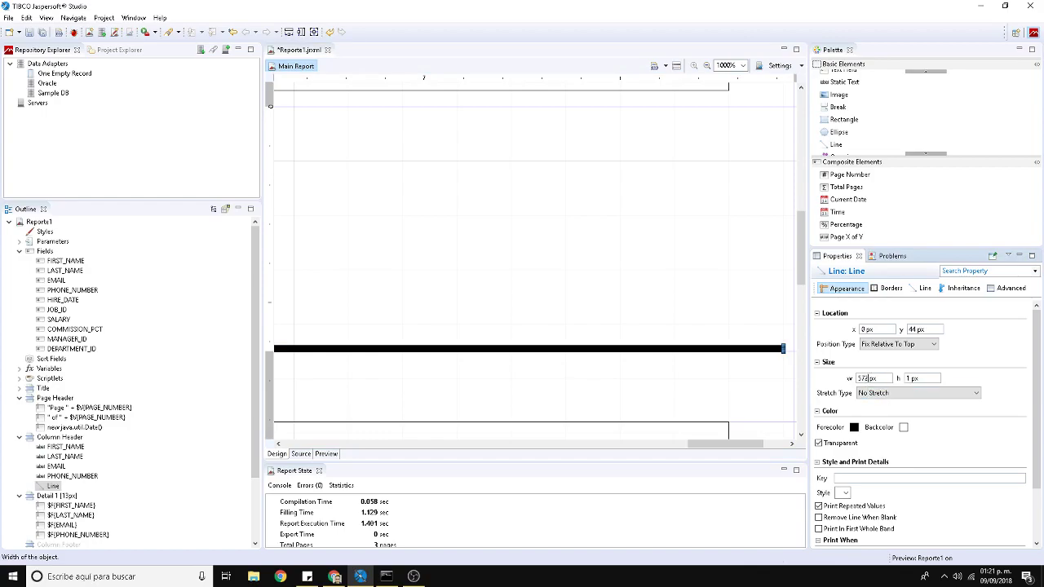
{"action": "left_click", "coordinate": [684, 258]}
Step: Raise the line to just under the column header labels, at about y 15 px, and shrink the Column Header band to meet it
{"action": "left_click_drag", "start_coordinate": [740, 444], "coordinate": [326, 444]}
{"action": "scroll", "coordinate": [366, 384], "scroll_direction": "down", "scroll_amount": 2}
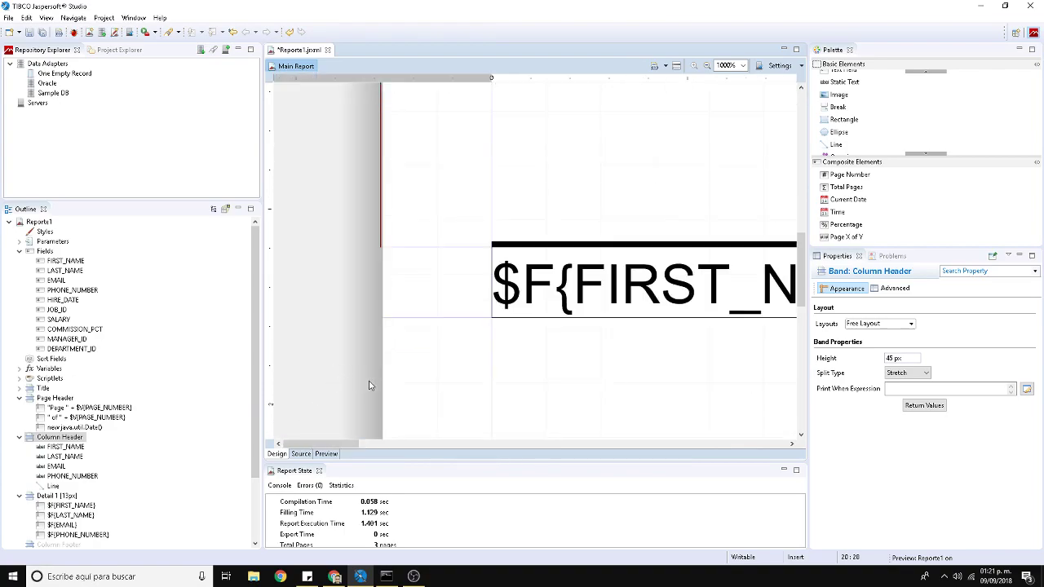
{"action": "left_click", "coordinate": [708, 65]}
{"action": "left_click", "coordinate": [708, 66]}
{"action": "left_click", "coordinate": [708, 66]}
{"action": "left_click", "coordinate": [708, 65]}
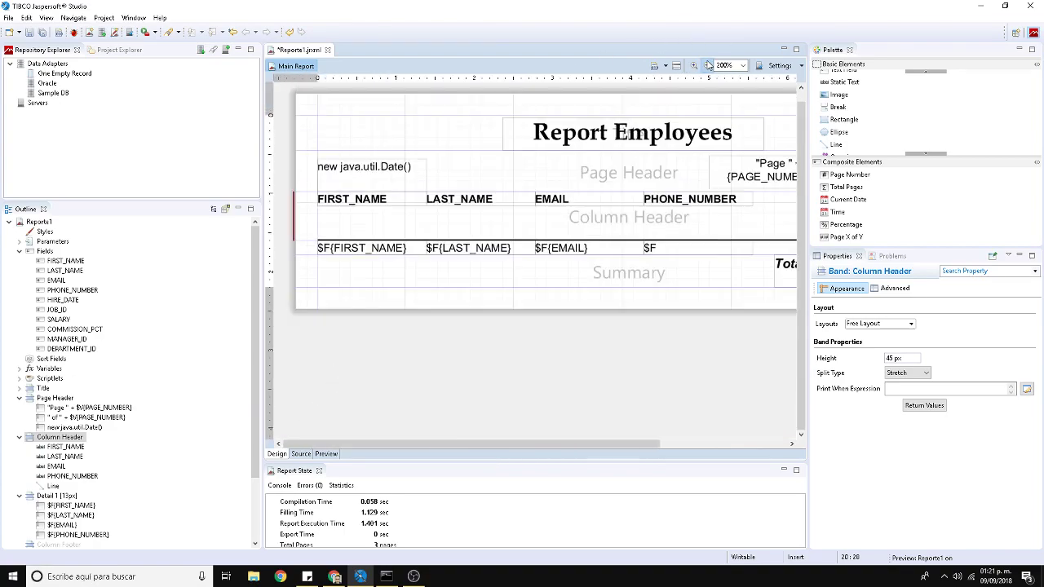
{"action": "left_click", "coordinate": [708, 65]}
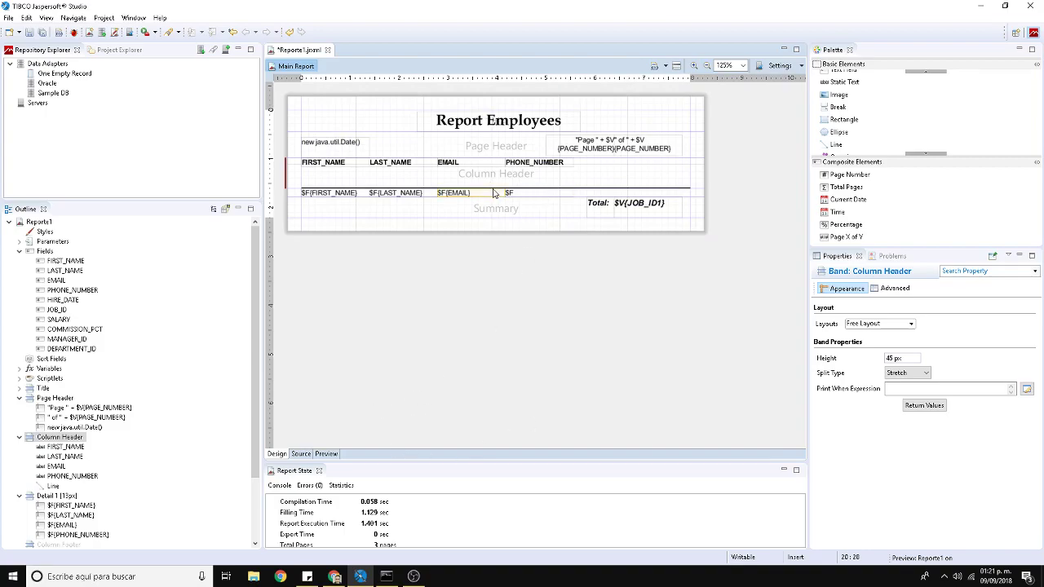
{"action": "left_click", "coordinate": [582, 192]}
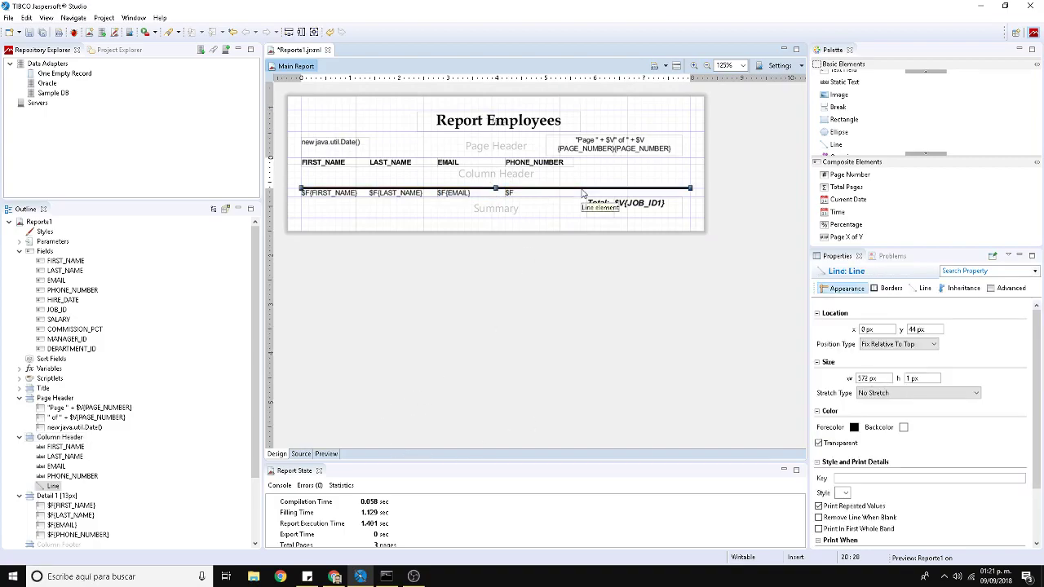
{"action": "key", "text": "Up"}
{"action": "key", "text": "Up"}
{"action": "key", "text": "Up"}
{"action": "key", "text": "Up"}
{"action": "key", "text": "Up"}
{"action": "key", "text": "Up"}
{"action": "key", "text": "Up"}
{"action": "key", "text": "Up"}
{"action": "key", "text": "Up"}
{"action": "key", "text": "Up"}
{"action": "key", "text": "Up"}
{"action": "key", "text": "Up"}
{"action": "key", "text": "Up"}
{"action": "key", "text": "Up"}
{"action": "key", "text": "Up"}
{"action": "key", "text": "Up"}
{"action": "key", "text": "Up"}
{"action": "key", "text": "Up"}
{"action": "key", "text": "Up"}
{"action": "key", "text": "Up"}
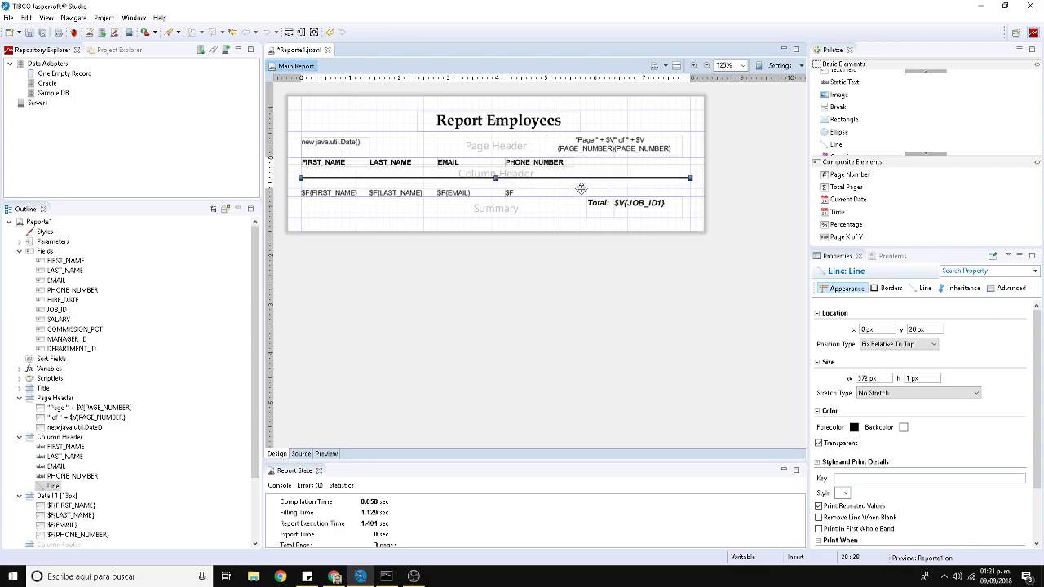
{"action": "key", "text": "Up"}
{"action": "key", "text": "Up"}
{"action": "key", "text": "Up"}
{"action": "key", "text": "Up"}
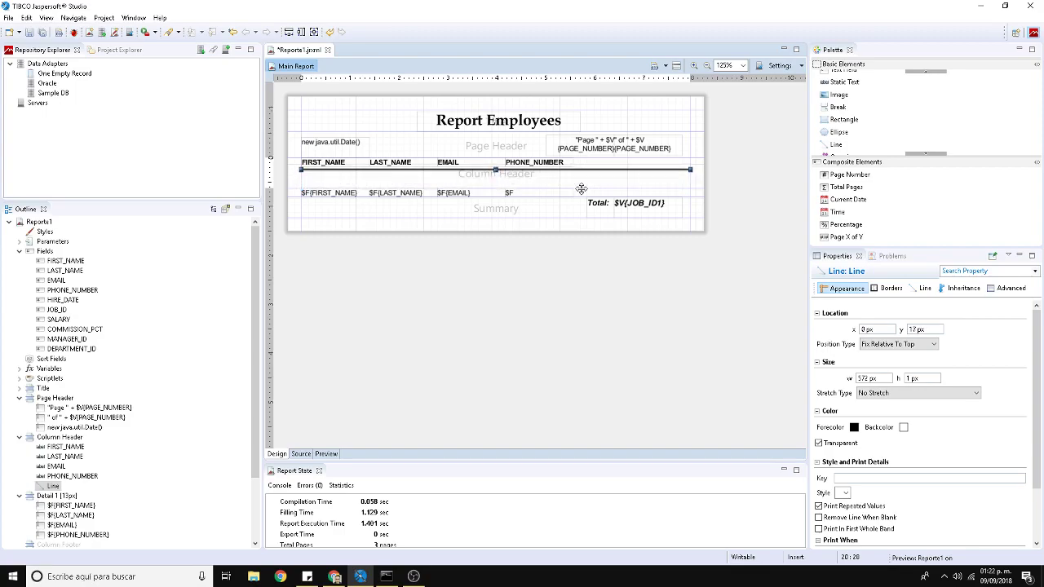
{"action": "left_click", "coordinate": [587, 294]}
{"action": "left_click_drag", "start_coordinate": [617, 188], "coordinate": [614, 157]}
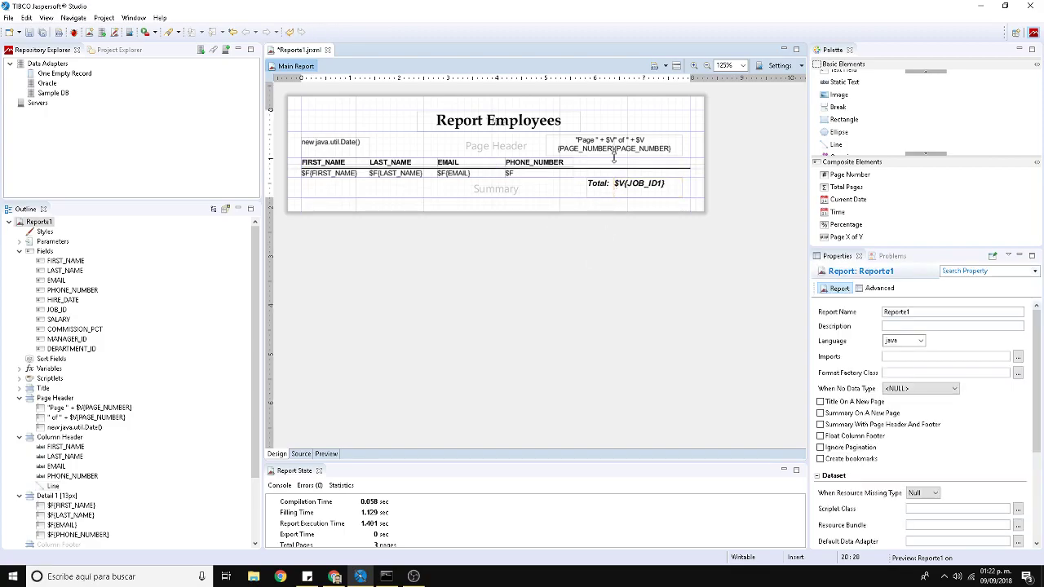
Step: Examine the separator line's border, direction, appearance and inherited pen attributes
{"action": "left_click", "coordinate": [606, 168]}
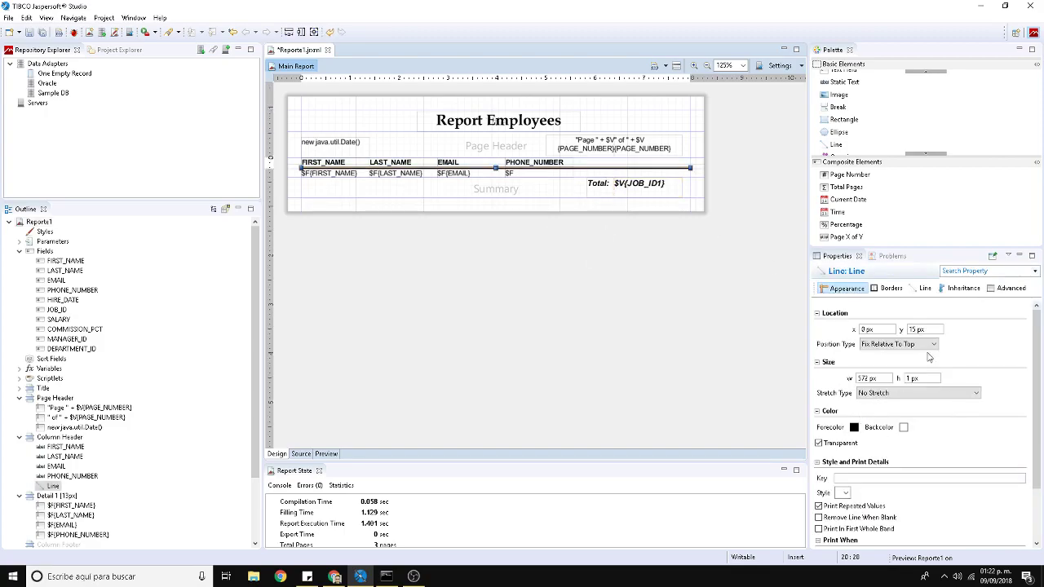
{"action": "left_click", "coordinate": [889, 288]}
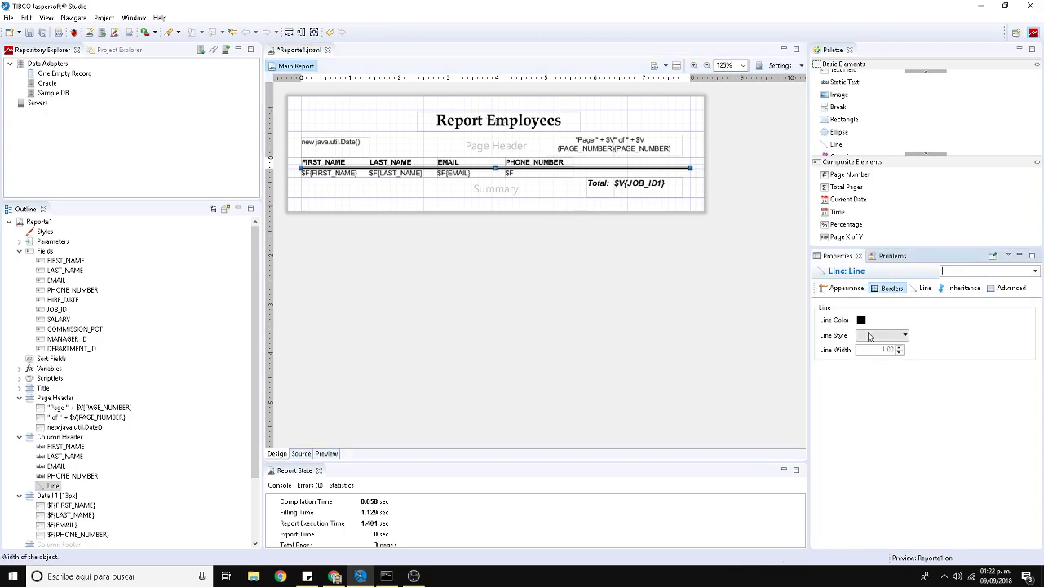
{"action": "left_click", "coordinate": [925, 290]}
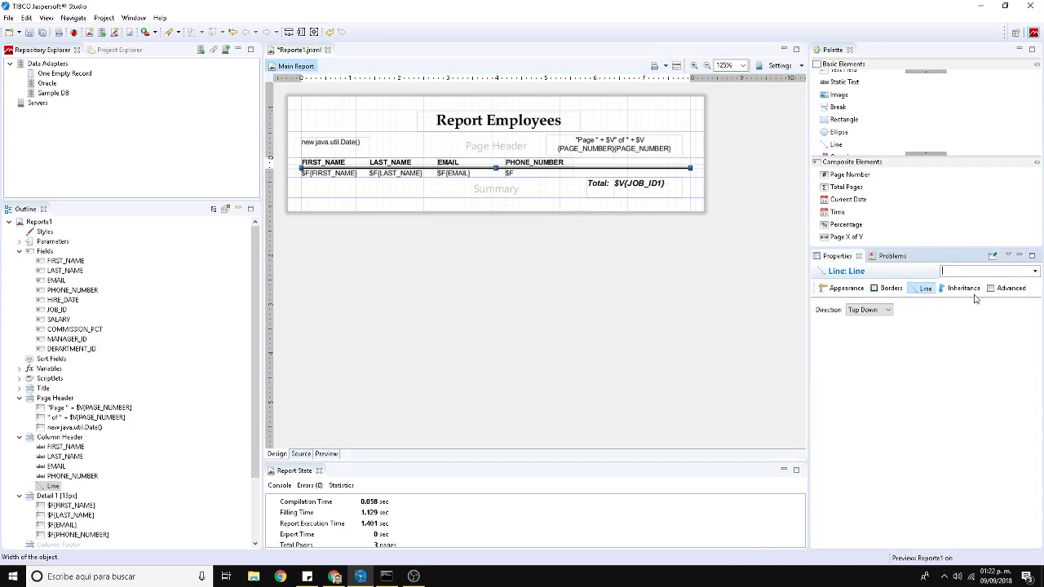
{"action": "left_click", "coordinate": [845, 288]}
{"action": "scroll", "coordinate": [953, 454], "scroll_direction": "down", "scroll_amount": 3}
{"action": "scroll", "coordinate": [953, 407], "scroll_direction": "up", "scroll_amount": 3}
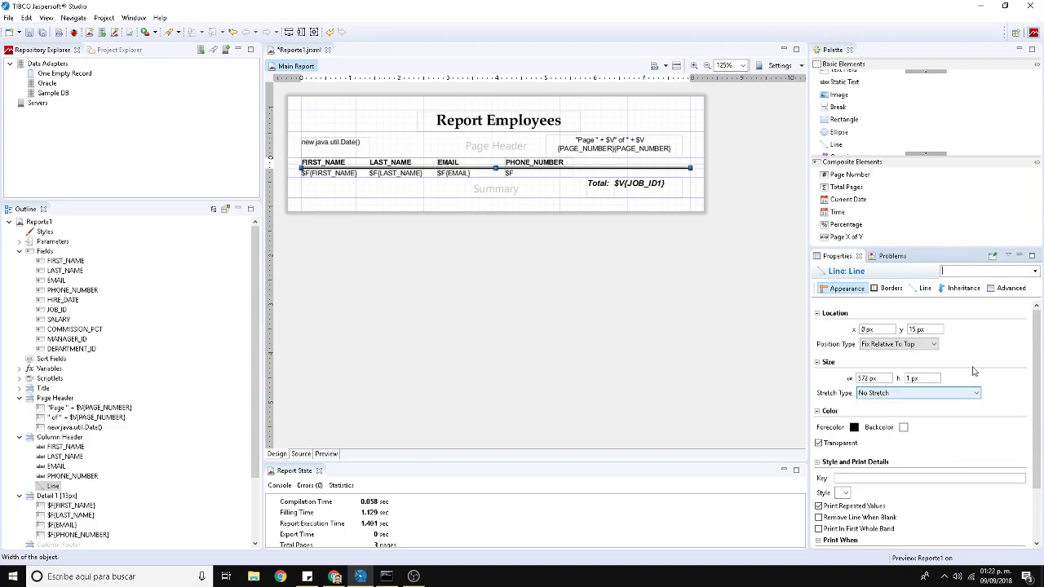
{"action": "left_click", "coordinate": [924, 291]}
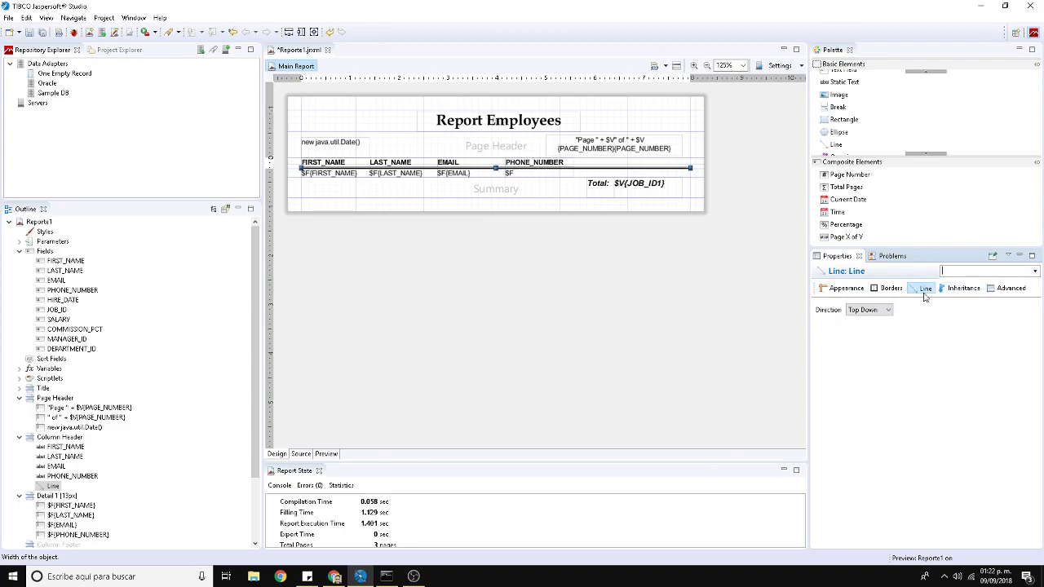
{"action": "left_click", "coordinate": [1009, 288]}
{"action": "left_click", "coordinate": [963, 289]}
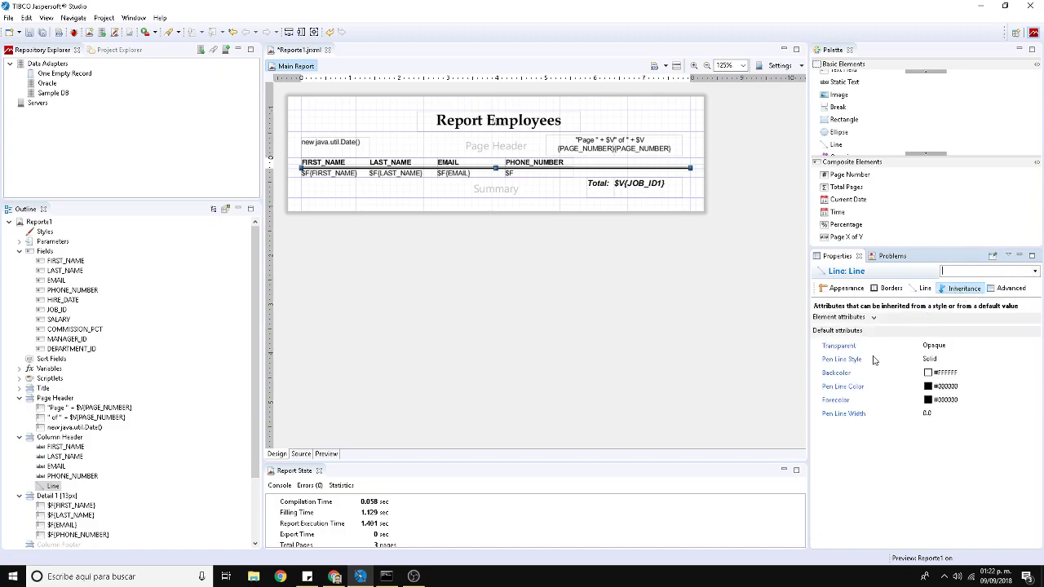
{"action": "left_click", "coordinate": [714, 305]}
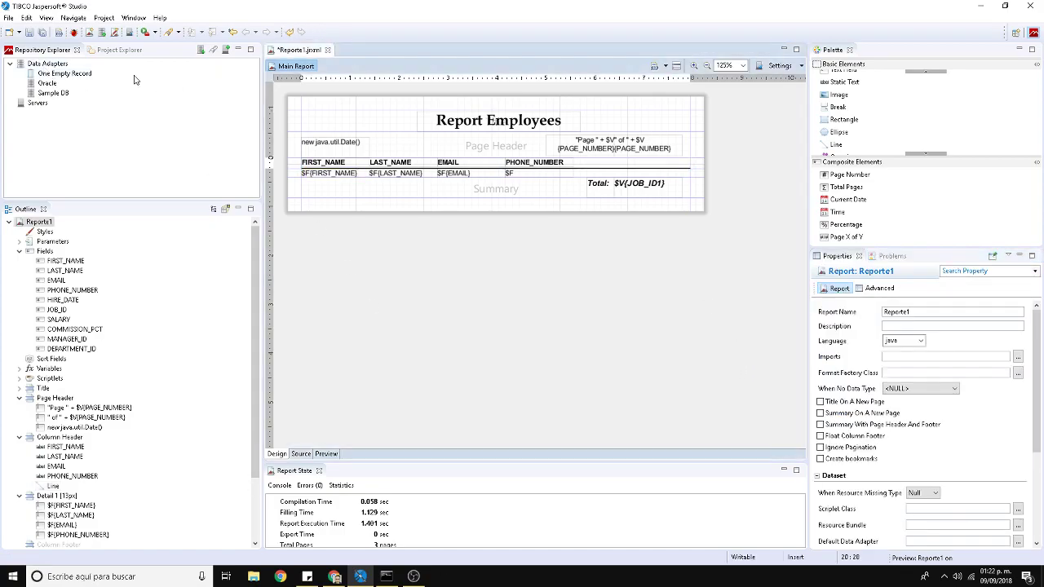
Step: Save the report and preview its first page at 125% zoom to check the separator line and row layout
{"action": "key", "text": "ctrl+s"}
{"action": "left_click", "coordinate": [326, 454]}
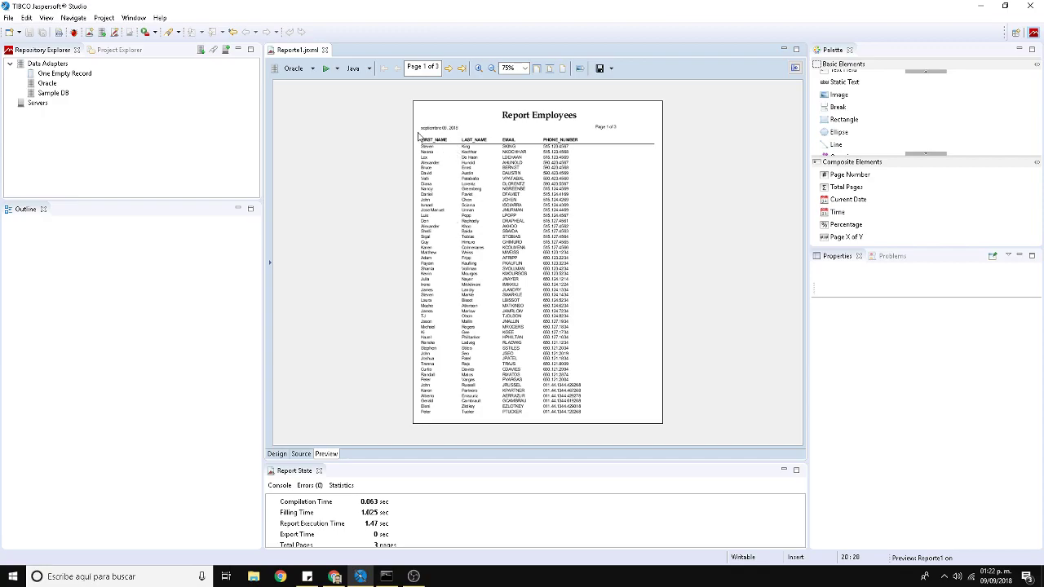
{"action": "left_click", "coordinate": [479, 69]}
{"action": "left_click", "coordinate": [480, 69]}
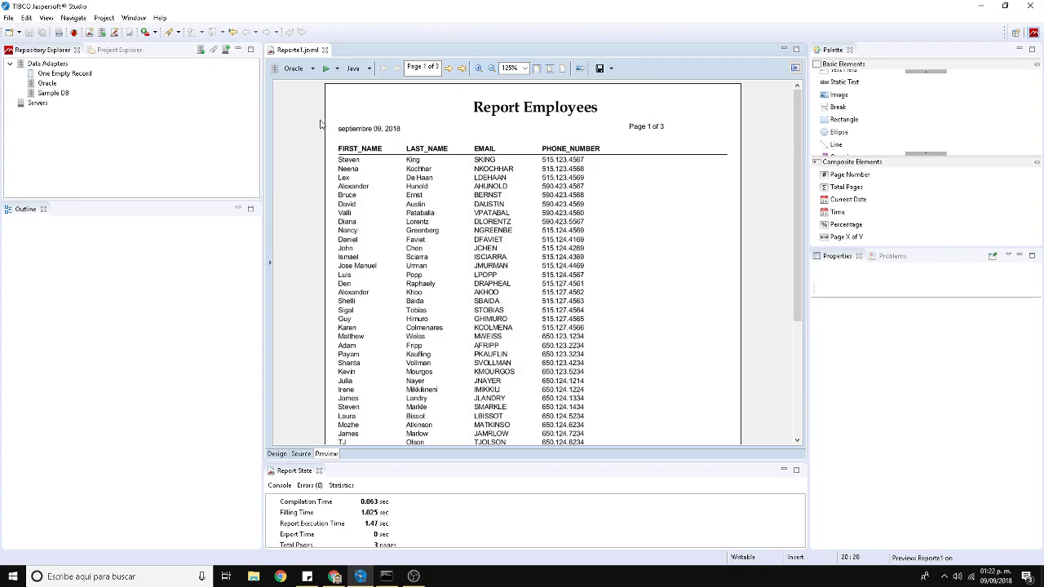
{"action": "scroll", "coordinate": [389, 300], "scroll_direction": "down", "scroll_amount": 5}
{"action": "scroll", "coordinate": [389, 300], "scroll_direction": "up", "scroll_amount": 5}
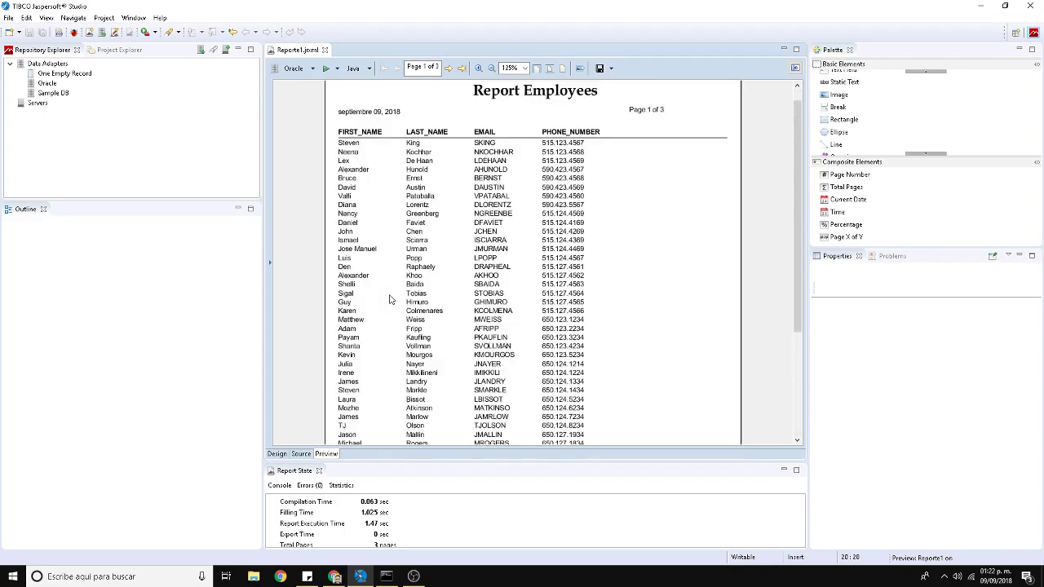
Step: In the report design, change the word "Page" to "Hoja" in the expression of the first page-number field in the Page Header
{"action": "left_click", "coordinate": [277, 453]}
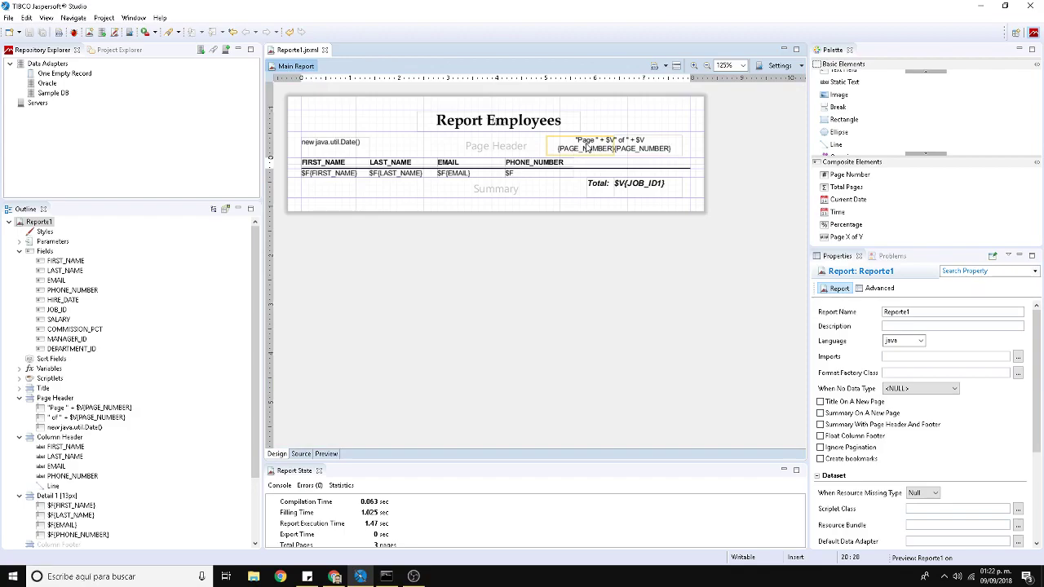
{"action": "left_click", "coordinate": [586, 148]}
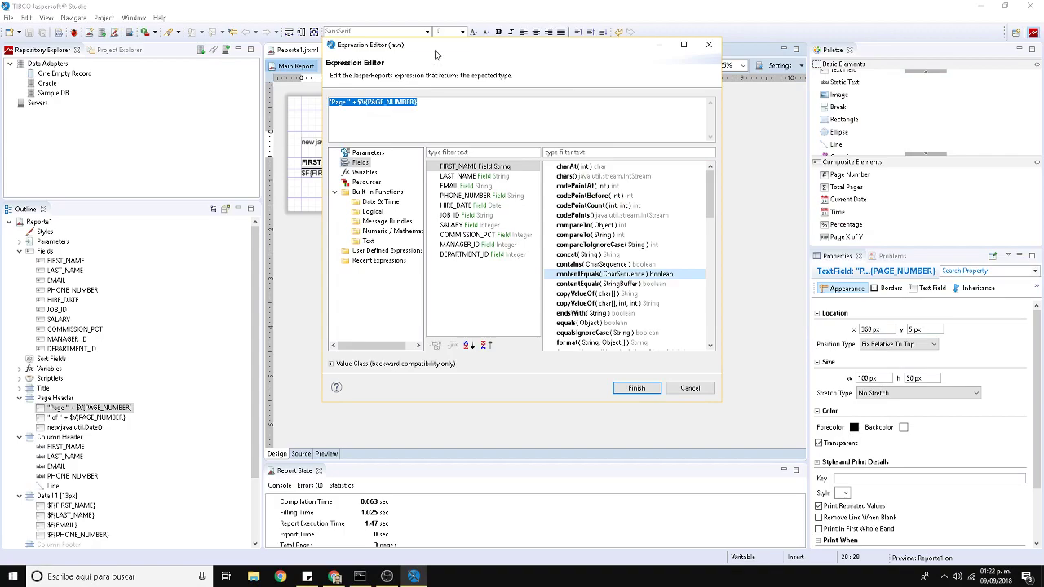
{"action": "left_click_drag", "start_coordinate": [437, 51], "coordinate": [432, 165]}
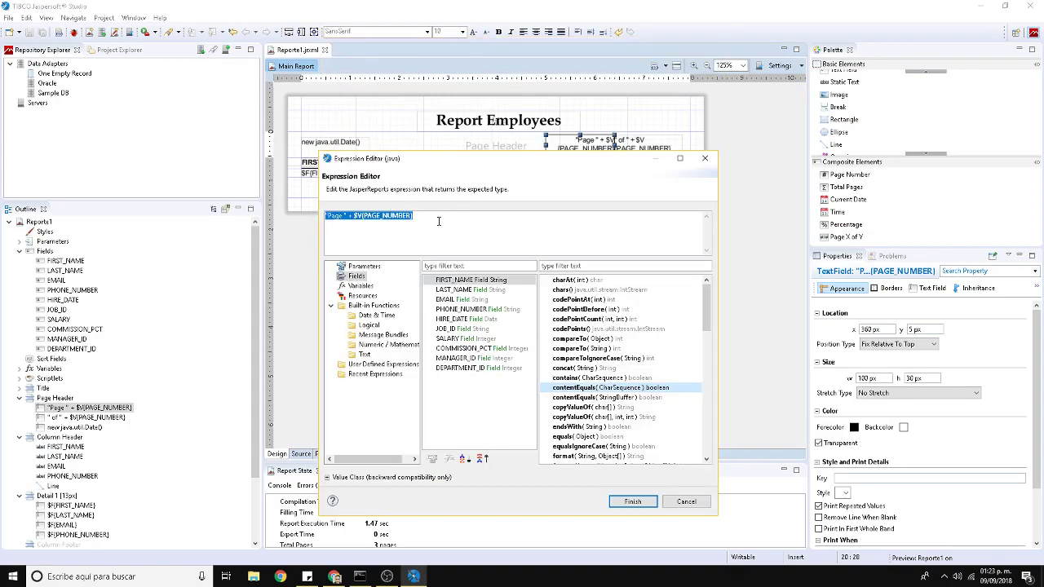
{"action": "left_click", "coordinate": [343, 223]}
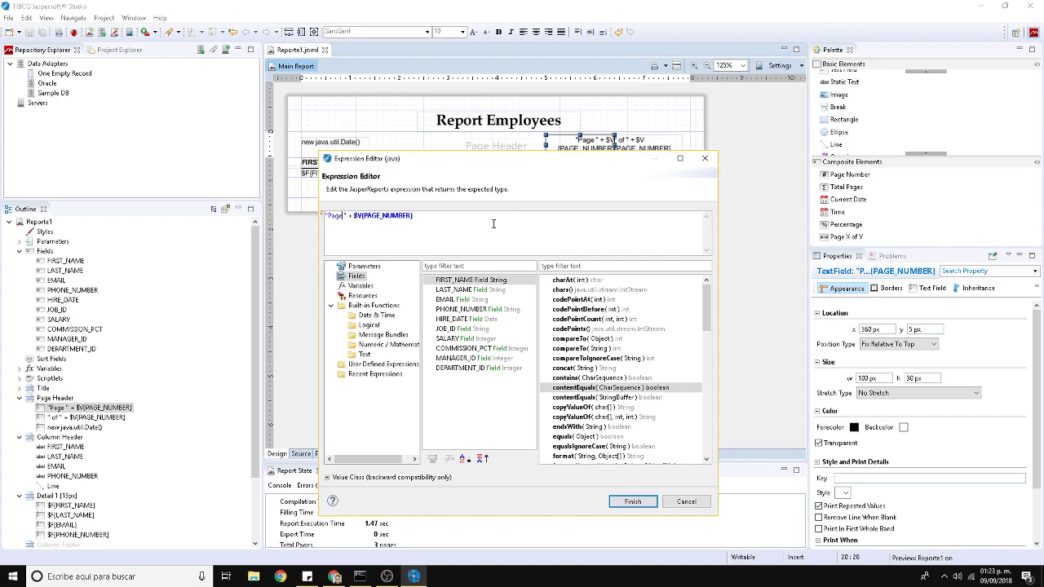
{"action": "key", "text": "BackSpace"}
{"action": "key", "text": "BackSpace"}
{"action": "key", "text": "BackSpace"}
{"action": "key", "text": "BackSpace"}
{"action": "type", "text": "Hoja"}
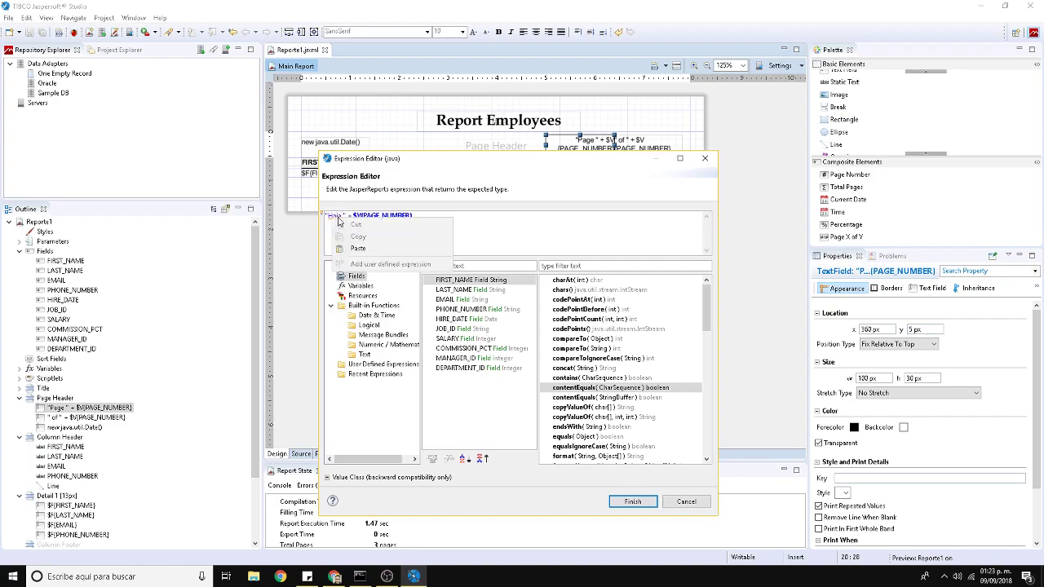
{"action": "left_click", "coordinate": [633, 501]}
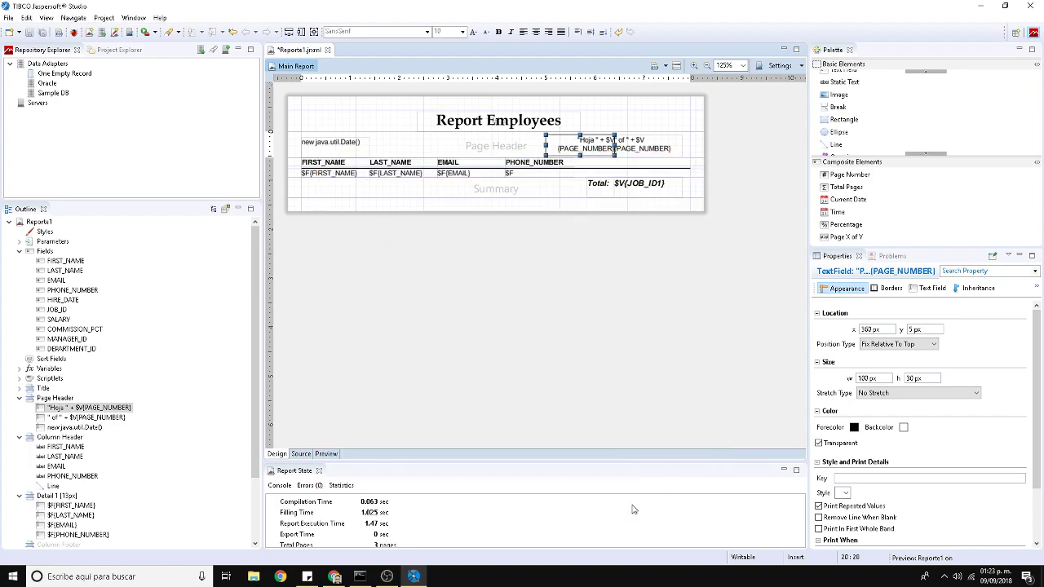
{"action": "left_click", "coordinate": [661, 331]}
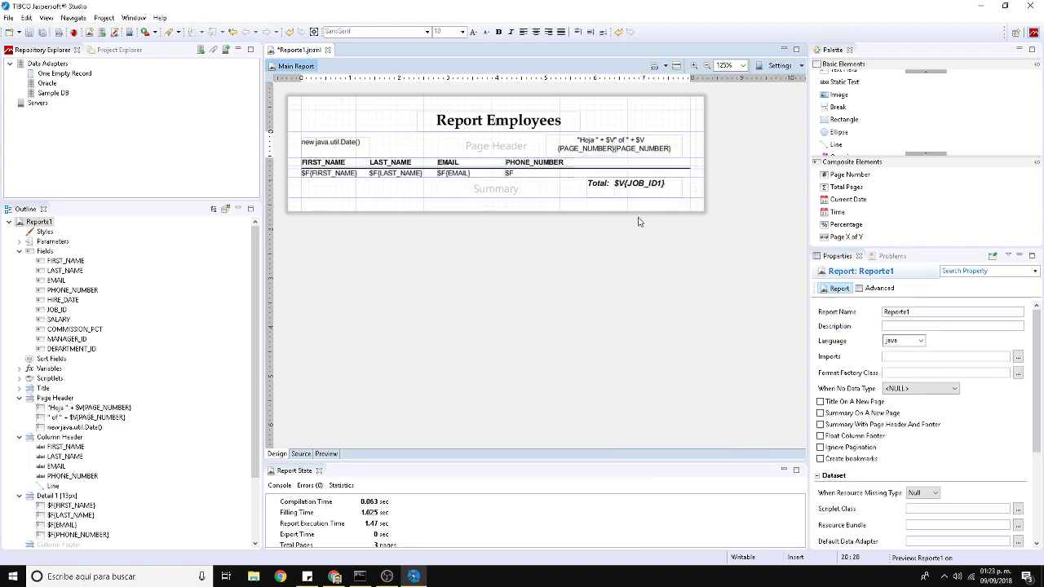
Step: Change the word "of" to "de" in the expression of the total-pages field in the Page Header
{"action": "double_click", "coordinate": [620, 150]}
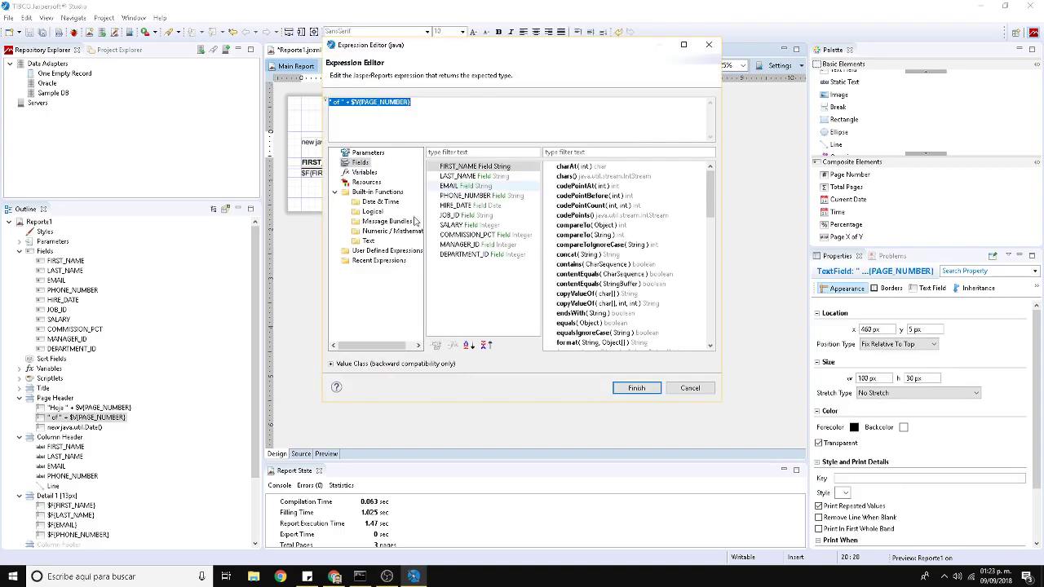
{"action": "left_click", "coordinate": [363, 103]}
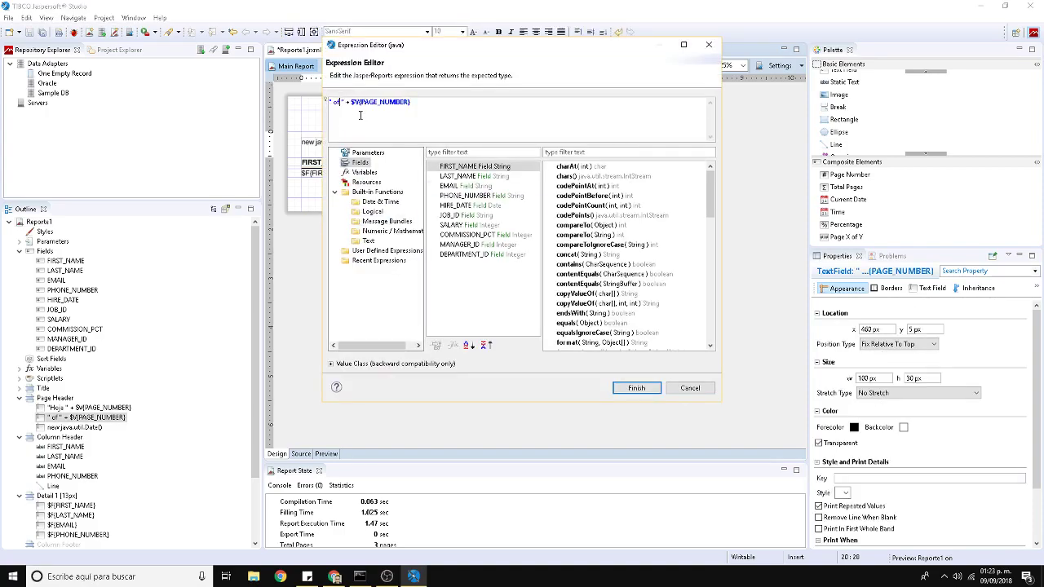
{"action": "double_click", "coordinate": [336, 102]}
{"action": "type", "text": "de"}
{"action": "left_click", "coordinate": [636, 388]}
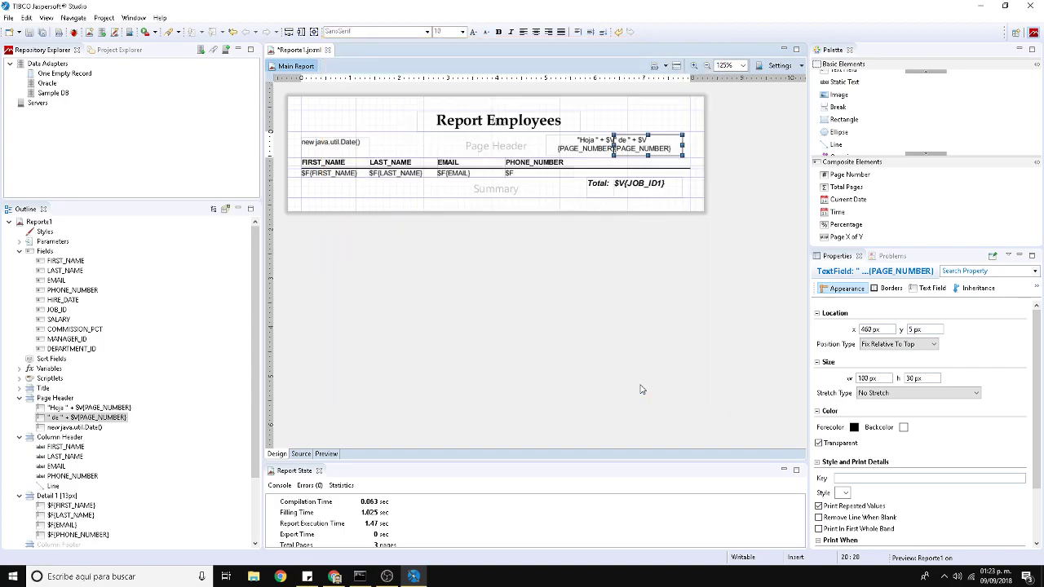
Step: Preview the report and go through all its pages to check the "Hoja ... de ..." page numbering and the summary total
{"action": "left_click", "coordinate": [635, 327]}
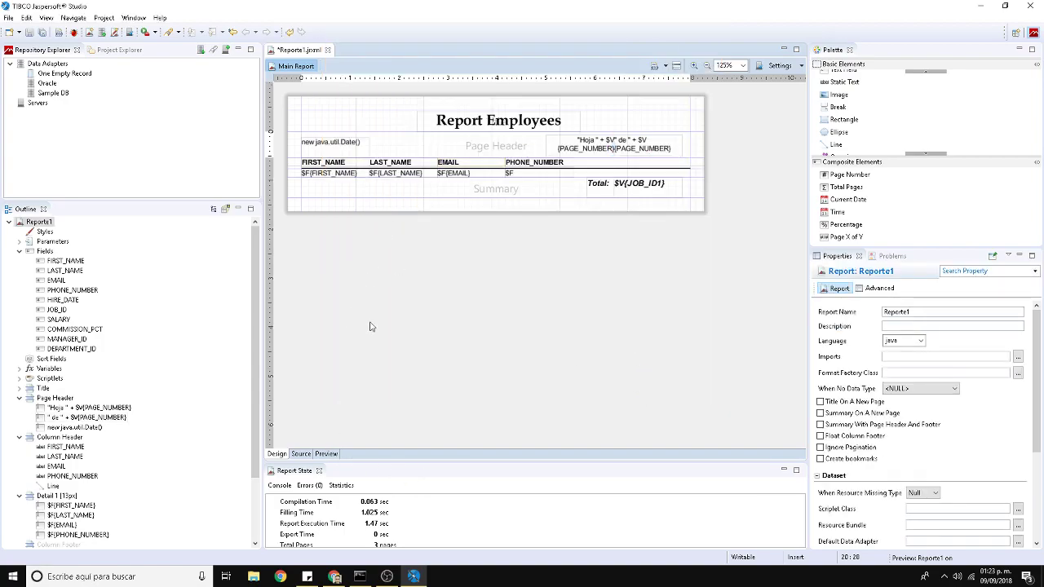
{"action": "left_click", "coordinate": [327, 456]}
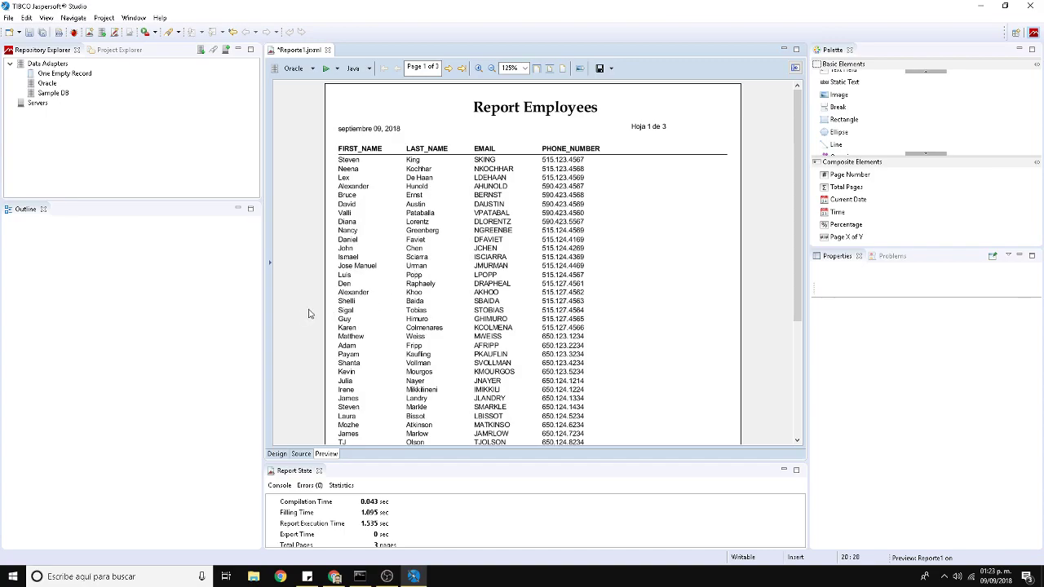
{"action": "scroll", "coordinate": [314, 354], "scroll_direction": "down", "scroll_amount": 5}
{"action": "scroll", "coordinate": [315, 354], "scroll_direction": "up", "scroll_amount": 5}
{"action": "left_click", "coordinate": [449, 70]}
{"action": "left_click", "coordinate": [449, 70]}
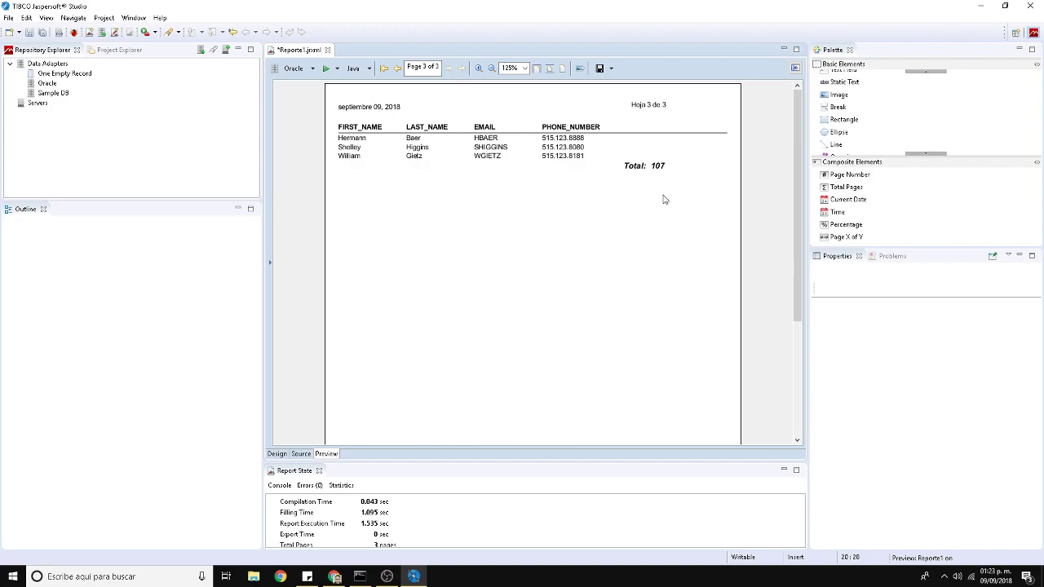
{"action": "left_click", "coordinate": [399, 70]}
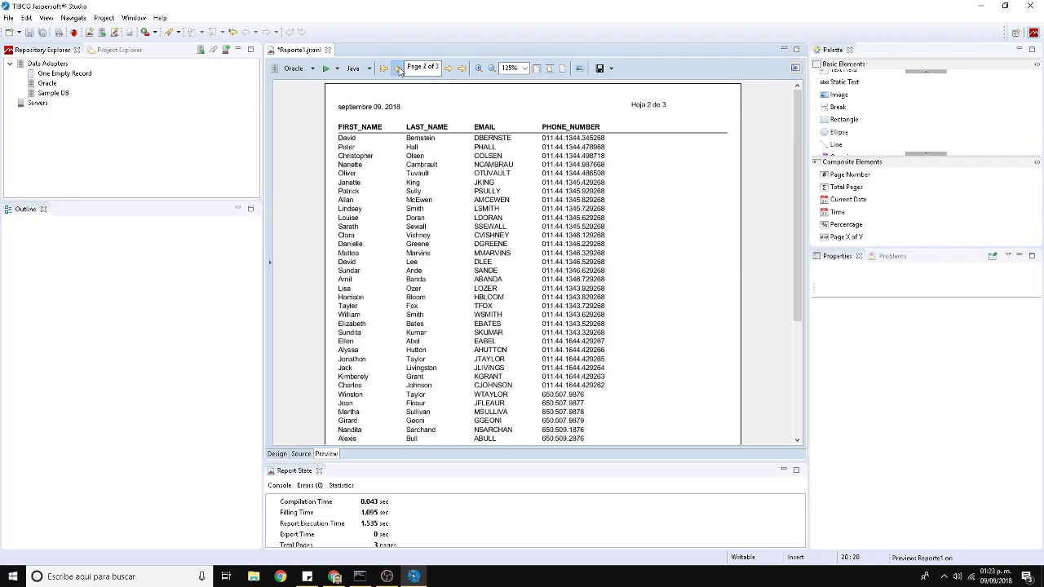
{"action": "left_click", "coordinate": [399, 69]}
Step: Examine the employee rows down to the end of page 1, and view the total on the last page
{"action": "scroll", "coordinate": [318, 263], "scroll_direction": "down", "scroll_amount": 3}
{"action": "scroll", "coordinate": [318, 264], "scroll_direction": "up", "scroll_amount": 3}
{"action": "scroll", "coordinate": [318, 263], "scroll_direction": "down", "scroll_amount": 3}
{"action": "scroll", "coordinate": [318, 263], "scroll_direction": "up", "scroll_amount": 3}
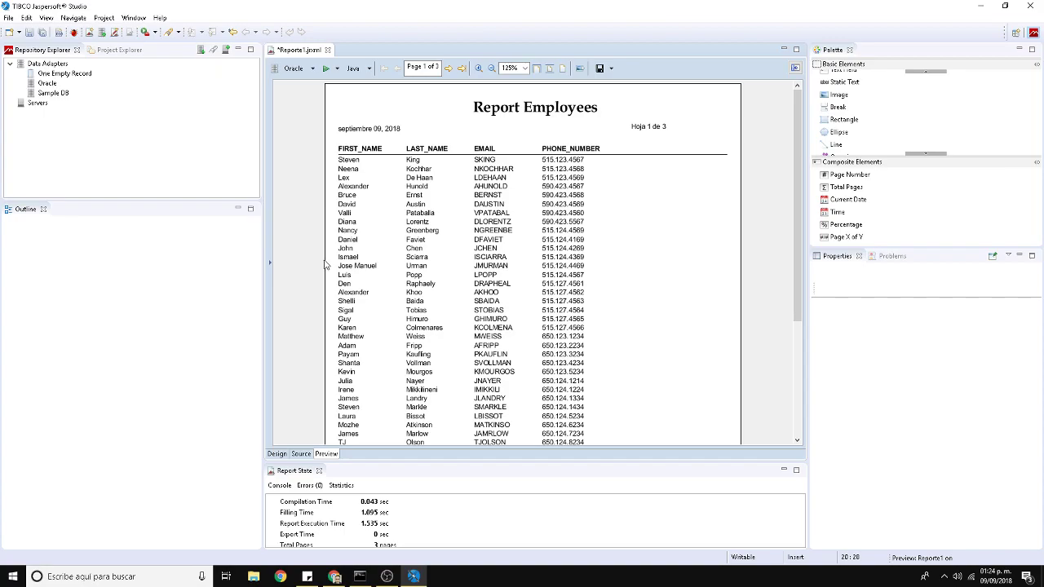
{"action": "scroll", "coordinate": [324, 265], "scroll_direction": "down", "scroll_amount": 5}
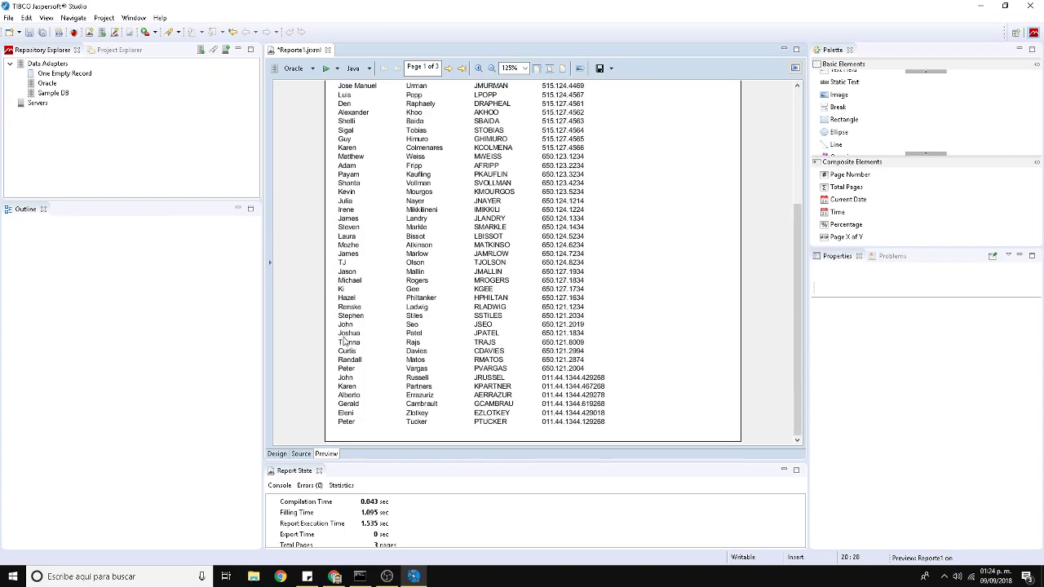
{"action": "left_click", "coordinate": [446, 70]}
{"action": "left_click", "coordinate": [446, 71]}
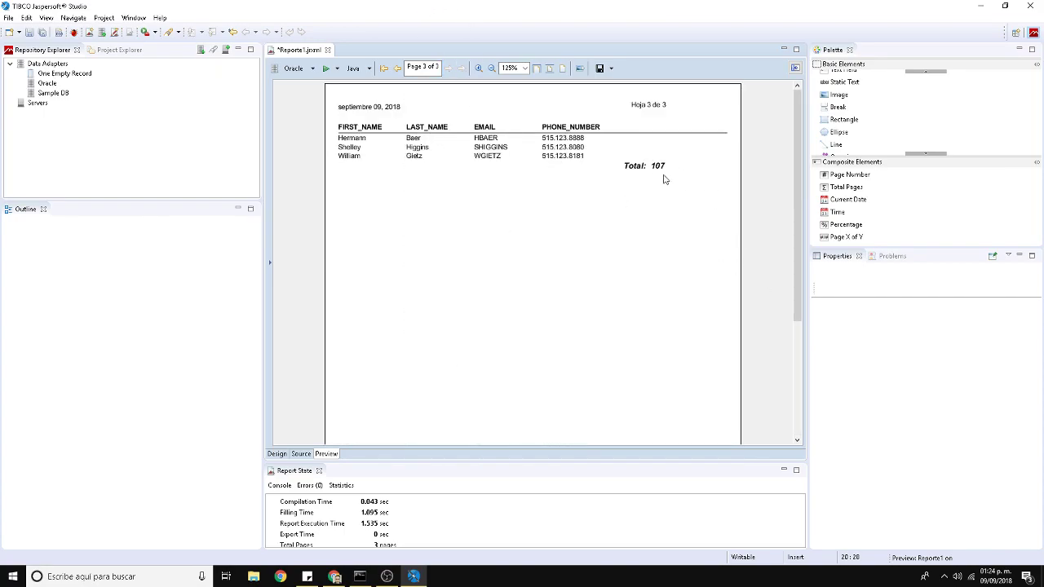
Step: In the report design, enlarge the editing area and view the calculation functions offered for the JOB_ID field in the Summary band
{"action": "left_click", "coordinate": [278, 454]}
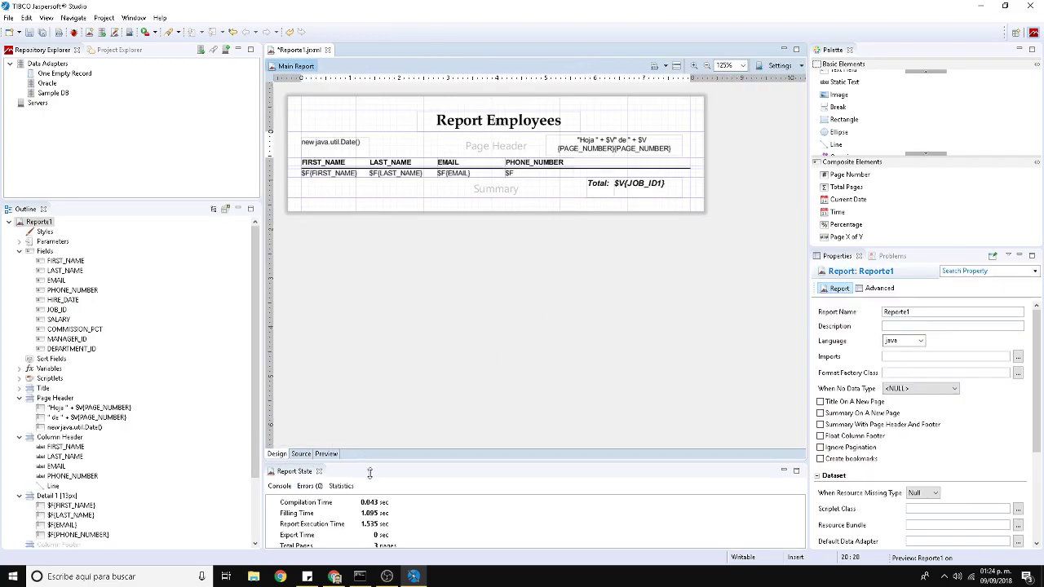
{"action": "left_click_drag", "start_coordinate": [366, 461], "coordinate": [367, 490]}
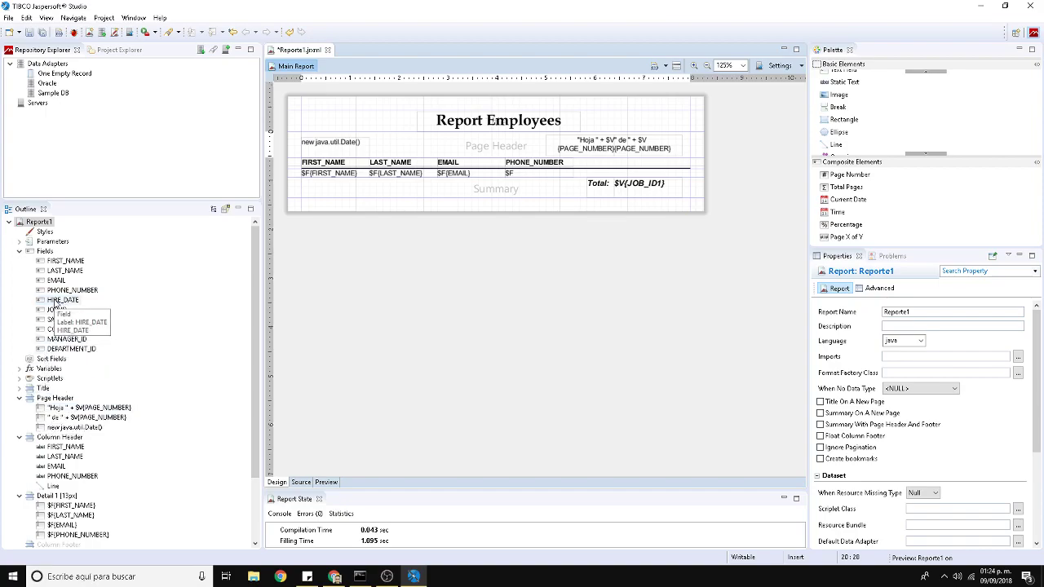
{"action": "left_click_drag", "start_coordinate": [57, 310], "coordinate": [527, 194]}
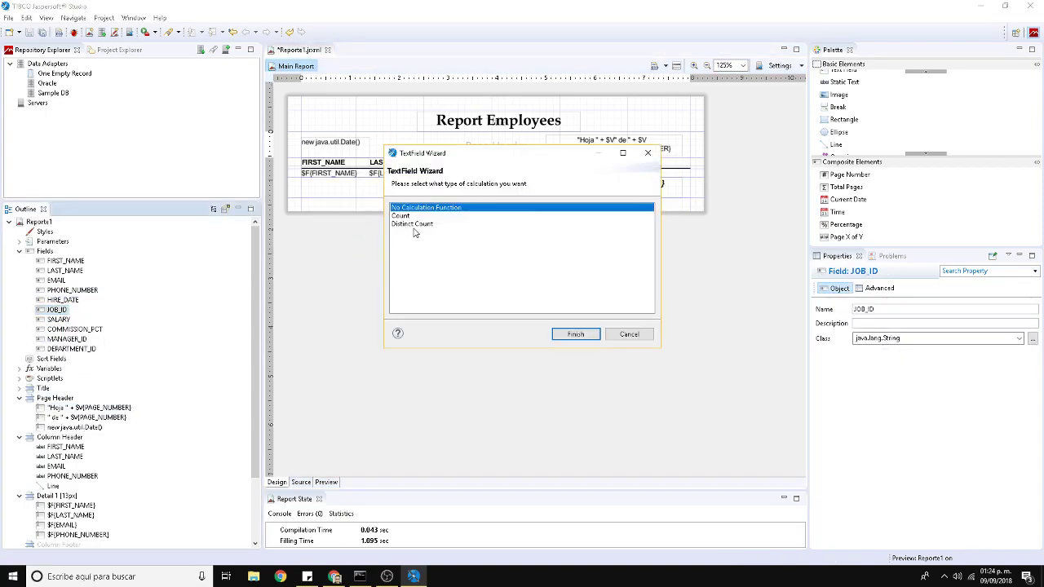
{"action": "left_click", "coordinate": [629, 335]}
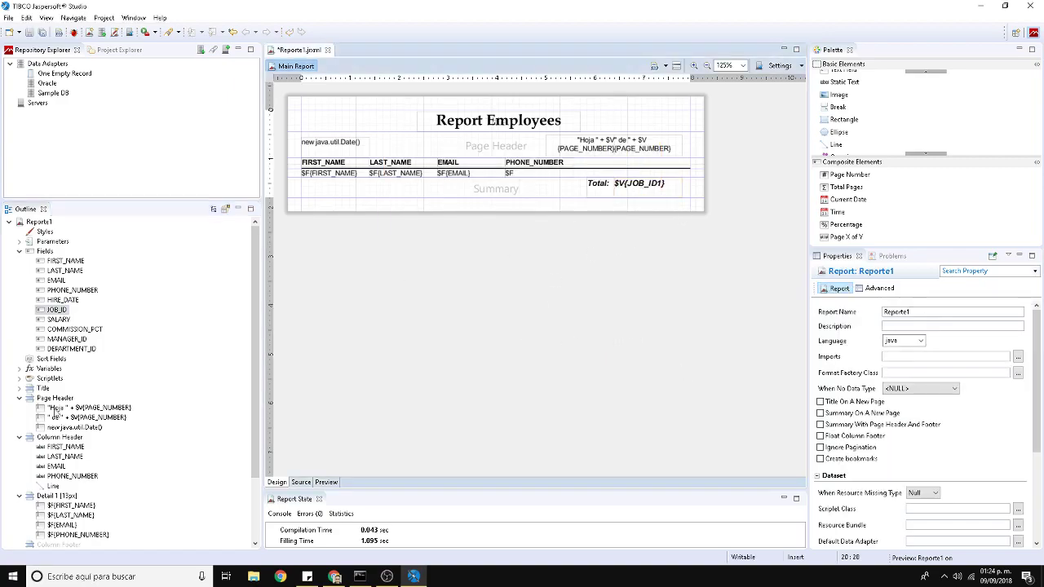
Step: Examine the class of several report fields and the calculation functions offered for COMMISSION_PCT in the Summary band, without adding it
{"action": "left_click", "coordinate": [62, 300]}
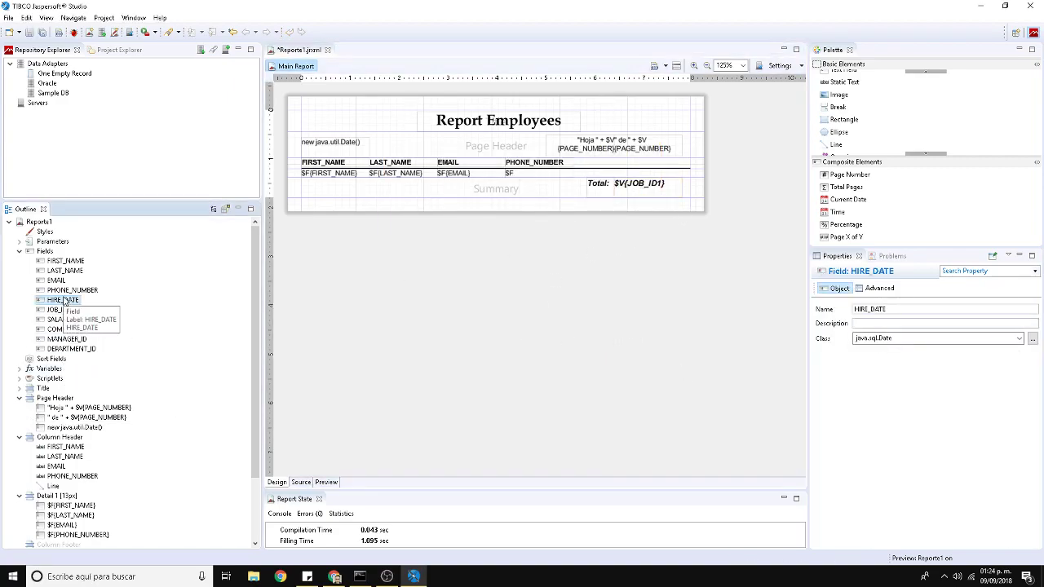
{"action": "left_click", "coordinate": [65, 291]}
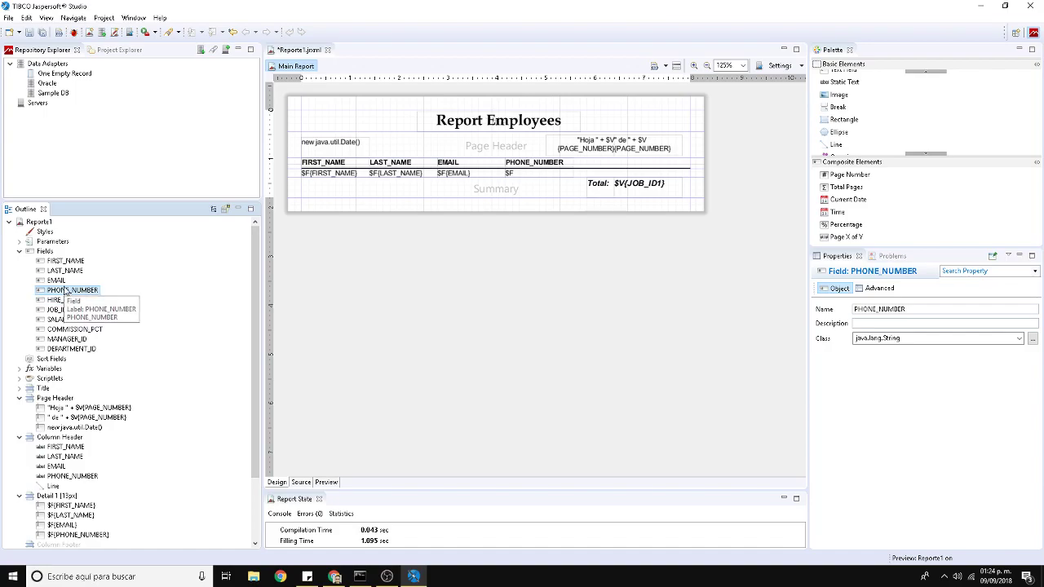
{"action": "left_click", "coordinate": [57, 281]}
{"action": "left_click", "coordinate": [72, 291]}
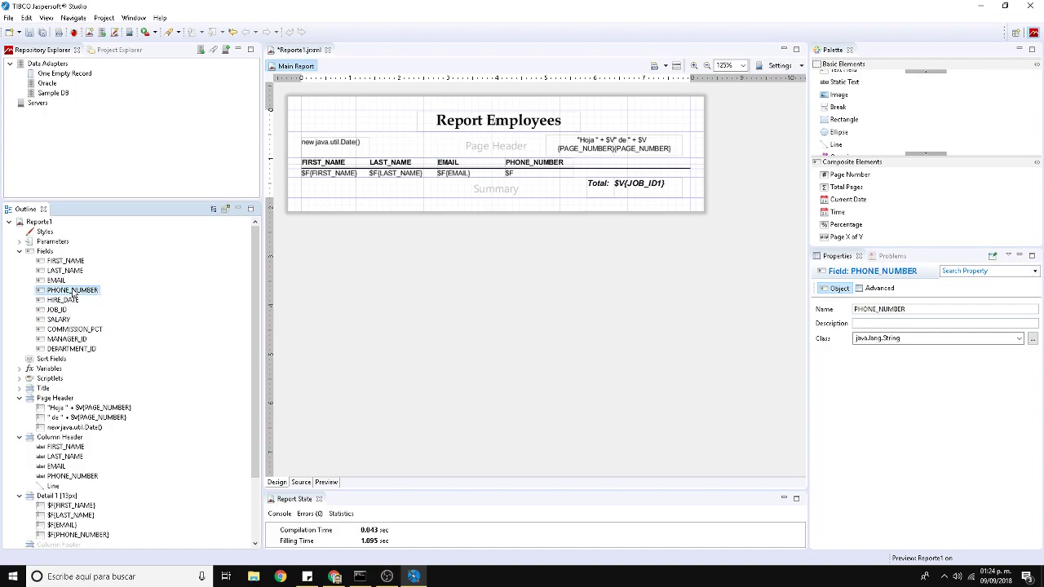
{"action": "left_click", "coordinate": [61, 329]}
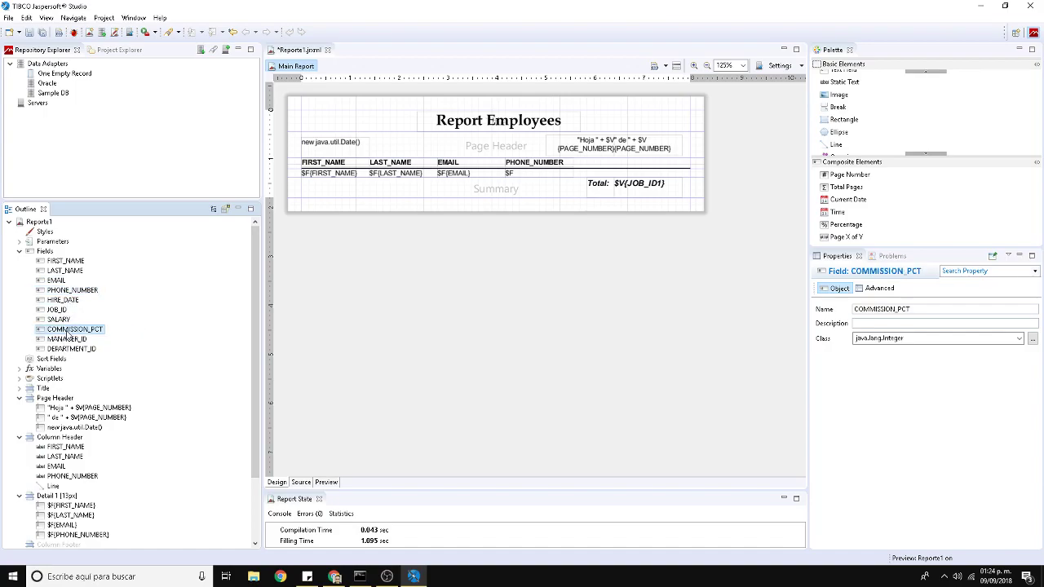
{"action": "left_click_drag", "start_coordinate": [59, 334], "coordinate": [492, 185]}
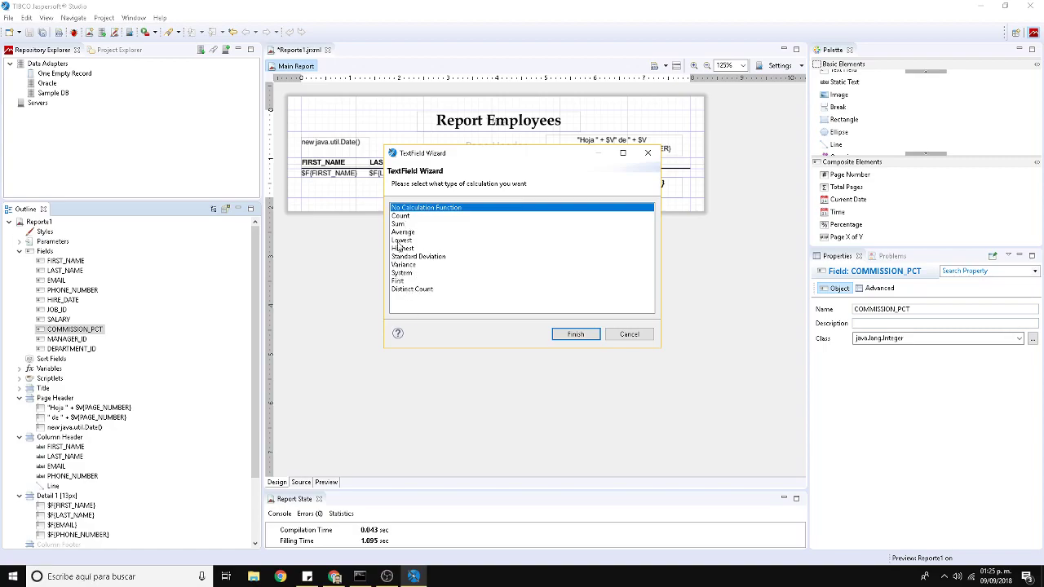
{"action": "left_click", "coordinate": [629, 334]}
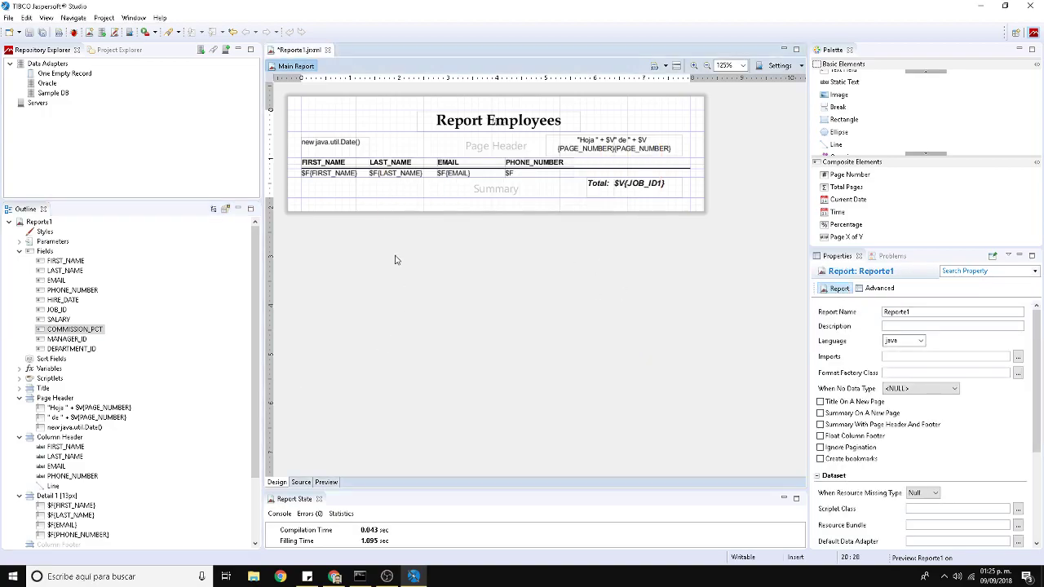
Step: Examine the report's XML source from the title band through the detail band, and return to the preview
{"action": "left_click", "coordinate": [327, 482]}
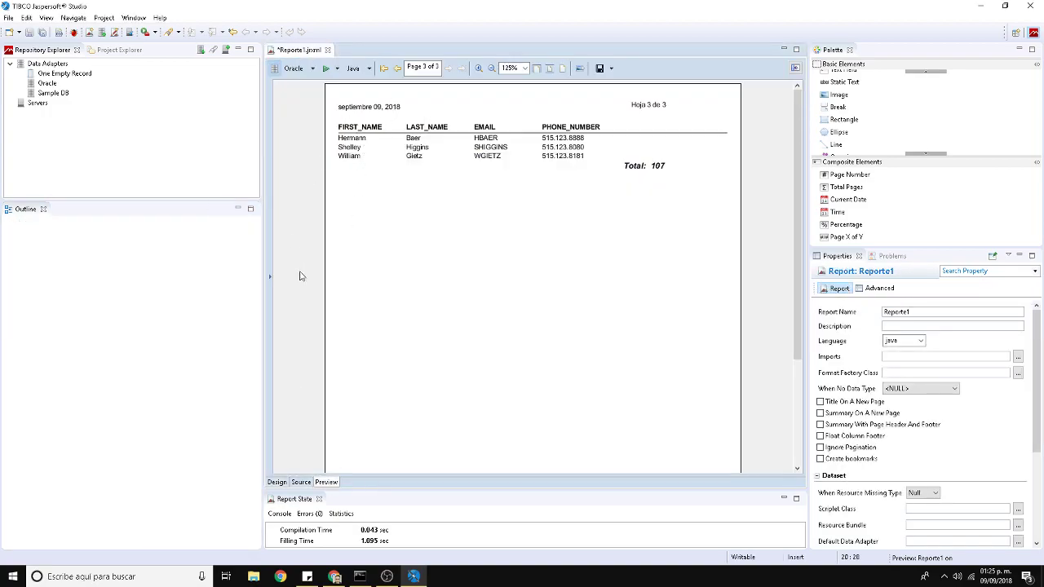
{"action": "left_click", "coordinate": [301, 482]}
{"action": "left_click", "coordinate": [466, 314]}
{"action": "scroll", "coordinate": [456, 343], "scroll_direction": "down", "scroll_amount": 16}
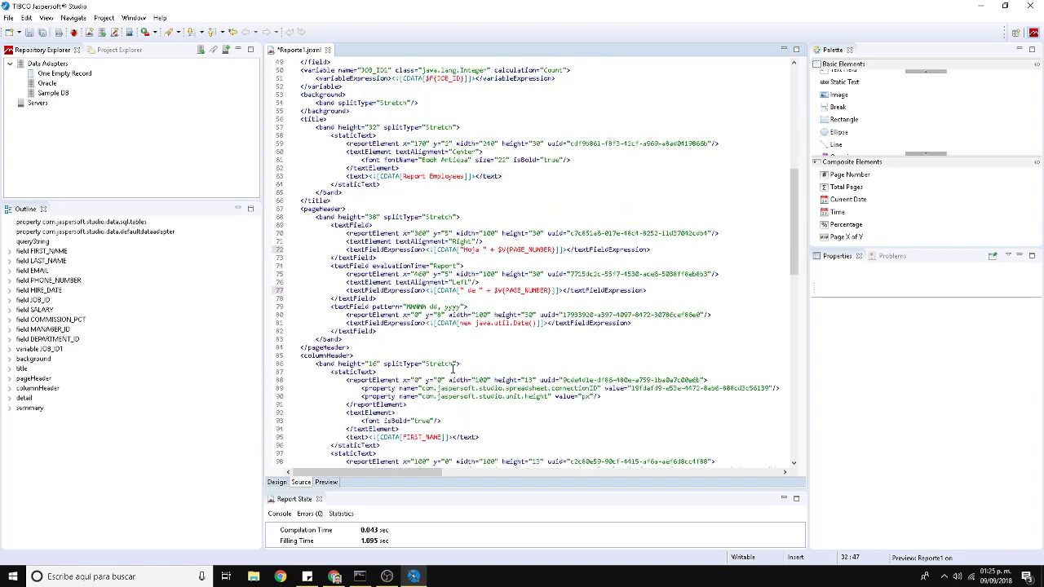
{"action": "scroll", "coordinate": [452, 368], "scroll_direction": "down", "scroll_amount": 9}
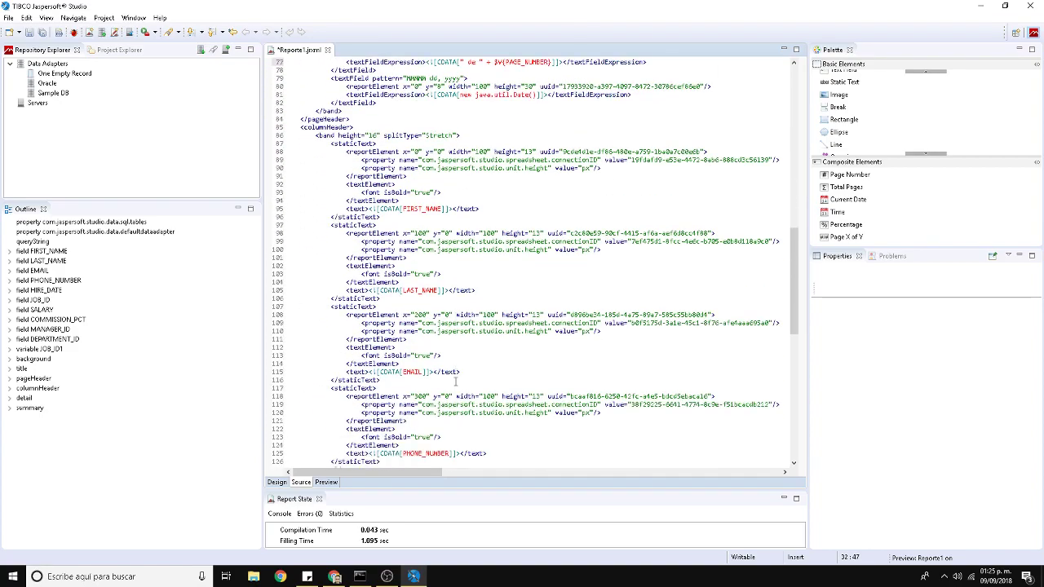
{"action": "scroll", "coordinate": [456, 381], "scroll_direction": "down", "scroll_amount": 9}
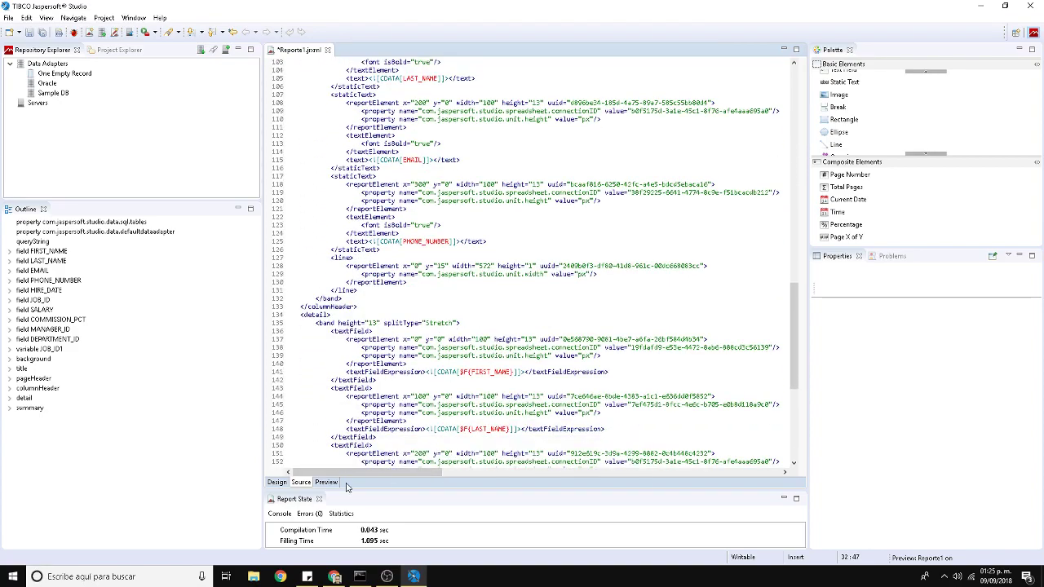
{"action": "left_click", "coordinate": [332, 484]}
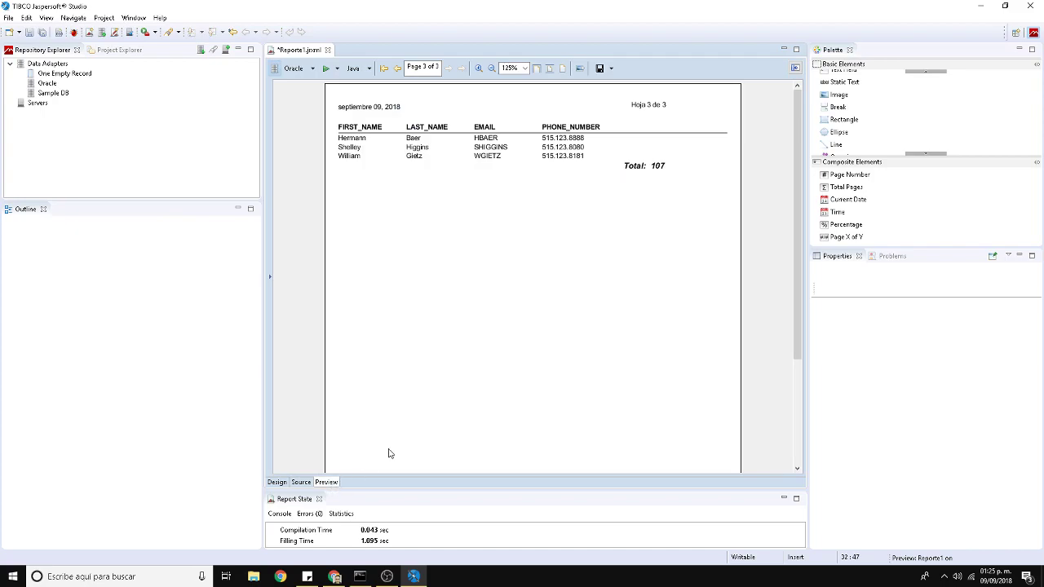
Step: Try to export the previewed report as a PDF to the desktop under the name Reporte1.pdf
{"action": "left_click", "coordinate": [600, 70]}
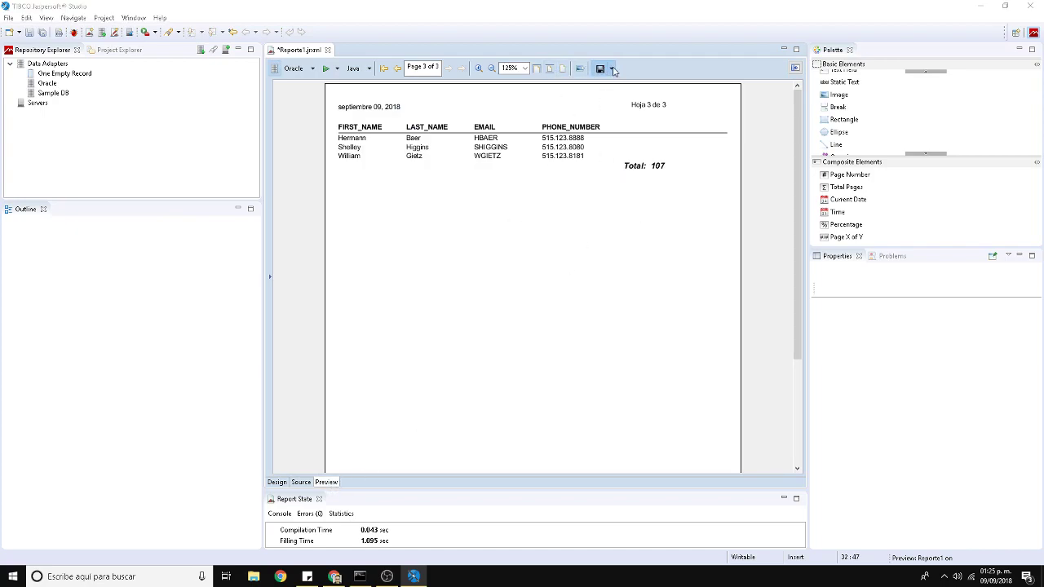
{"action": "left_click", "coordinate": [508, 28]}
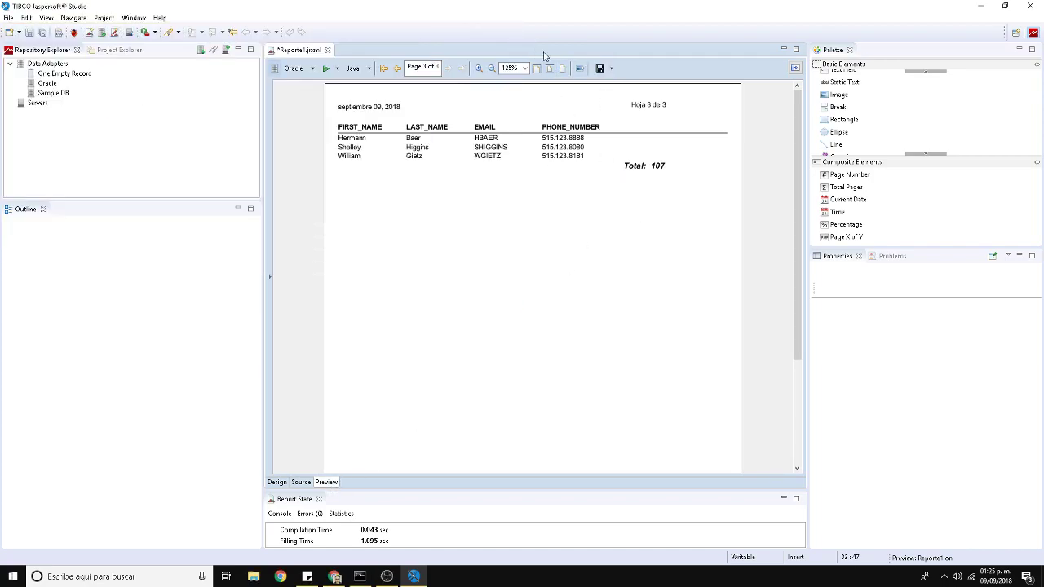
{"action": "left_click", "coordinate": [610, 68]}
{"action": "left_click", "coordinate": [617, 101]}
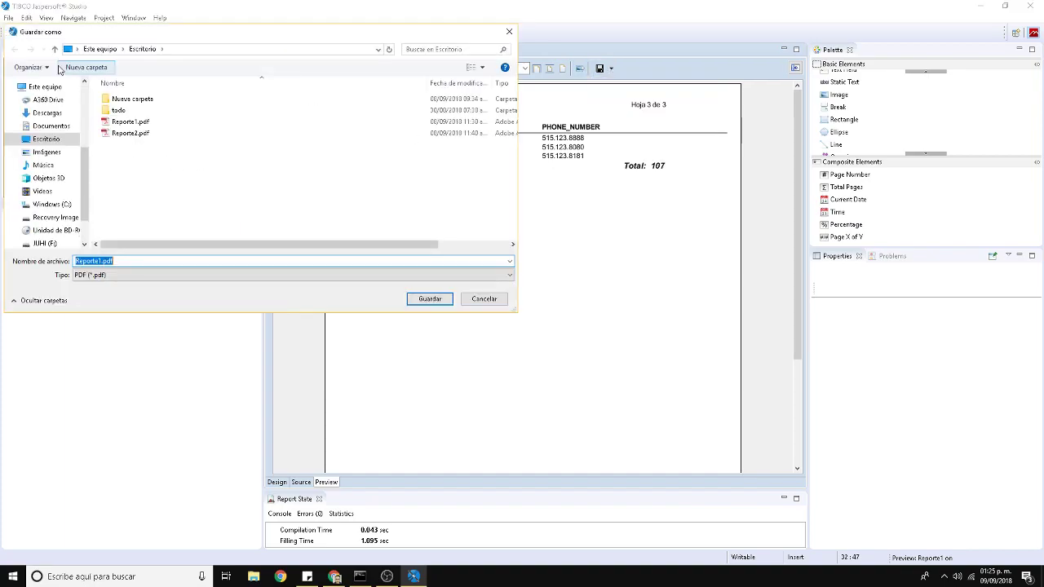
{"action": "left_click", "coordinate": [430, 300]}
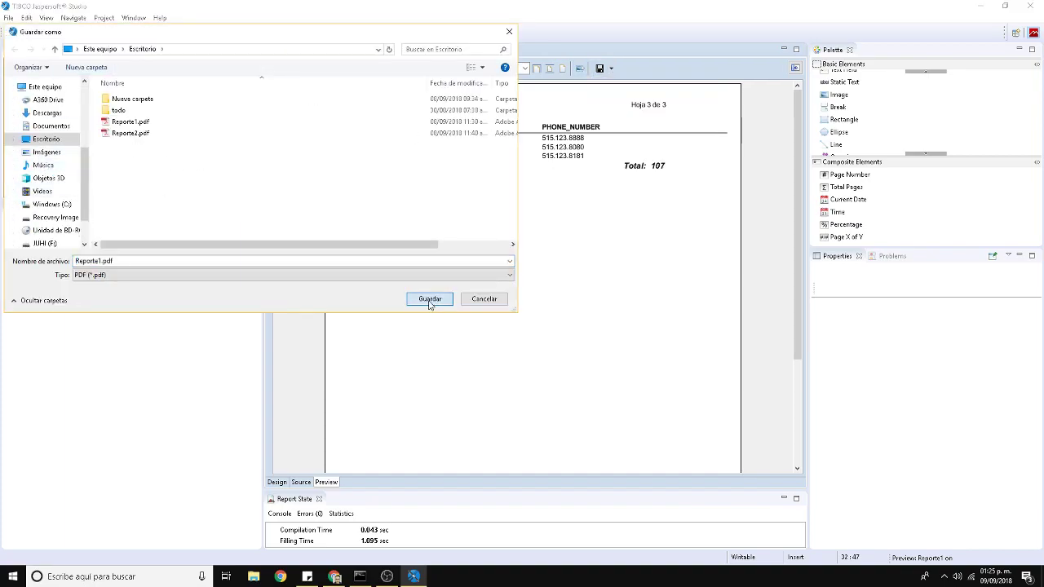
{"action": "left_click", "coordinate": [628, 295]}
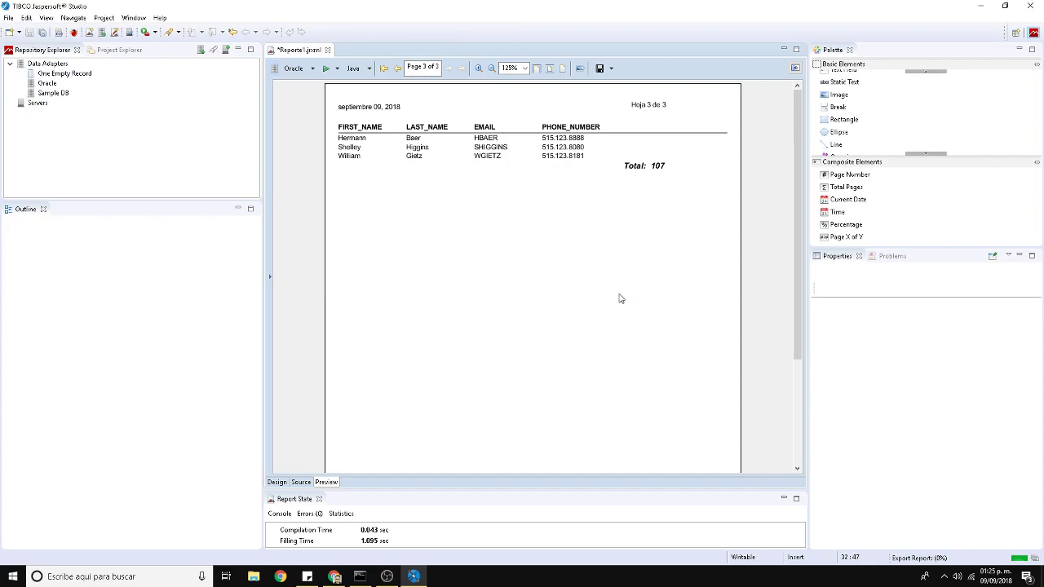
Step: Export the previewed report as a PDF to the desktop under the name Reporte3.pdf
{"action": "left_click", "coordinate": [611, 69]}
{"action": "left_click", "coordinate": [620, 101]}
{"action": "left_click", "coordinate": [120, 264]}
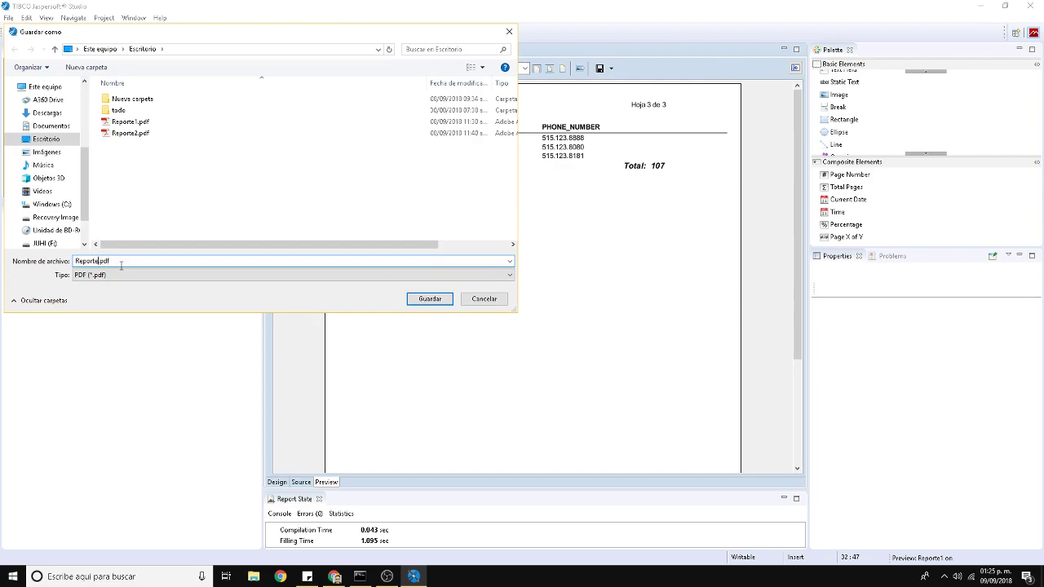
{"action": "left_click", "coordinate": [416, 302]}
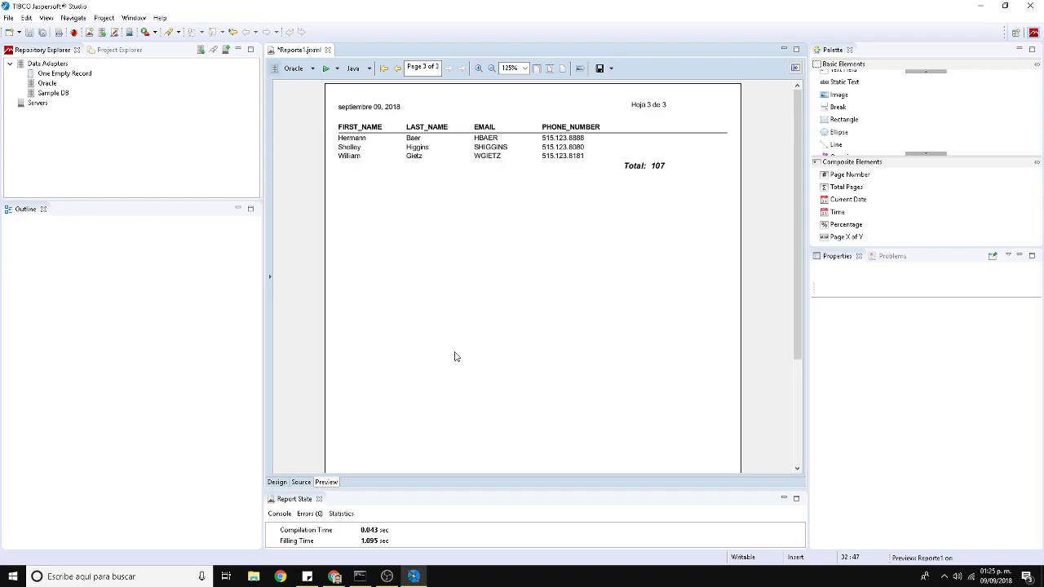
Step: Open Reporte3.pdf from the desktop in Adobe Acrobat Reader and examine its pages through to the total on the last page
{"action": "key", "text": "super+d"}
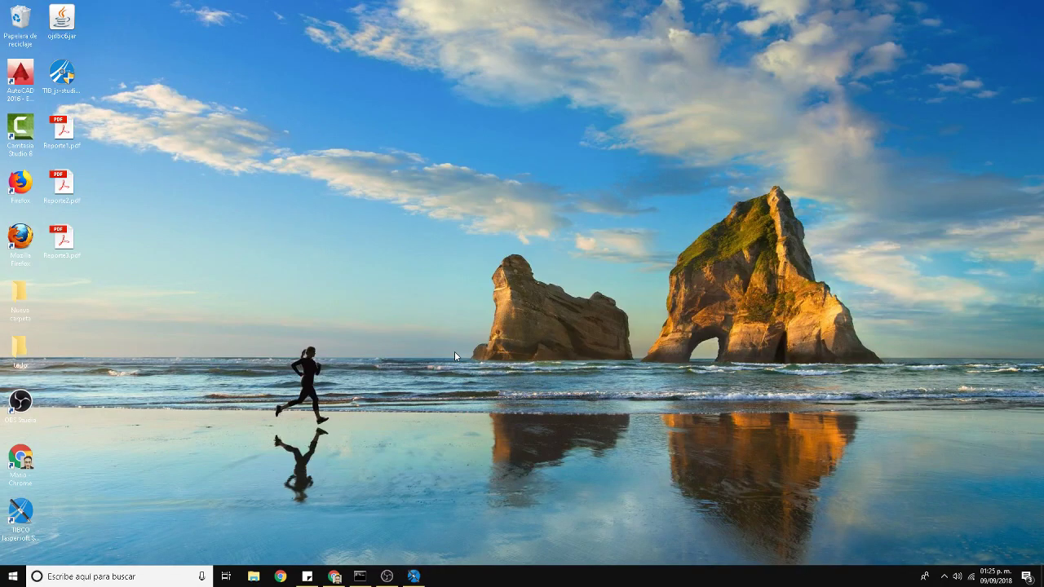
{"action": "double_click", "coordinate": [59, 239]}
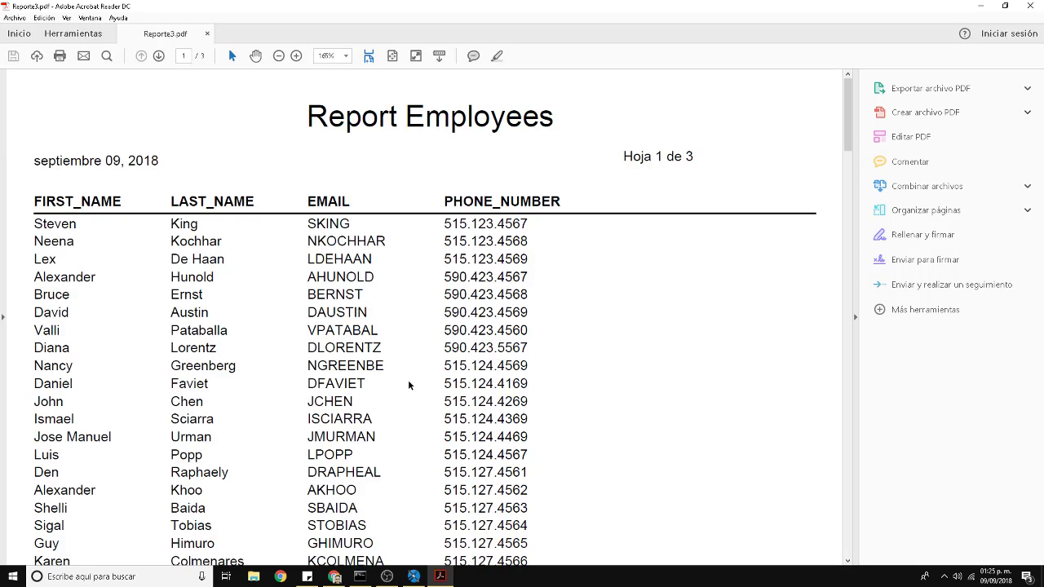
{"action": "scroll", "coordinate": [408, 385], "scroll_direction": "down", "scroll_amount": 1}
{"action": "scroll", "coordinate": [409, 385], "scroll_direction": "down", "scroll_amount": 20}
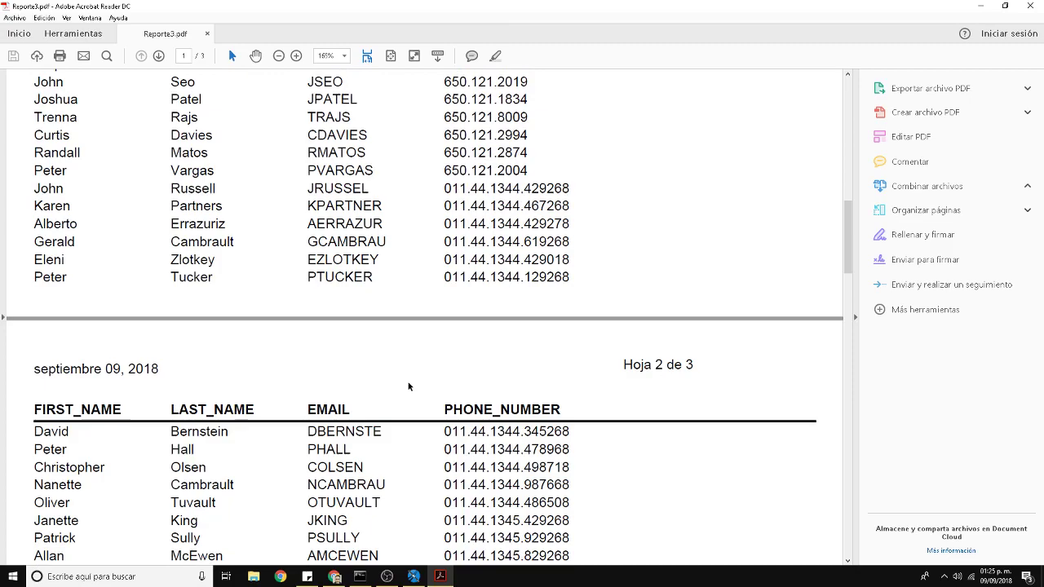
{"action": "scroll", "coordinate": [409, 385], "scroll_direction": "down", "scroll_amount": 20}
{"action": "scroll", "coordinate": [408, 385], "scroll_direction": "down", "scroll_amount": 18}
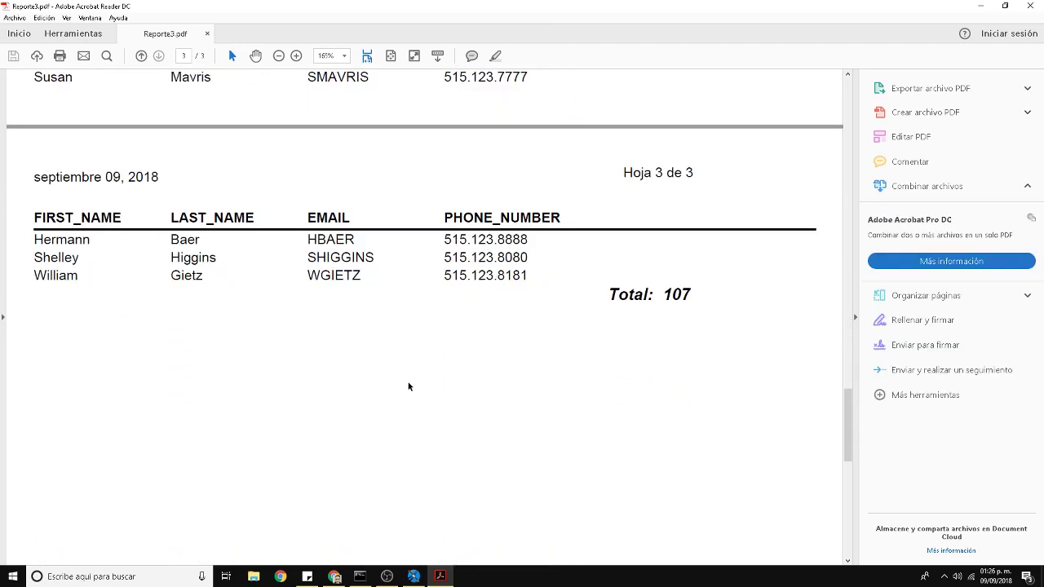